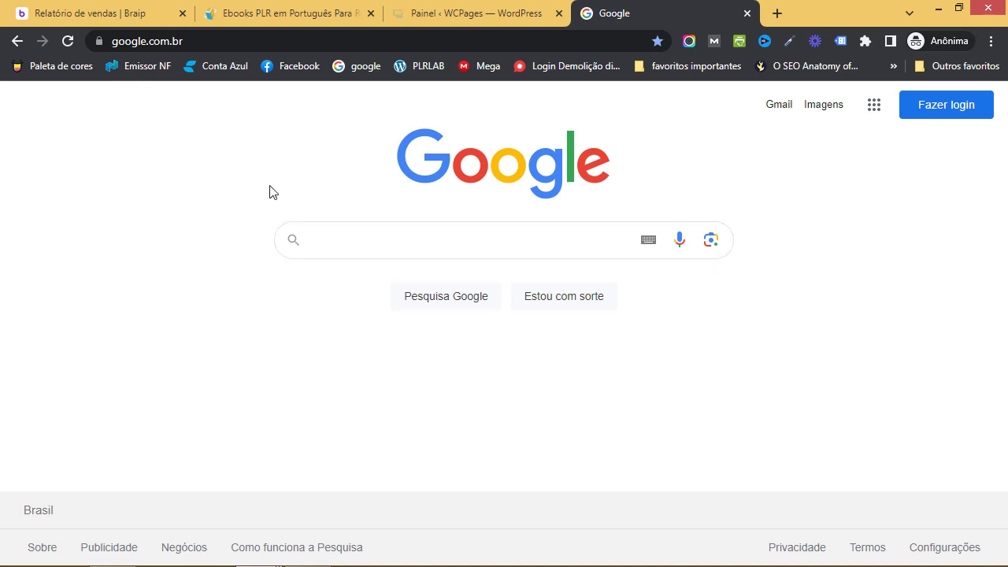
# Browse the plrlab.com.br ebook store page, then return to the Braip sales report
pyautogui.click(315, 14)
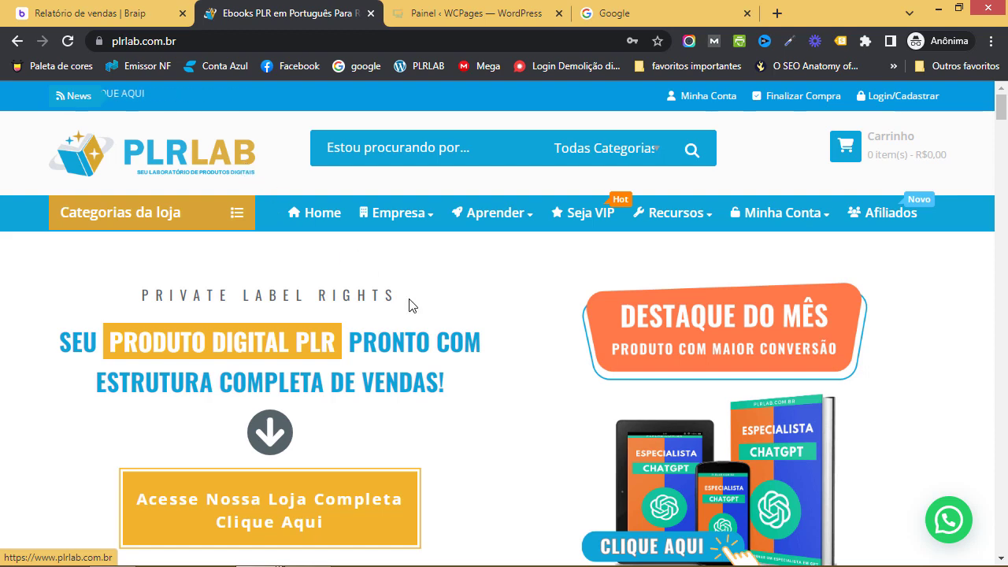
pyautogui.scroll(-1, 501, 323)
pyautogui.scroll(-4, 504, 324)
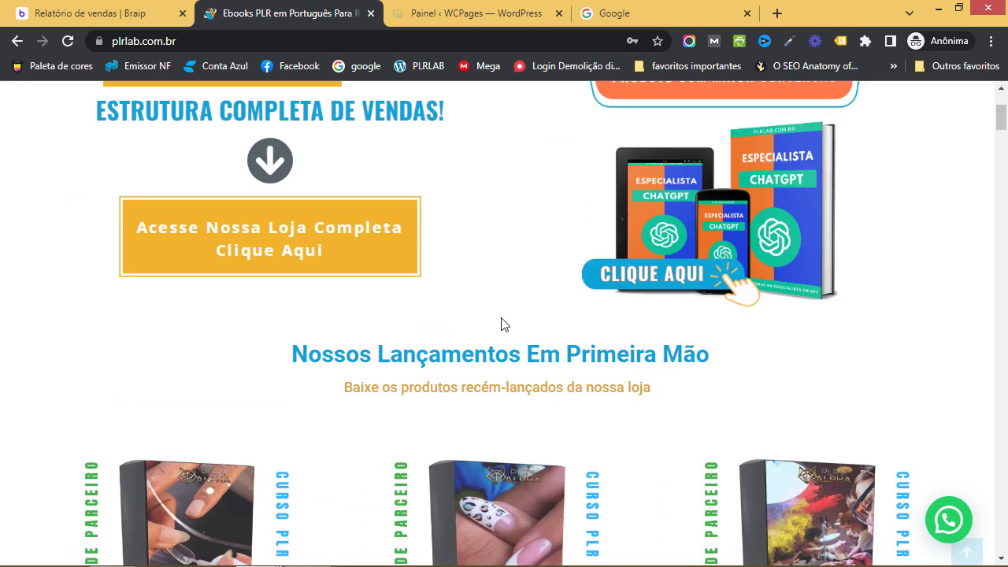
pyautogui.scroll(-1, 634, 350)
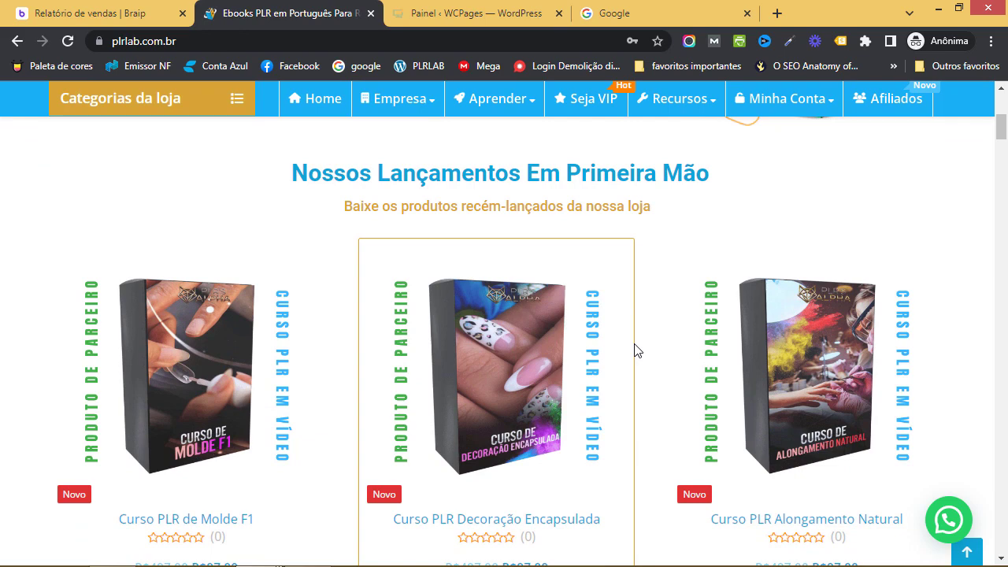
pyautogui.scroll(5, 675, 337)
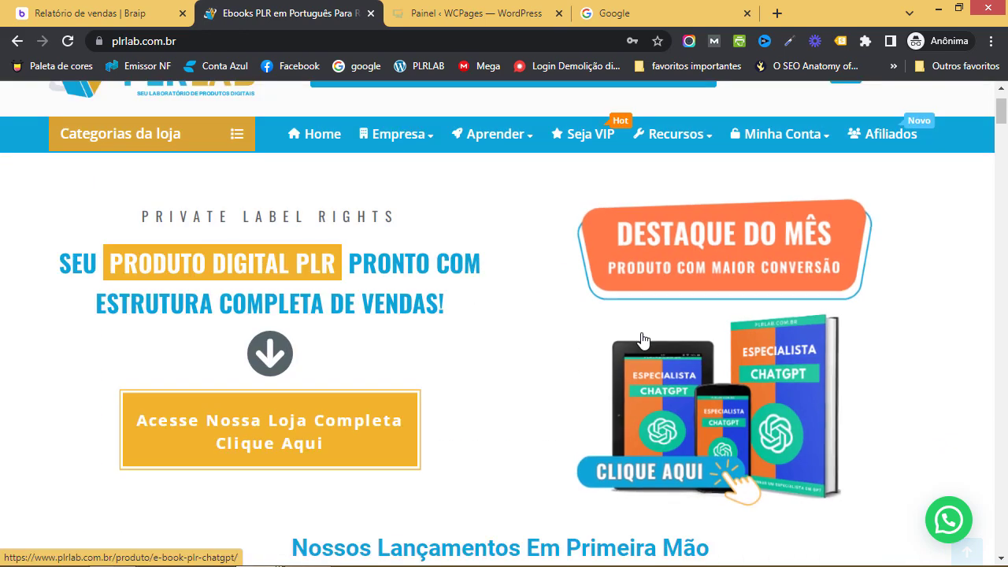
pyautogui.scroll(1, 522, 293)
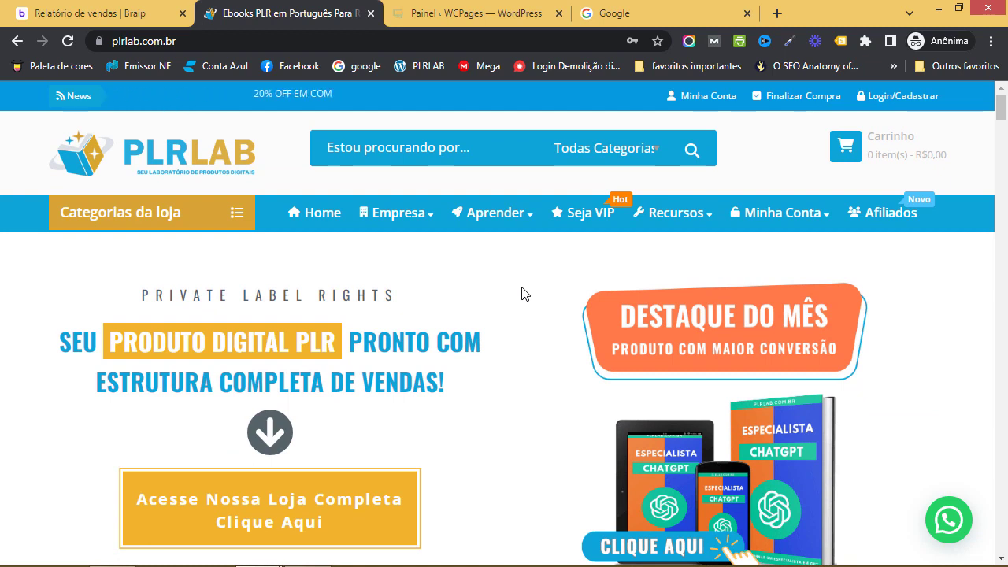
pyautogui.scroll(-1, 522, 293)
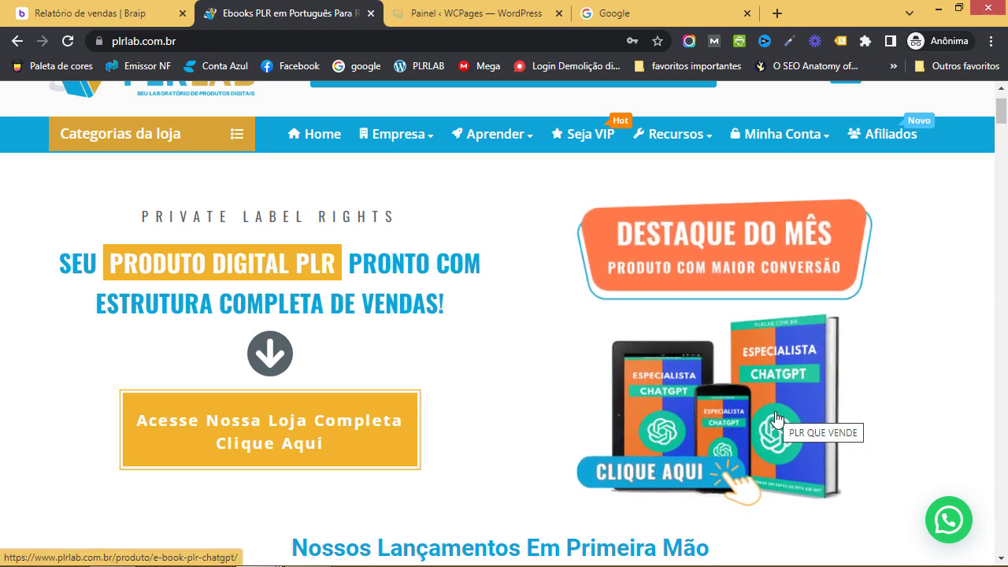
pyautogui.click(86, 14)
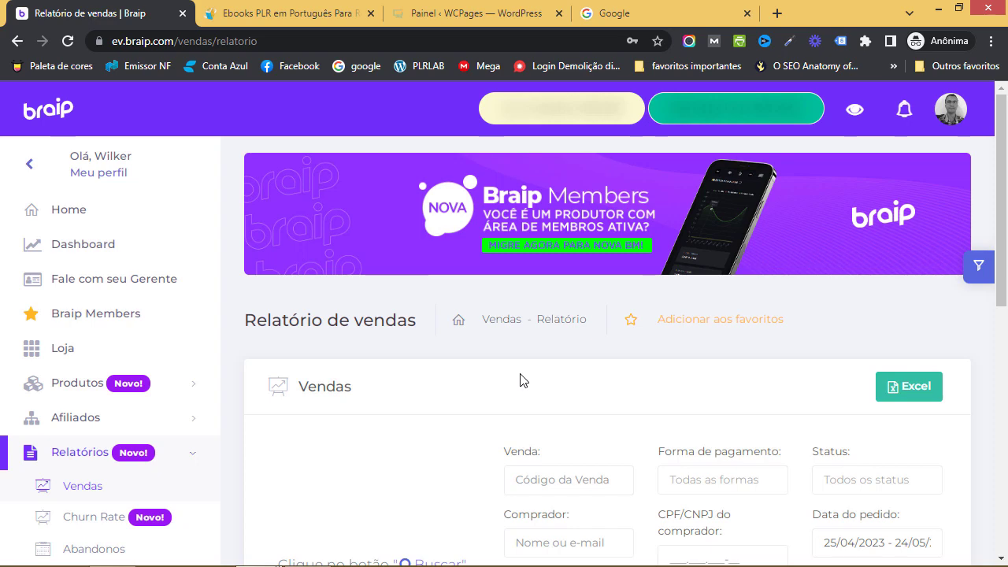
# Glance at the PLR Lab page again, then expand Produtos in Braip's left sidebar
pyautogui.click(284, 14)
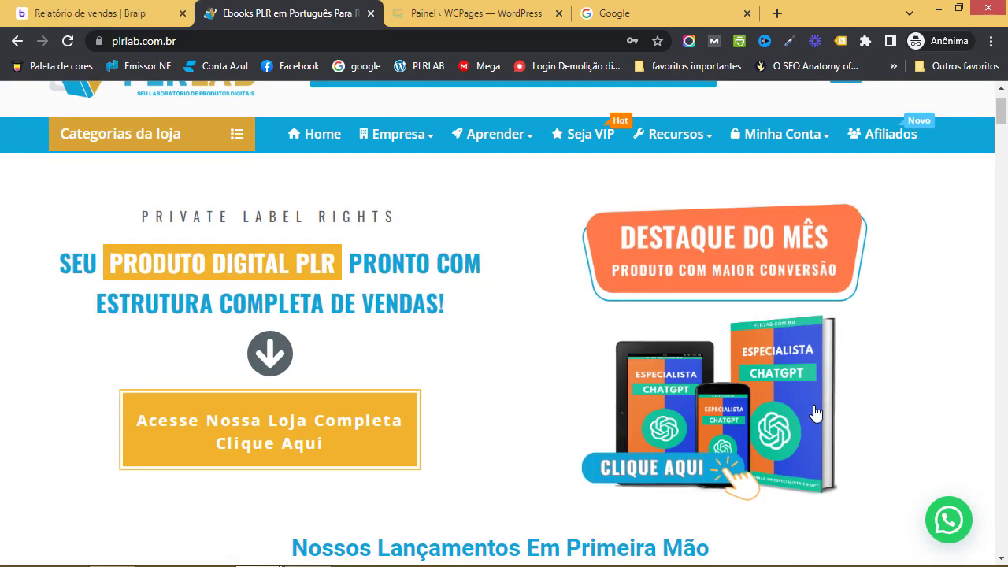
pyautogui.click(86, 13)
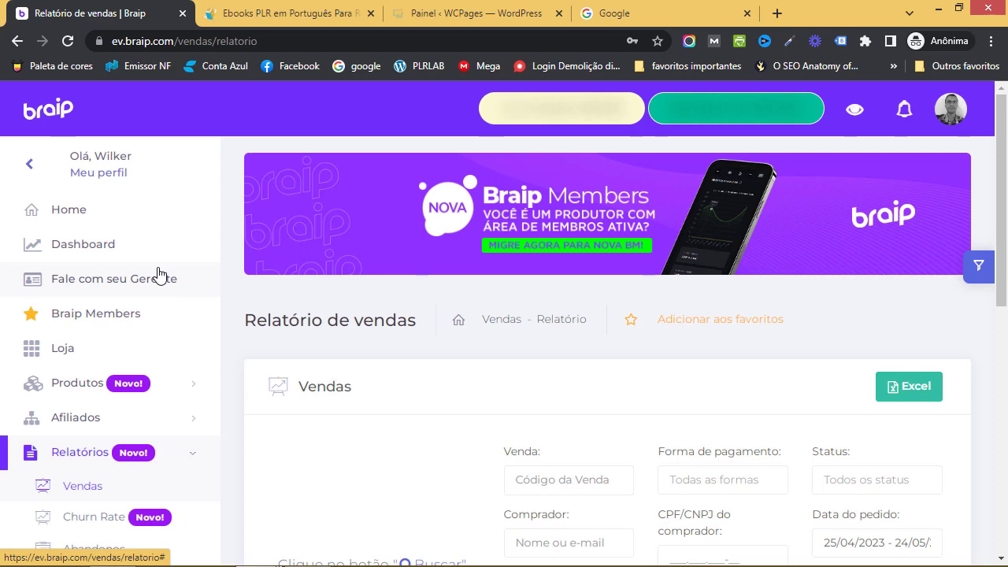
pyautogui.click(79, 378)
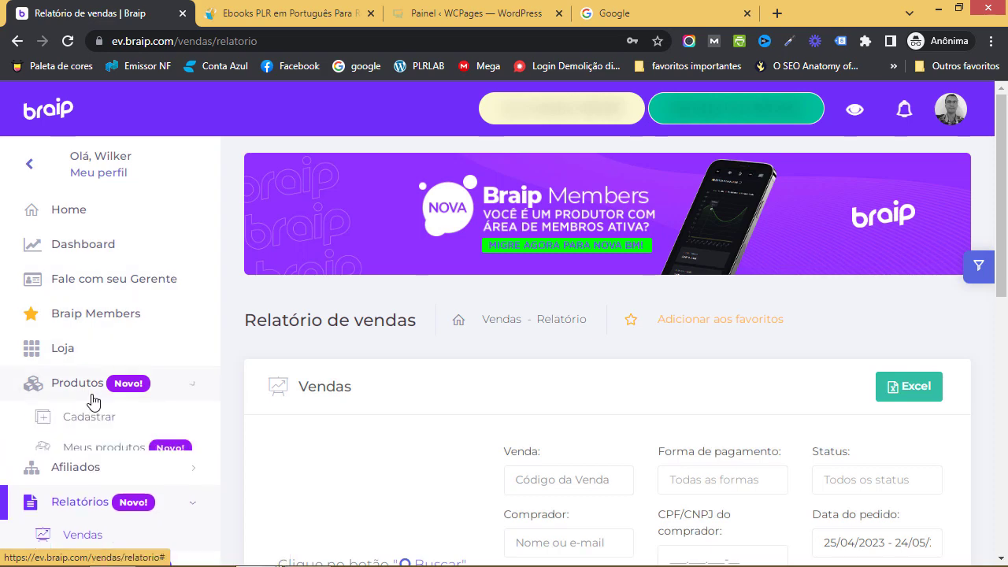
pyautogui.scroll(-1, 102, 402)
# Open the Cadastrar produto form and choose the company as Titular under Detalhes do produto
pyautogui.click(87, 372)
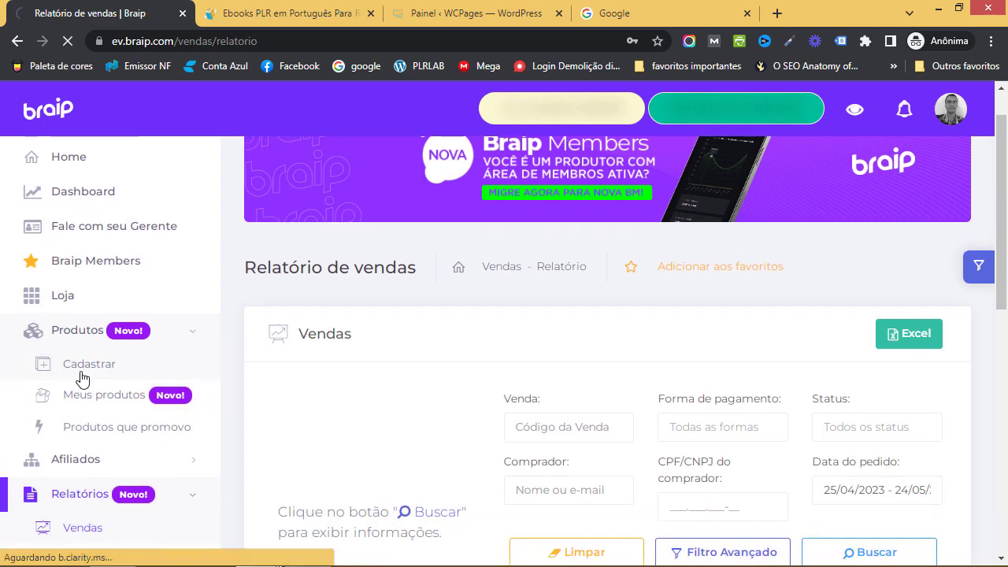
pyautogui.scroll(-1, 700, 352)
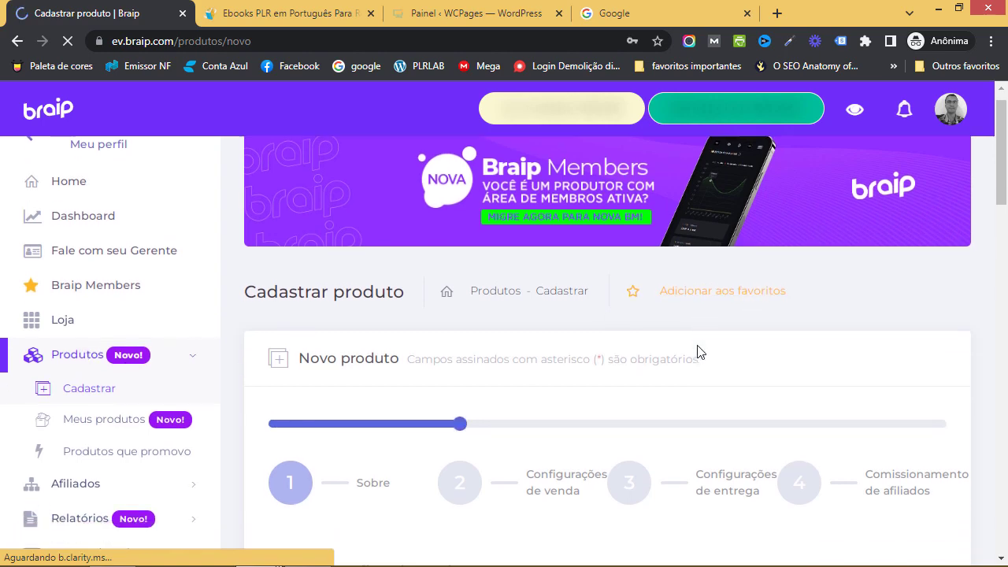
pyautogui.scroll(-2, 700, 352)
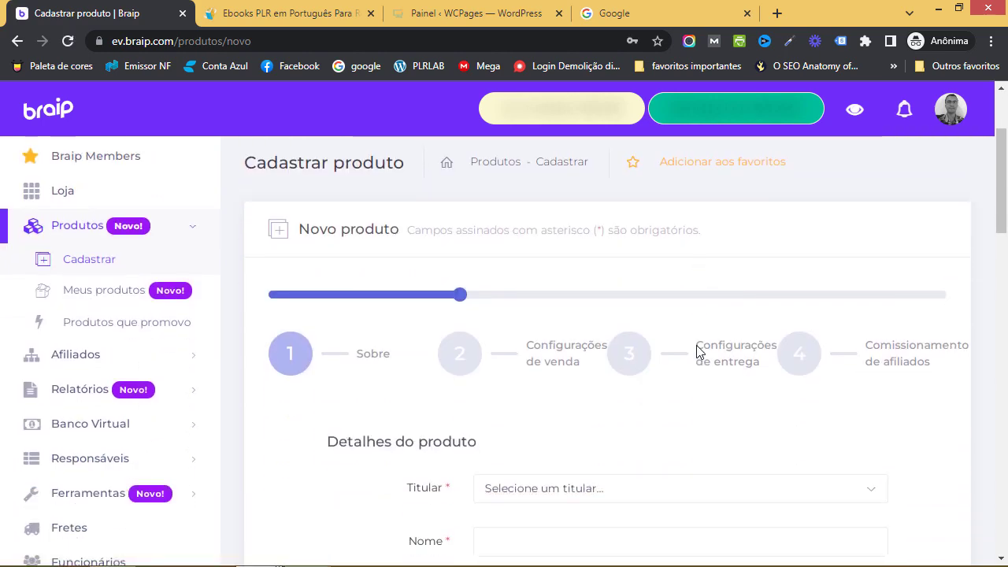
pyautogui.scroll(-1, 375, 356)
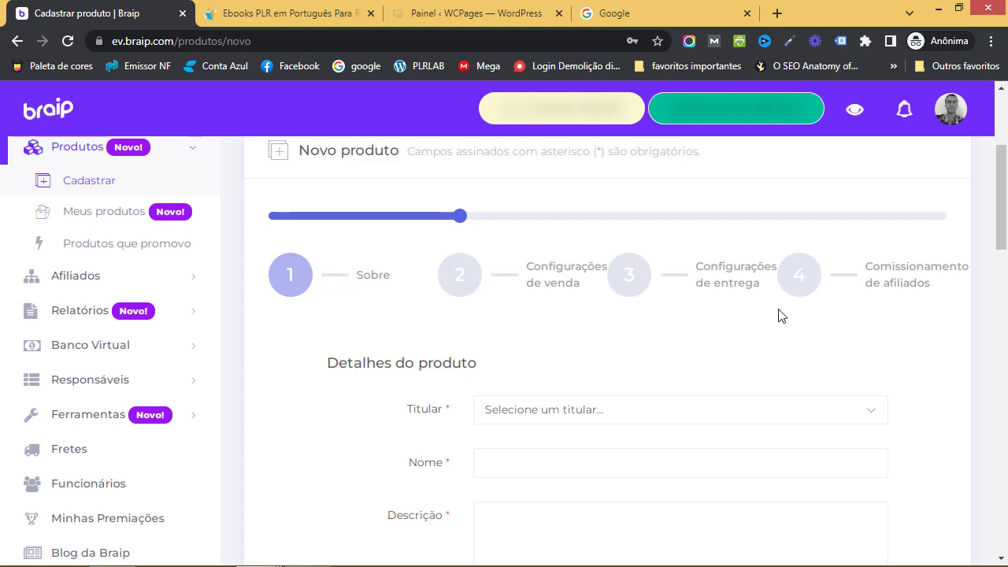
pyautogui.scroll(-1, 698, 317)
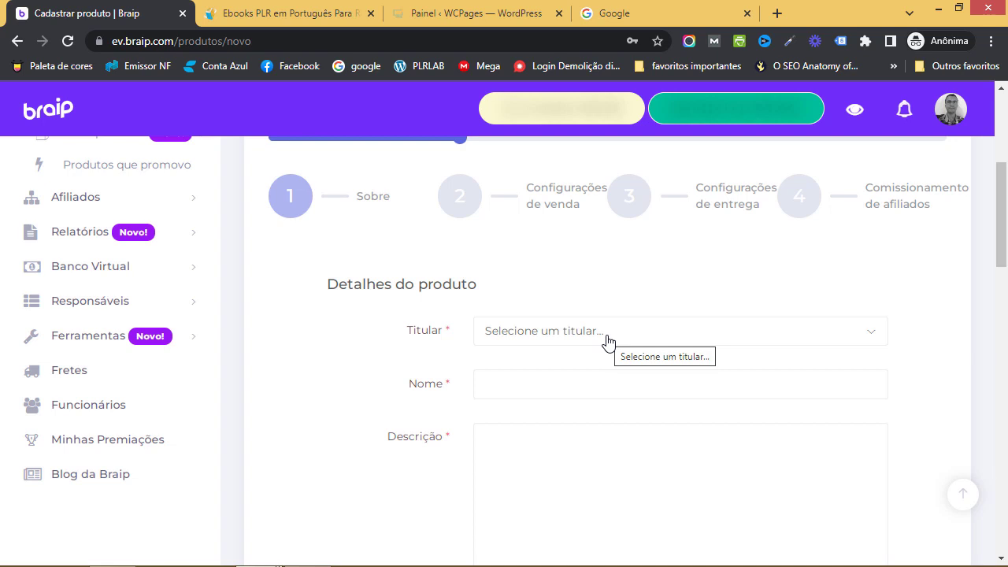
pyautogui.click(606, 340)
pyautogui.click(601, 429)
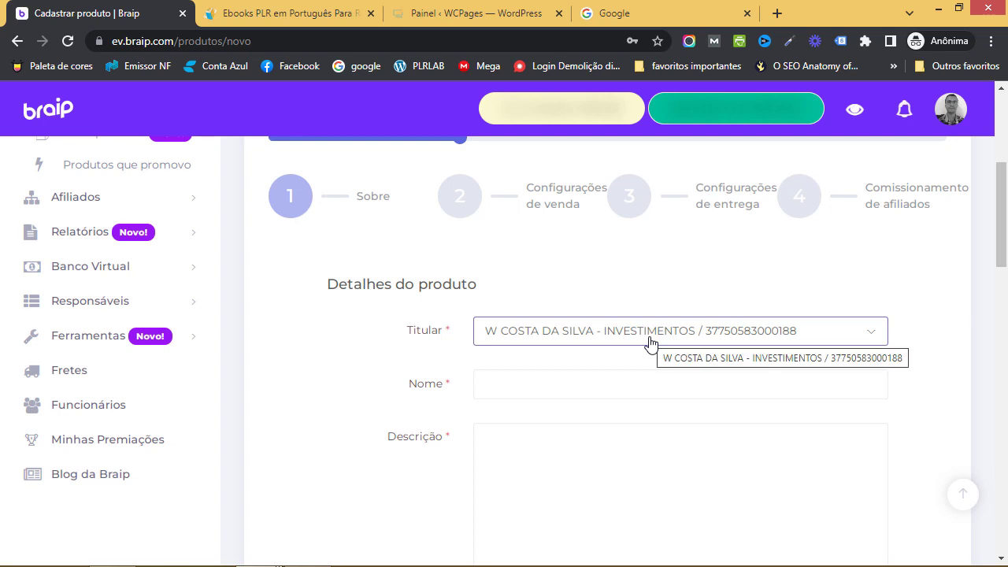
# Enter 'Especialista em ChatGPT' as the product name, then go to the Descrição box
pyautogui.scroll(-1, 639, 349)
pyautogui.click(583, 313)
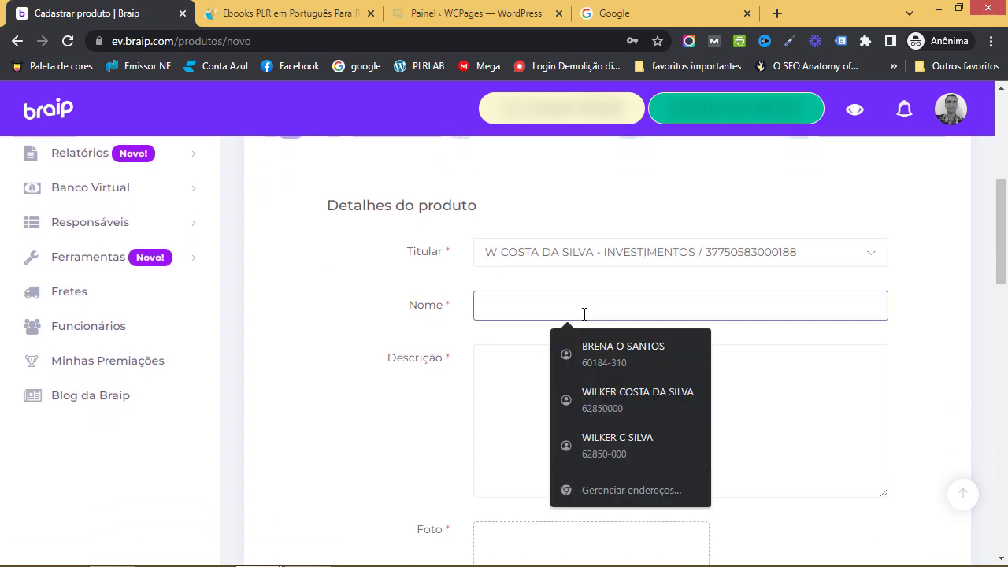
pyautogui.write('Especi')
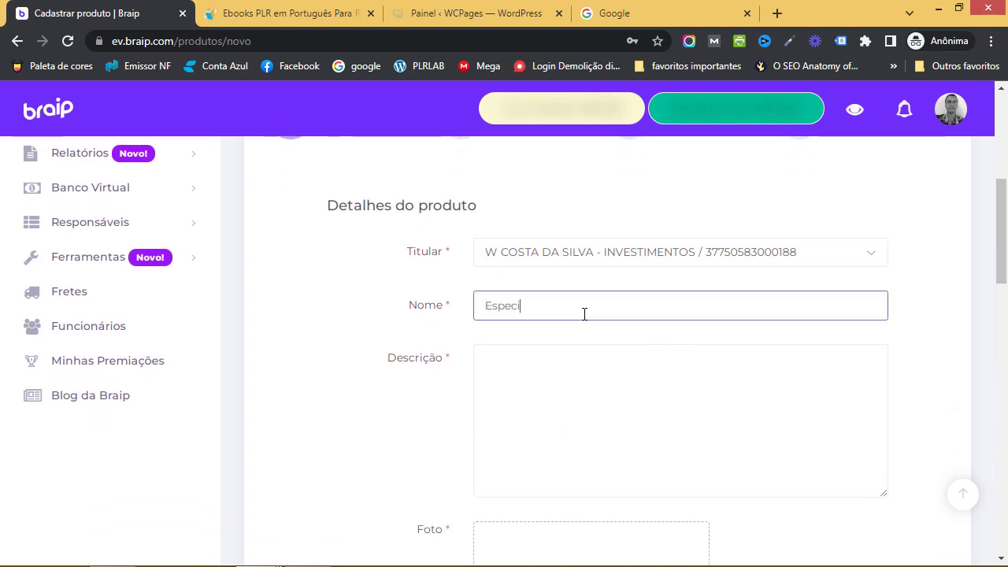
pyautogui.write('alista em Chat')
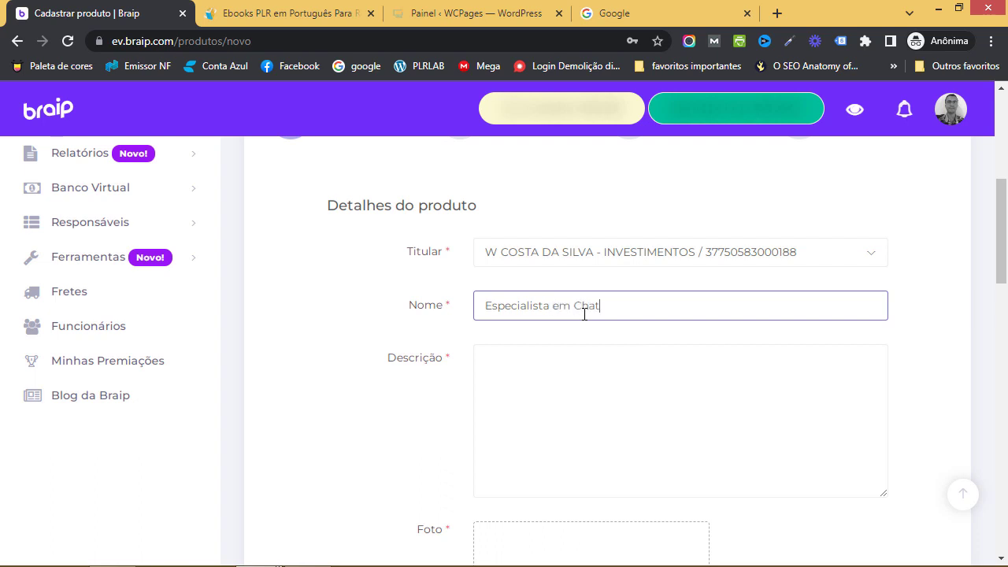
pyautogui.write('GPT')
pyautogui.scroll(-1, 598, 313)
pyautogui.click(598, 329)
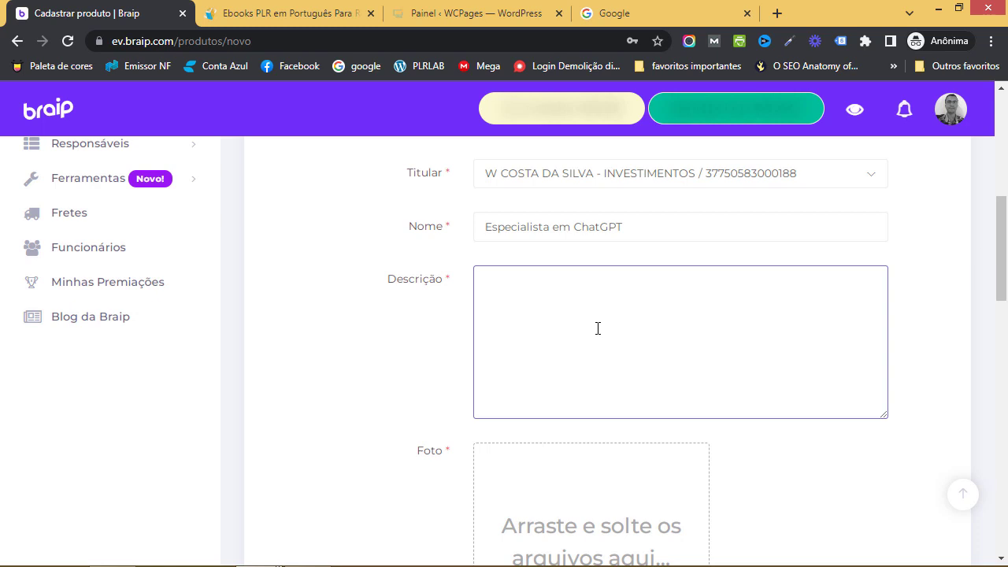
# From the desktop, open Especialista em ChatGPT > páginas de vendas in a maximized window
pyautogui.press('super+d')
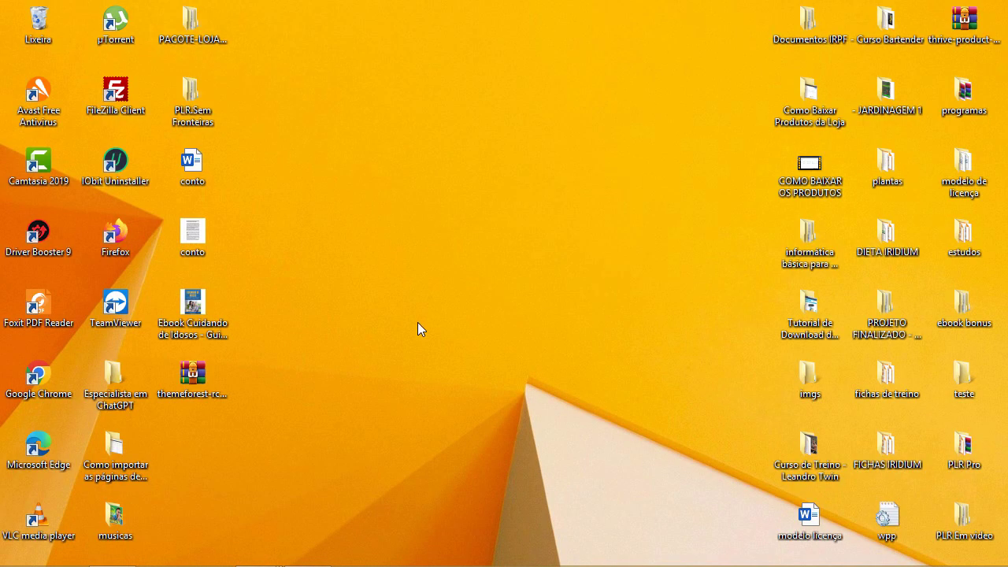
pyautogui.press('Left')
pyautogui.press('Left')
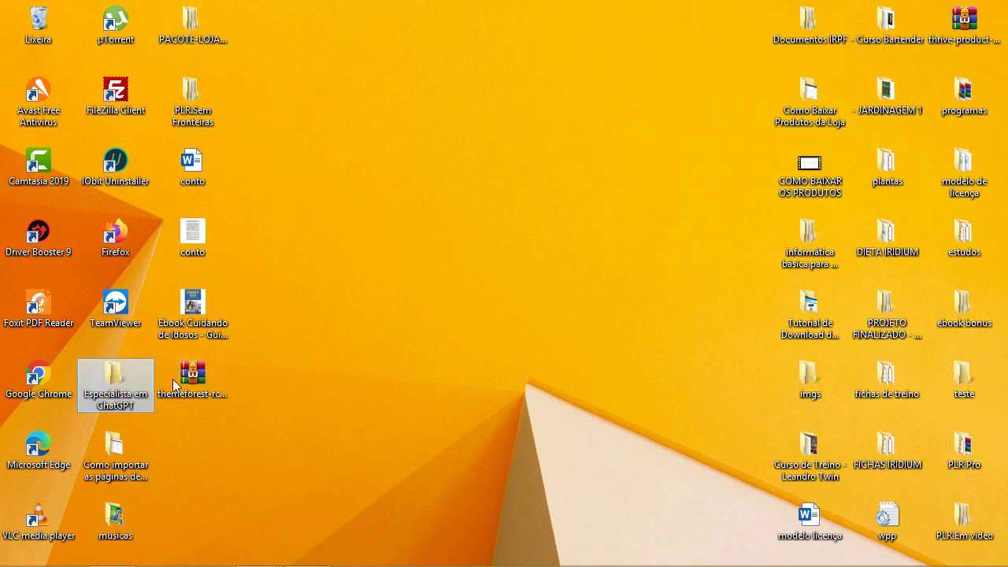
pyautogui.moveTo(553, 197); pyautogui.dragTo(554, 194)
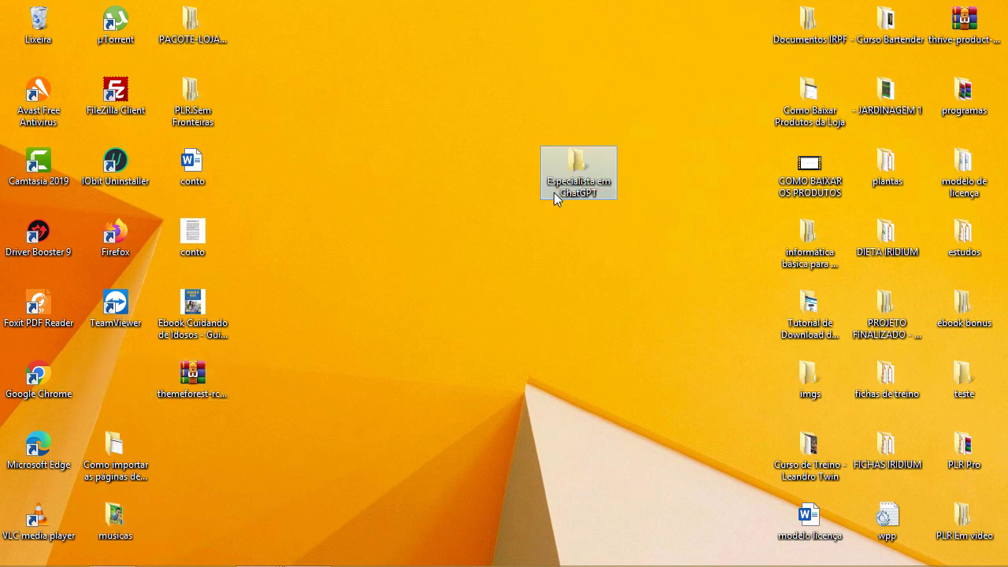
pyautogui.doubleClick(554, 192)
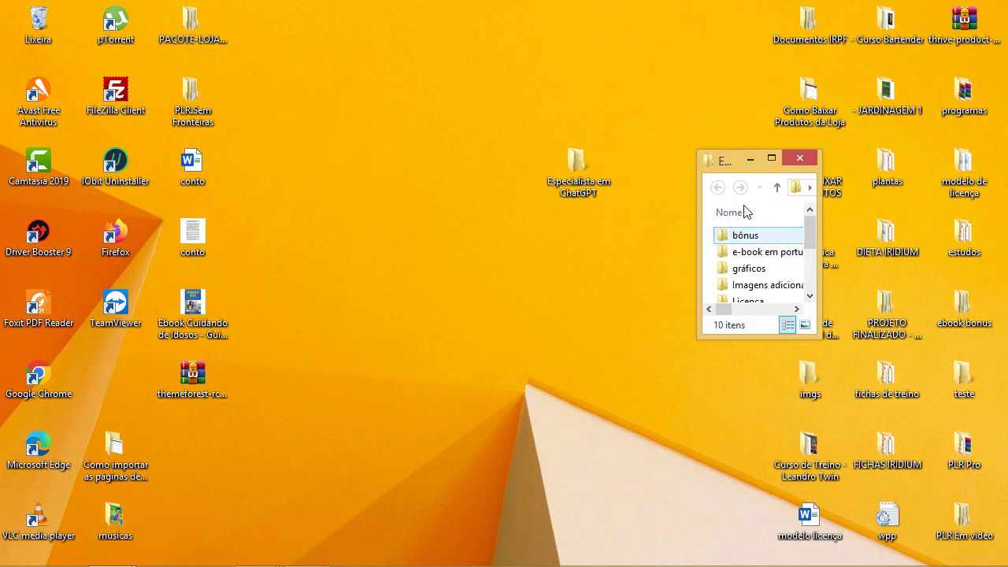
pyautogui.click(771, 158)
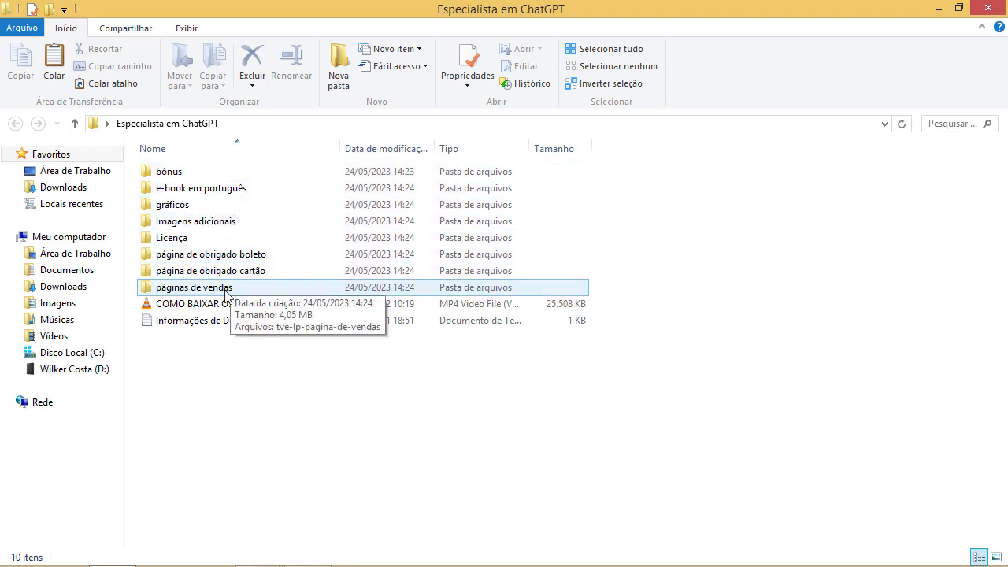
pyautogui.doubleClick(226, 293)
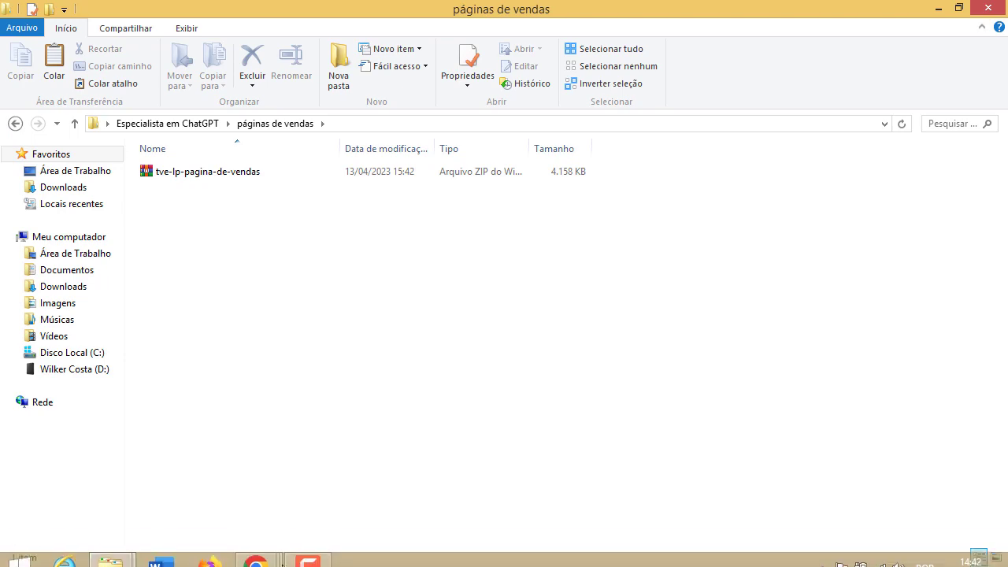
pyautogui.click(267, 561)
# Return to Chrome's Braip product form window and switch to the WCPages WordPress dashboard
pyautogui.click(418, 500)
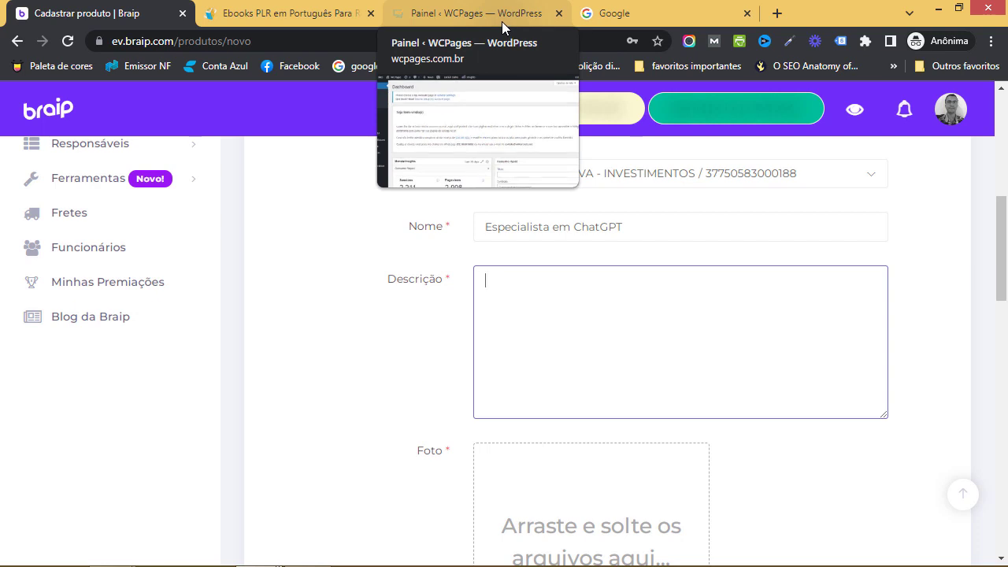
pyautogui.click(502, 22)
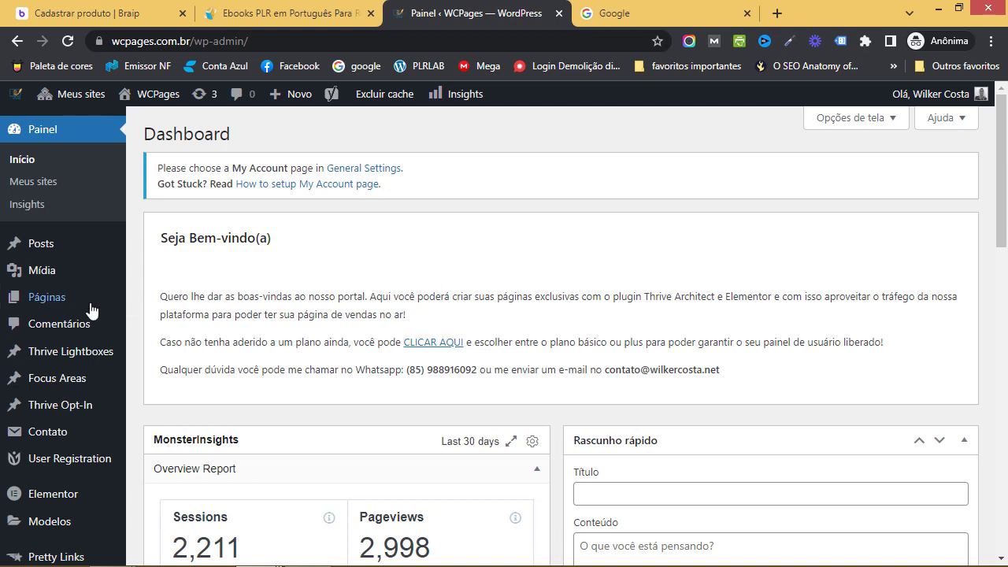
# Create a new WordPress page via Páginas > Adicionar nova
pyautogui.moveTo(67, 313)
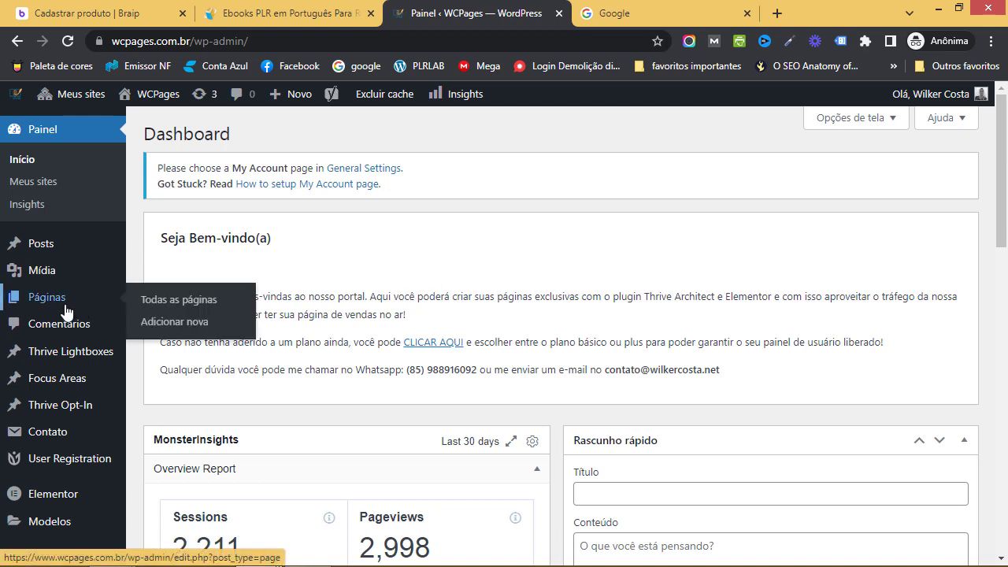
pyautogui.click(189, 321)
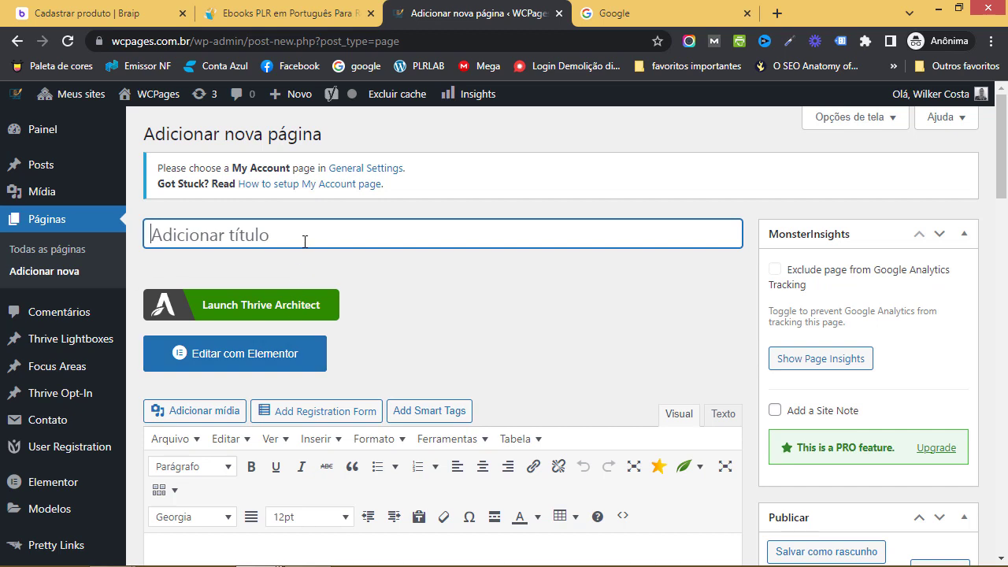
# Title the page 'PV Especialista em ChatGPT', publish it, and launch Thrive Architect
pyautogui.write('PV Especiliast')
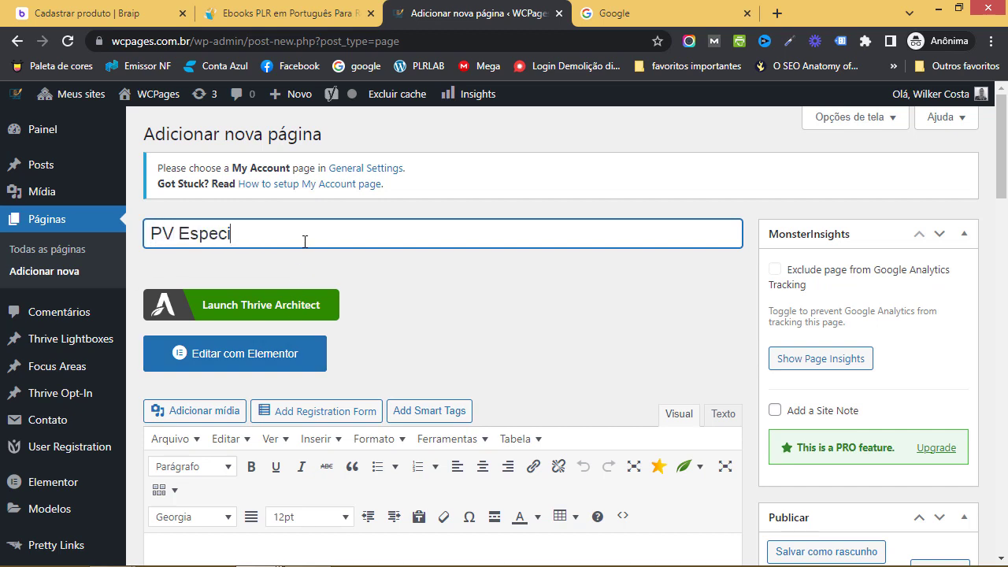
pyautogui.press('BackSpace')
pyautogui.press('BackSpace')
pyautogui.press('BackSpace')
pyautogui.press('BackSpace')
pyautogui.press('BackSpace')
pyautogui.press('BackSpace')
pyautogui.write('ialista em C')
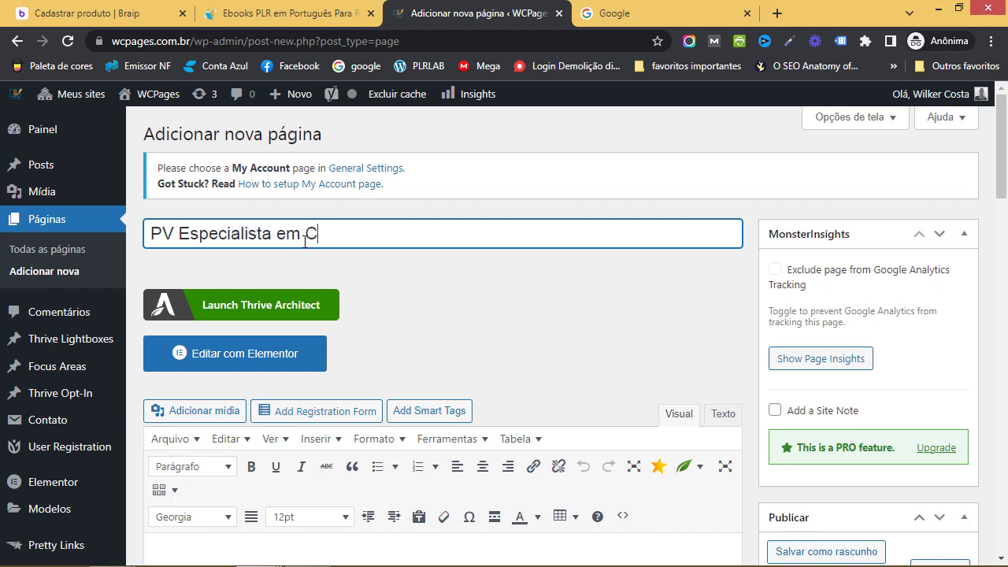
pyautogui.write('hatGPT')
pyautogui.scroll(-2, 816, 446)
pyautogui.scroll(-2, 931, 418)
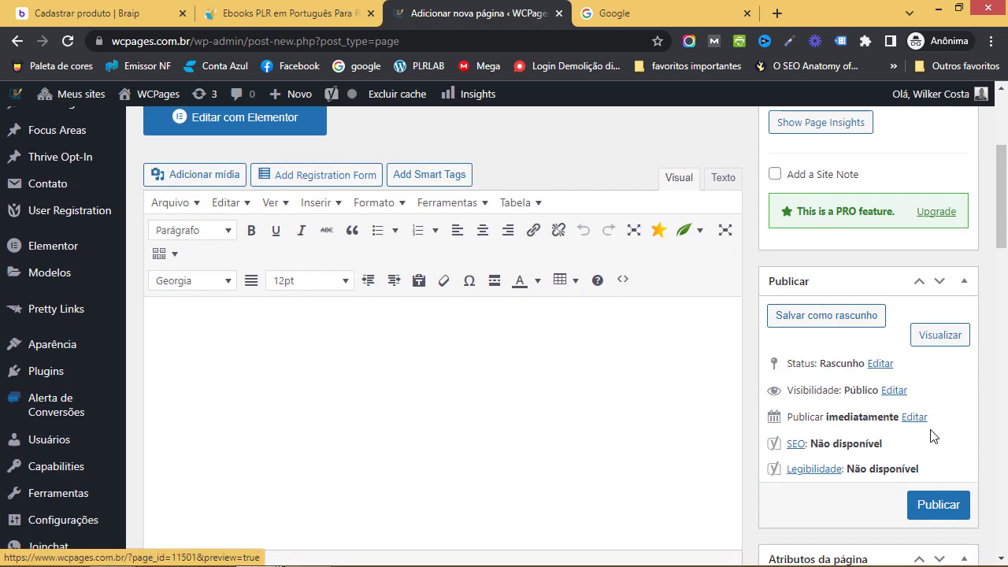
pyautogui.click(935, 505)
pyautogui.scroll(3, 721, 389)
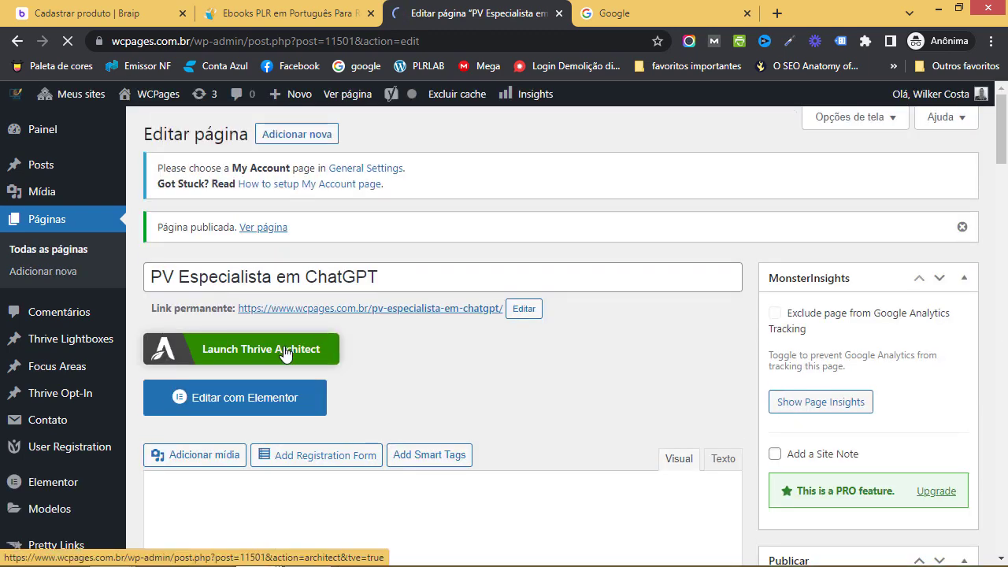
pyautogui.click(286, 354)
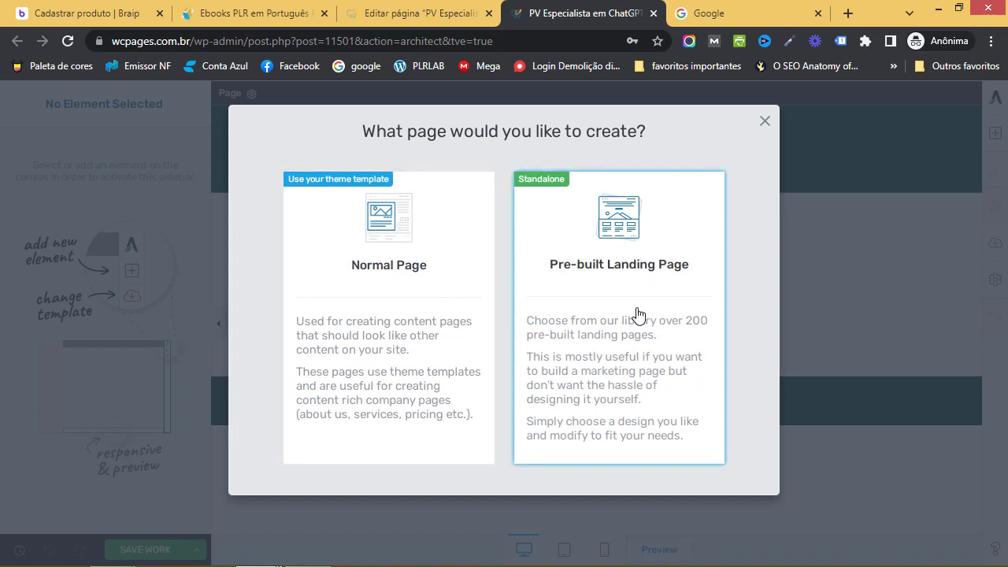
# Create it as a Normal Page and bring up the Thrive Architect page settings
pyautogui.click(426, 281)
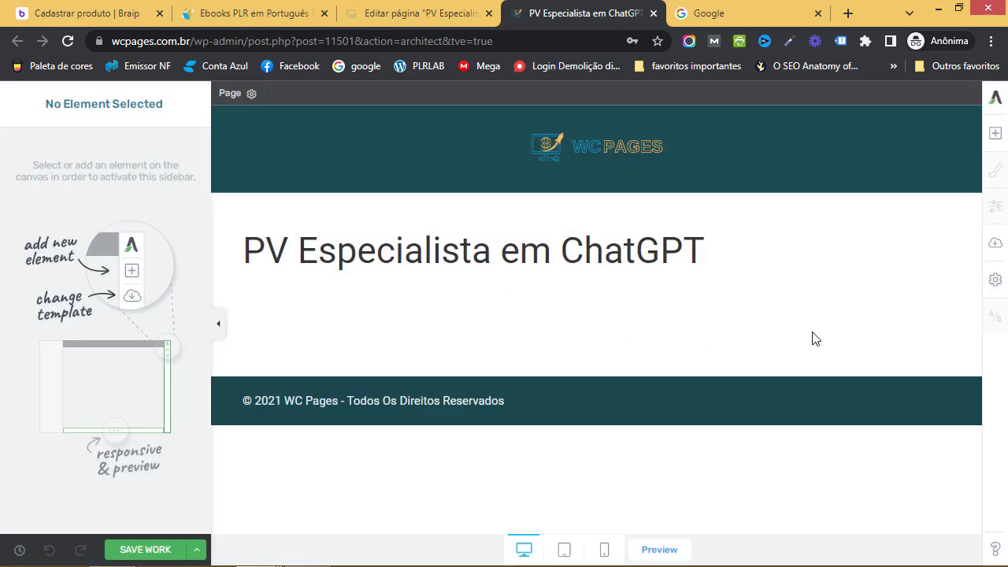
pyautogui.click(995, 283)
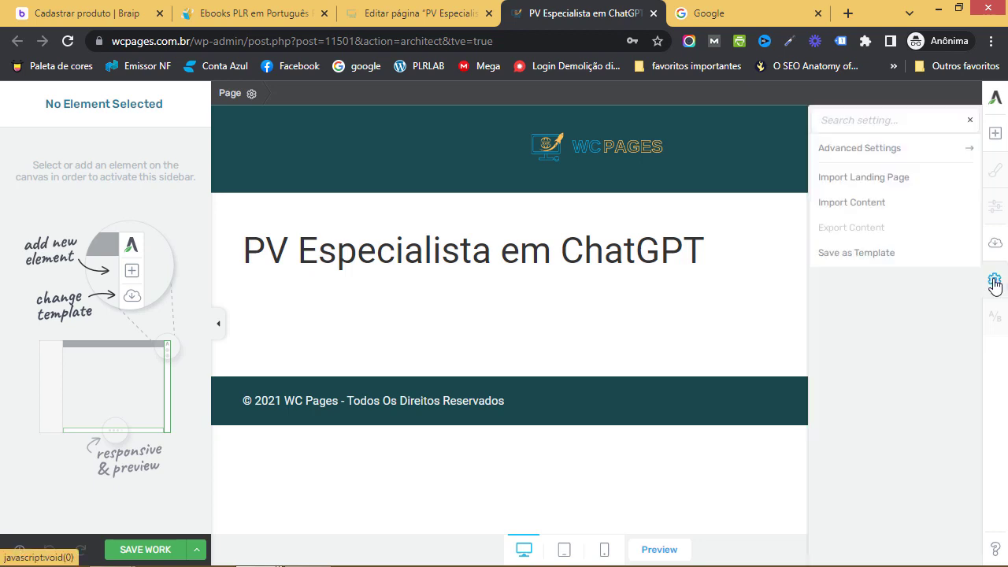
# Import the tve-lp-pagina-de-vendas ZIP from Especialista em ChatGPT > páginas de vendas, overwriting existing content
pyautogui.click(859, 192)
pyautogui.click(574, 147)
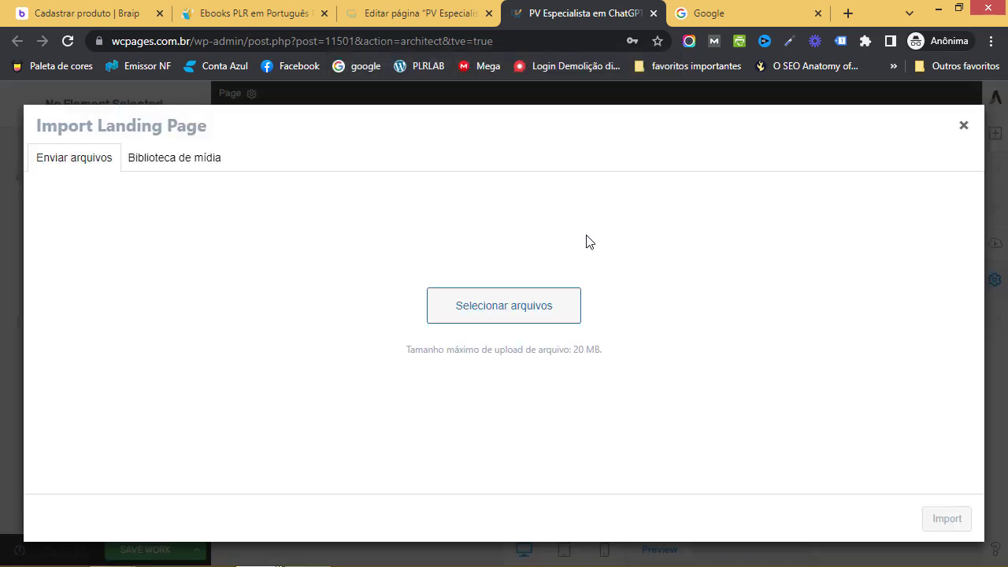
pyautogui.click(534, 364)
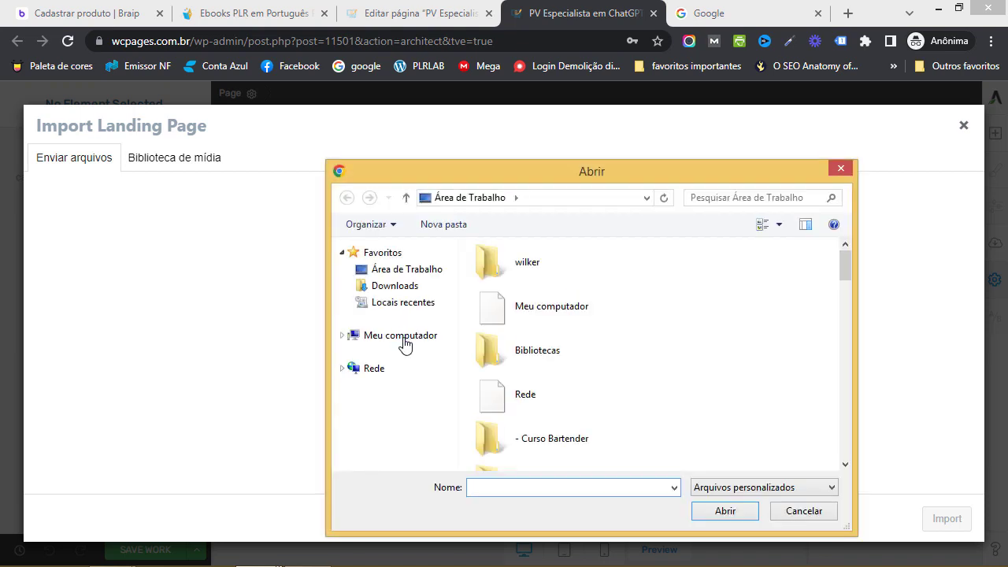
pyautogui.click(405, 351)
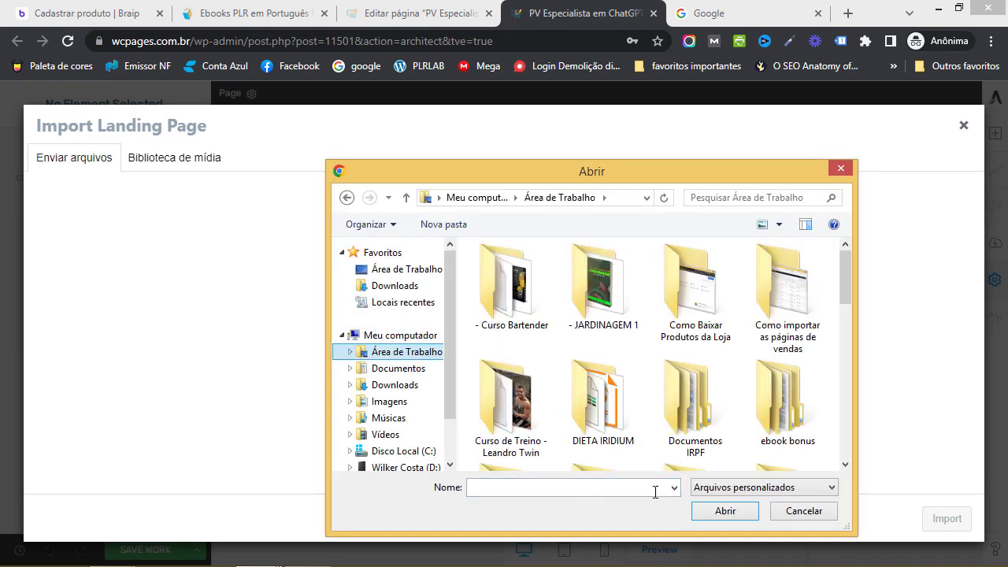
pyautogui.scroll(-4, 643, 404)
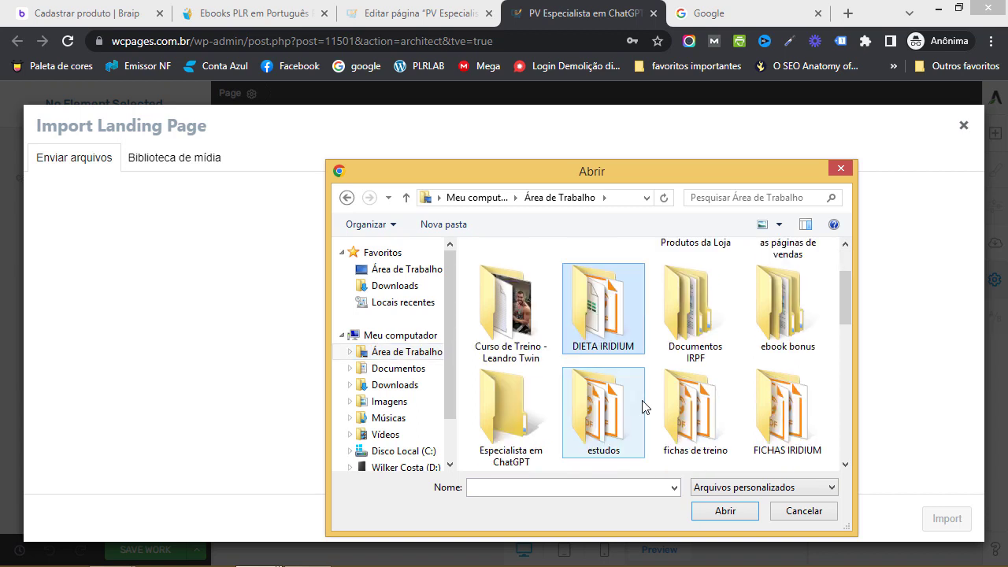
pyautogui.doubleClick(510, 330)
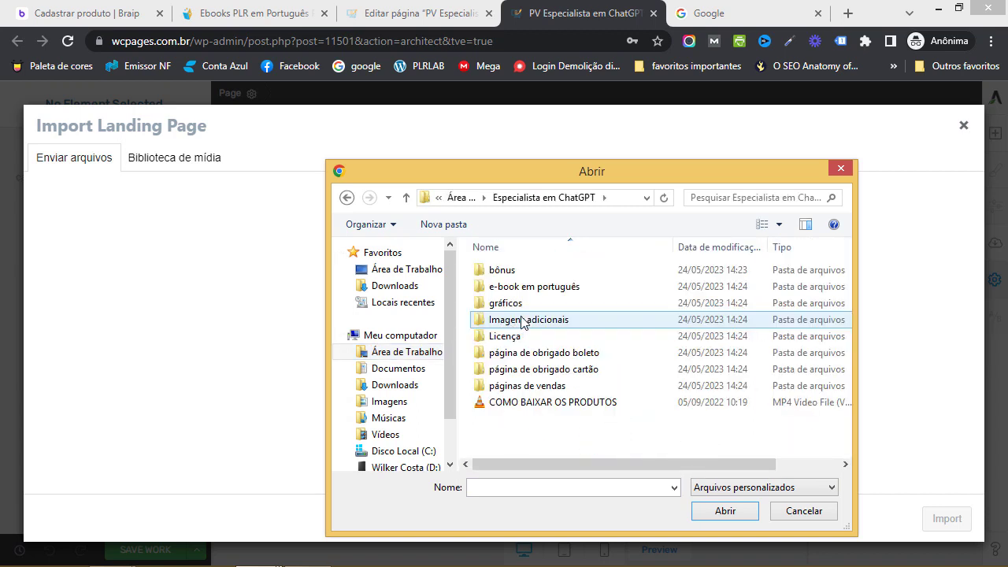
pyautogui.doubleClick(553, 386)
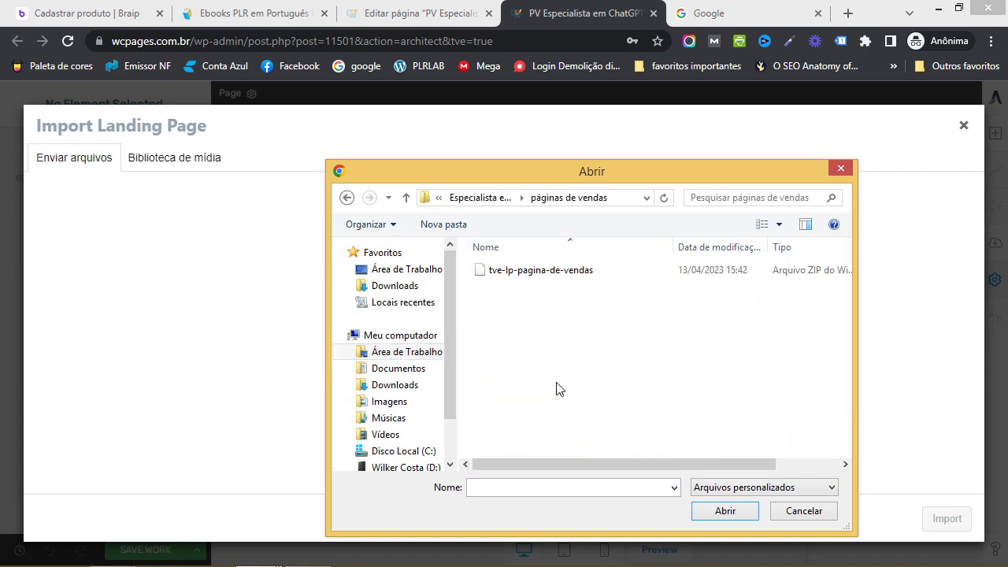
pyautogui.click(529, 272)
pyautogui.click(723, 510)
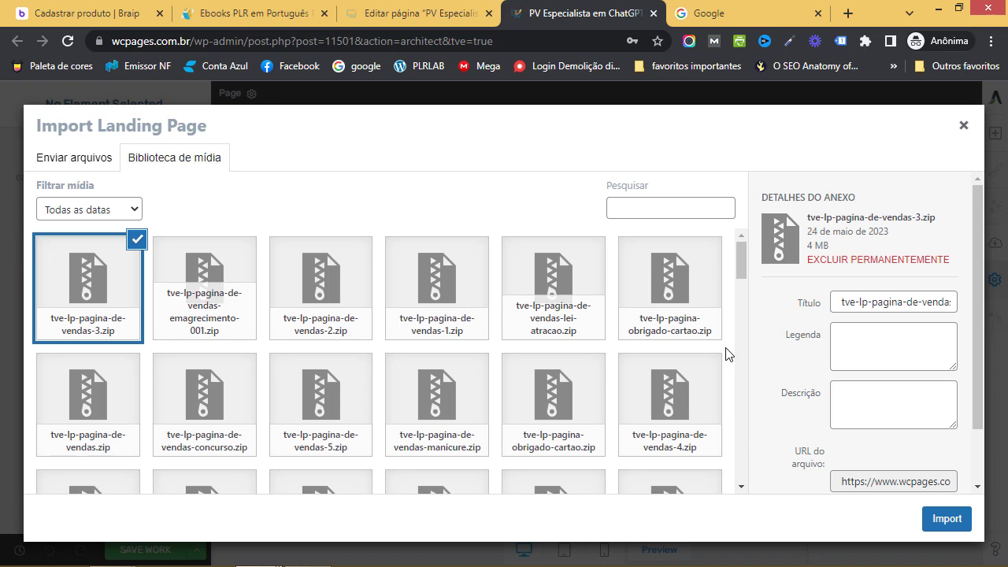
# Import the Especialista em ChatGPT landing page in Thrive Architect, save it, and return to Editar página
pyautogui.click(954, 521)
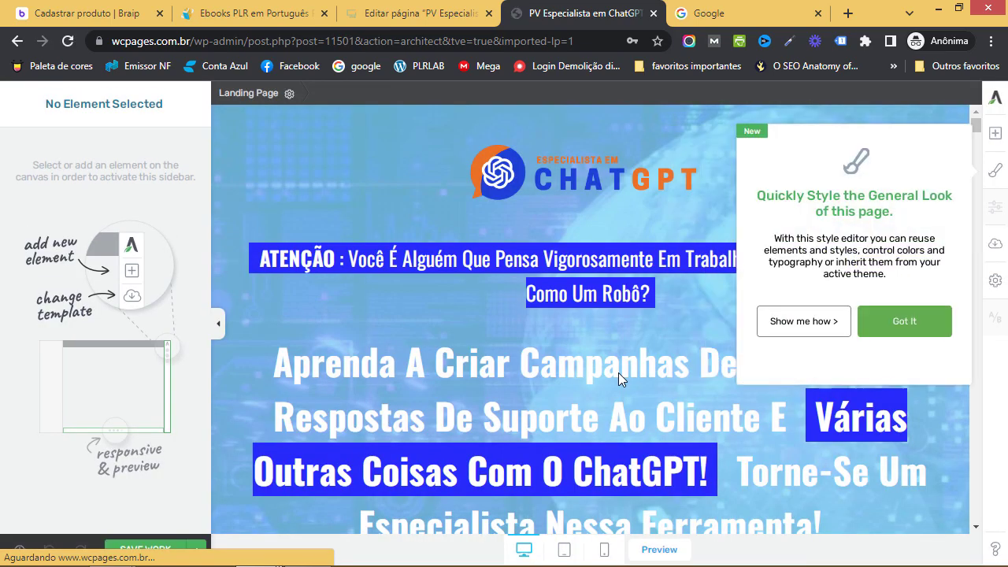
pyautogui.click(995, 170)
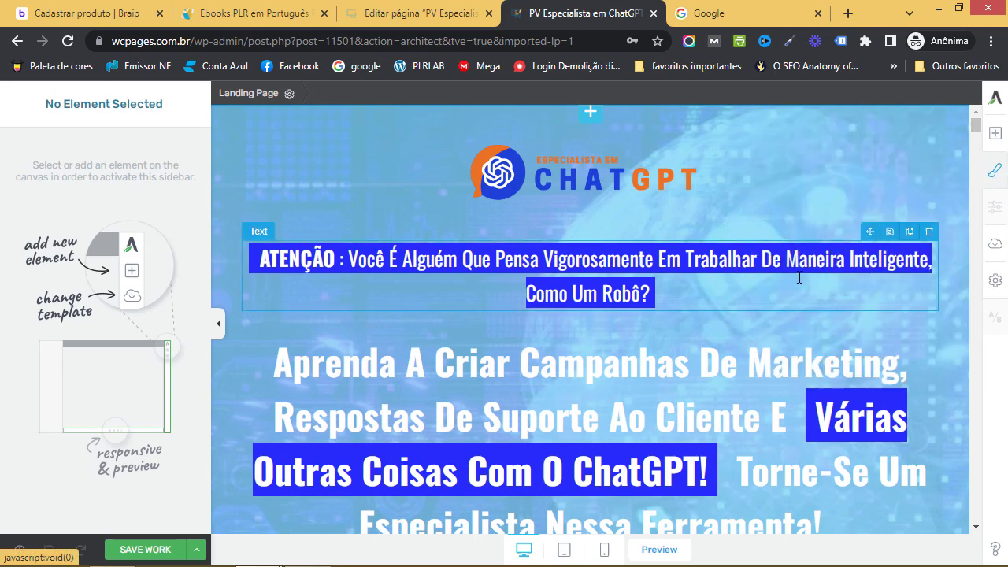
pyautogui.click(756, 183)
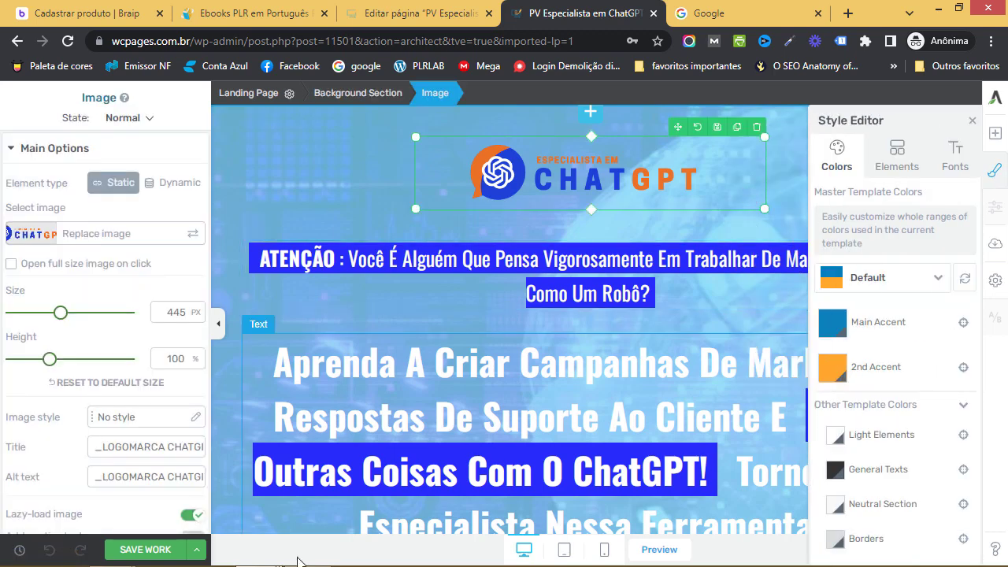
pyautogui.click(145, 549)
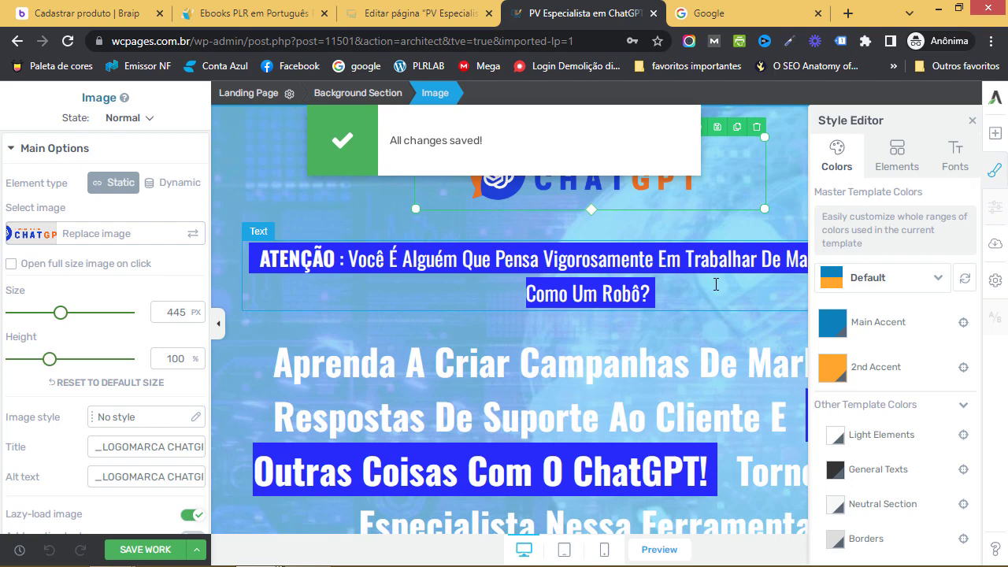
pyautogui.press('Escape')
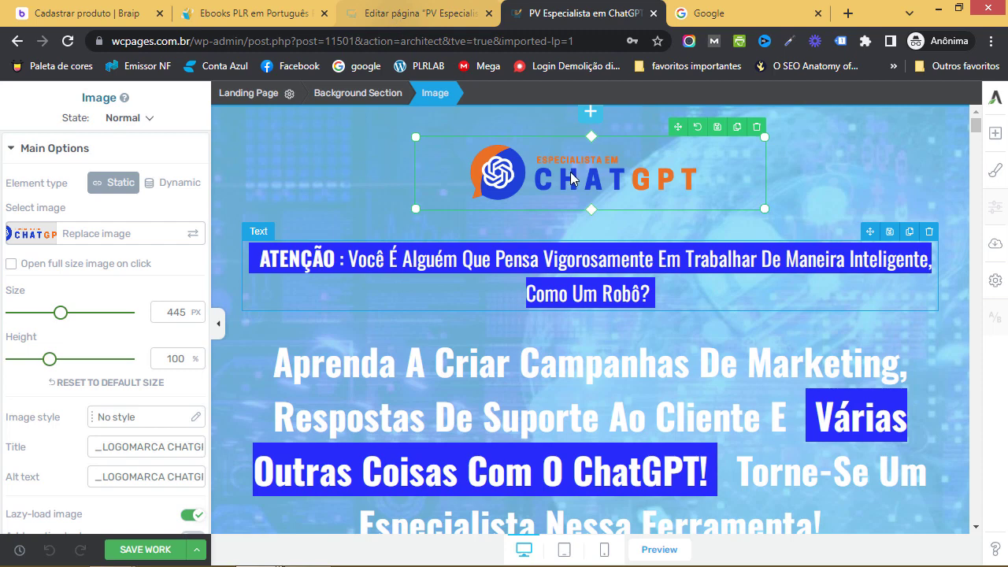
pyautogui.hotkey('ctrl', 'shift', 'Tab')
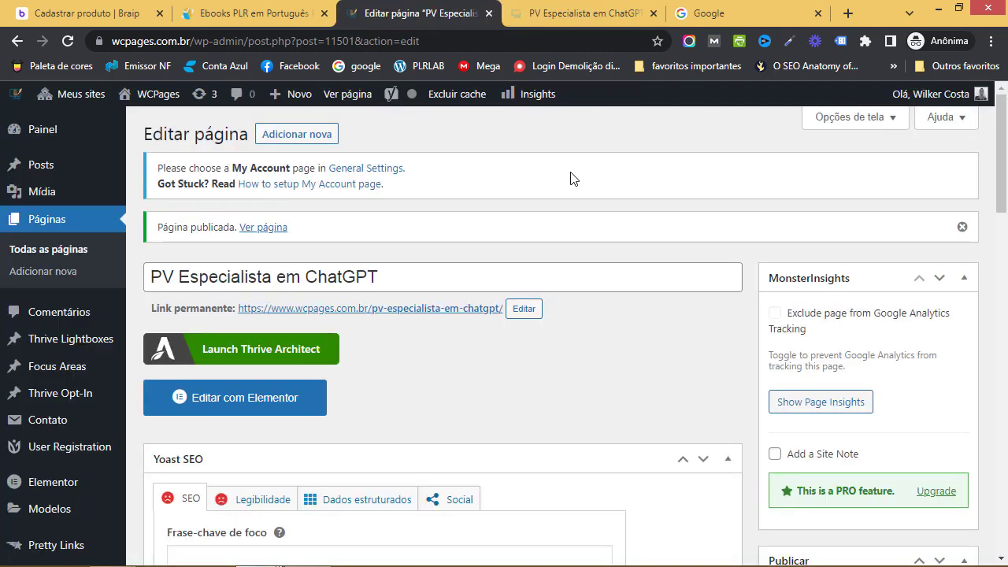
# Open the live /pv-especialista-em-chatgpt/ permalink in a new tab and view it
pyautogui.click(425, 315)
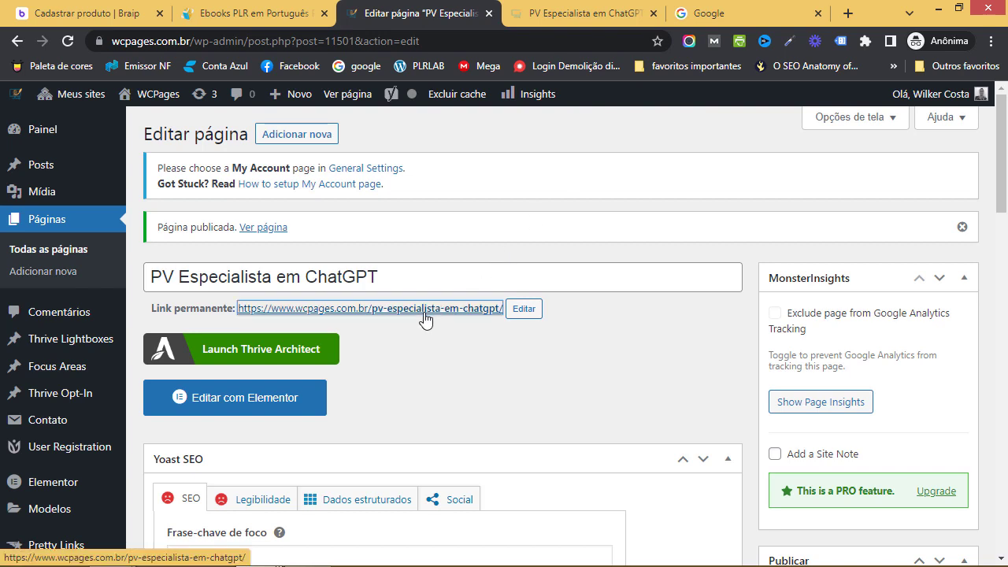
pyautogui.rightClick(501, 323)
pyautogui.click(535, 326)
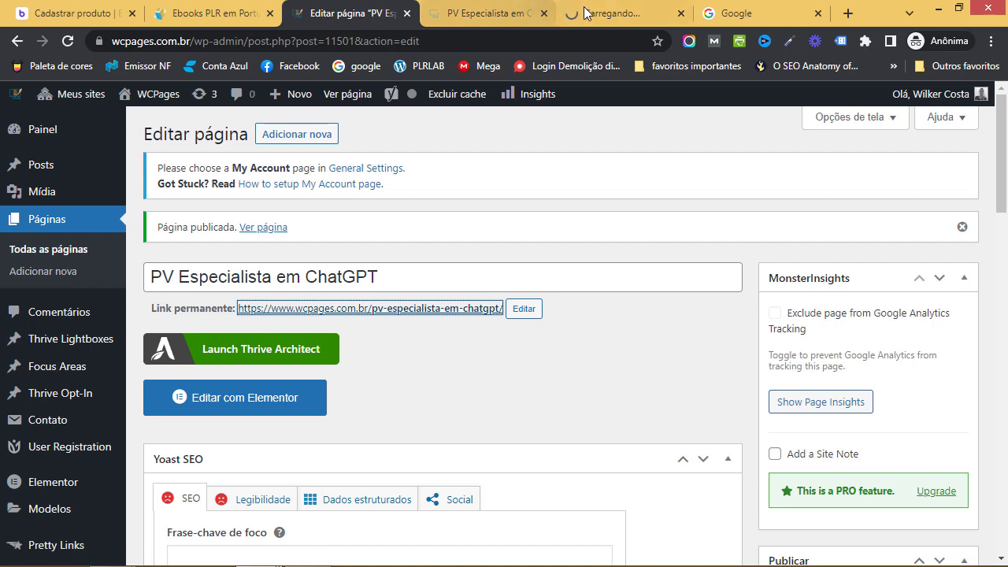
pyautogui.click(612, 14)
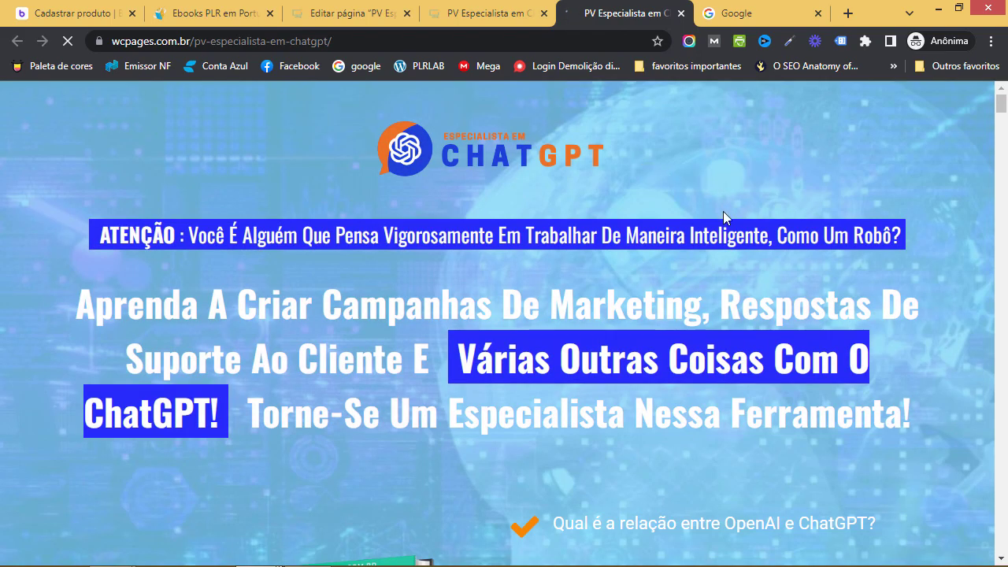
# Accept the site's cookie notice and scroll down through the live sales page
pyautogui.scroll(-2, 722, 208)
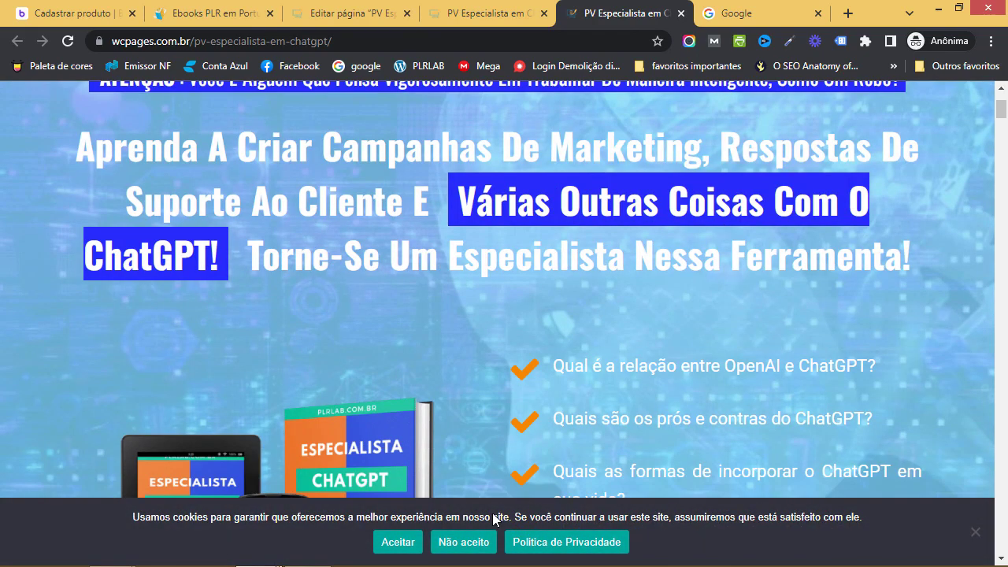
pyautogui.click(399, 549)
pyautogui.scroll(-5, 664, 307)
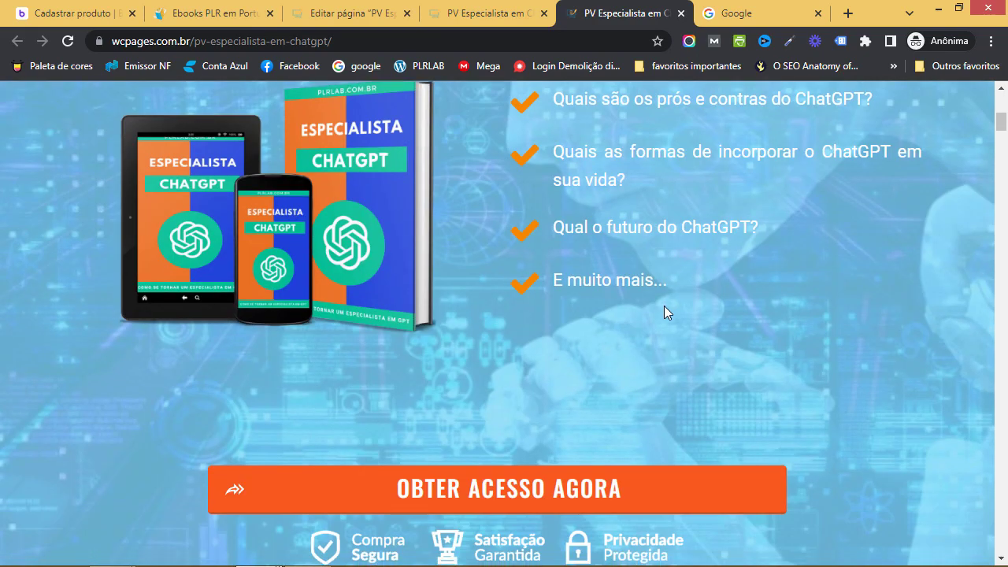
pyautogui.scroll(-12, 663, 314)
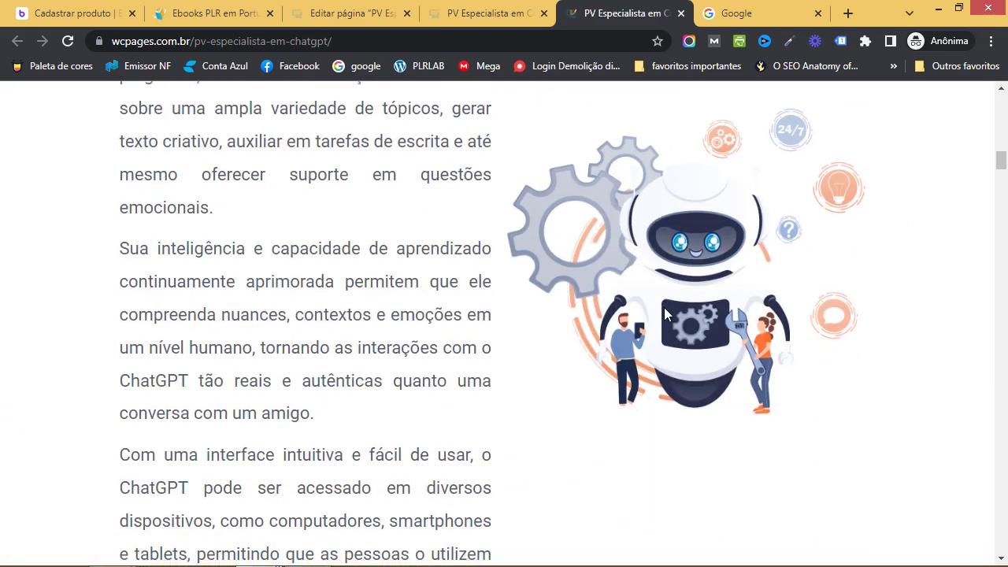
pyautogui.scroll(-20, 664, 313)
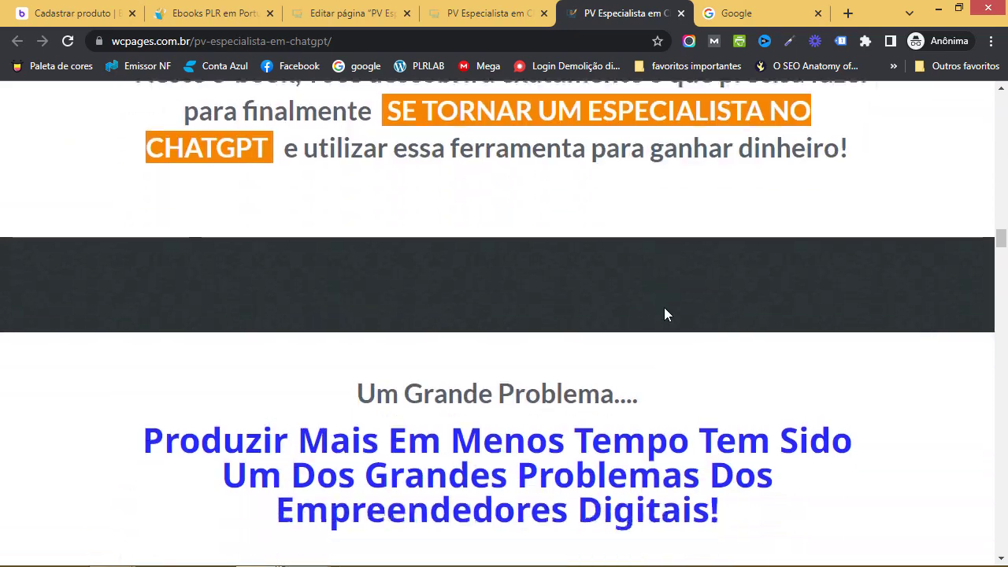
pyautogui.scroll(-20, 665, 307)
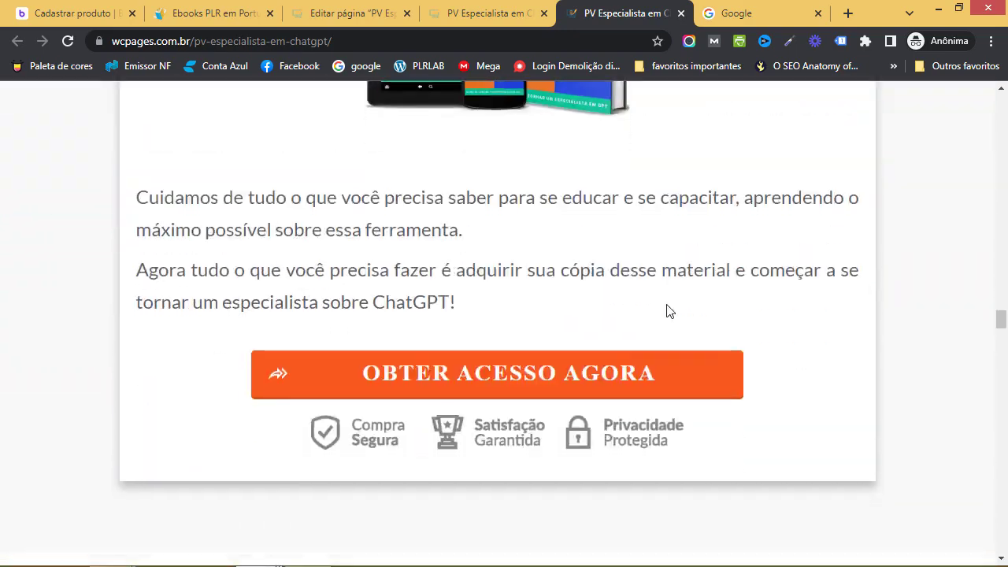
pyautogui.scroll(-20, 666, 310)
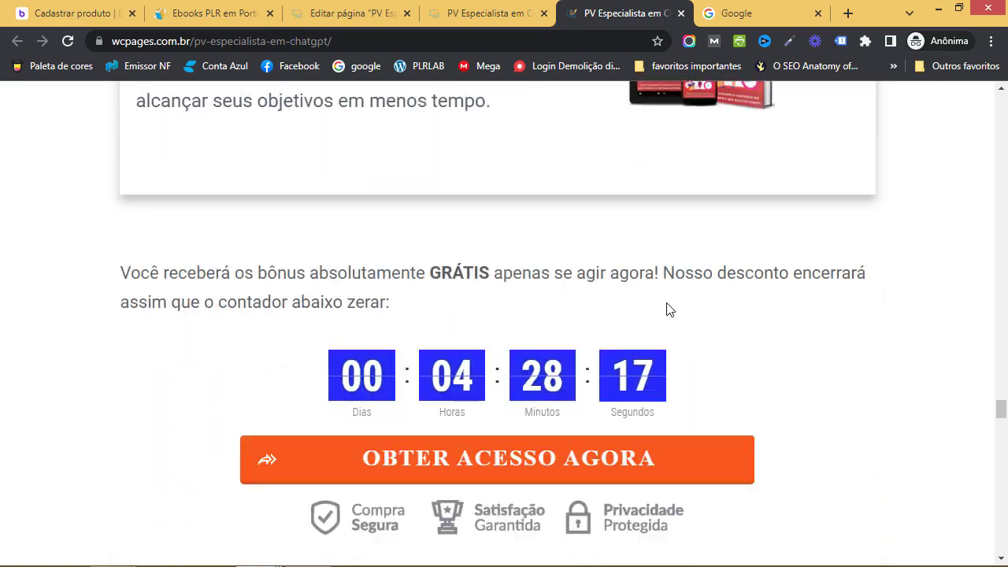
pyautogui.scroll(-20, 666, 310)
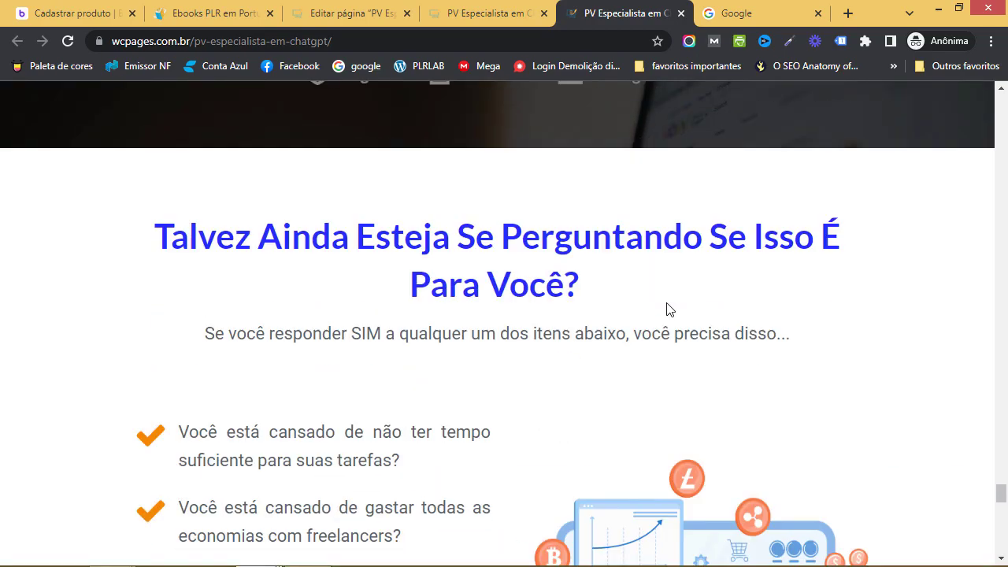
pyautogui.scroll(-10, 666, 310)
# Select and copy the paragraphs from 'Caro amigo(a),' to 'nunca antes vista.', then return to Braip
pyautogui.scroll(15, 669, 307)
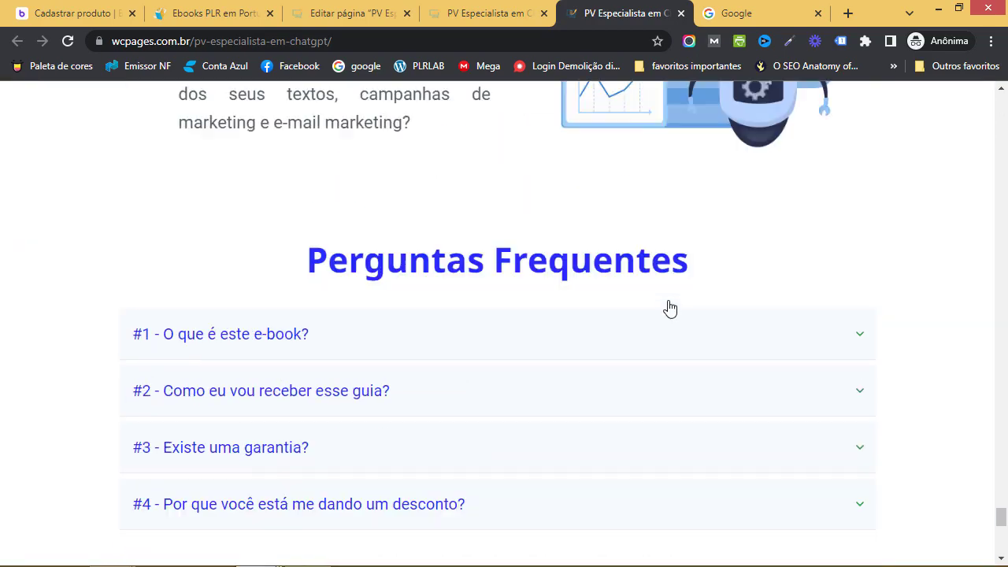
pyautogui.scroll(20, 669, 306)
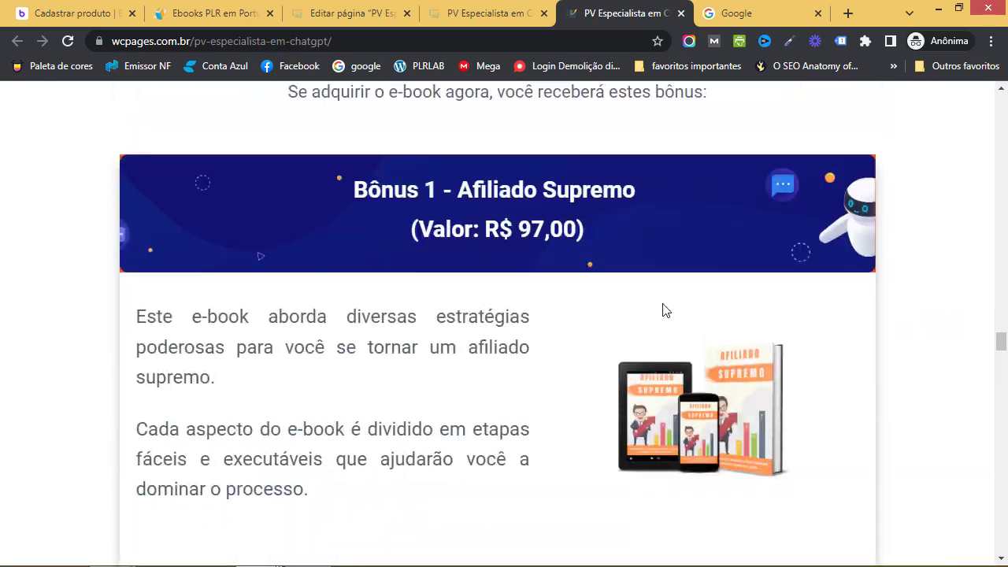
pyautogui.scroll(20, 663, 310)
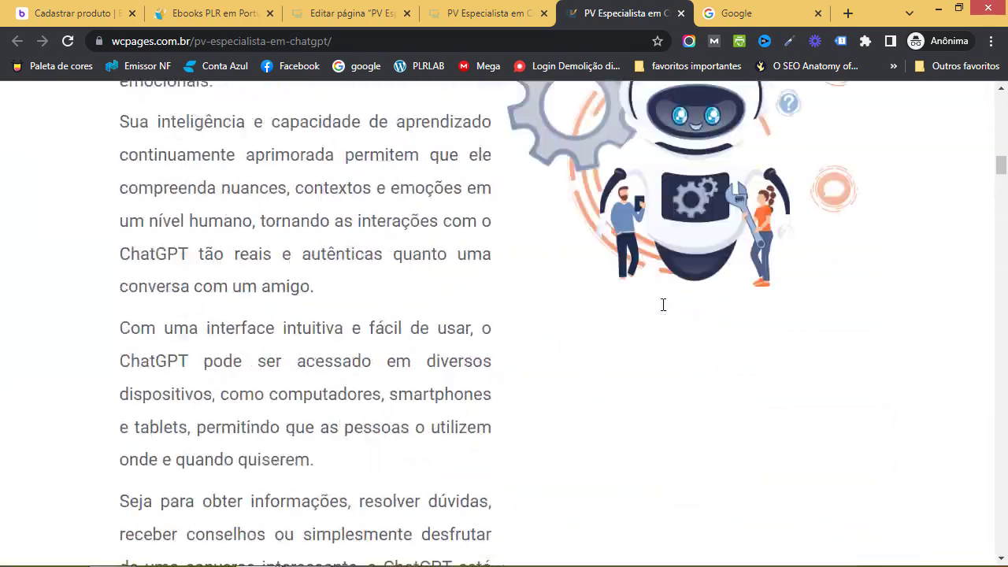
pyautogui.scroll(5, 662, 304)
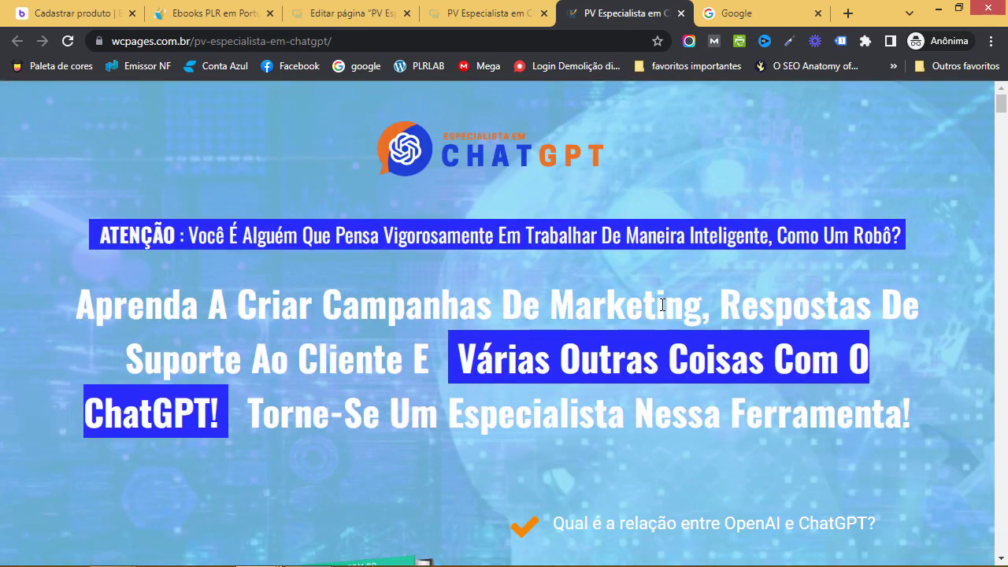
pyautogui.scroll(-1, 654, 311)
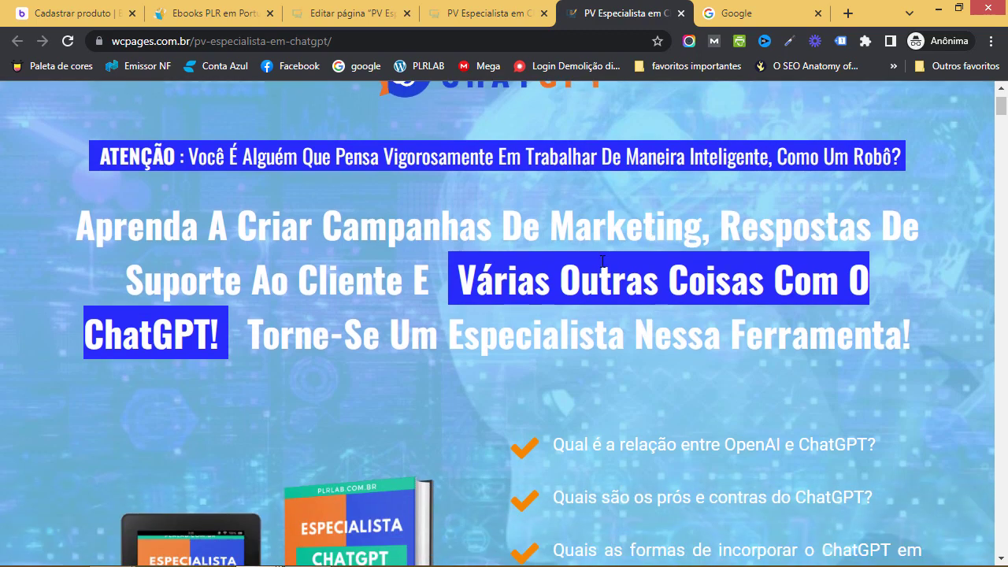
pyautogui.scroll(-12, 628, 346)
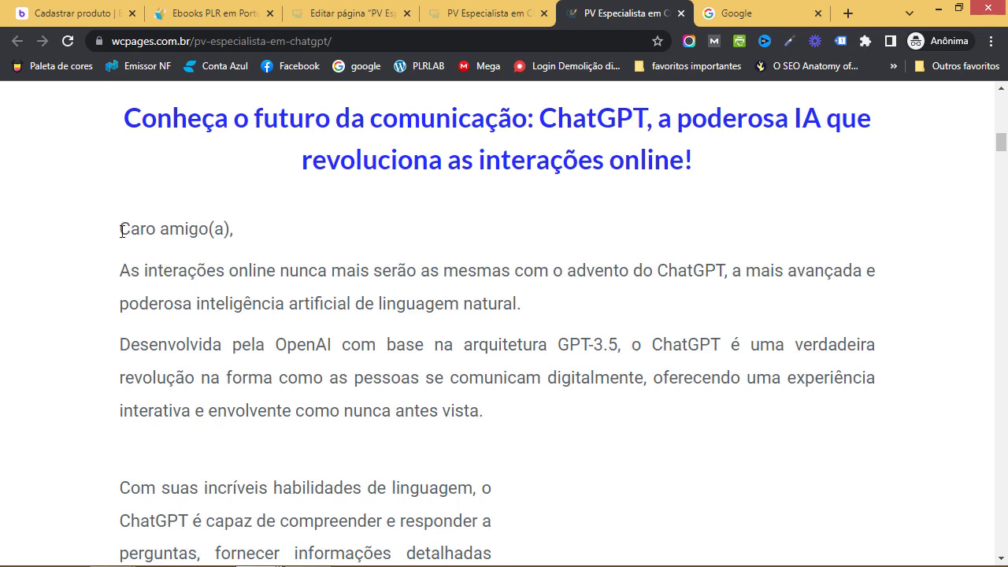
pyautogui.moveTo(120, 229); pyautogui.dragTo(489, 414)
pyautogui.hotkey('ctrl', 'c')
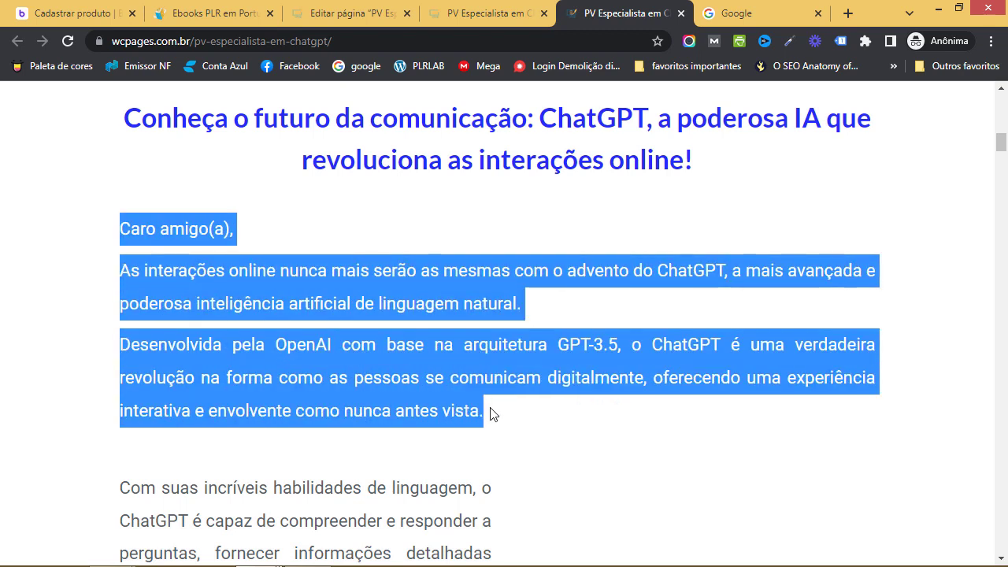
pyautogui.hotkey('ctrl', '1')
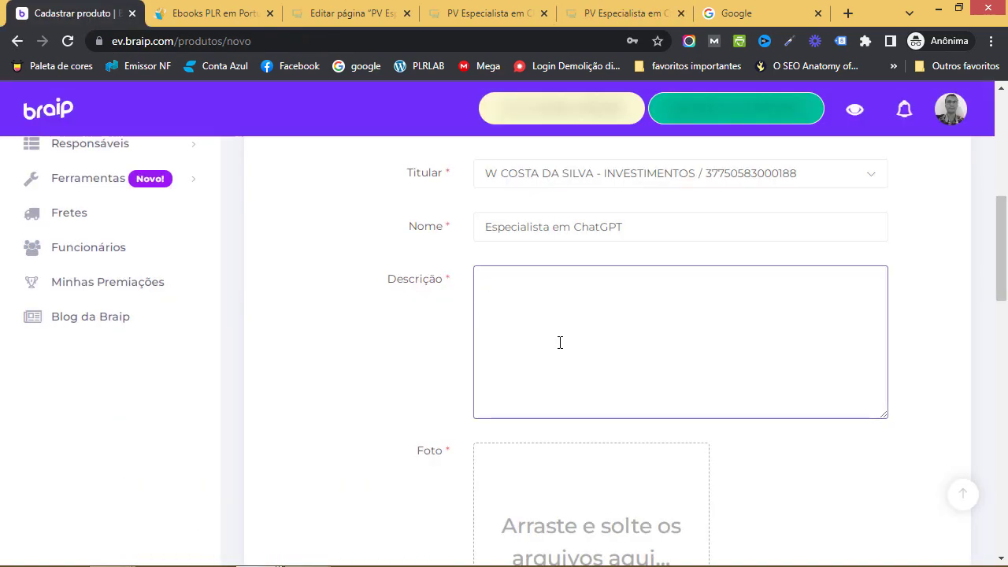
# Paste the copied sales-letter paragraphs into the Descrição field
pyautogui.hotkey('ctrl', 'v')
pyautogui.scroll(-2, 664, 344)
pyautogui.scroll(2, 664, 344)
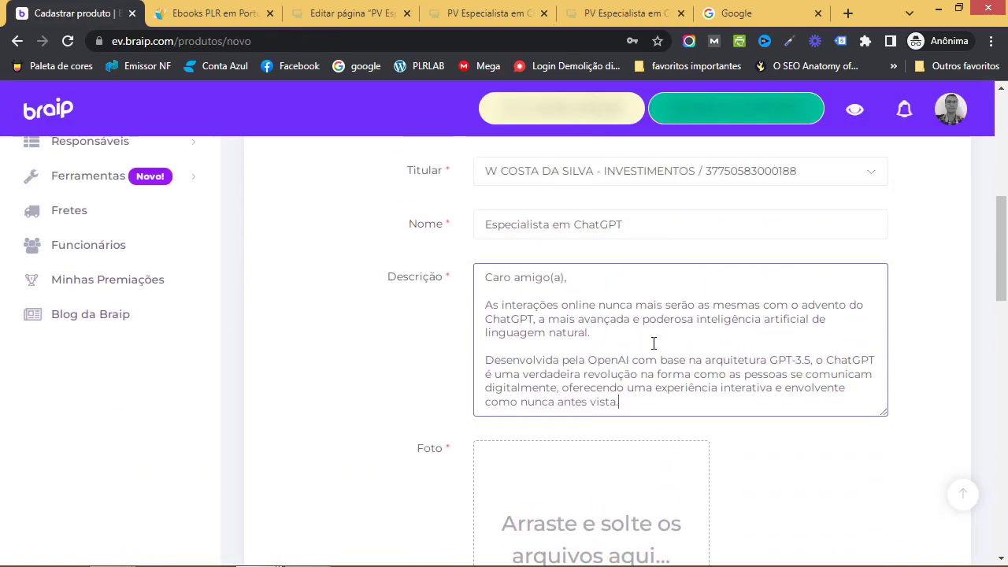
# Copy the sales page headline and add it on a new line, ending 'Torne-Se Um Especialista Nessa Ferramenta!'
pyautogui.click(576, 19)
pyautogui.scroll(7, 564, 286)
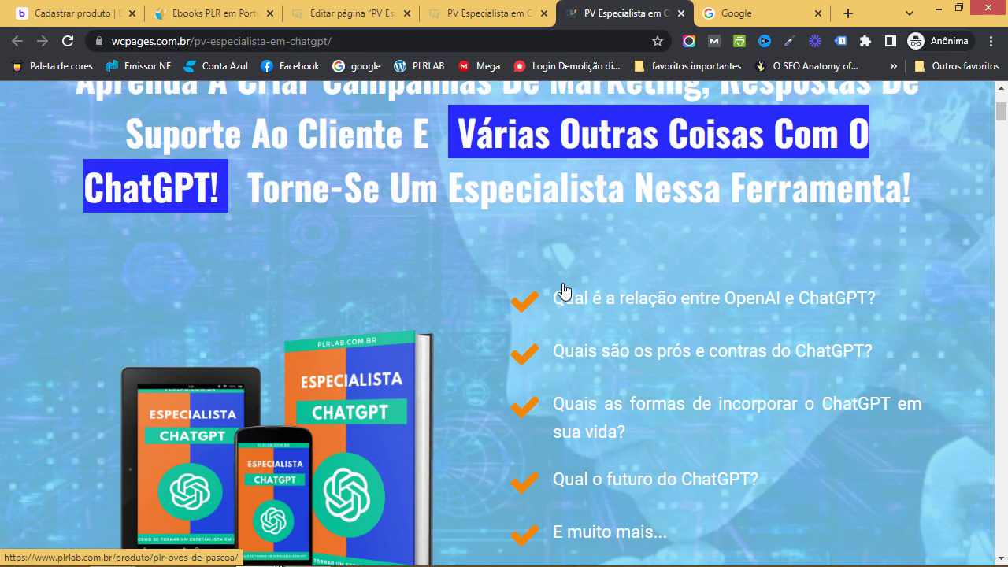
pyautogui.scroll(3, 564, 291)
pyautogui.moveTo(79, 303); pyautogui.dragTo(911, 429)
pyautogui.hotkey('ctrl', 'c')
pyautogui.click(75, 13)
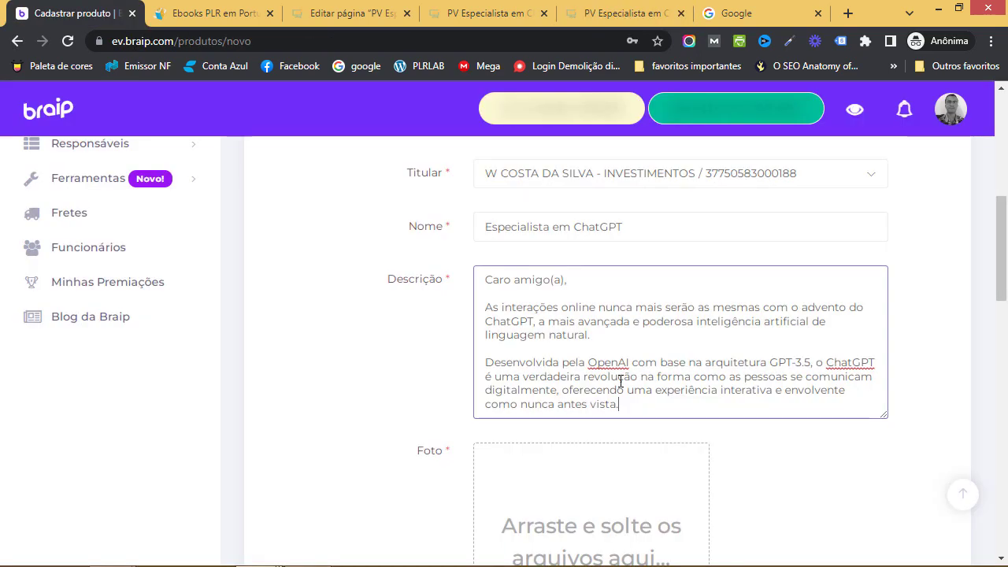
pyautogui.press('Return')
pyautogui.press('Return')
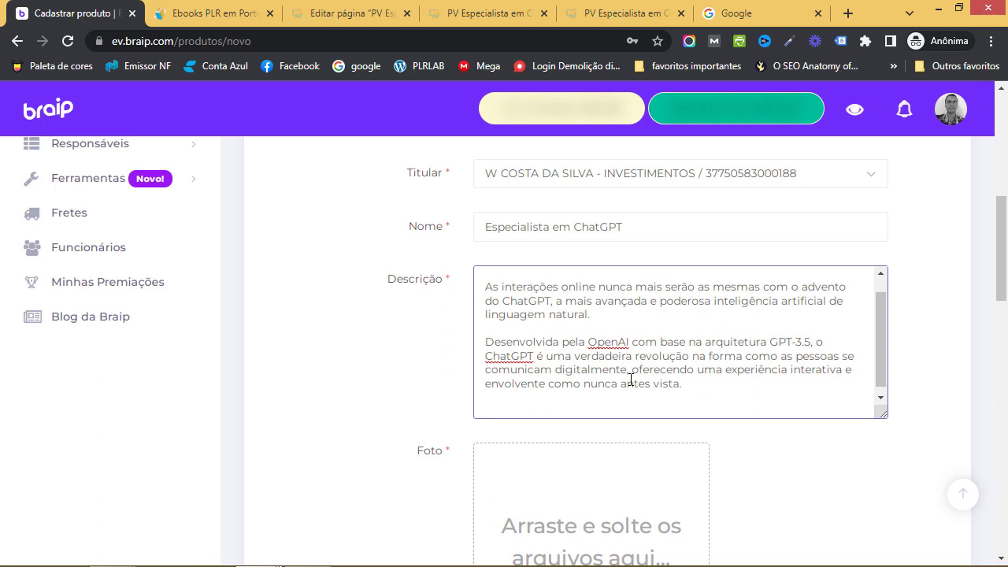
pyautogui.hotkey('ctrl', 'v')
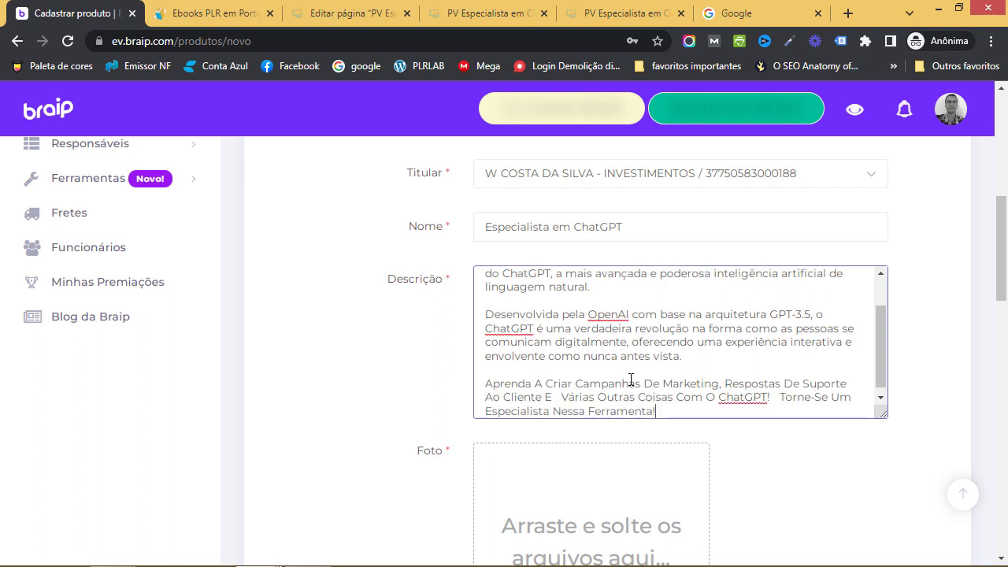
pyautogui.scroll(2, 732, 363)
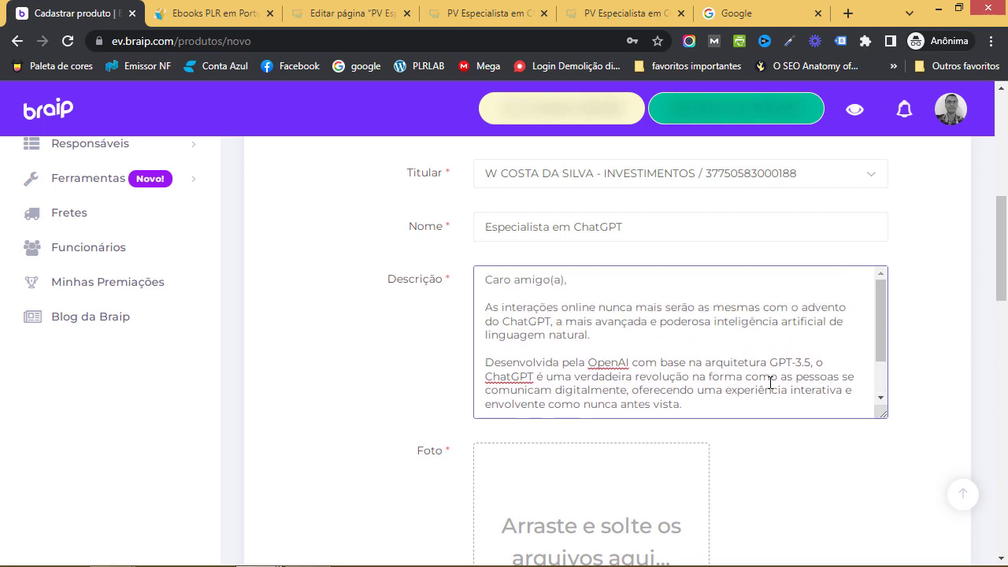
pyautogui.scroll(-2, 770, 384)
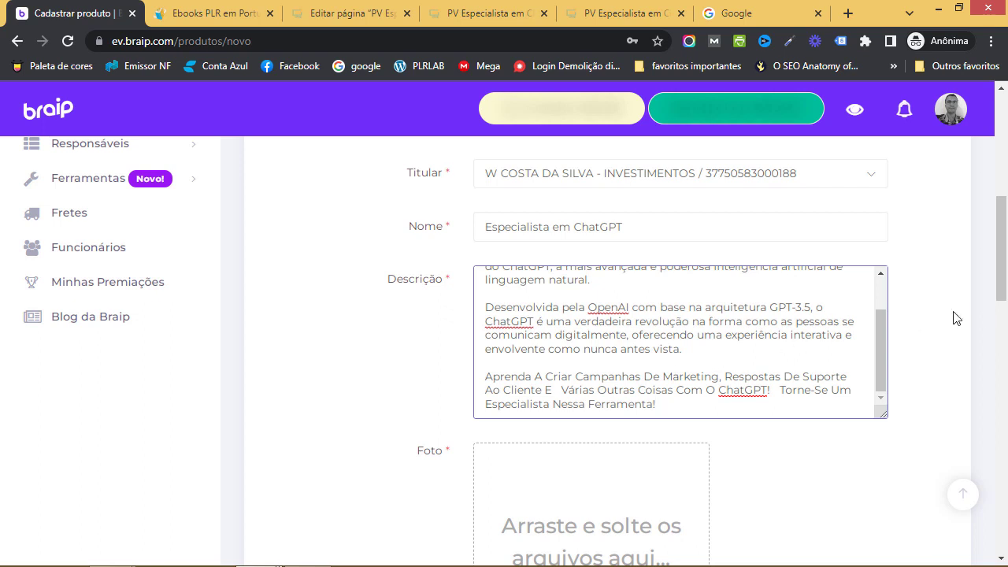
pyautogui.scroll(-1, 934, 333)
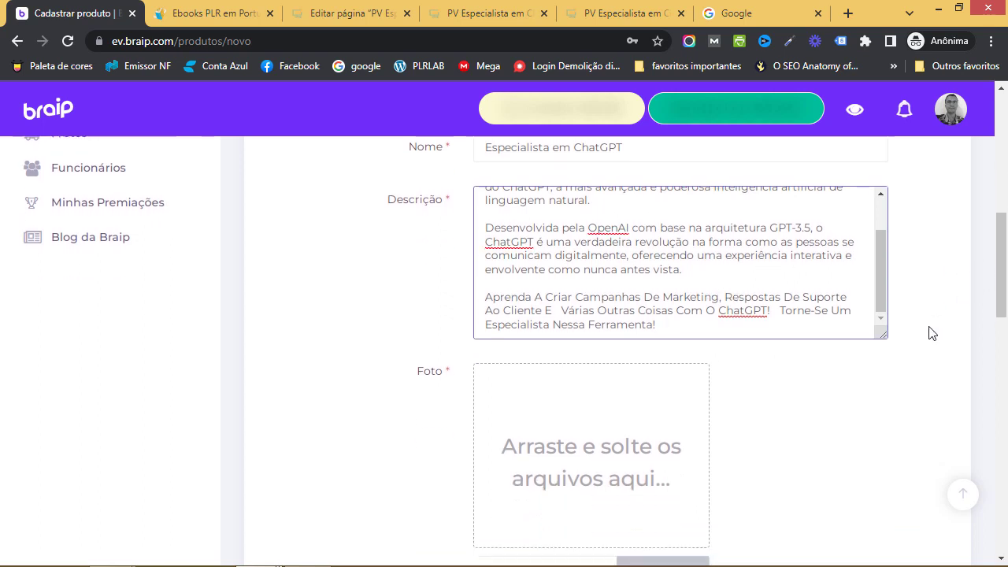
pyautogui.scroll(-2, 933, 333)
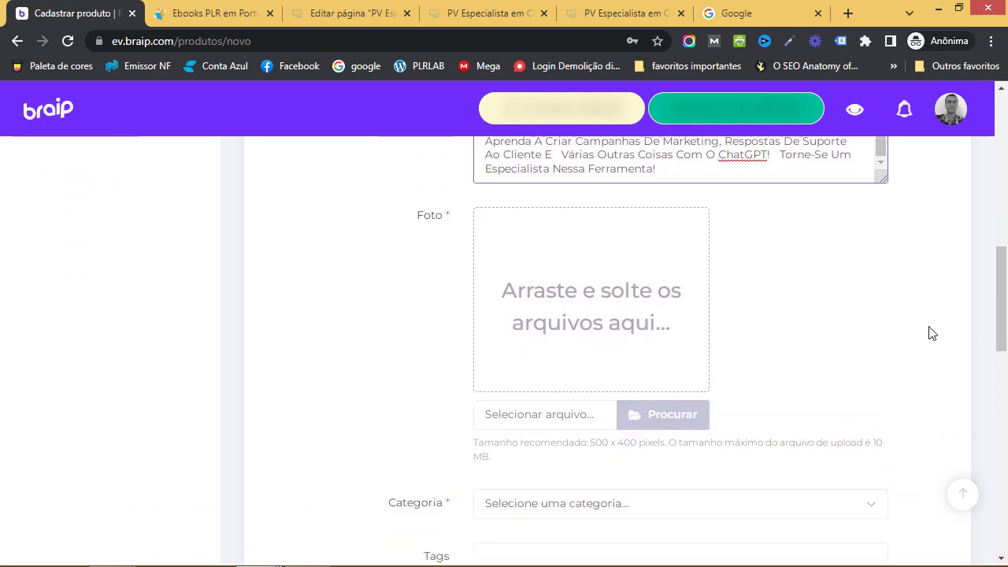
# Upload CAPA 3D 03.png from Especialista em ChatGPT > gráficos as the product Foto
pyautogui.click(665, 418)
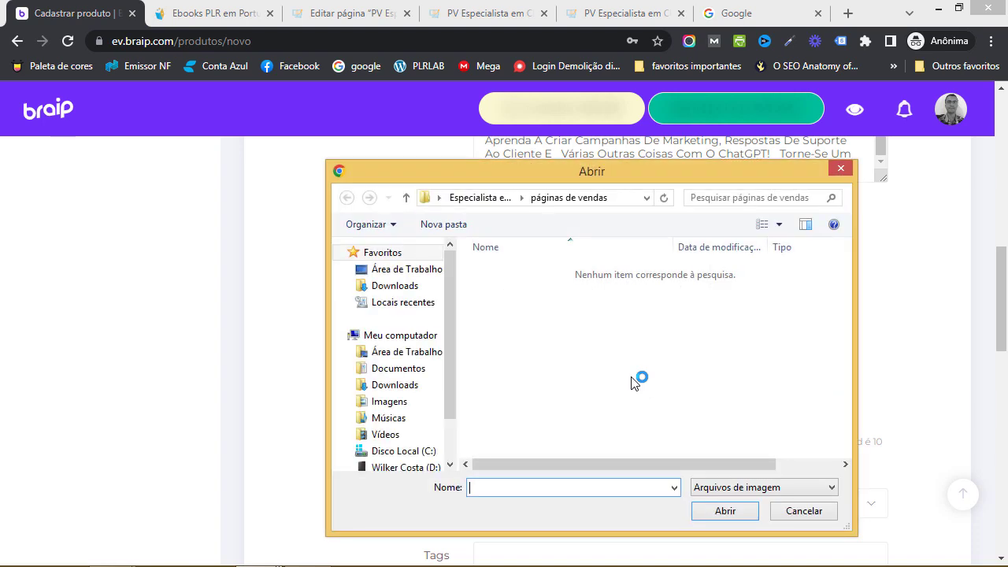
pyautogui.click(482, 198)
pyautogui.doubleClick(520, 305)
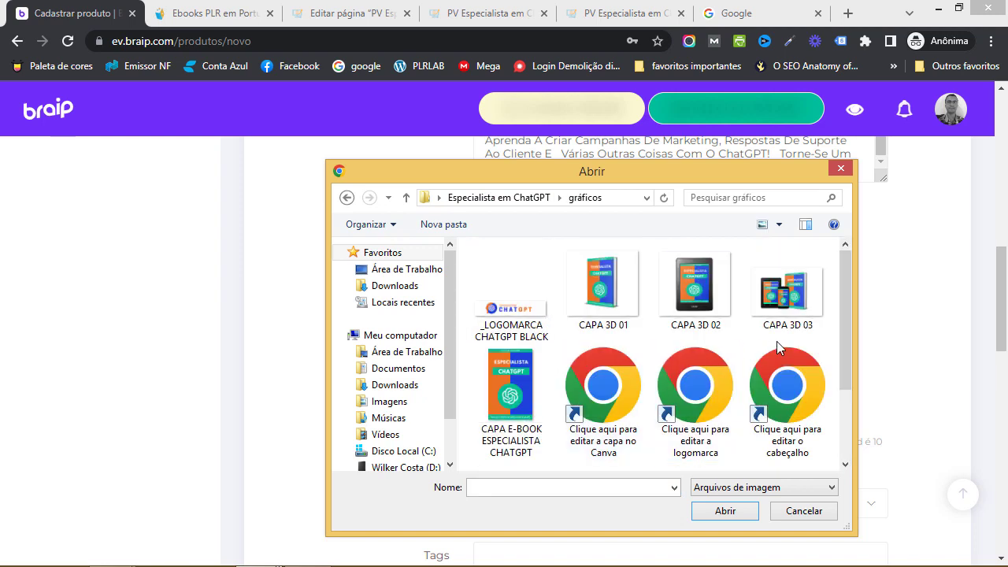
pyautogui.click(795, 337)
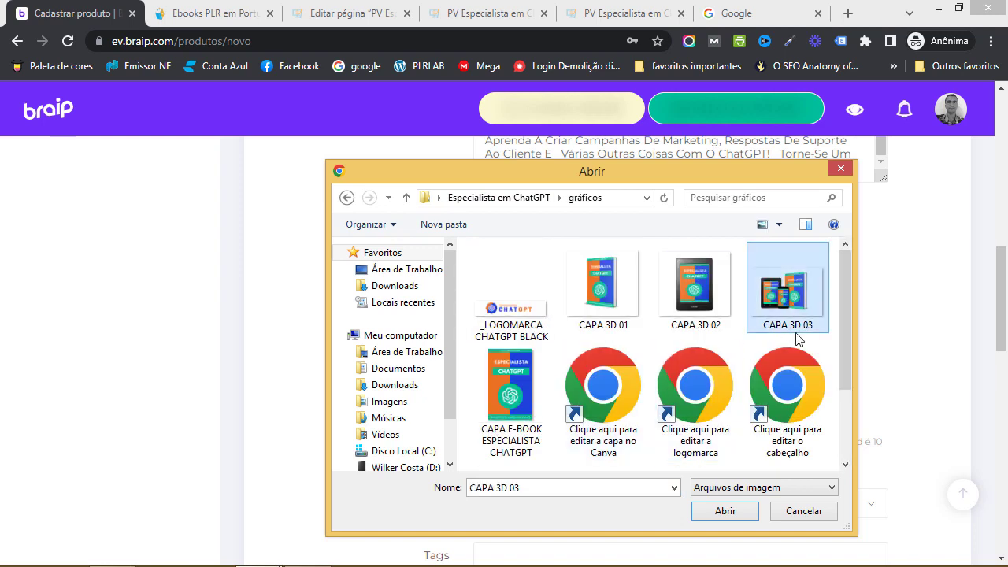
pyautogui.click(724, 510)
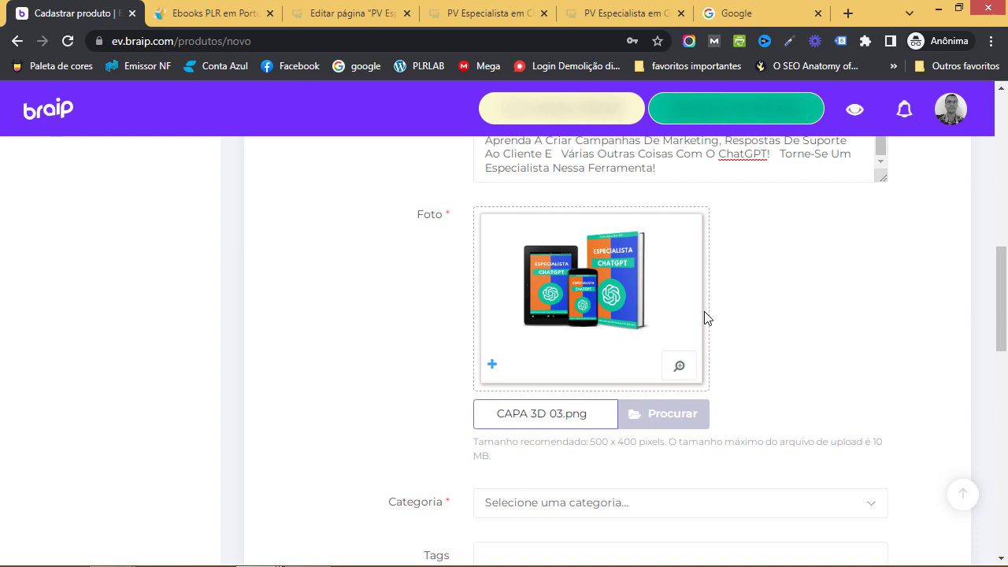
# Search the Categoria list for 'ma' and pick Internet Marketing
pyautogui.scroll(-3, 705, 317)
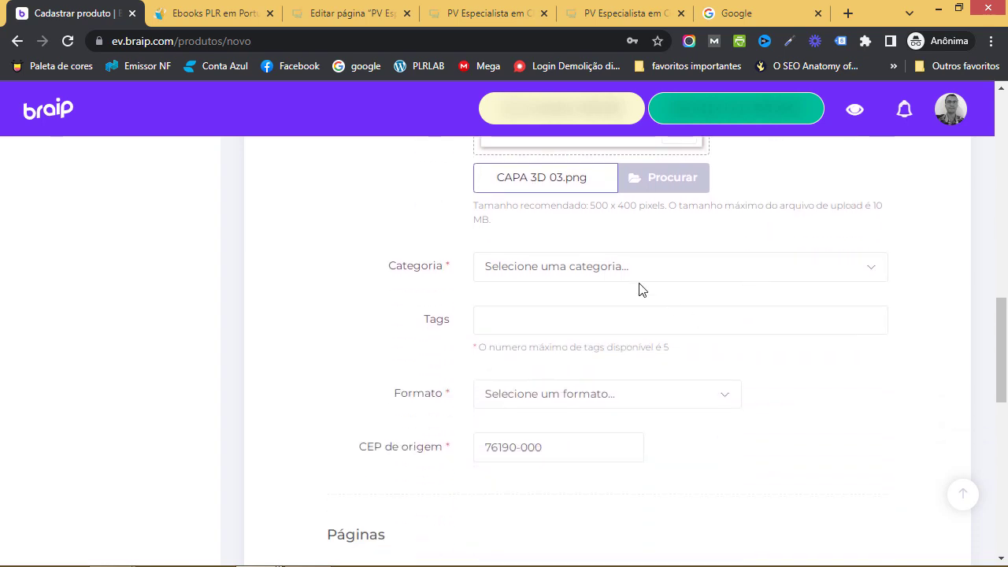
pyautogui.click(633, 268)
pyautogui.click(360, 293)
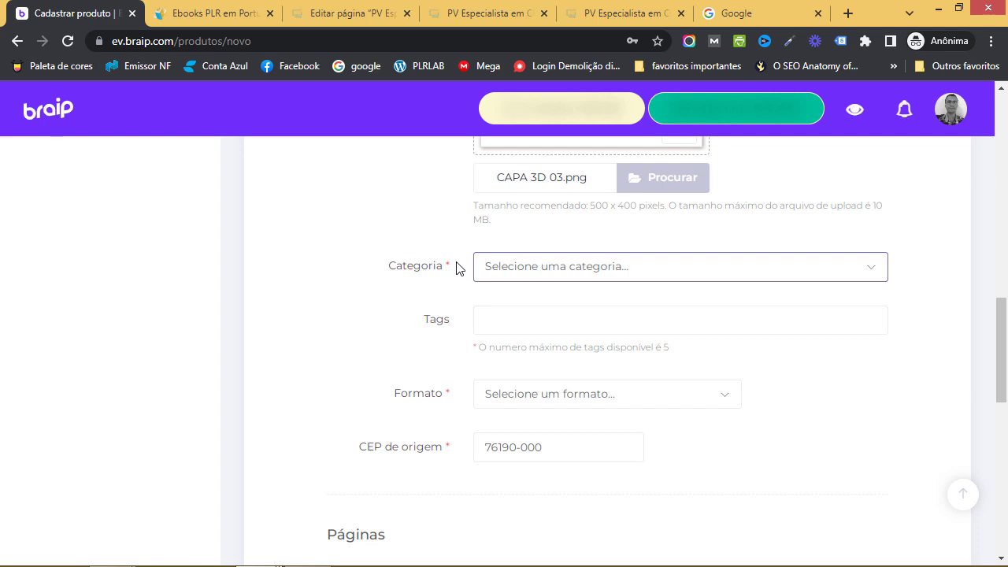
pyautogui.click(579, 275)
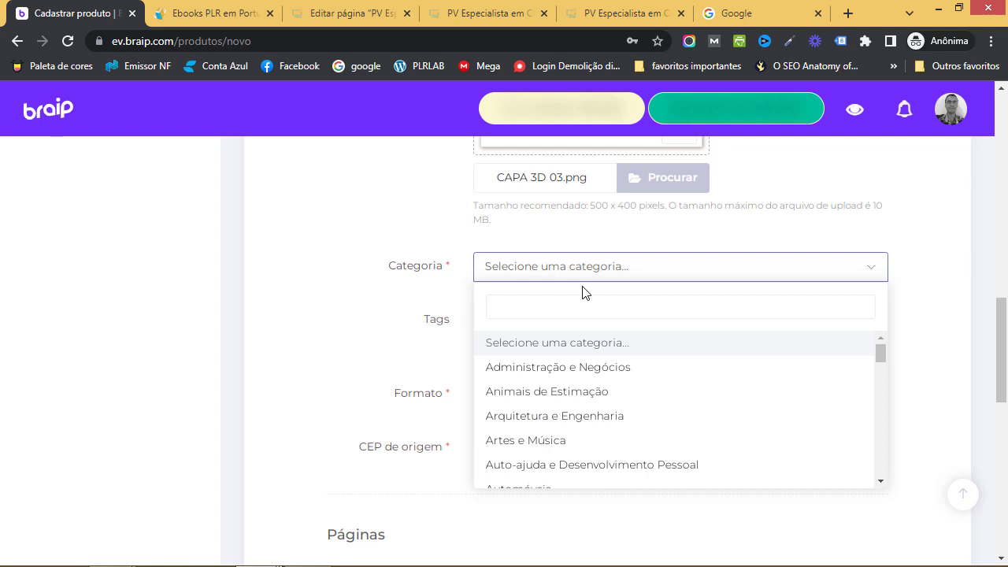
pyautogui.write('ma')
pyautogui.scroll(-1, 611, 373)
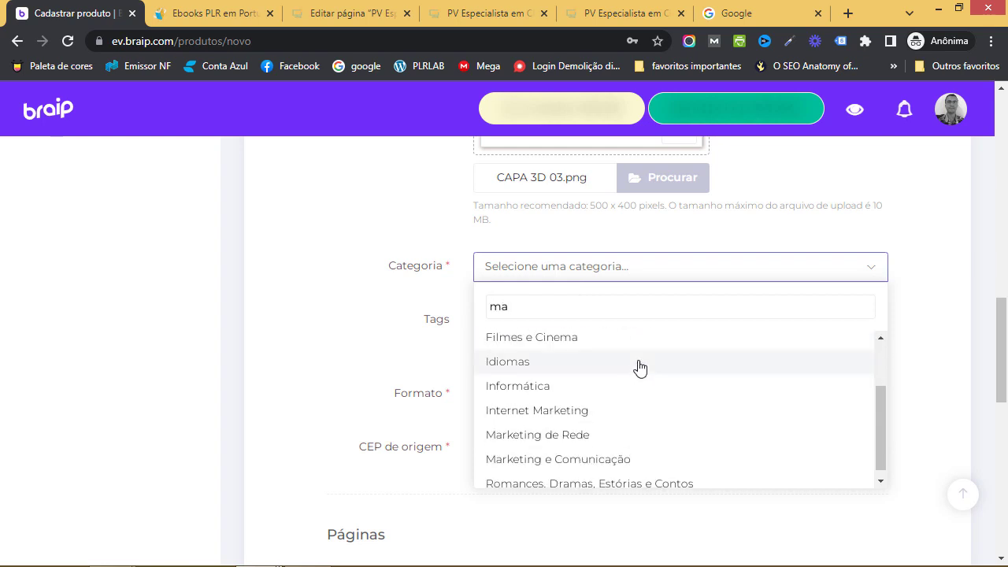
pyautogui.click(590, 411)
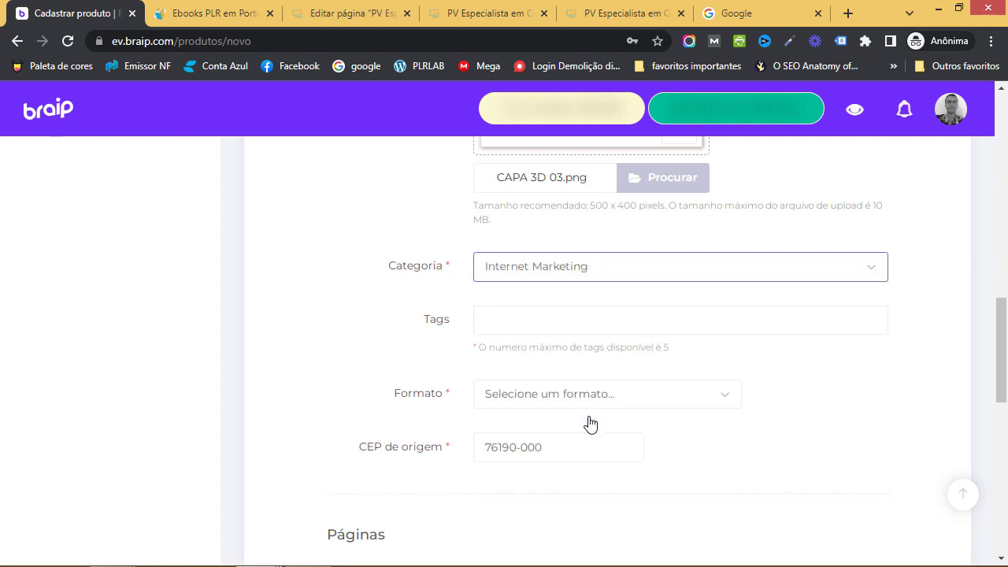
pyautogui.click(551, 315)
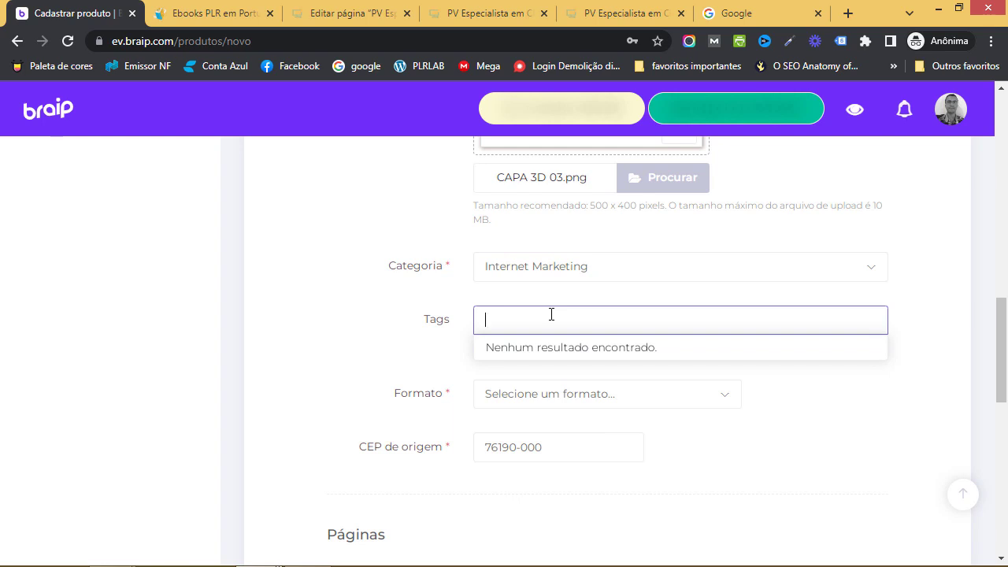
# Add chatgpt and inteligência as product tags
pyautogui.write('chatgpt')
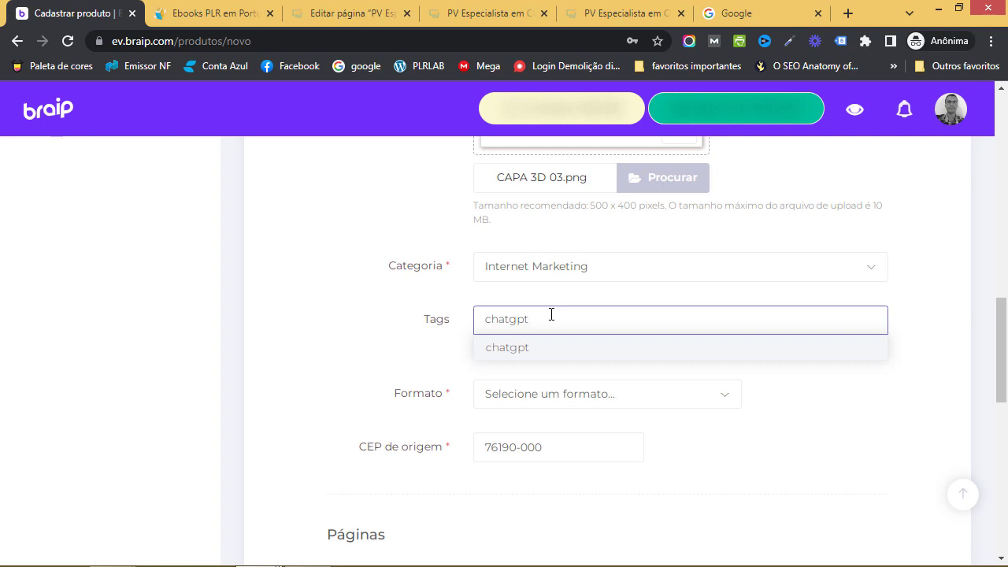
pyautogui.click(526, 347)
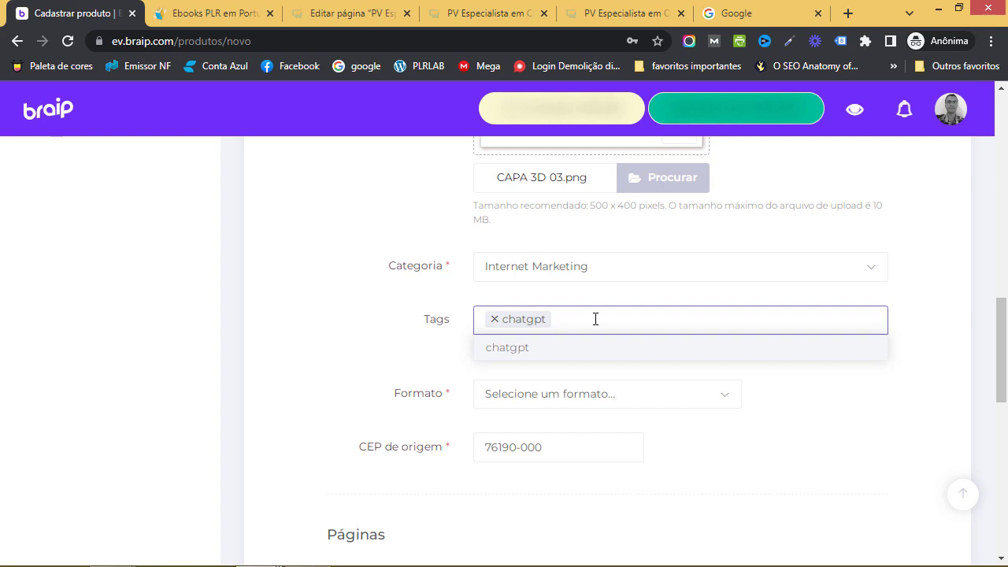
pyautogui.write('inteligência')
pyautogui.press('Return')
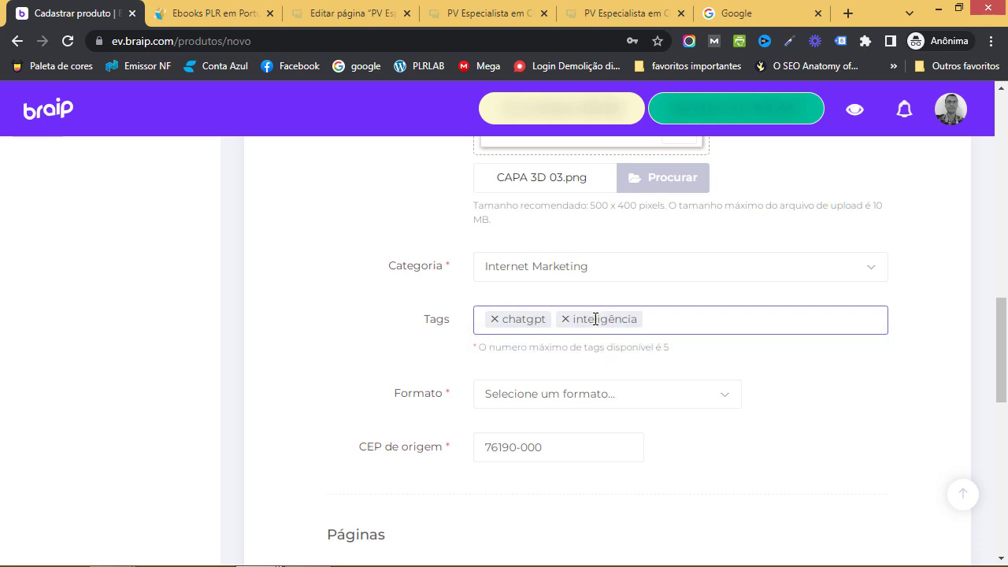
pyautogui.click(680, 321)
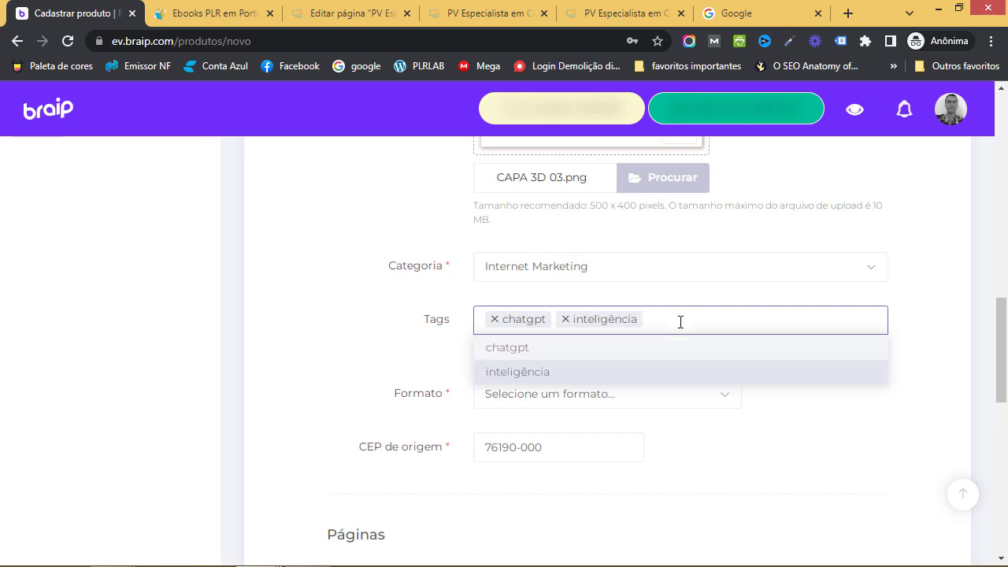
# Add artificial and marketingdigital as the third and fourth tags
pyautogui.write('artifici')
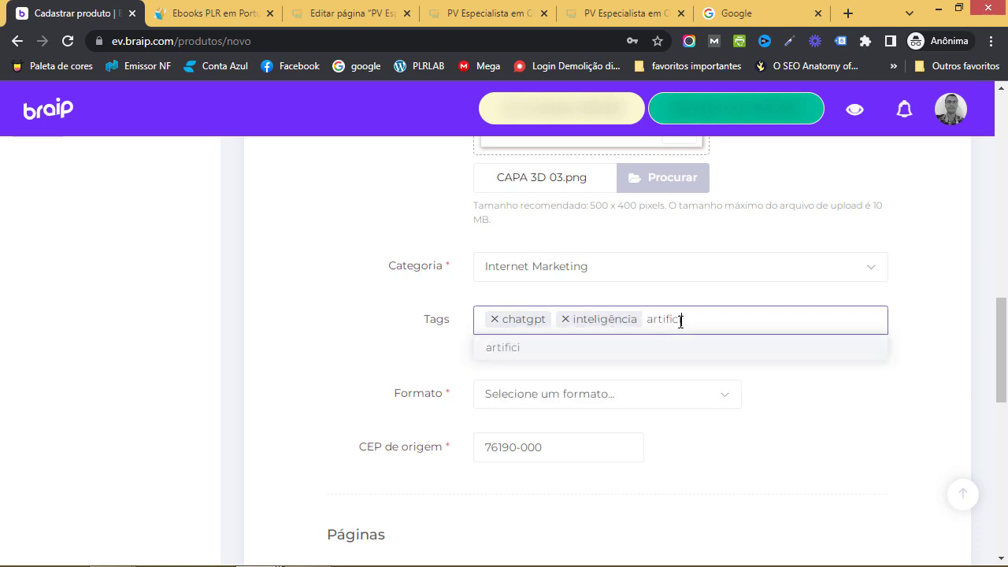
pyautogui.press('Escape')
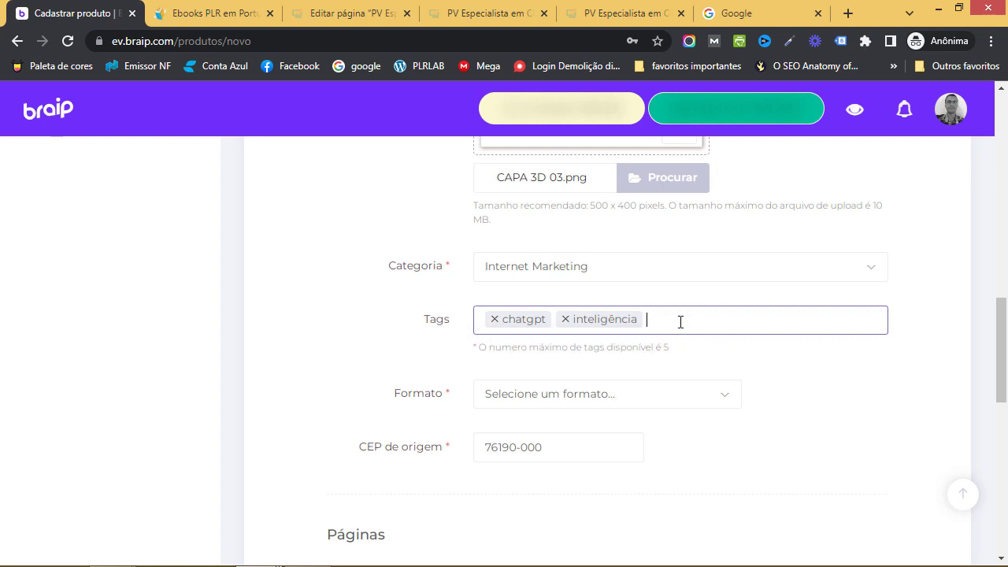
pyautogui.click(680, 322)
pyautogui.write('artificial')
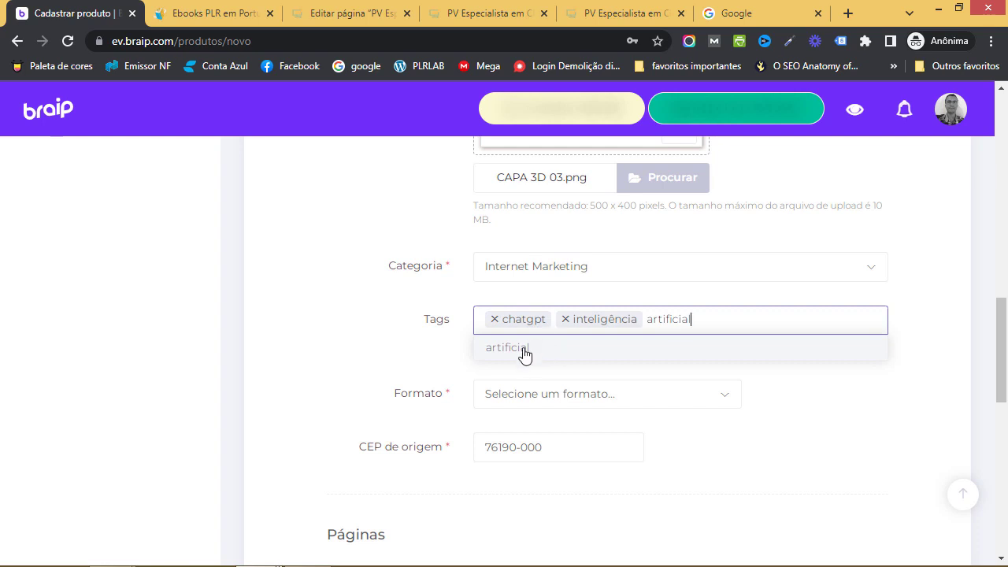
pyautogui.click(524, 353)
pyautogui.click(735, 320)
pyautogui.write('marketing')
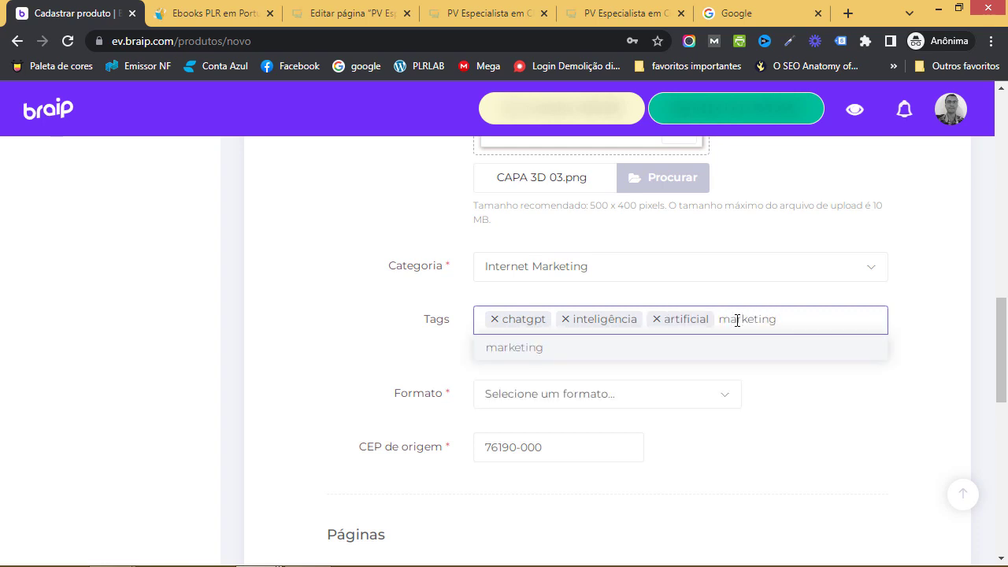
pyautogui.write('digital')
pyautogui.click(520, 352)
pyautogui.scroll(-1, 485, 366)
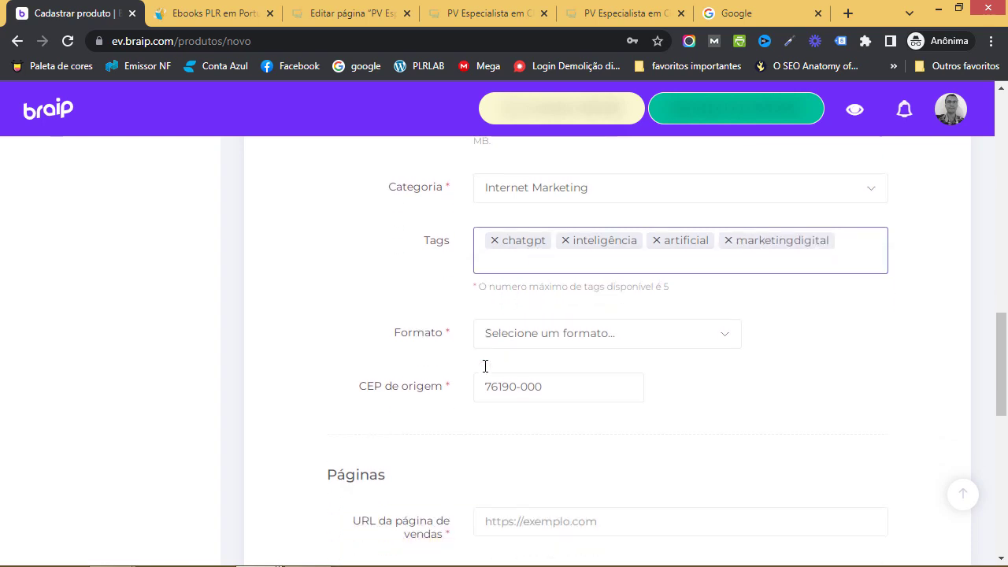
pyautogui.click(606, 345)
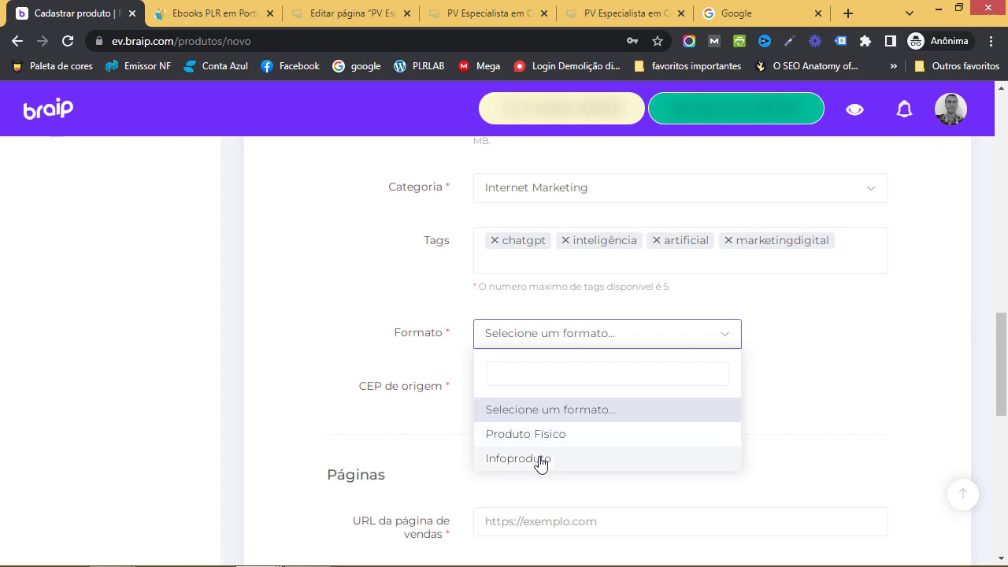
# Choose Infoproduto as the Formato and scroll down to the Páginas section
pyautogui.click(540, 459)
pyautogui.scroll(-1, 719, 313)
pyautogui.scroll(-1, 718, 312)
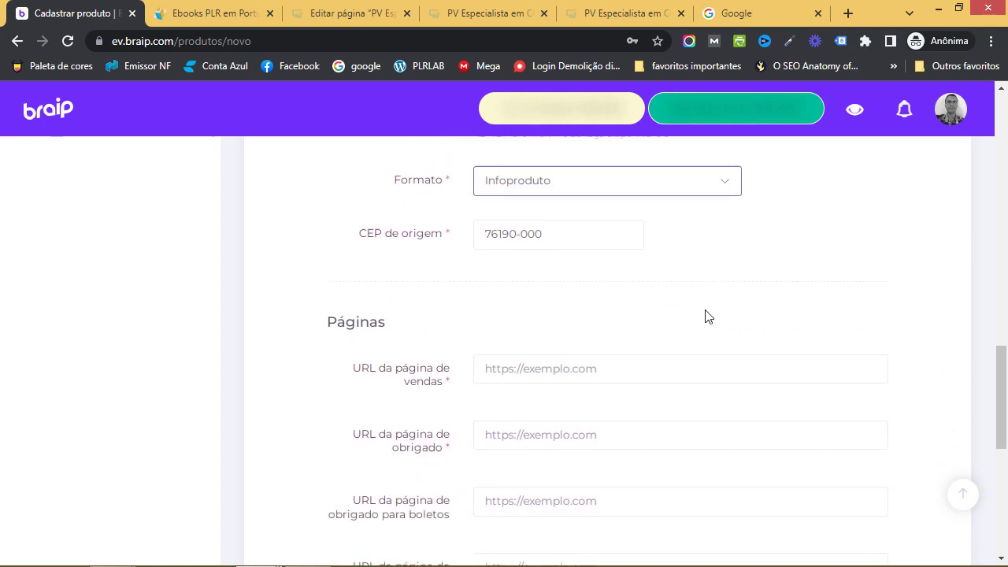
pyautogui.scroll(1, 707, 315)
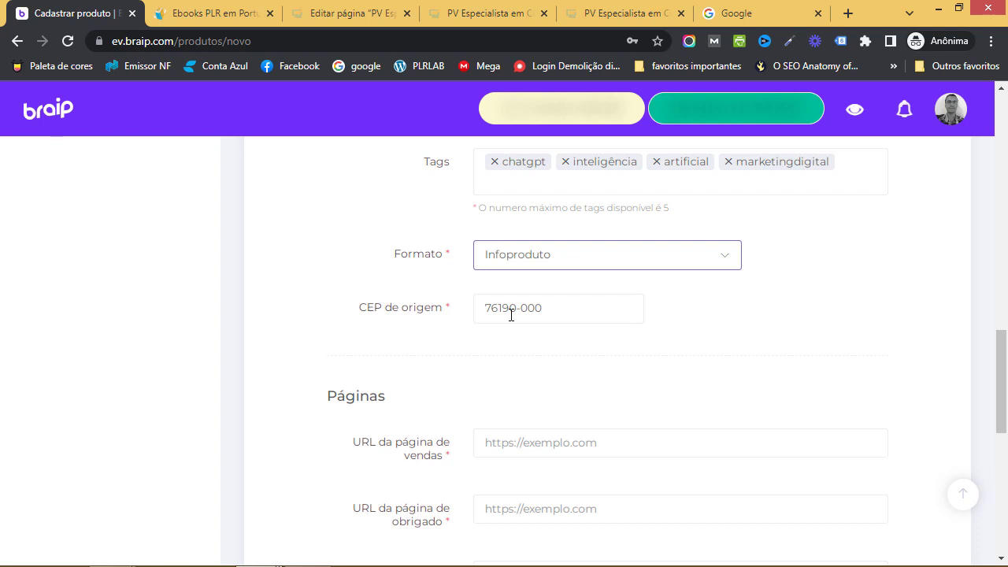
pyautogui.scroll(-3, 553, 323)
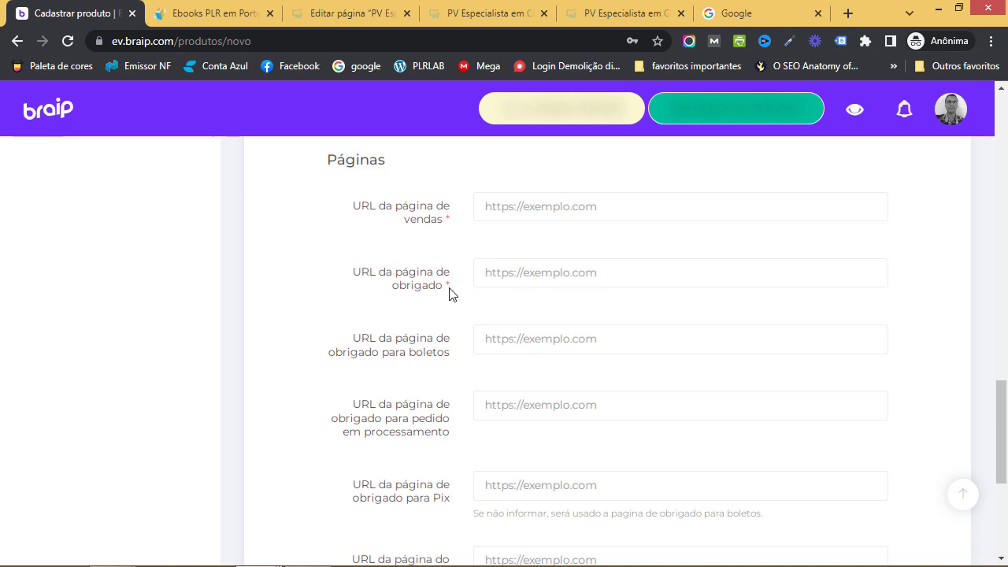
pyautogui.click(623, 13)
pyautogui.click(440, 36)
pyautogui.hotkey('ctrl', 'c')
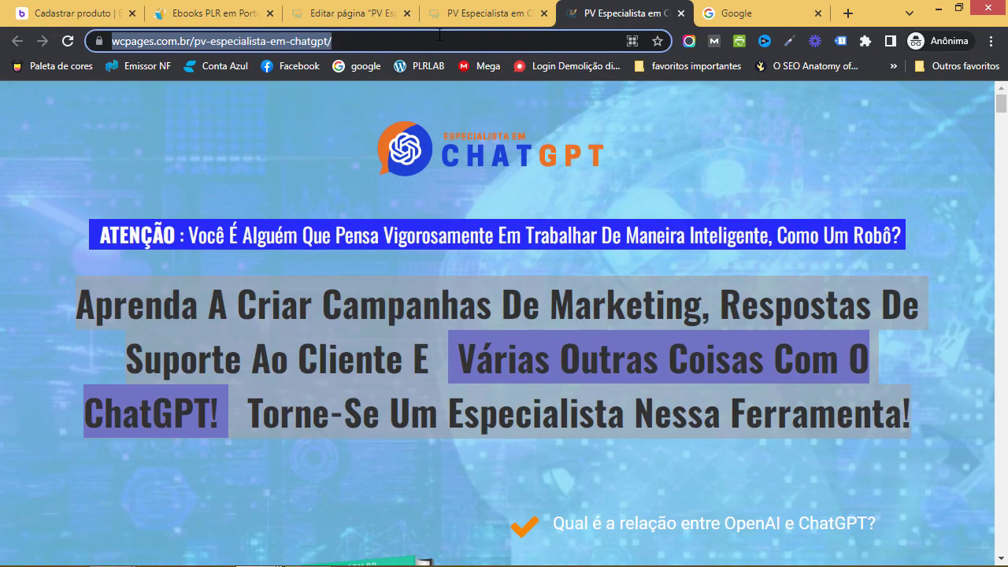
pyautogui.click(63, 13)
pyautogui.click(547, 218)
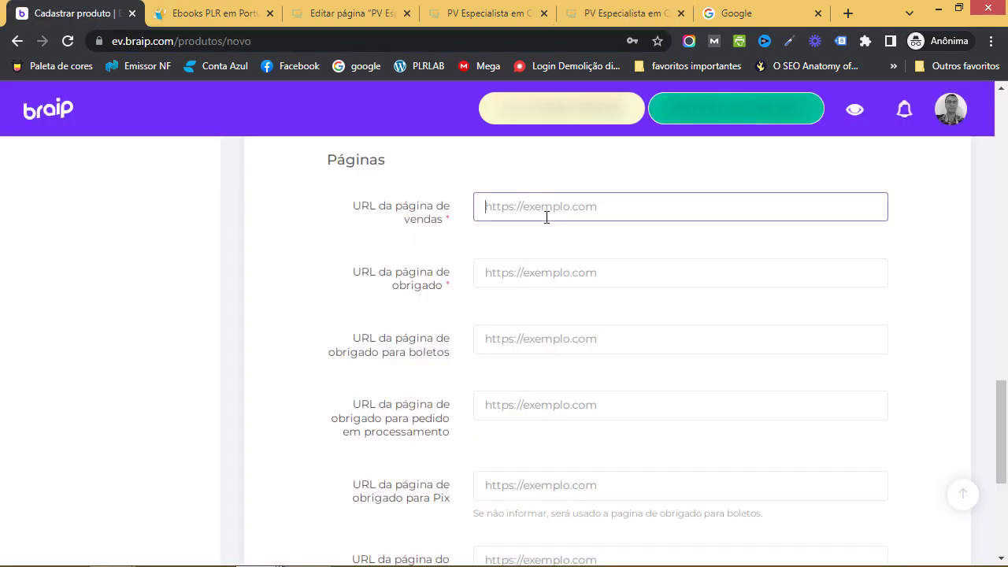
pyautogui.hotkey('ctrl', 'v')
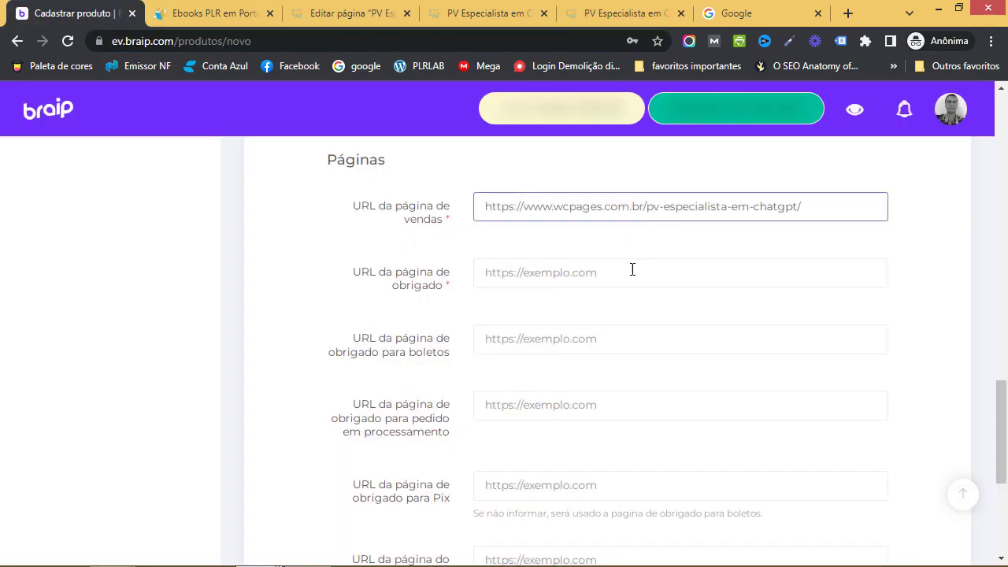
pyautogui.click(633, 272)
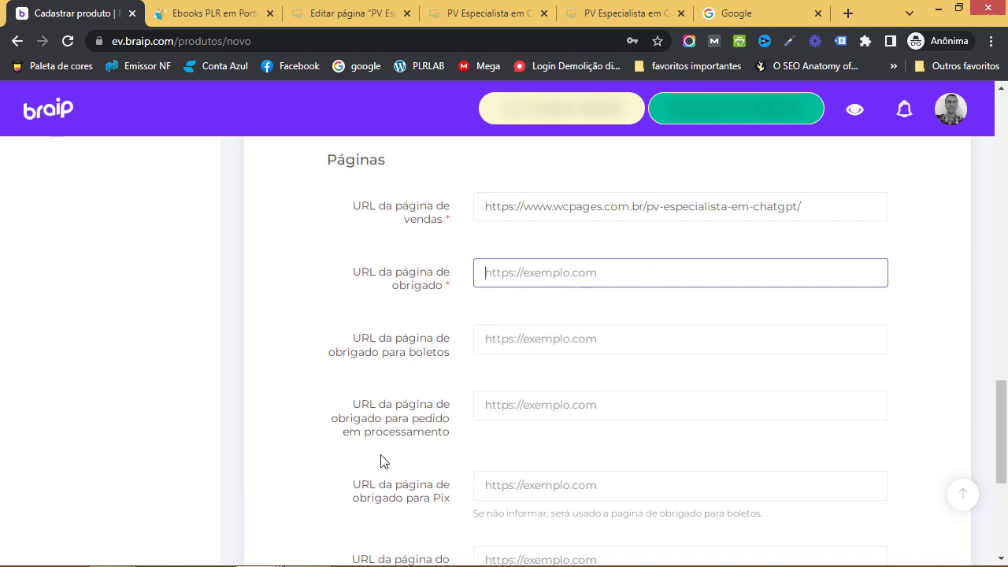
pyautogui.hotkey('alt', 'Tab')
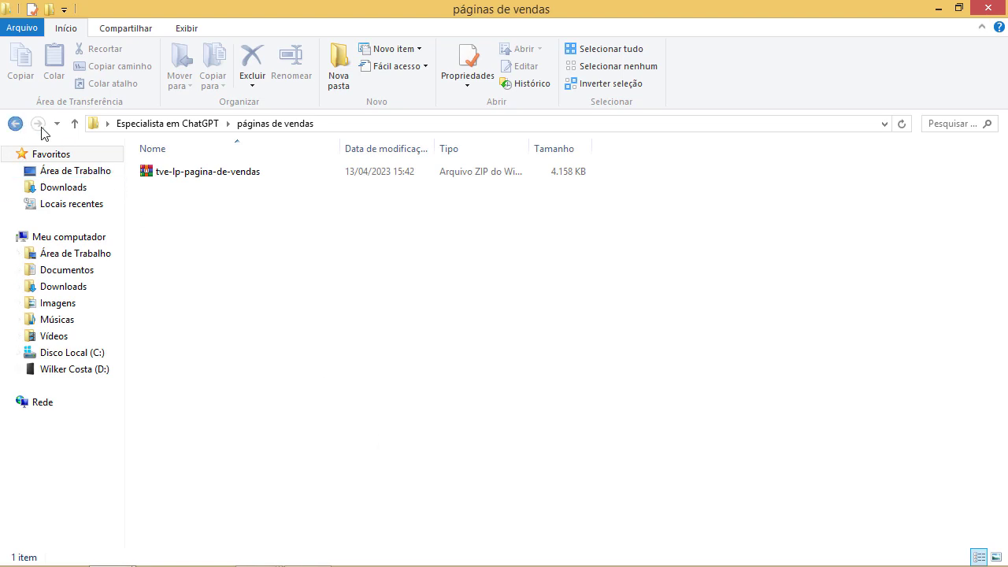
# Open the página de obrigado cartão folder holding its landing page ZIP, then return to Braip
pyautogui.click(15, 124)
pyautogui.doubleClick(251, 269)
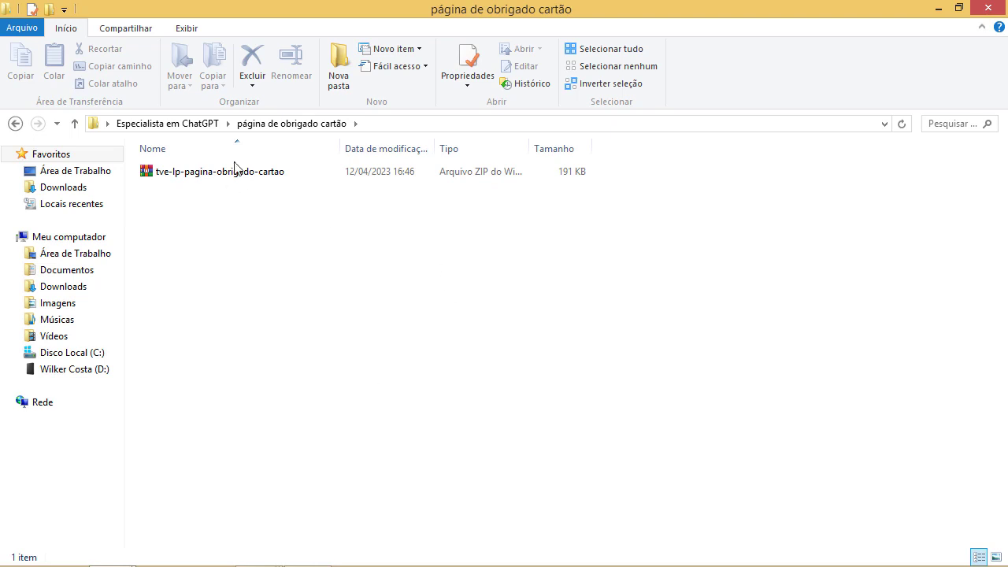
pyautogui.hotkey('alt', 'Tab')
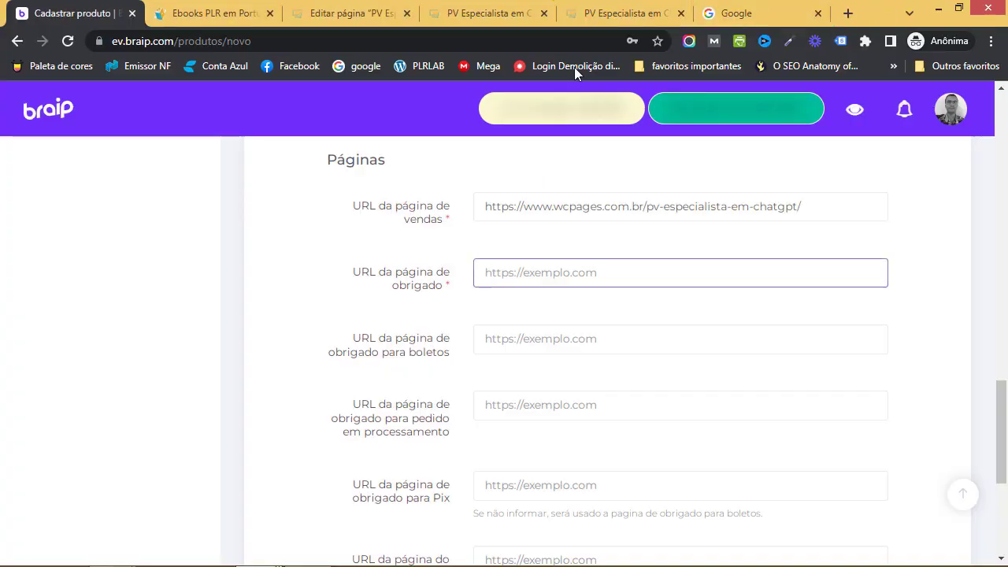
# Close the landing page editor and add a new WordPress page titled 'PO Cartão ChatGPT'
pyautogui.click(519, 13)
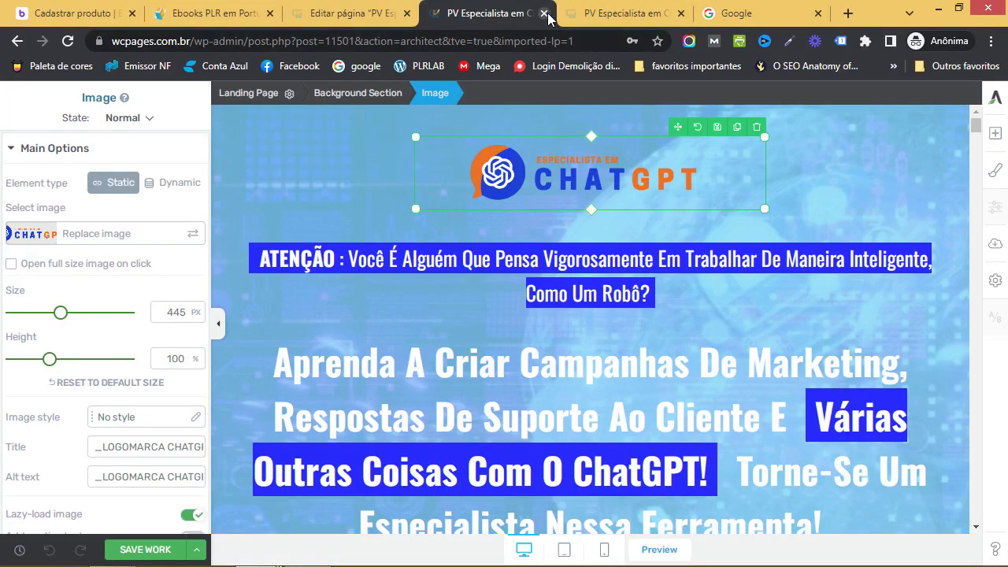
pyautogui.click(542, 13)
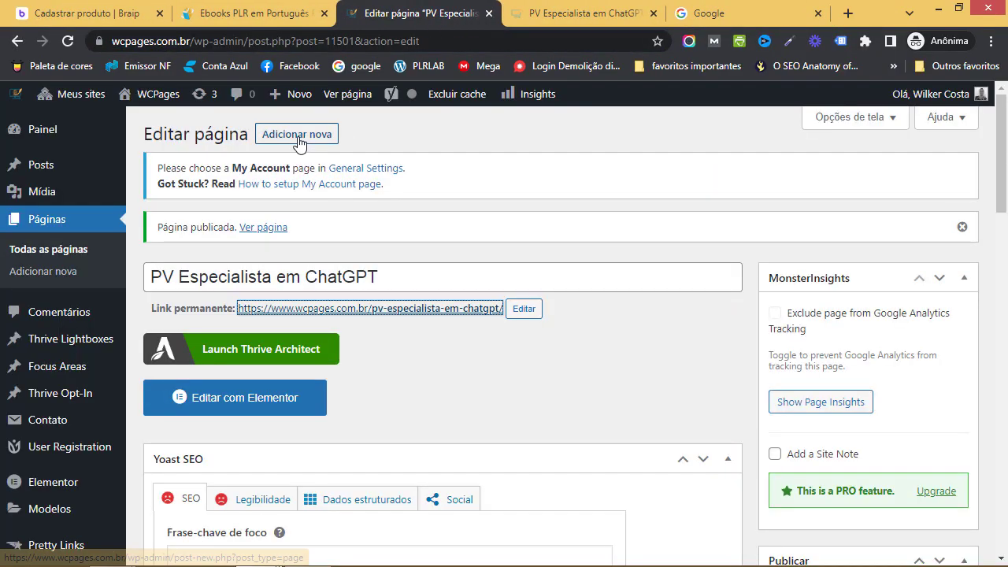
pyautogui.click(295, 139)
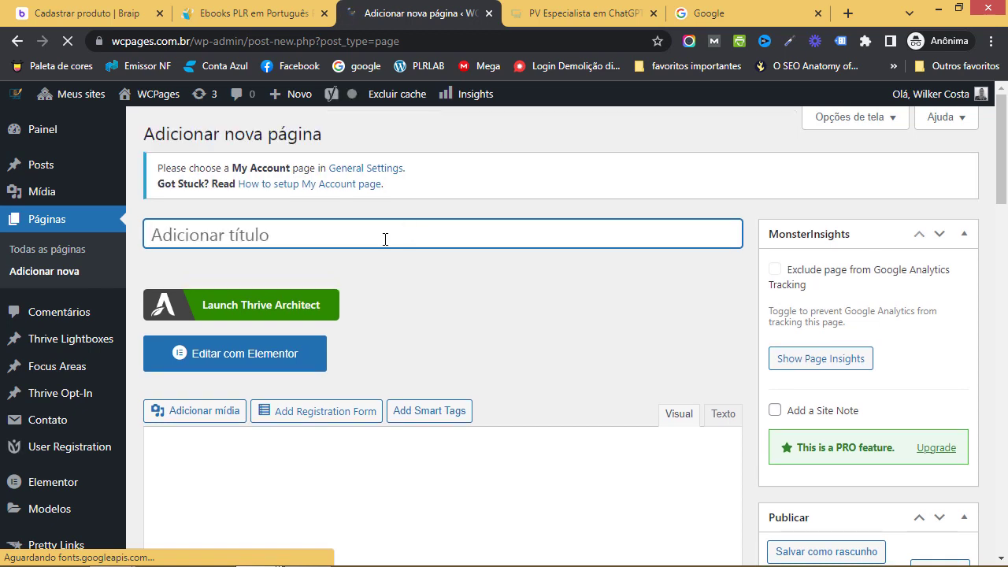
pyautogui.write('PO ')
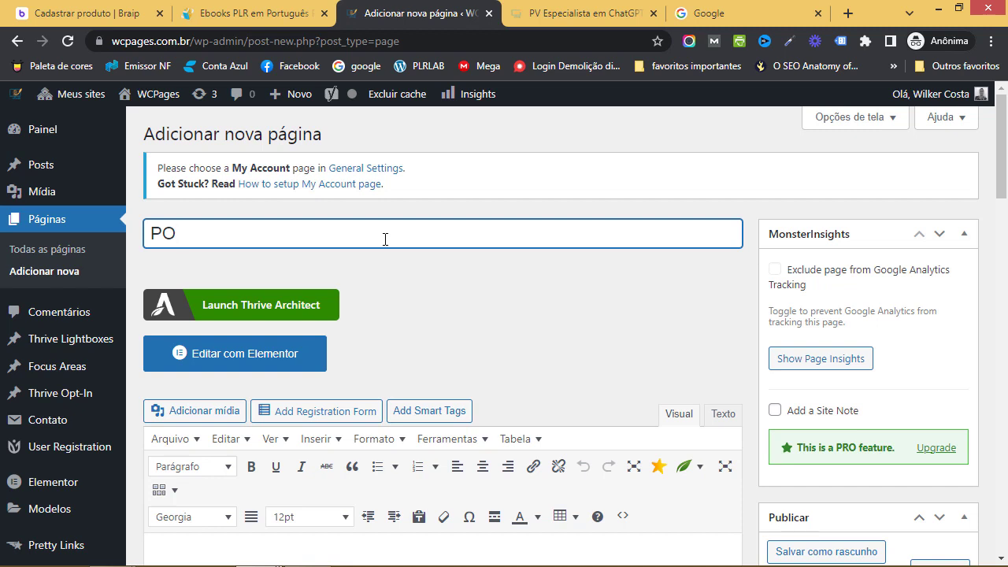
pyautogui.write('ChatGPT')
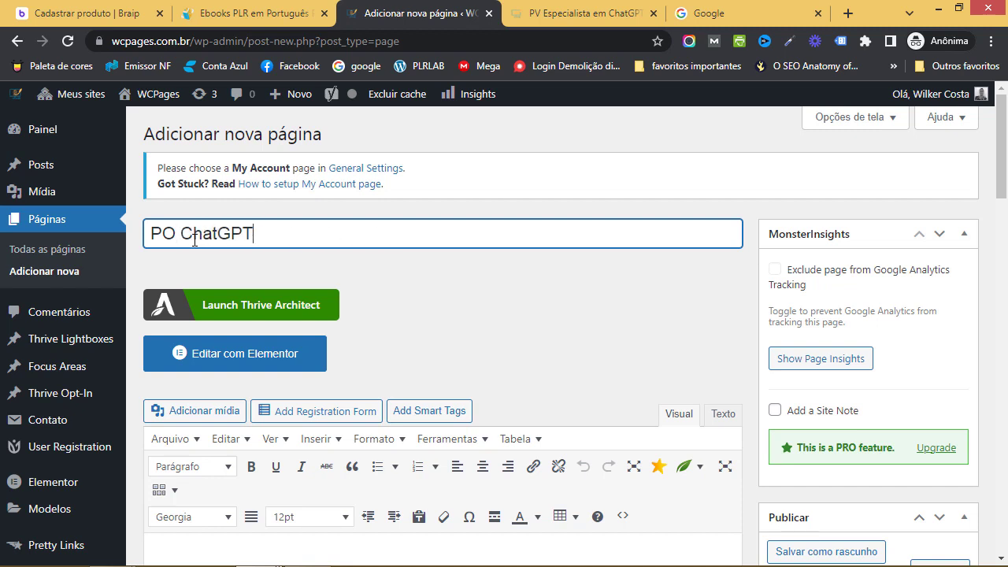
pyautogui.click(176, 235)
pyautogui.write('Cartão')
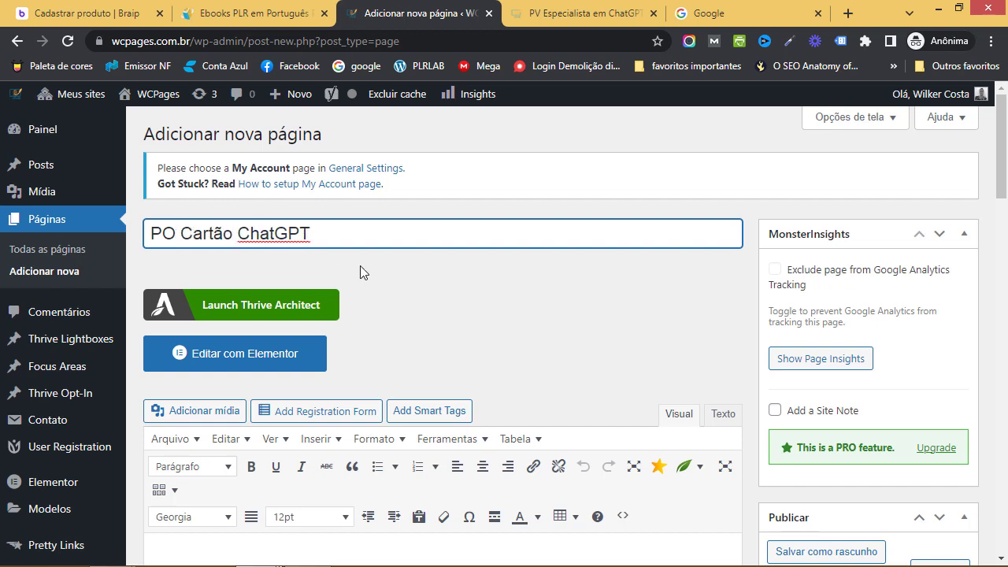
# Publish the page and launch Thrive Architect on it
pyautogui.scroll(-4, 891, 453)
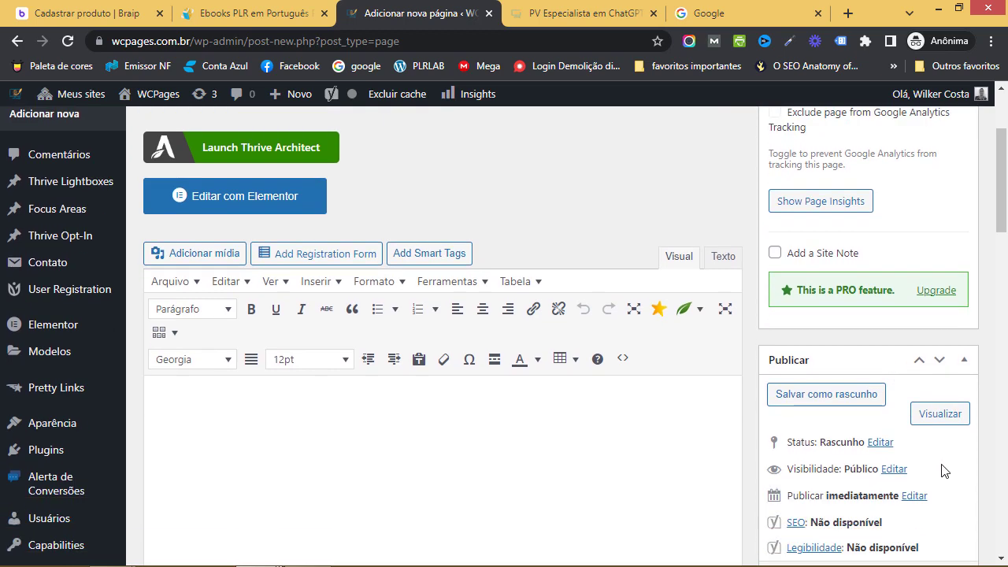
pyautogui.click(938, 429)
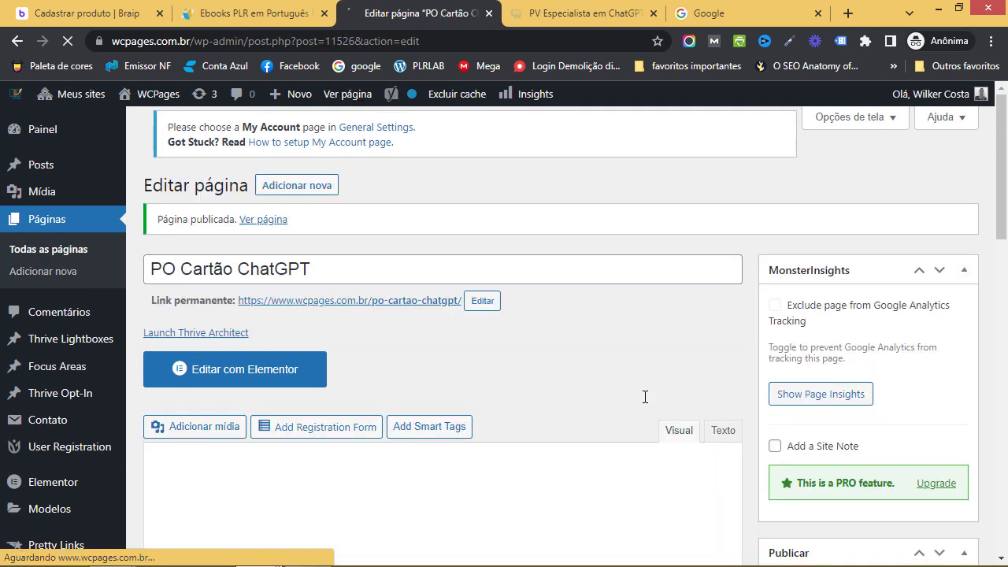
pyautogui.click(306, 346)
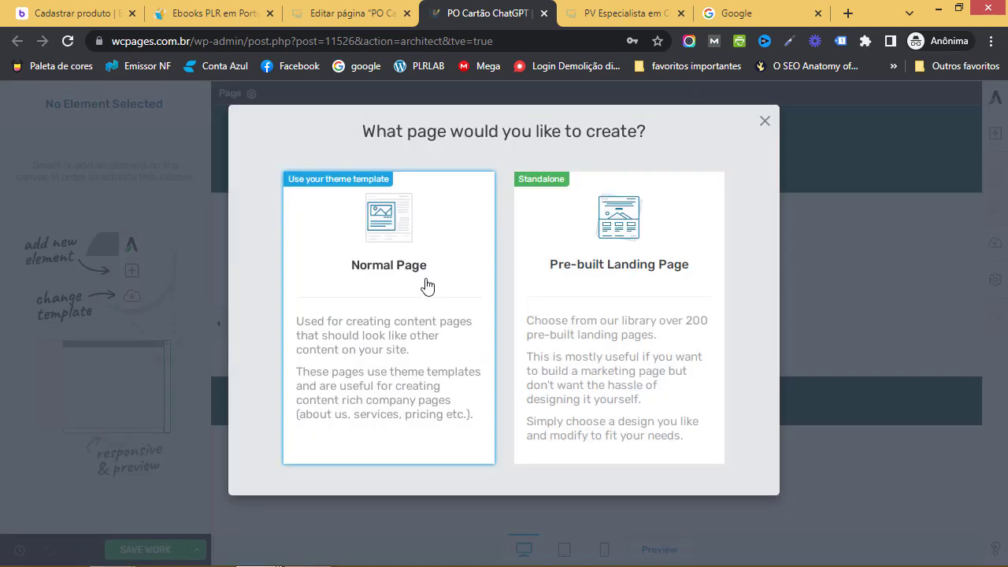
# Build it as a Normal Page and choose Import Landing Page, accepting the content overwrite
pyautogui.click(426, 285)
pyautogui.click(995, 280)
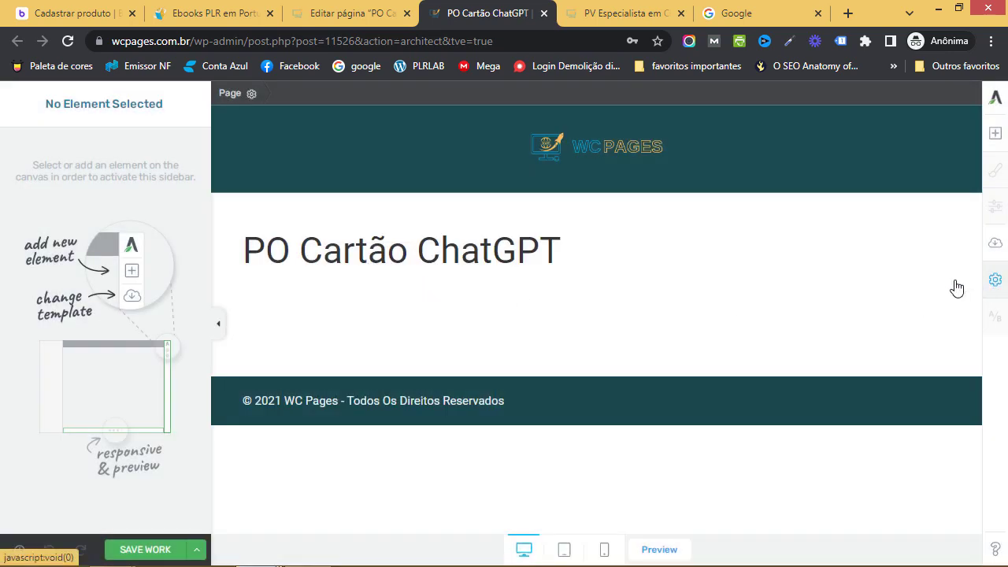
pyautogui.click(862, 177)
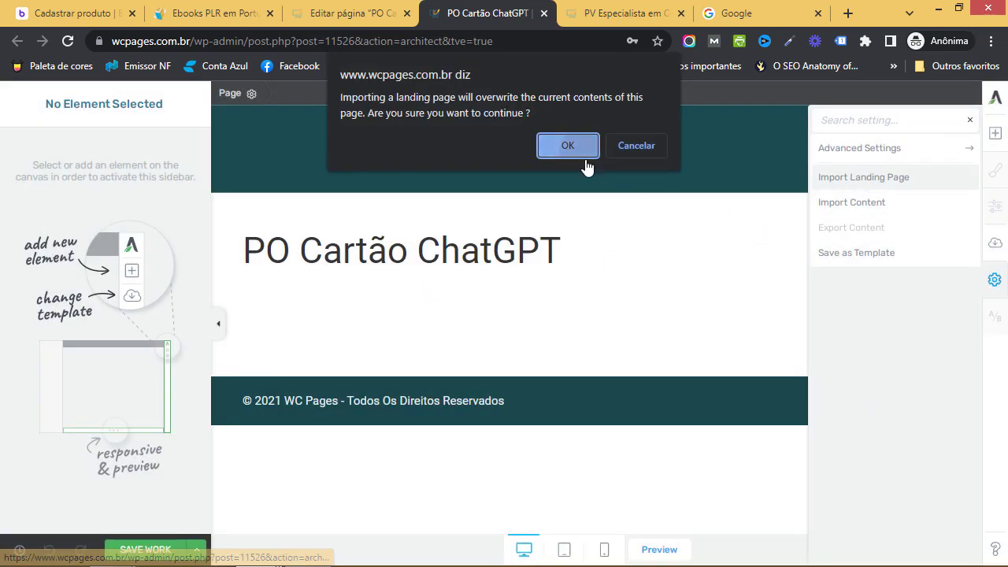
pyautogui.click(578, 148)
# Upload tve-lp-pagina-obrigado-cartao.zip from the página de obrigado cartão folder and import it
pyautogui.click(85, 167)
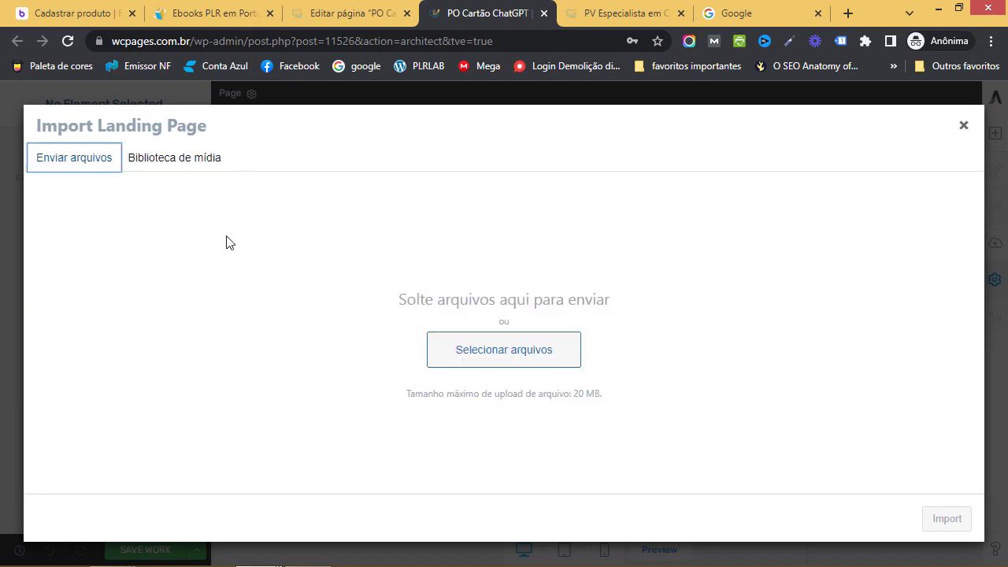
pyautogui.click(511, 360)
pyautogui.click(476, 334)
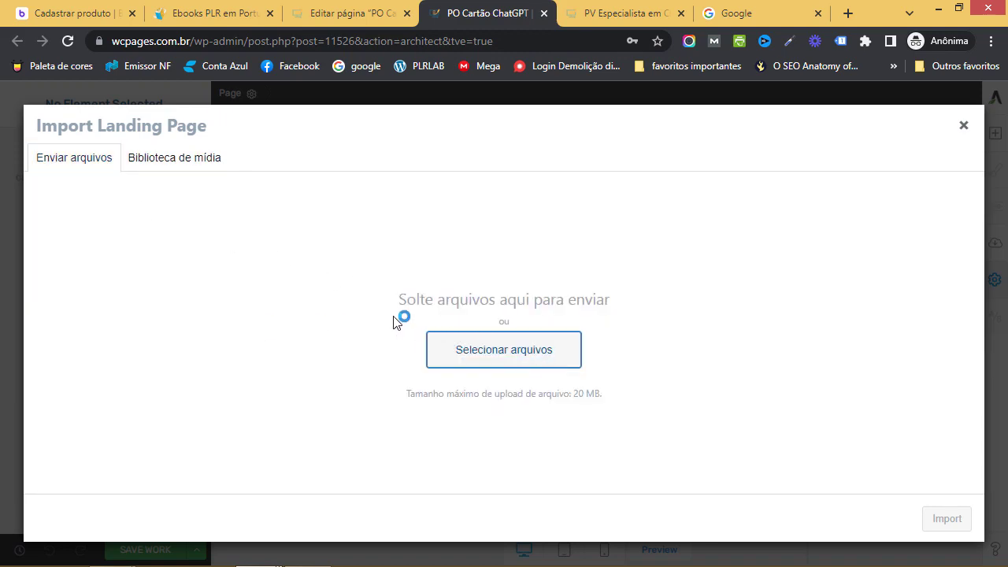
pyautogui.click(512, 197)
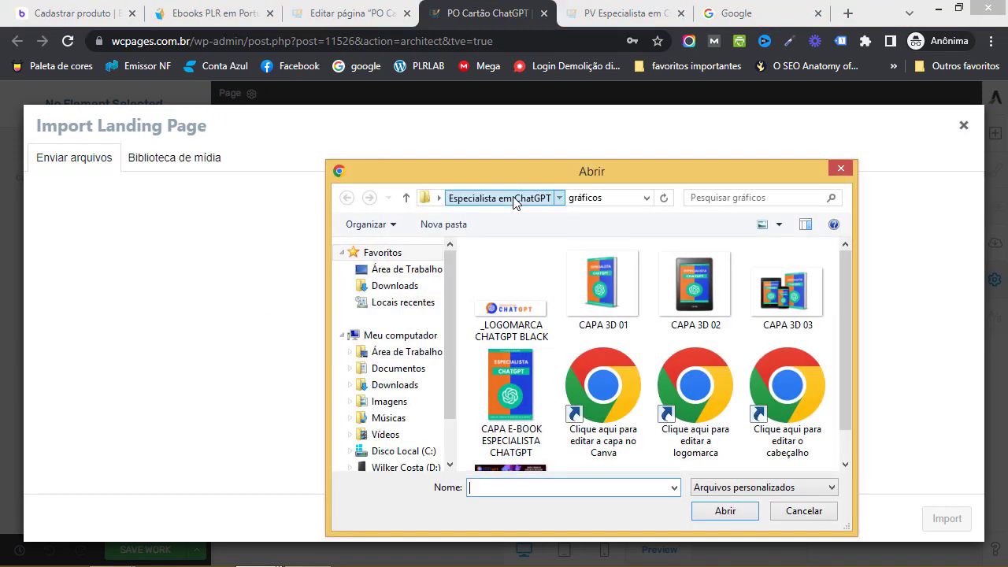
pyautogui.doubleClick(584, 369)
pyautogui.click(520, 270)
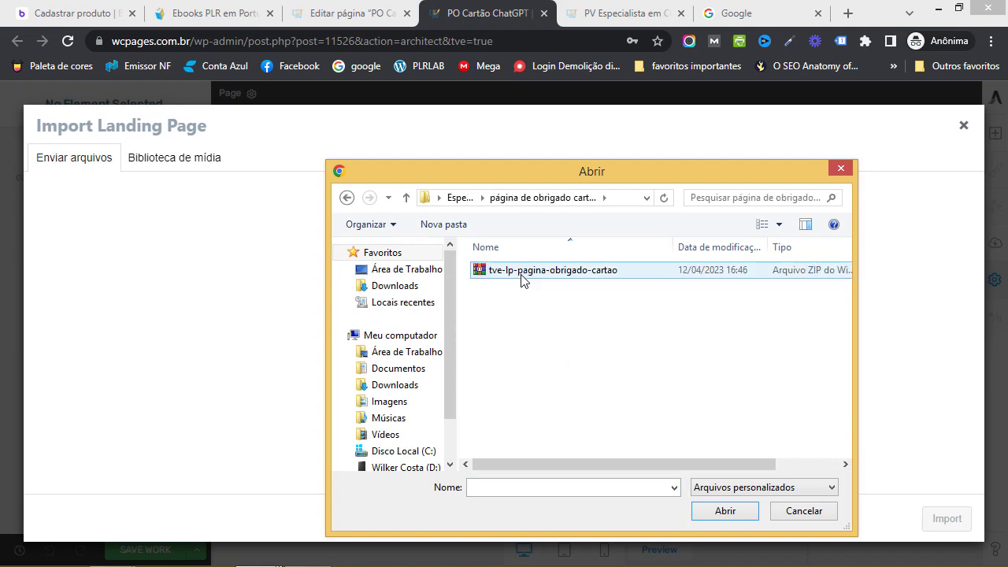
pyautogui.click(724, 511)
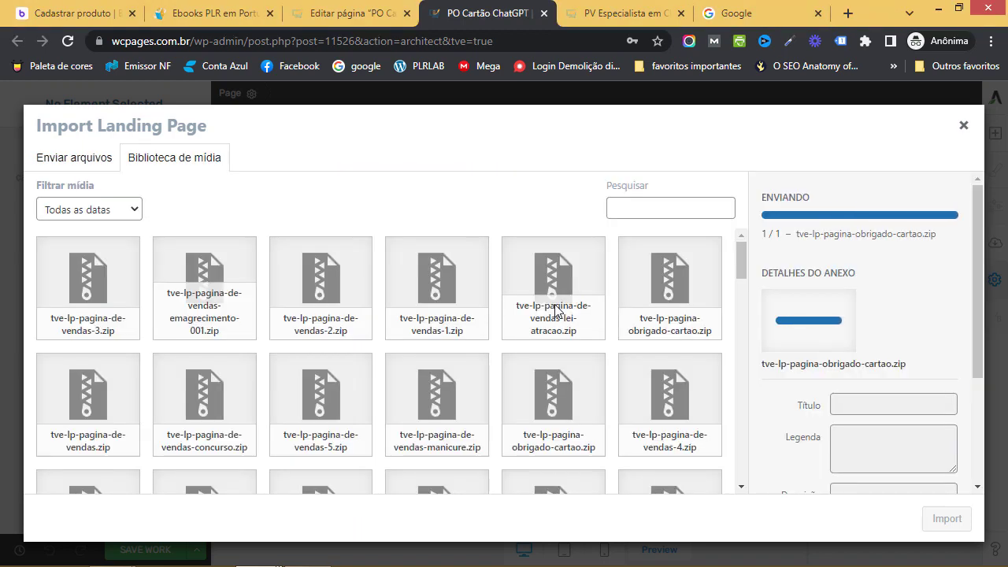
pyautogui.click(947, 519)
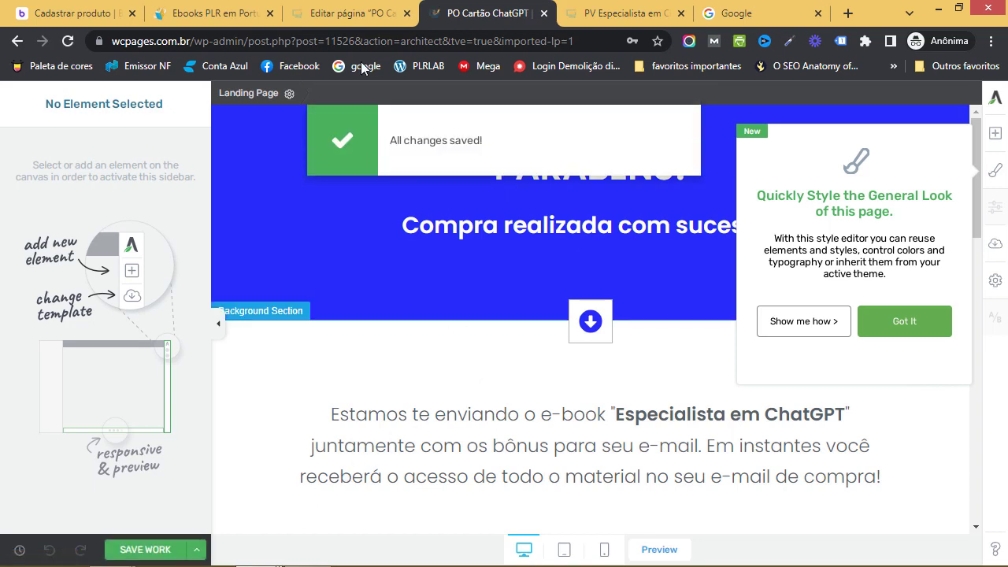
# Open the page's permalink from the Editar página screen in a new tab
pyautogui.click(346, 21)
pyautogui.rightClick(379, 308)
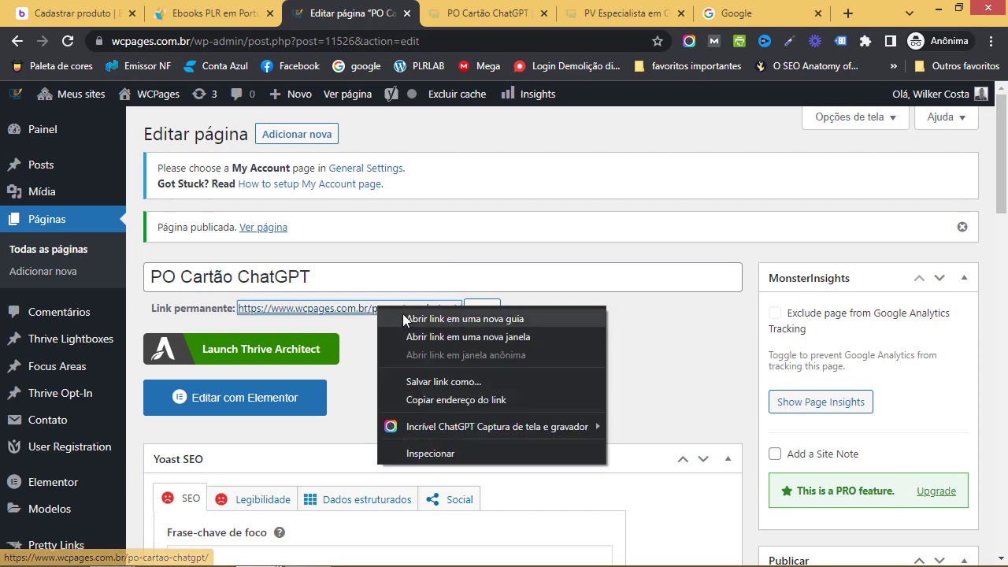
pyautogui.click(410, 320)
pyautogui.click(538, 13)
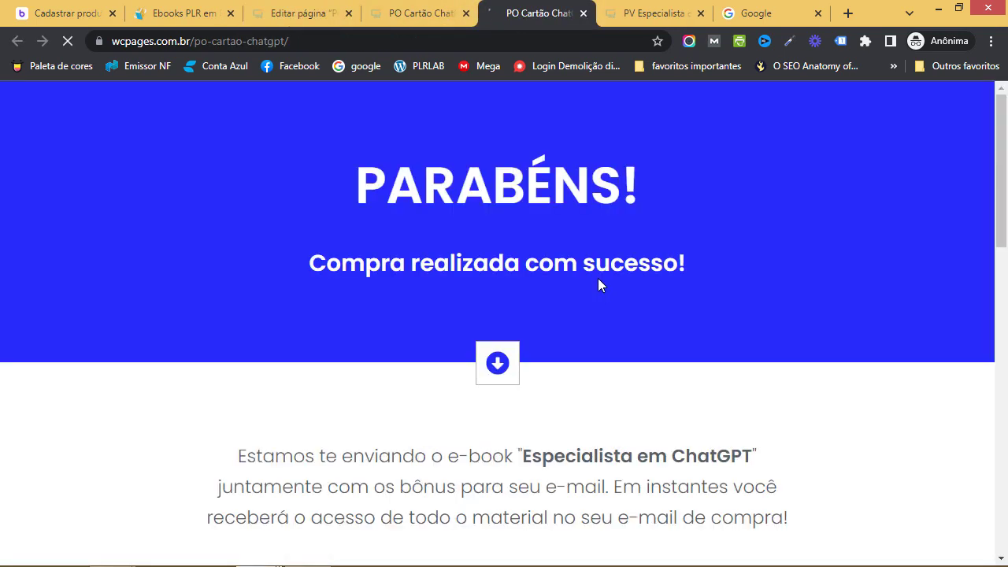
# Review the live thank-you page and copy its wcpages.com.br/po-cartao-chatgpt/ address
pyautogui.scroll(-3, 680, 319)
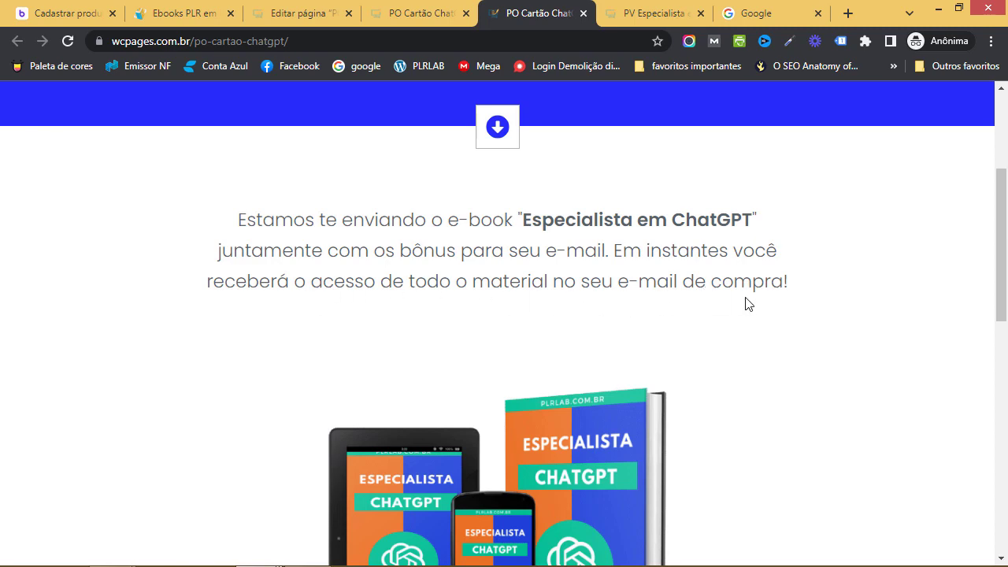
pyautogui.scroll(-7, 745, 302)
pyautogui.scroll(-1, 756, 304)
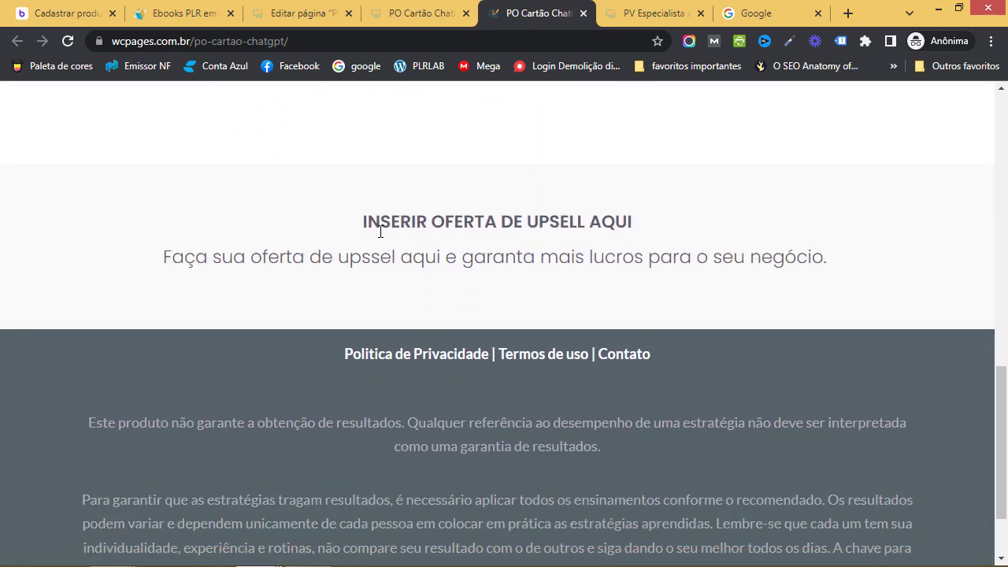
pyautogui.scroll(-1, 585, 238)
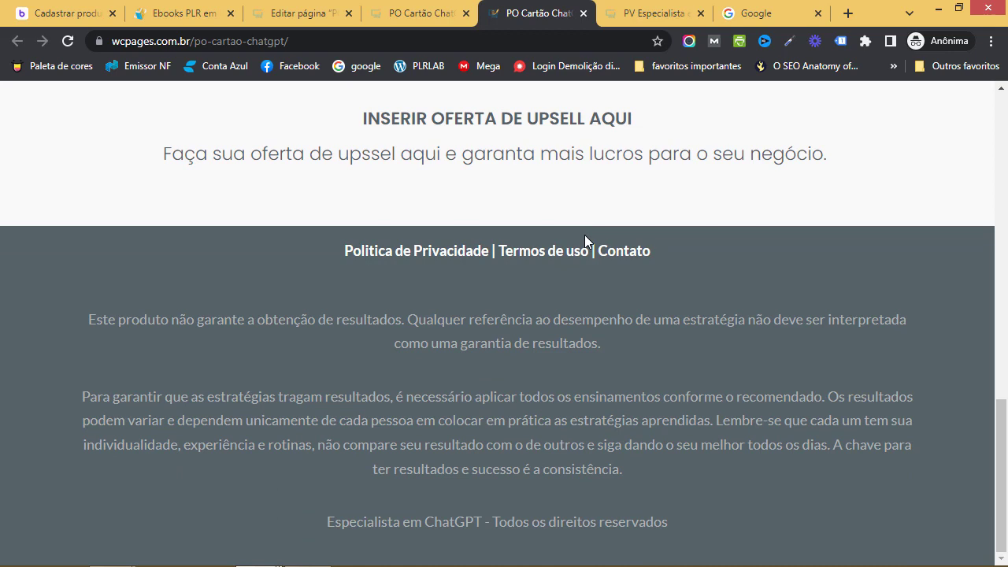
pyautogui.scroll(6, 584, 235)
pyautogui.click(364, 41)
pyautogui.hotkey('ctrl', 'c')
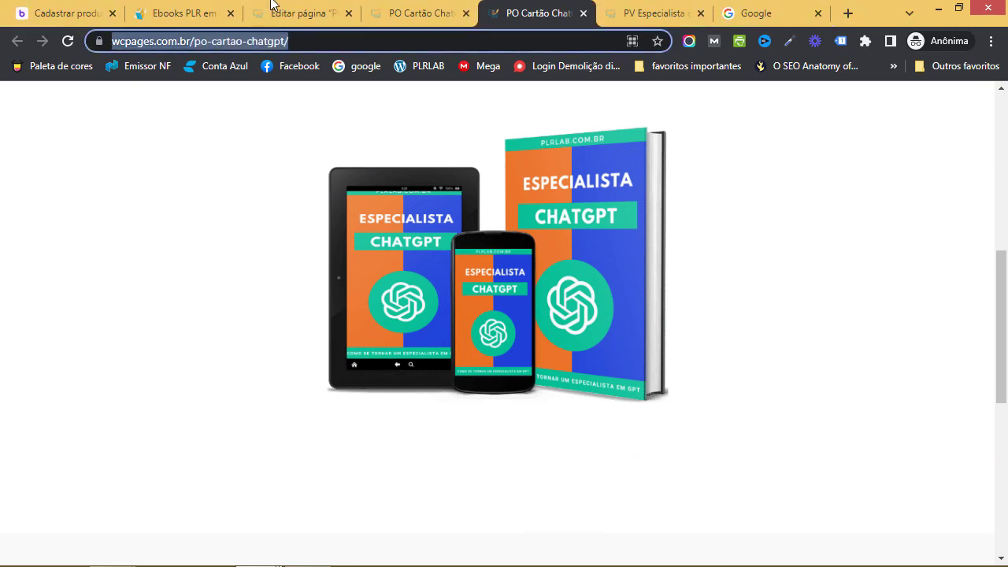
pyautogui.click(99, 22)
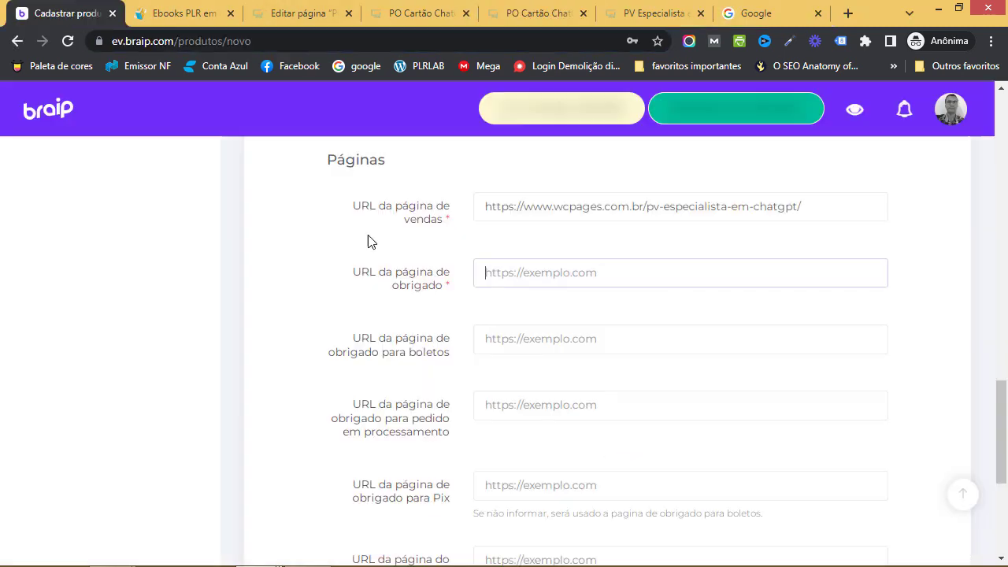
# Paste the po-cartao-chatgpt address into URL da página de obrigado
pyautogui.click(501, 269)
pyautogui.hotkey('ctrl', 'v')
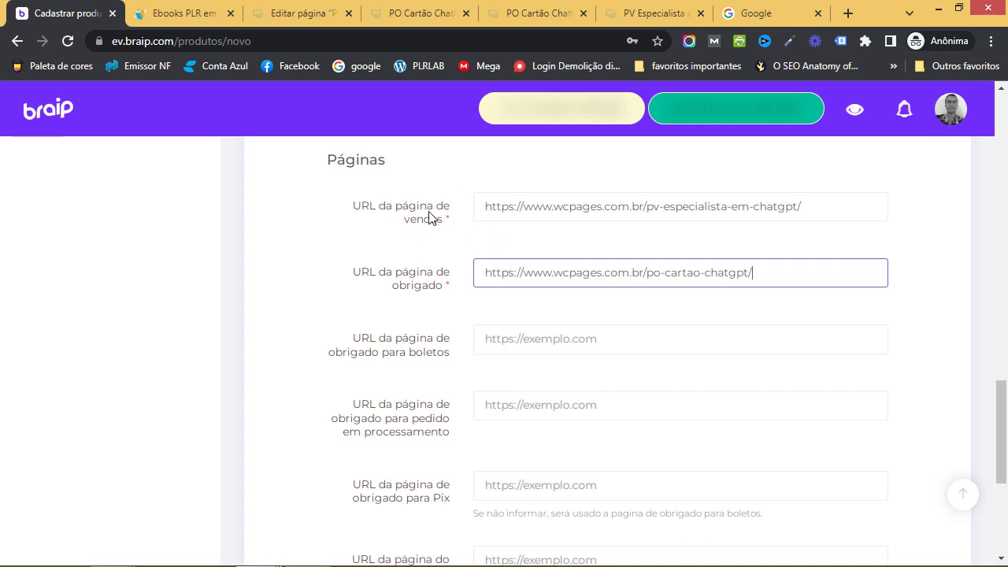
pyautogui.scroll(-1, 432, 288)
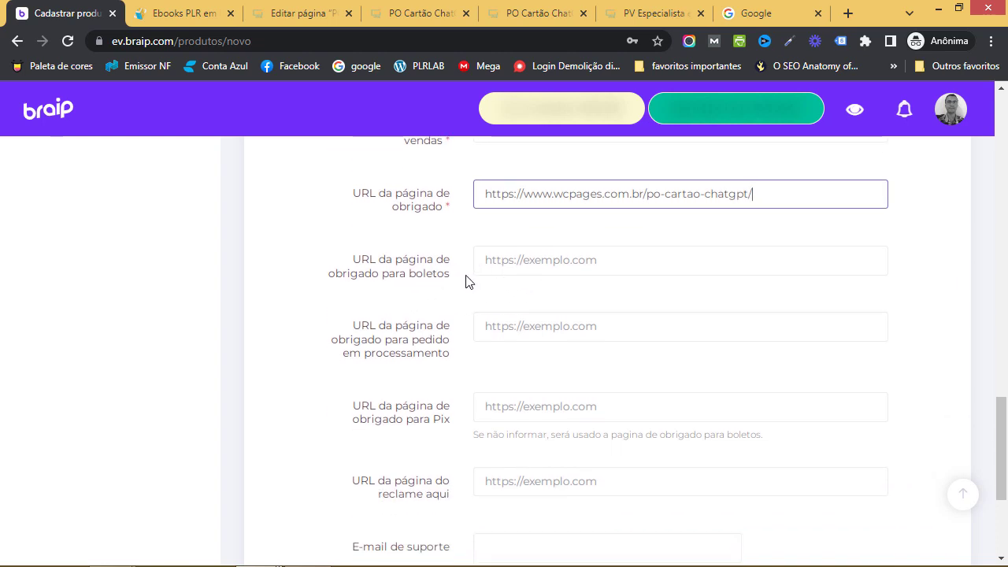
pyautogui.scroll(-1, 465, 281)
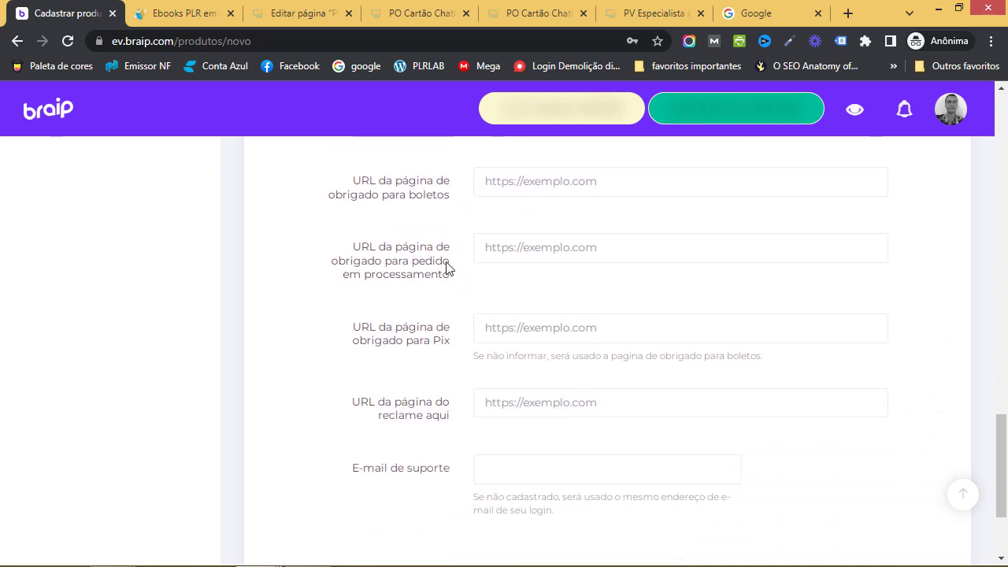
pyautogui.scroll(-1, 434, 342)
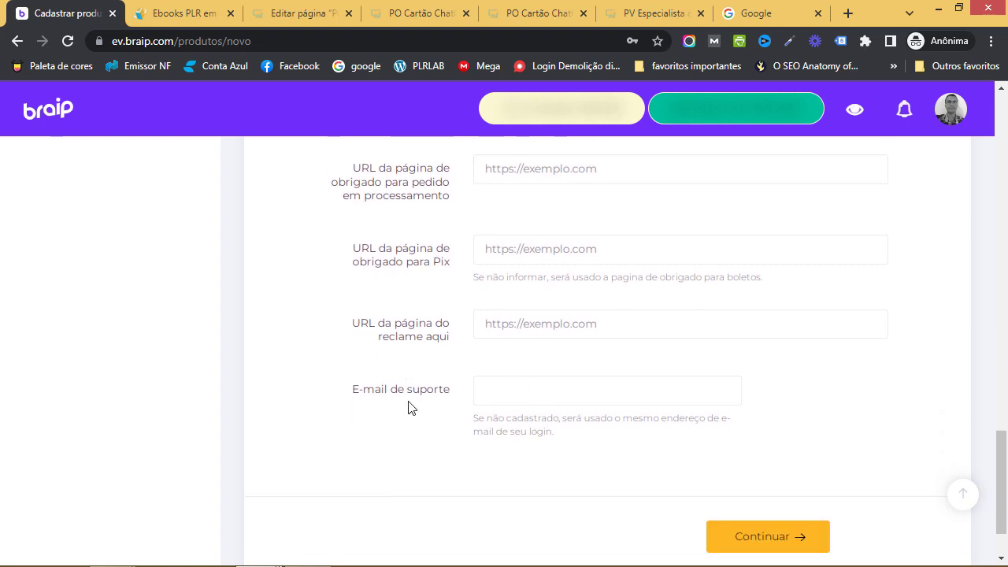
# Fill E-mail de suporte with the seller's autofilled contact e-mail address
pyautogui.click(513, 394)
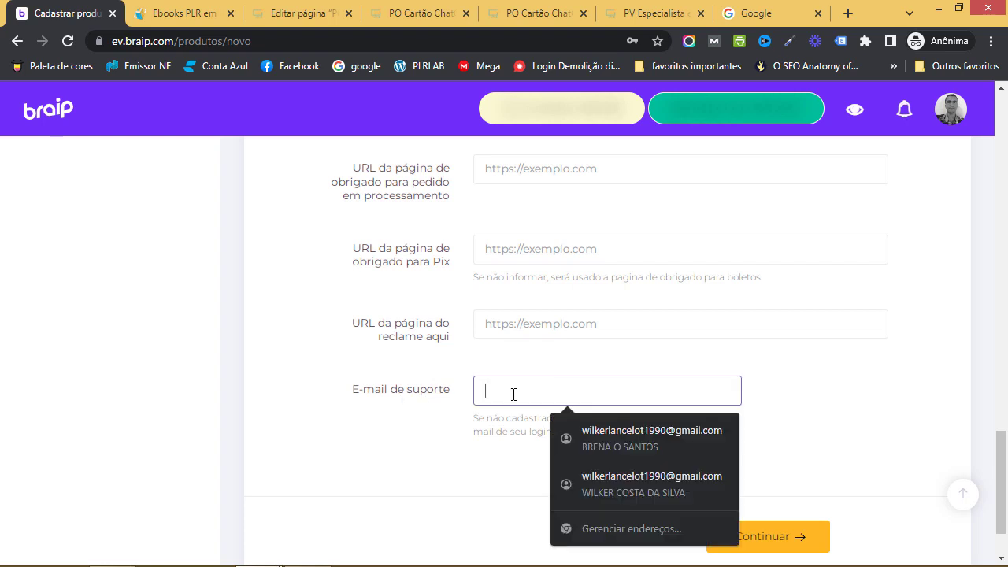
pyautogui.write('contato@')
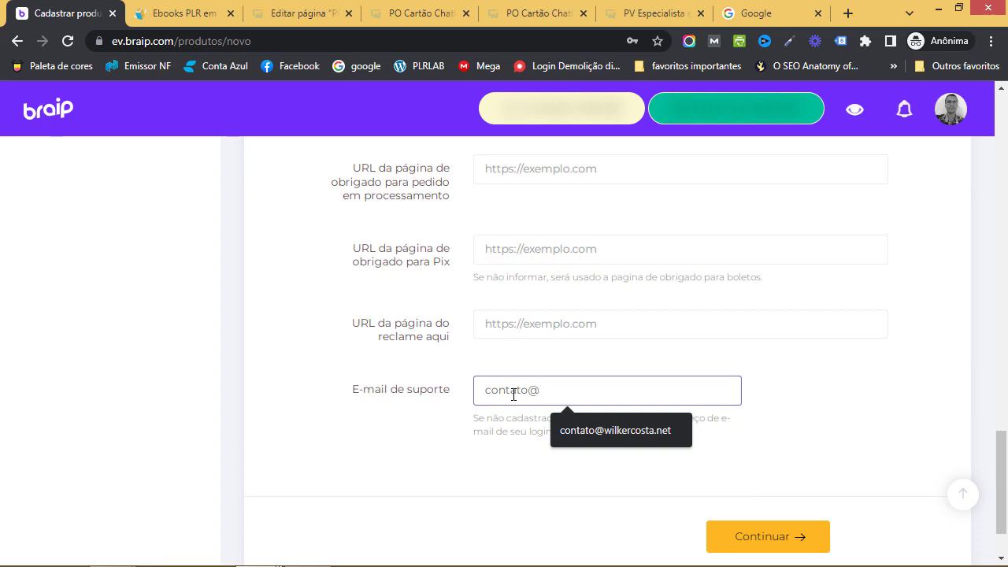
pyautogui.click(657, 425)
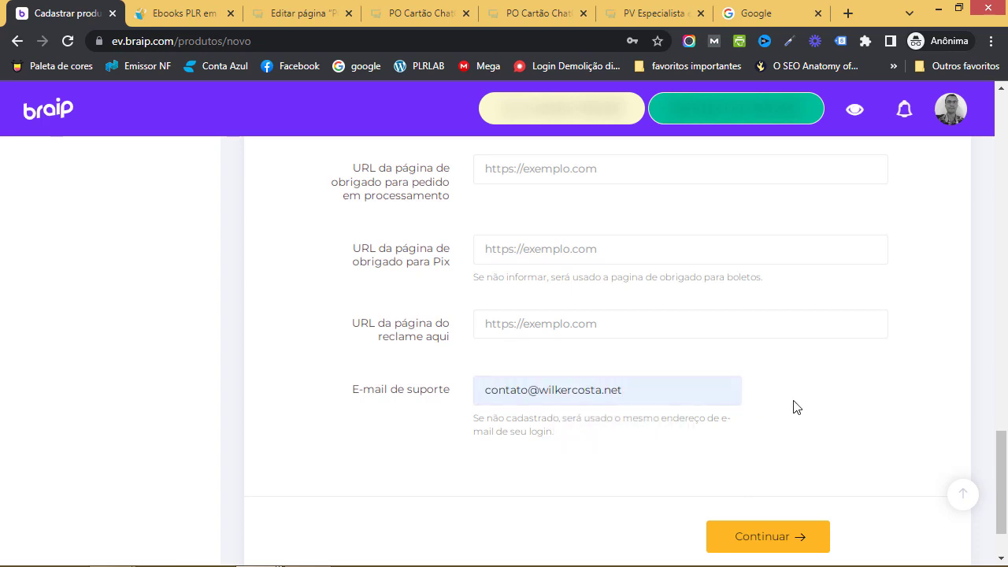
pyautogui.scroll(20, 793, 407)
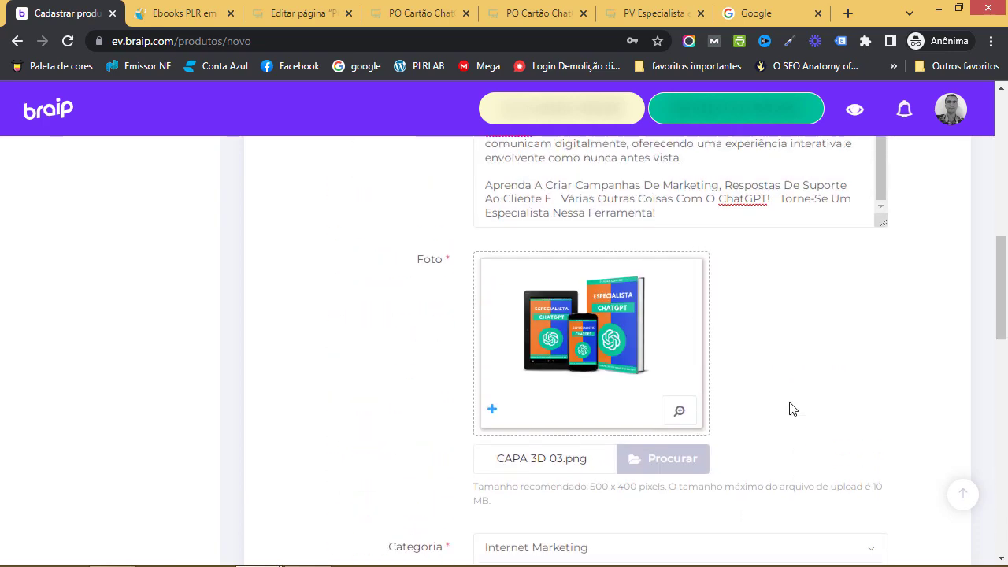
pyautogui.scroll(-1, 793, 408)
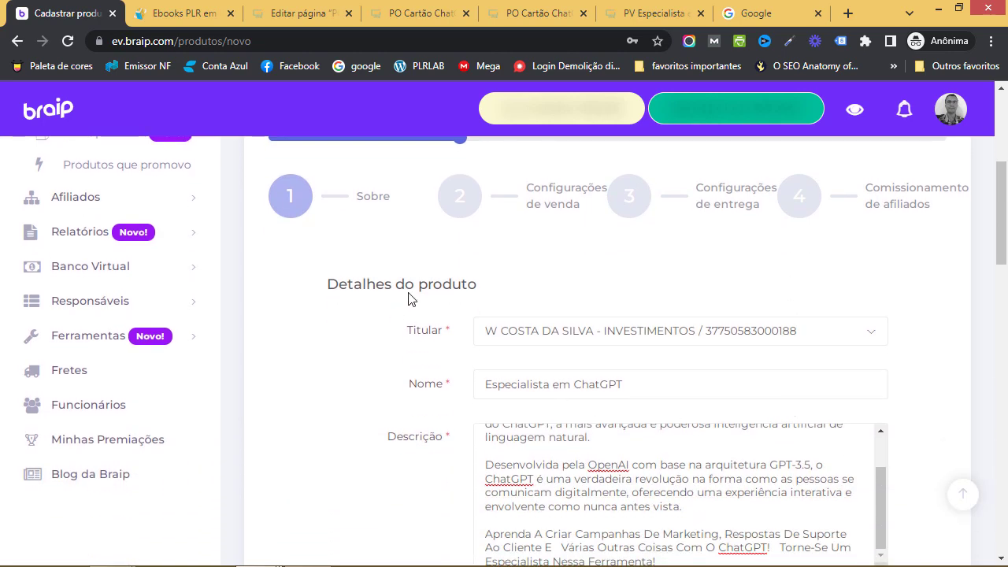
pyautogui.scroll(-12, 760, 367)
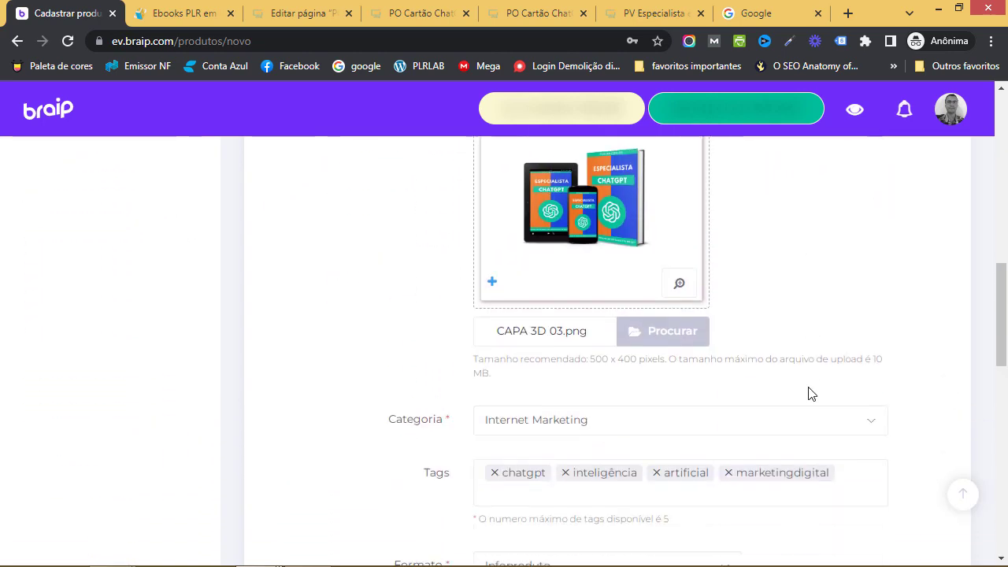
pyautogui.scroll(-5, 811, 394)
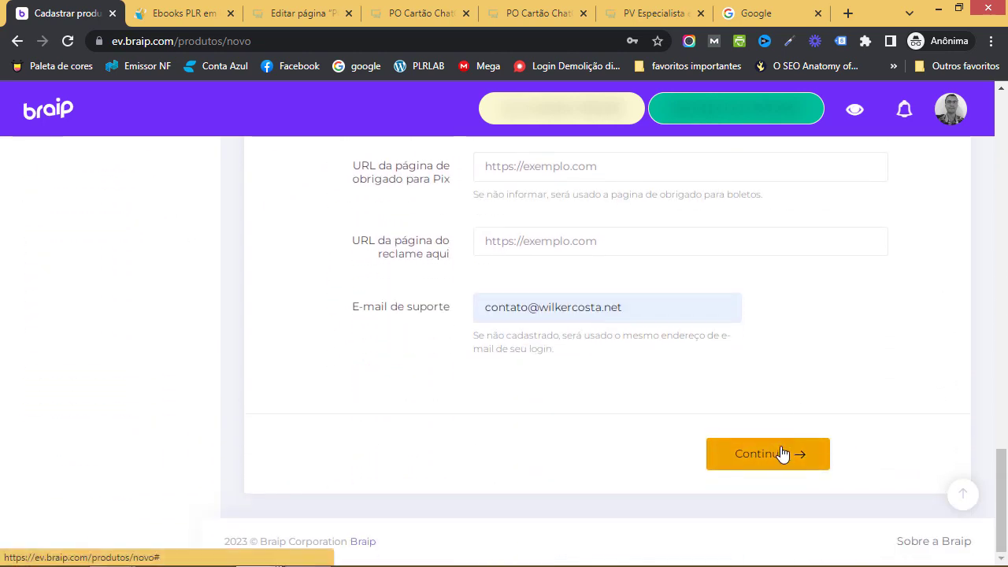
# Continue to the sales details step and switch on Disponível para venda
pyautogui.click(781, 456)
pyautogui.scroll(1, 698, 388)
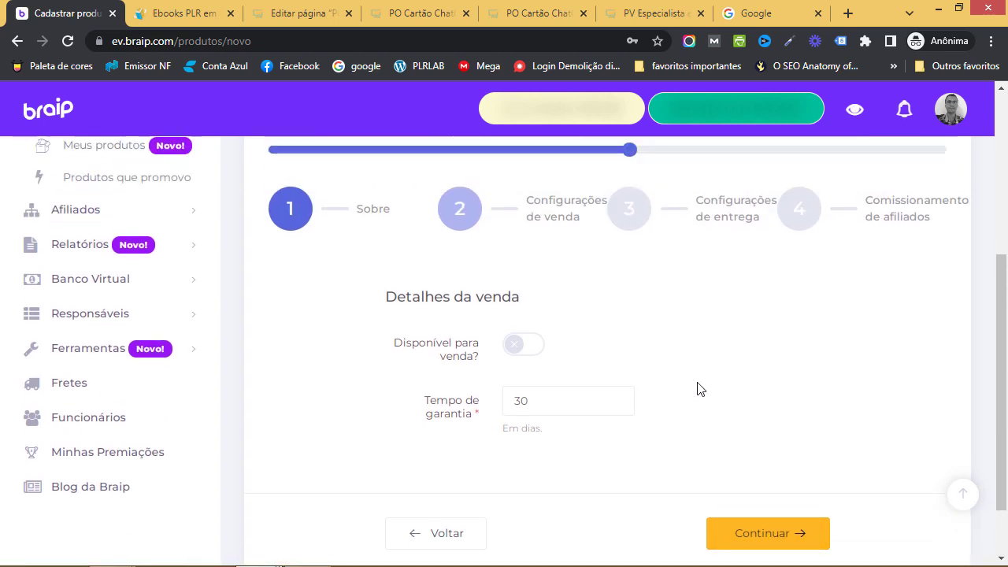
pyautogui.scroll(1, 697, 388)
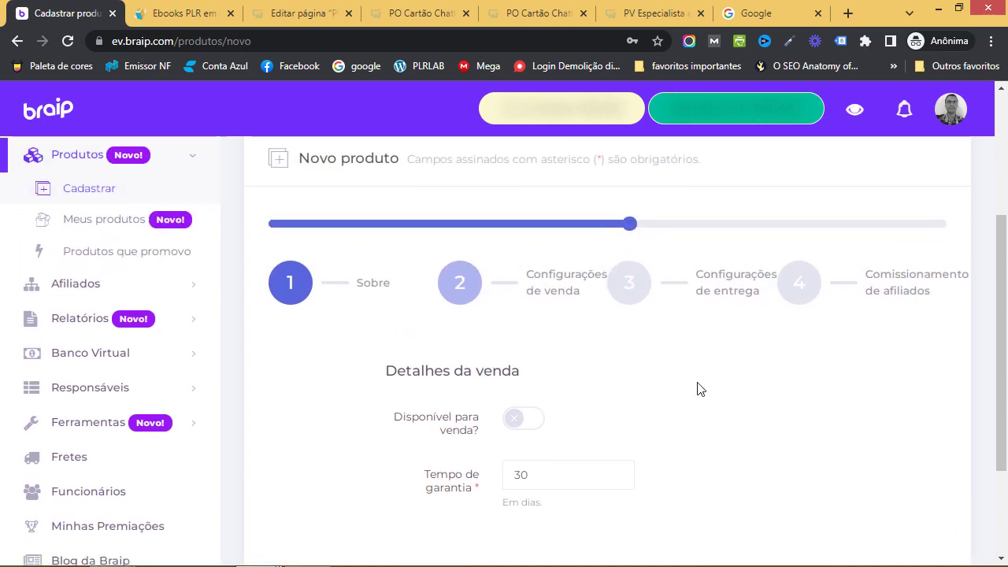
pyautogui.scroll(-1, 698, 388)
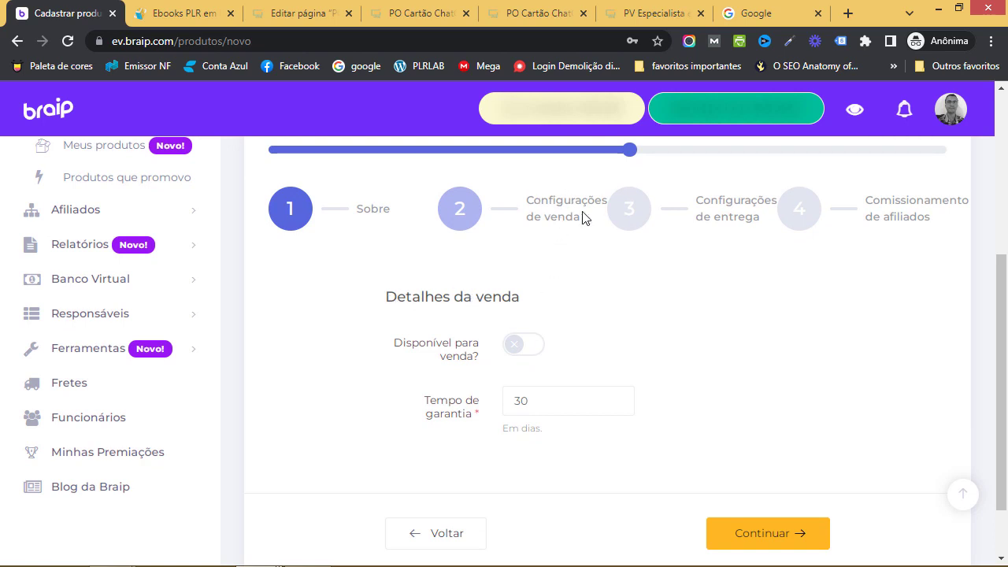
pyautogui.scroll(-1, 610, 315)
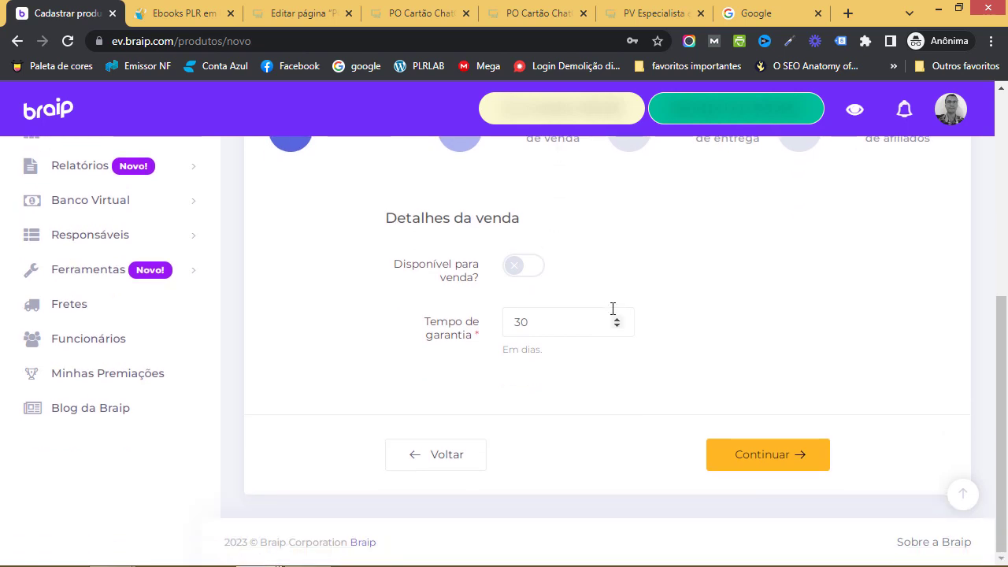
pyautogui.click(521, 271)
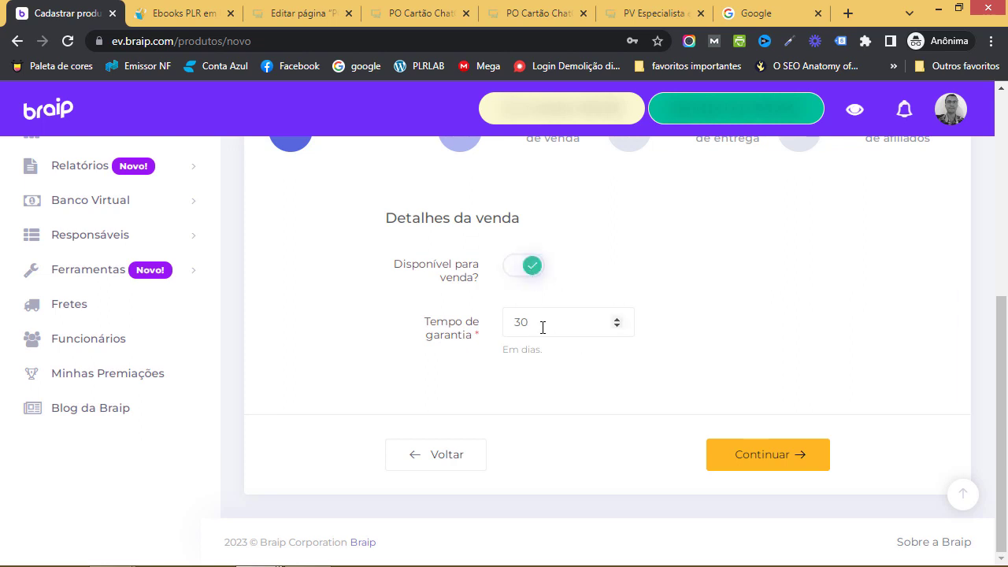
# Change Tempo de garantia from 30 to 7 days and advance to Configurações de entrega
pyautogui.doubleClick(516, 326)
pyautogui.write('7')
pyautogui.click(723, 317)
pyautogui.click(760, 445)
pyautogui.scroll(1, 628, 394)
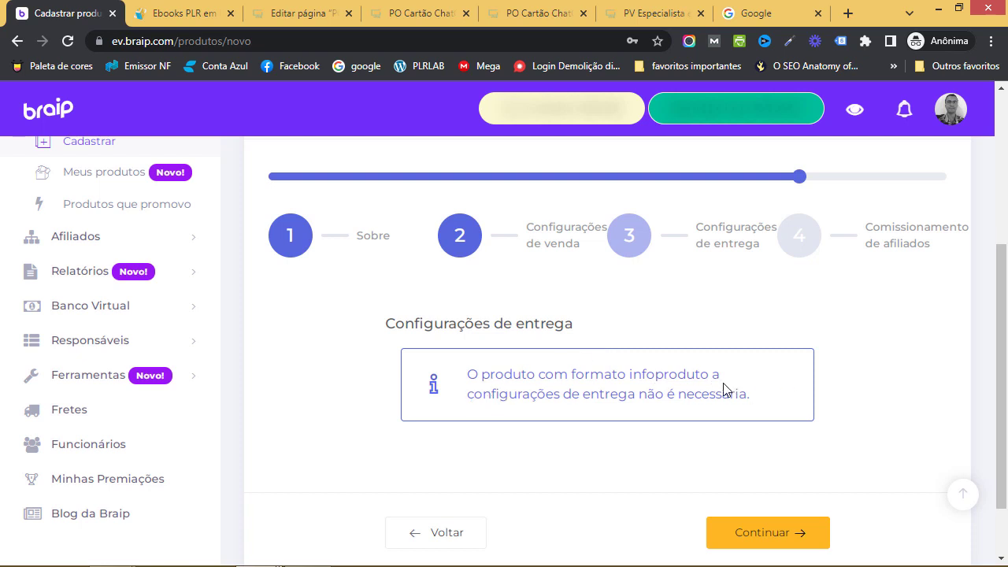
pyautogui.scroll(-2, 669, 390)
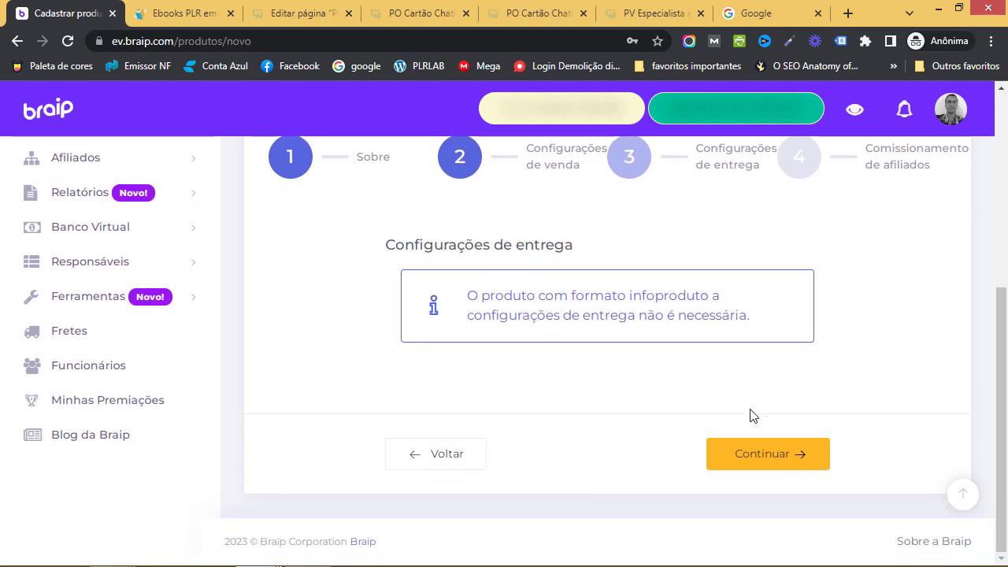
pyautogui.click(776, 456)
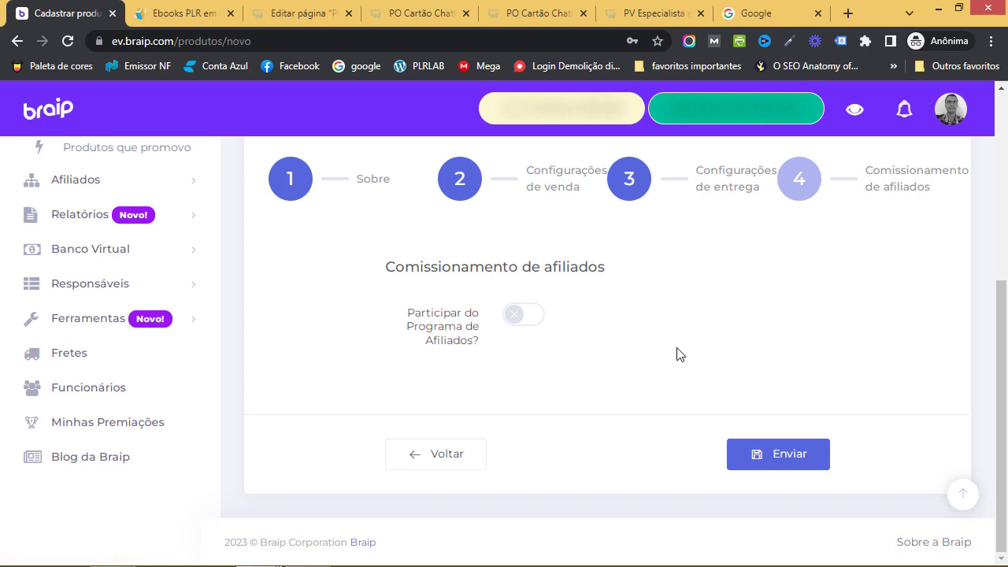
pyautogui.scroll(2, 675, 353)
pyautogui.scroll(-2, 675, 353)
pyautogui.click(520, 318)
pyautogui.scroll(-2, 607, 347)
pyautogui.scroll(1, 603, 349)
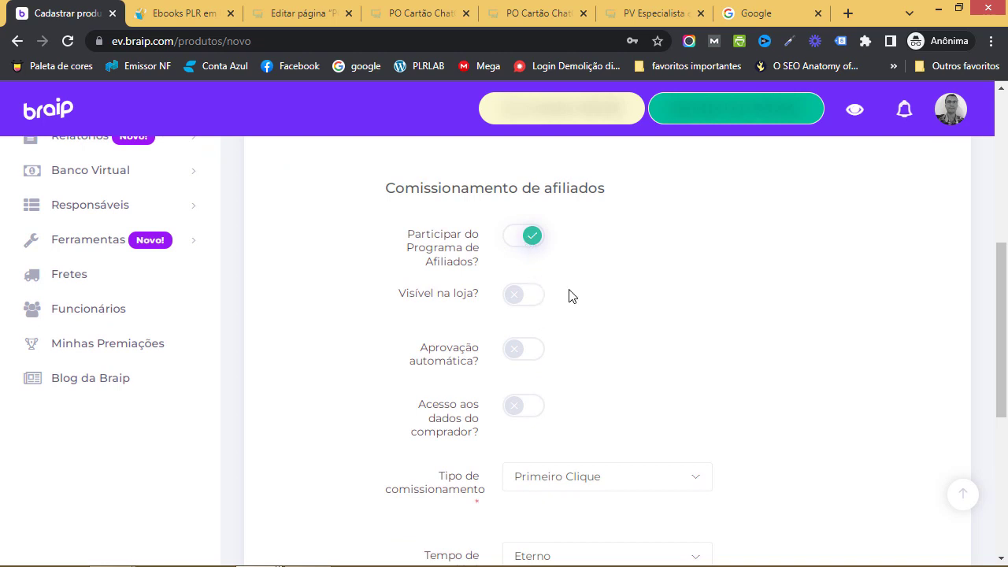
pyautogui.click(516, 303)
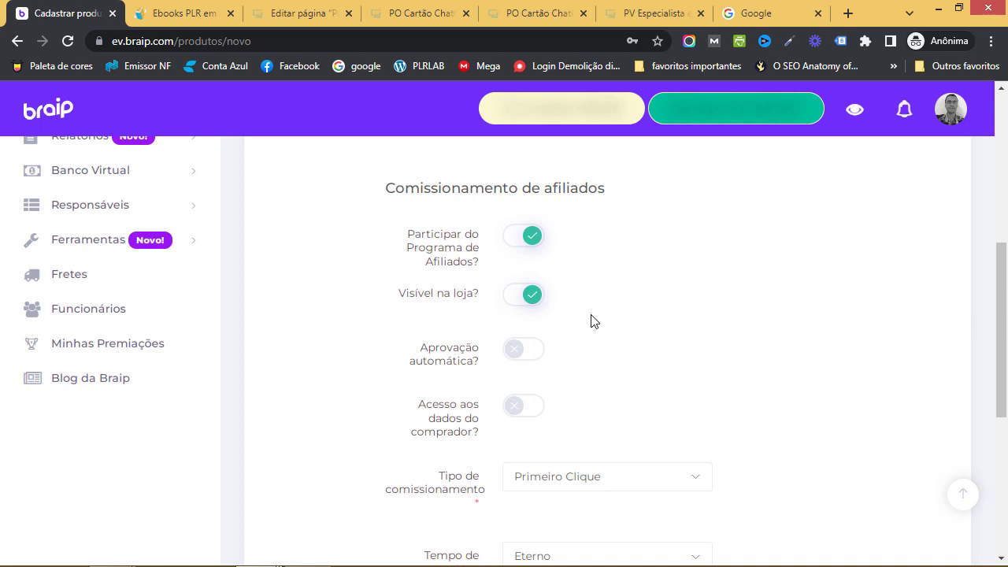
pyautogui.scroll(-1, 593, 321)
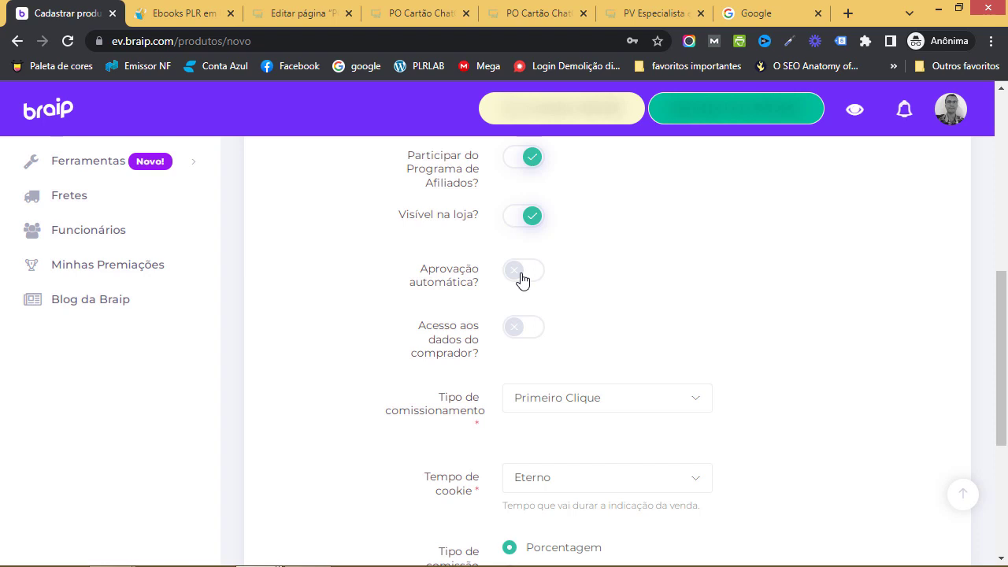
pyautogui.click(521, 278)
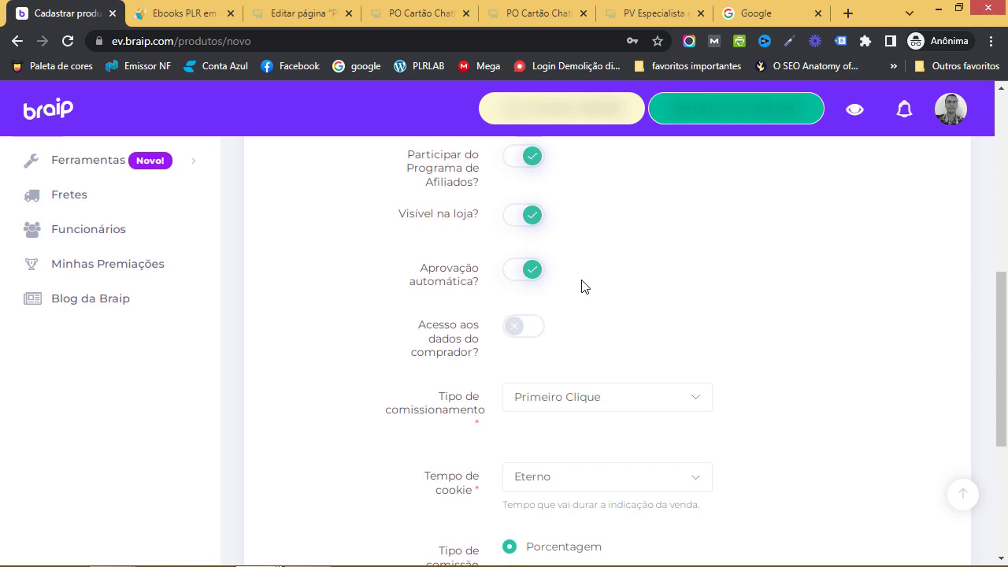
pyautogui.scroll(-1, 585, 286)
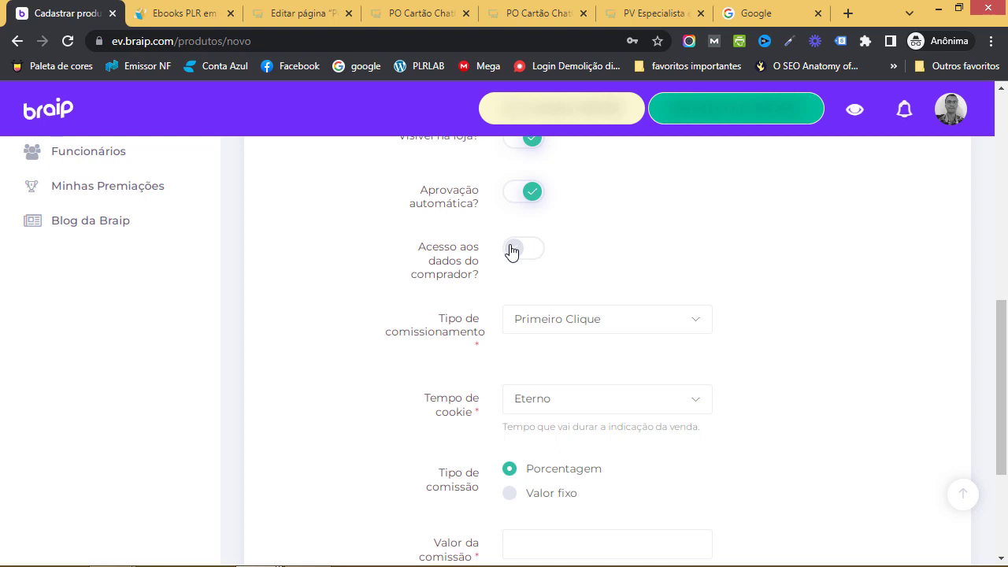
# Set Tipo de comissionamento to Último Clique, keeping Tempo de cookie as Eterno
pyautogui.scroll(-1, 671, 244)
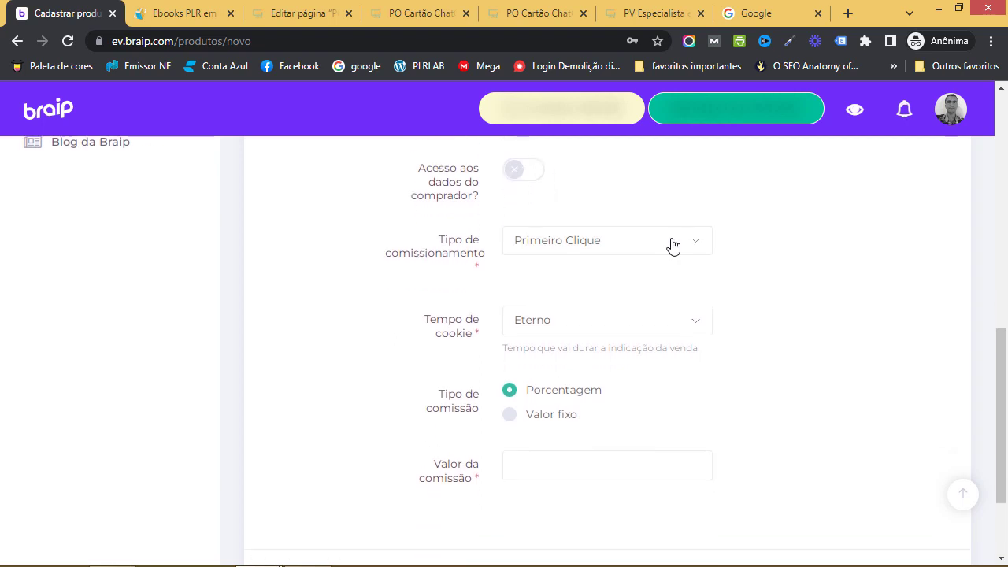
pyautogui.click(667, 246)
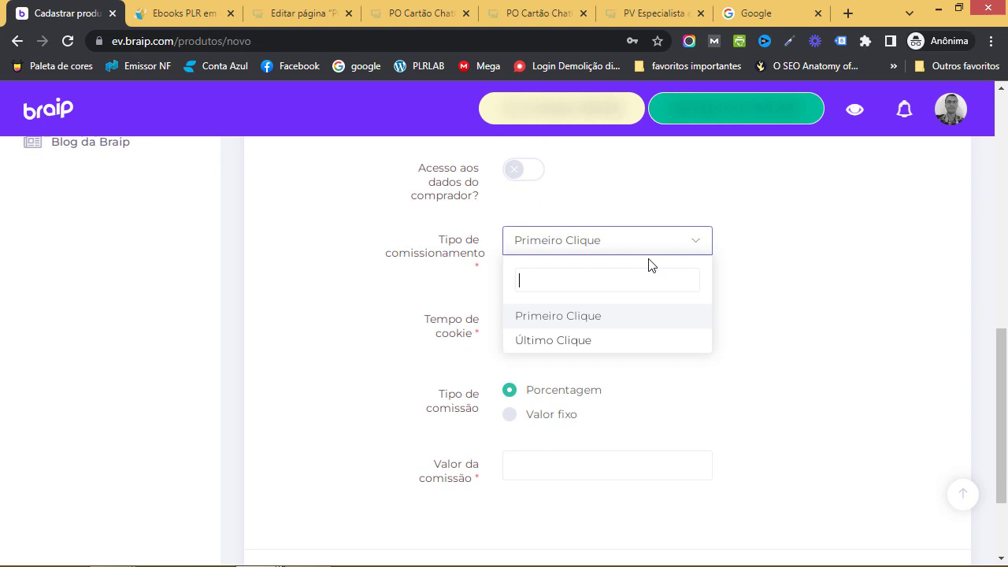
pyautogui.click(578, 342)
pyautogui.scroll(-1, 768, 317)
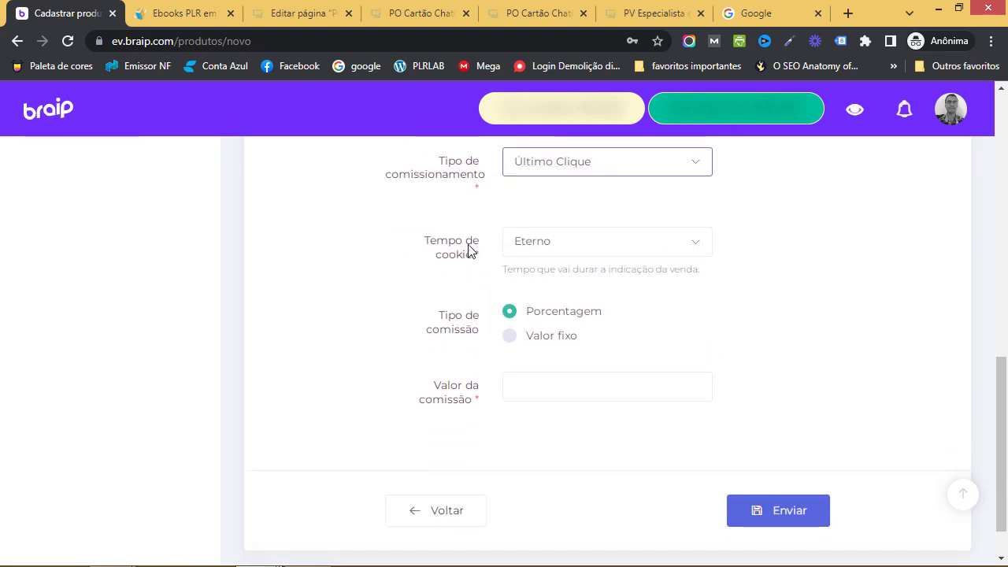
pyautogui.click(586, 250)
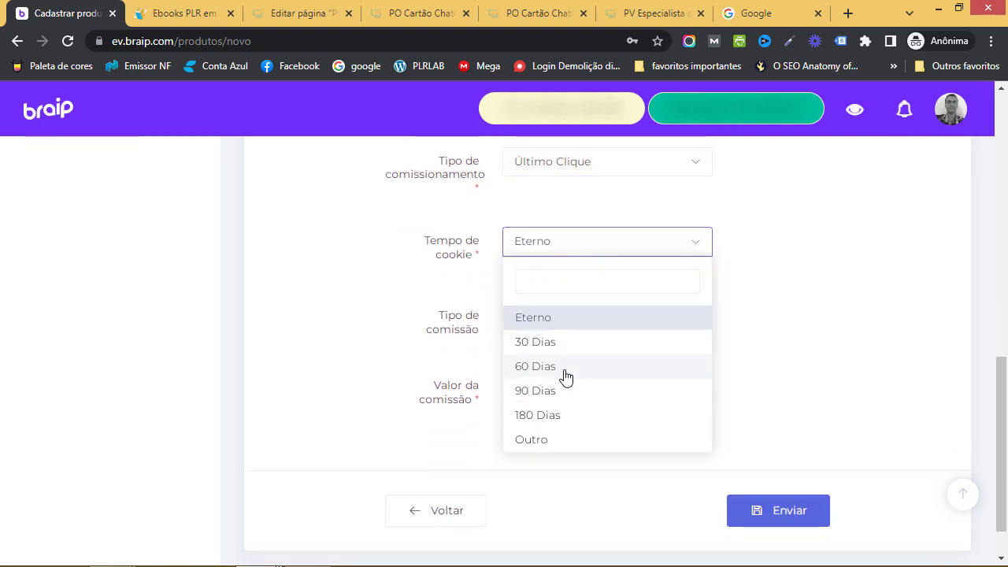
pyautogui.click(772, 321)
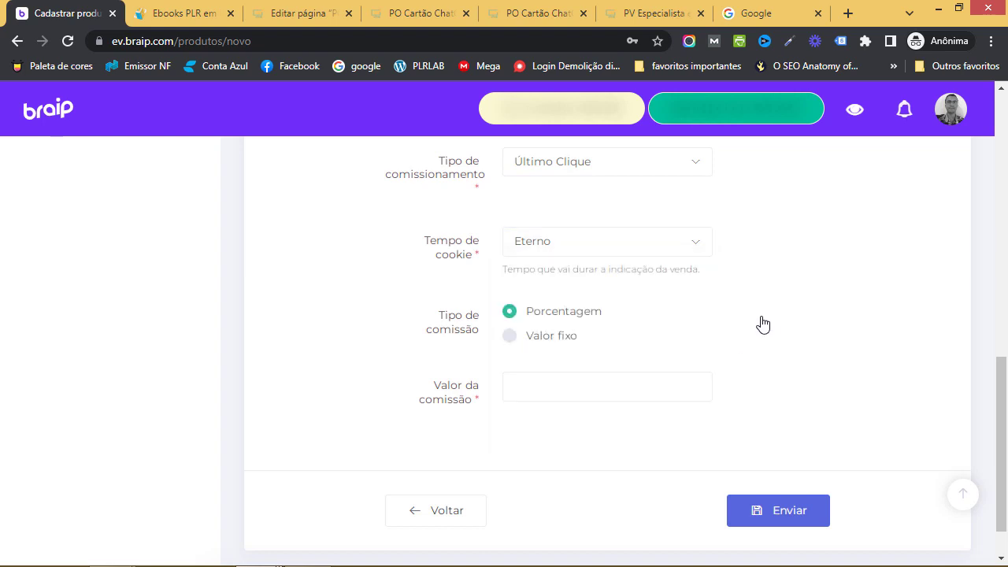
# Enter a 50,00% Valor da comissão and submit the product with Enviar
pyautogui.scroll(-1, 748, 327)
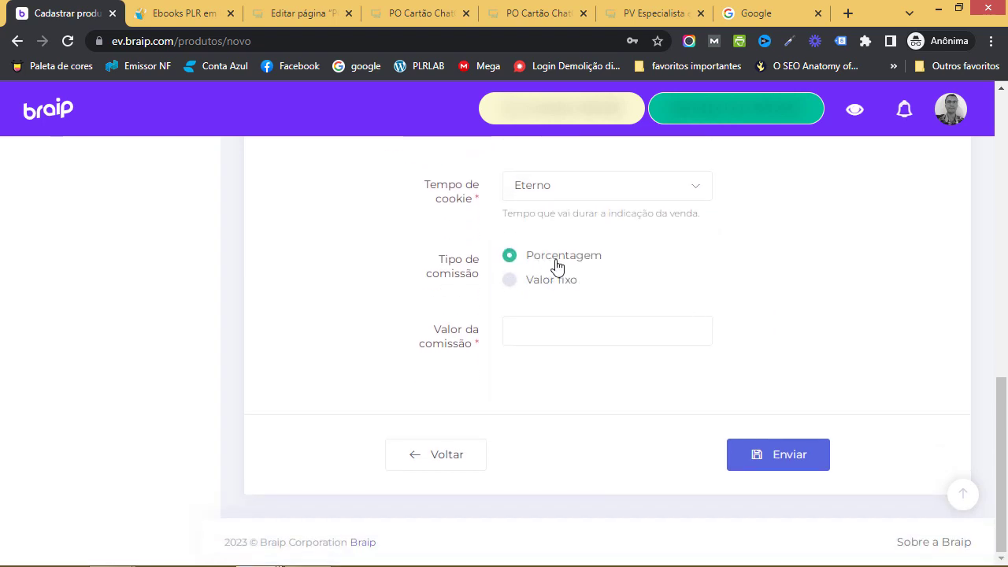
pyautogui.click(559, 330)
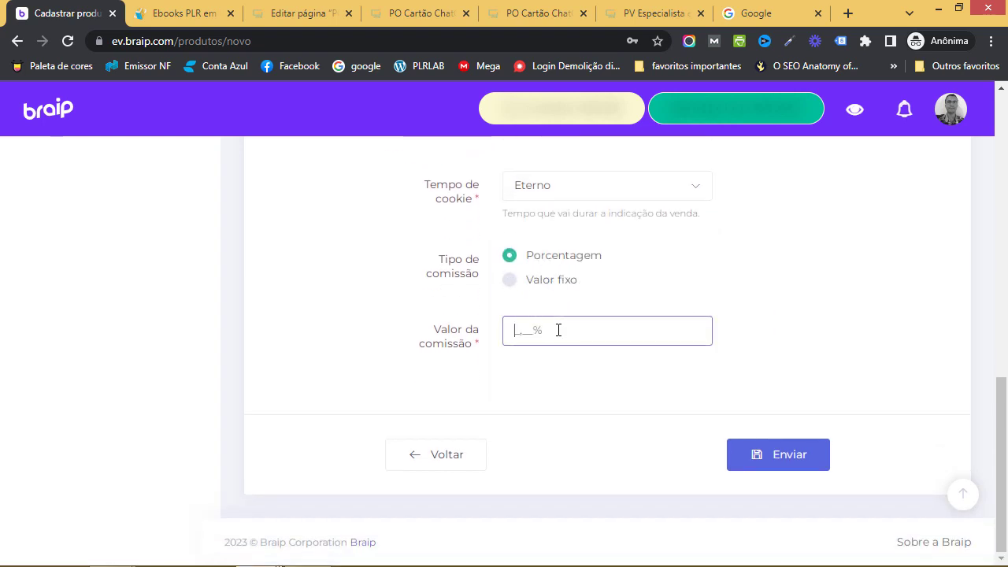
pyautogui.write('5000')
pyautogui.click(740, 307)
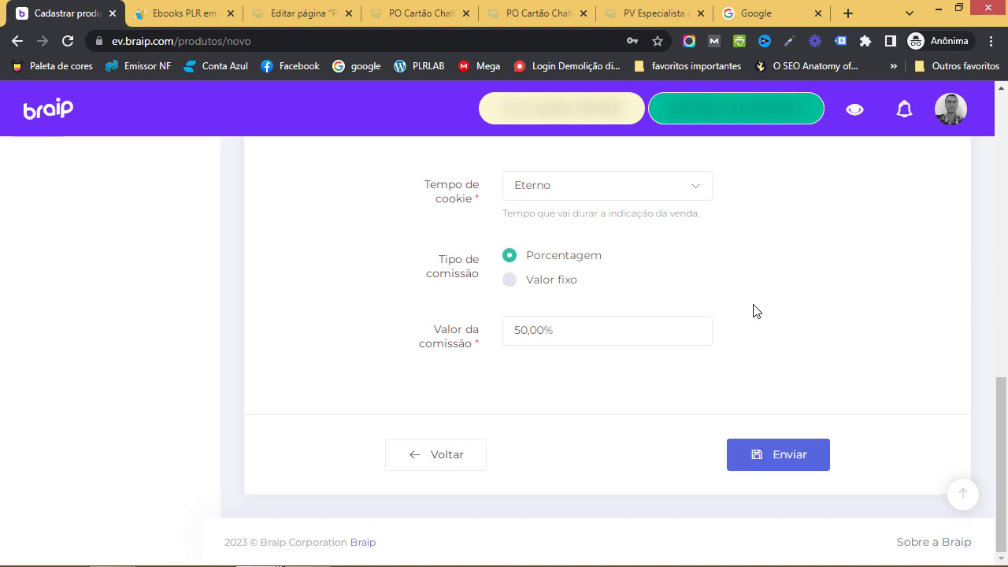
pyautogui.scroll(6, 682, 317)
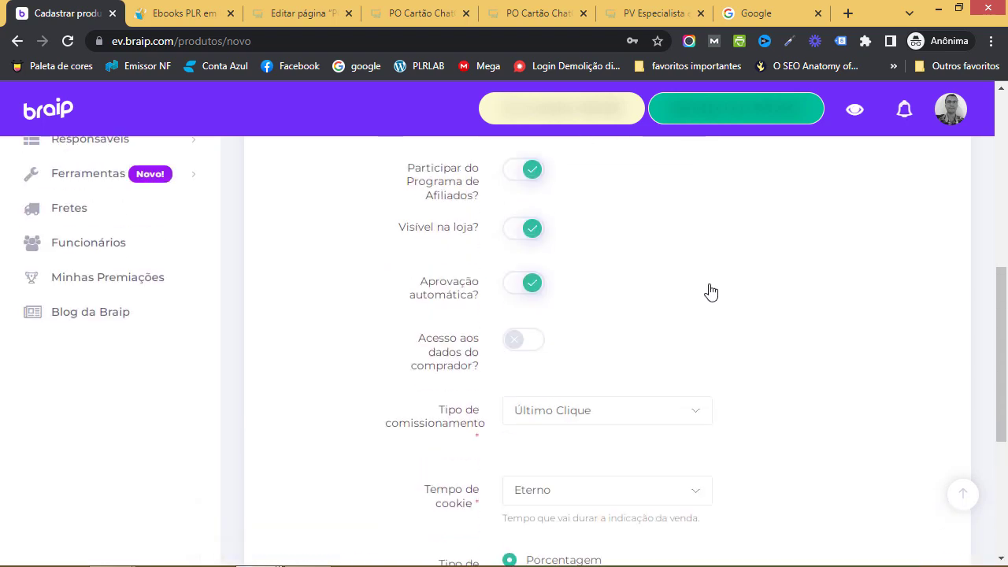
pyautogui.scroll(-1, 708, 291)
pyautogui.scroll(-5, 710, 293)
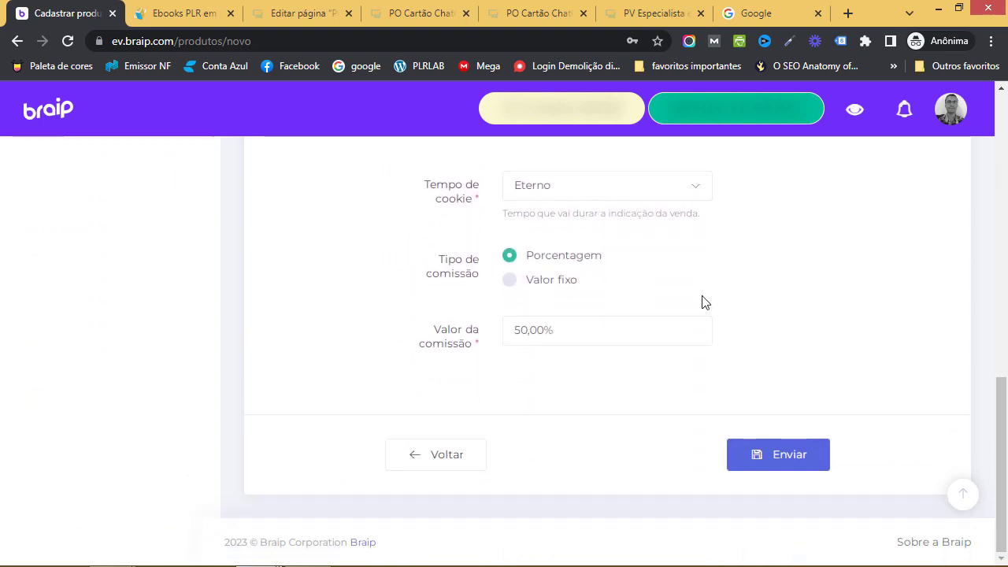
pyautogui.click(783, 461)
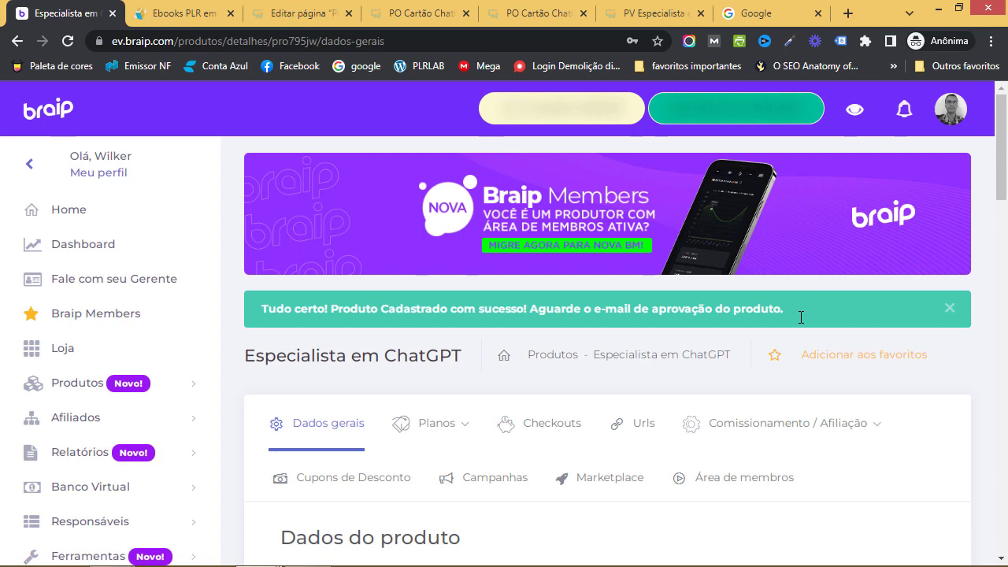
# Check the Pendente status in Dados gerais and review down to the 7-day Tempo de garantia
pyautogui.scroll(-2, 801, 316)
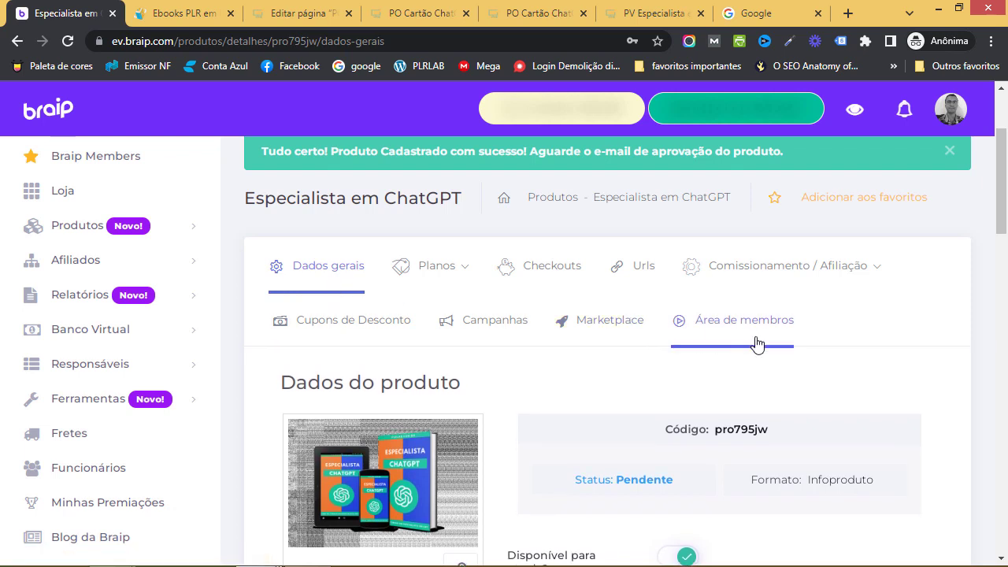
pyautogui.scroll(-2, 848, 345)
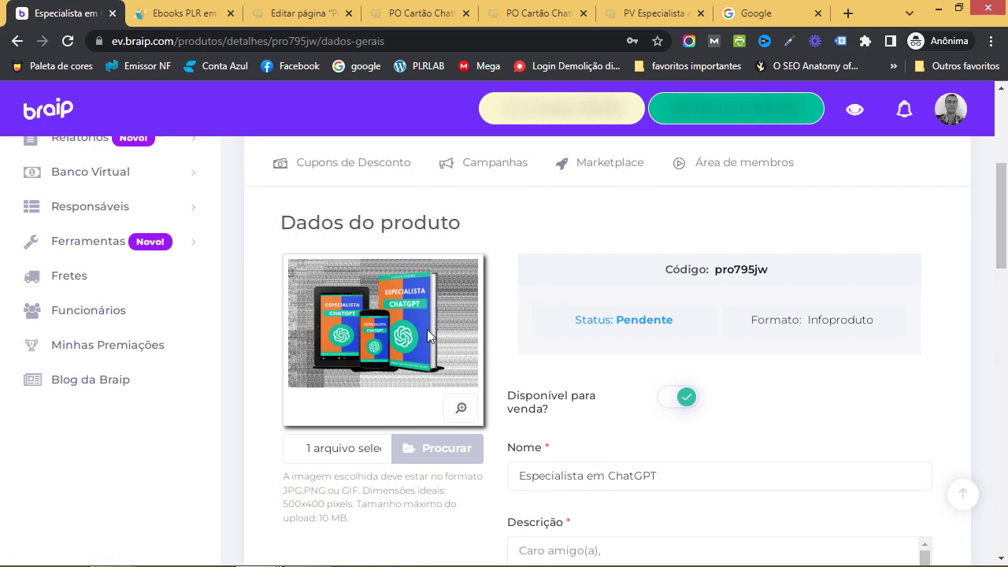
pyautogui.doubleClick(666, 319)
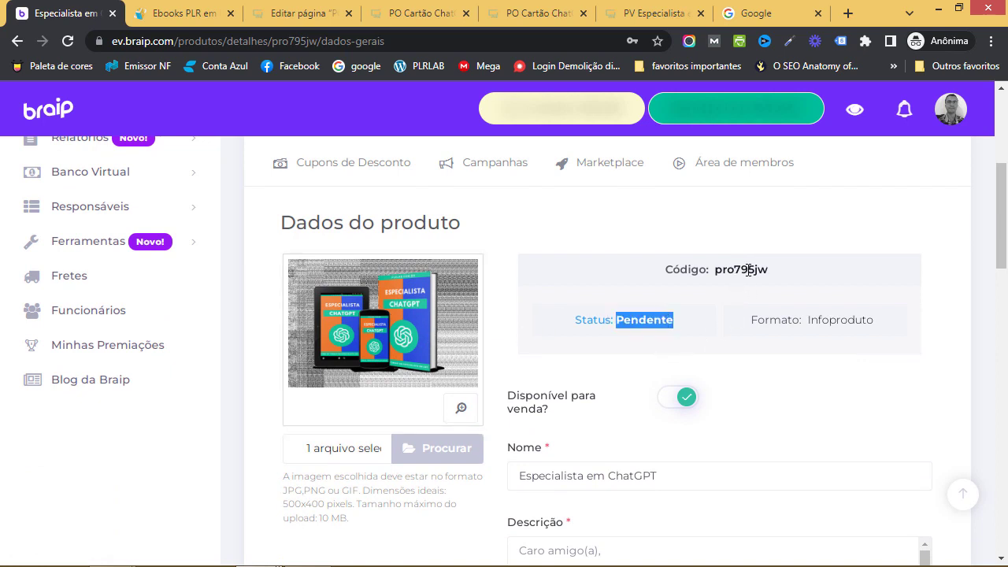
pyautogui.scroll(-3, 827, 363)
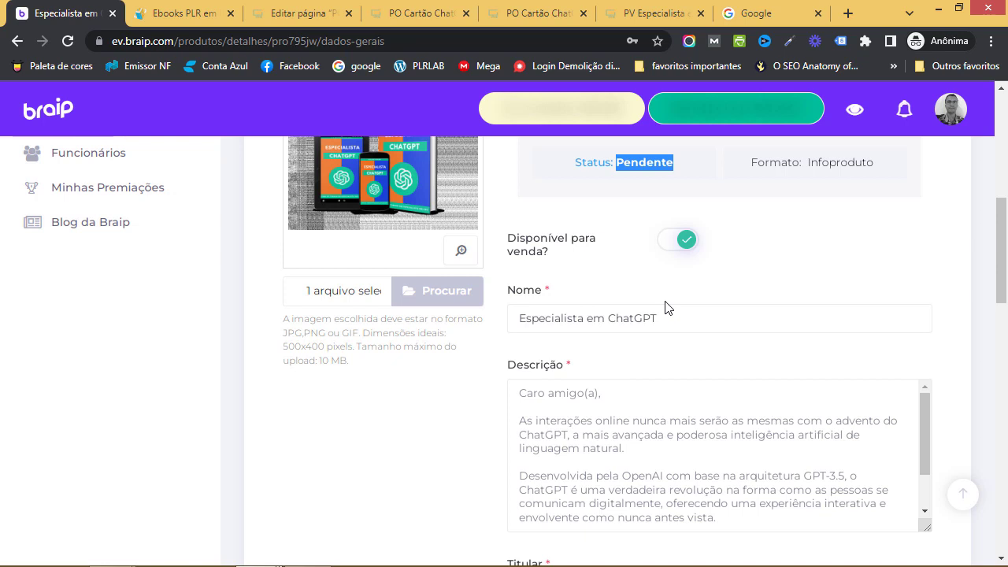
pyautogui.scroll(-1, 664, 308)
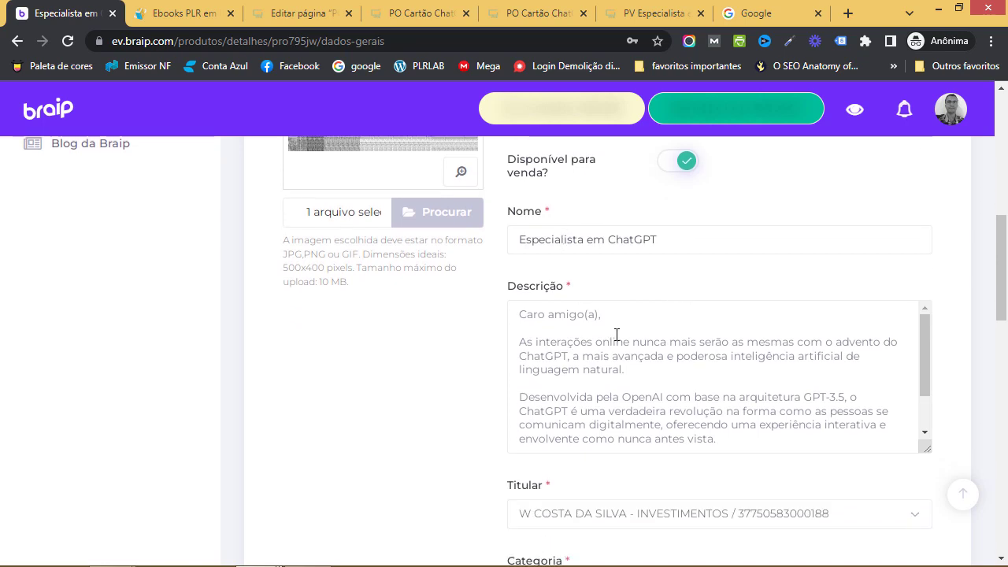
pyautogui.scroll(-1, 616, 335)
pyautogui.scroll(-5, 449, 376)
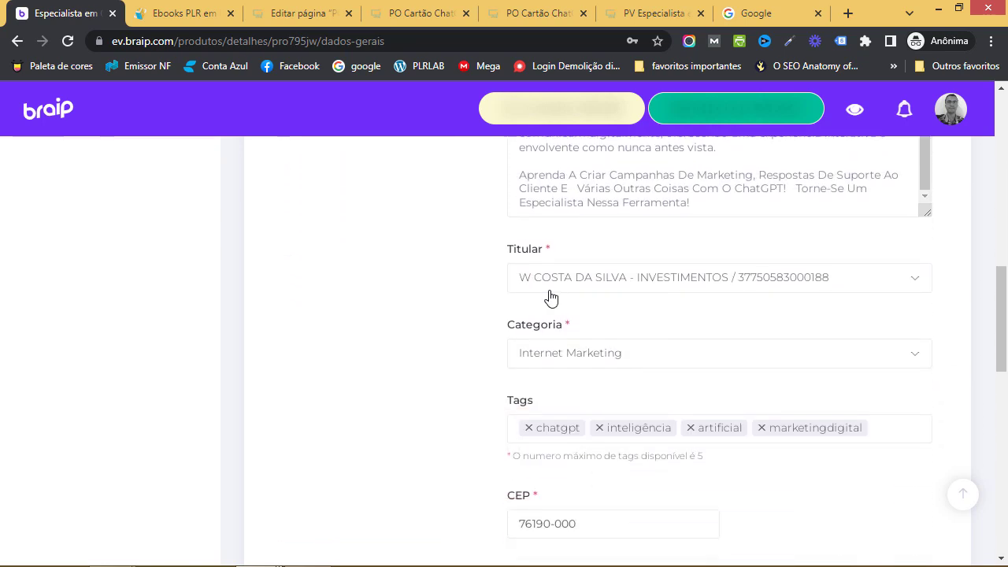
pyautogui.scroll(-1, 473, 339)
pyautogui.scroll(-2, 499, 276)
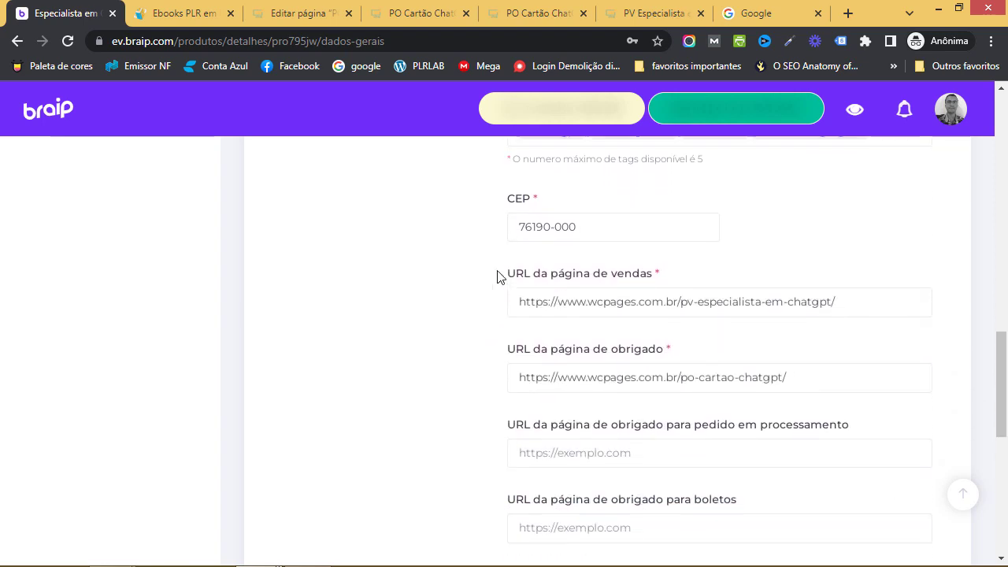
pyautogui.scroll(-6, 625, 315)
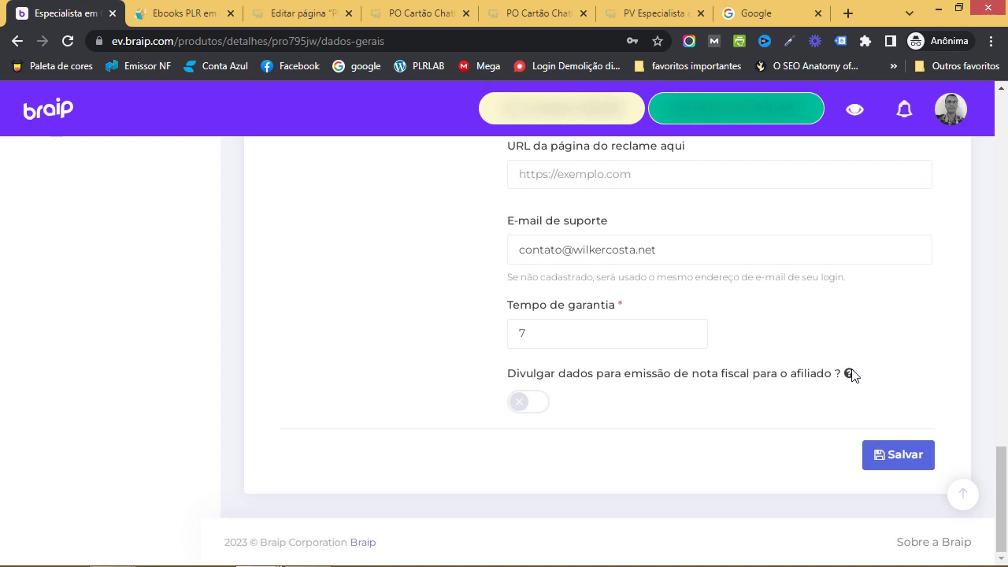
# Turn on 'Divulgar dados para emissão de nota fiscal para o afiliado' and click Salvar
pyautogui.moveTo(852, 375)
pyautogui.click(530, 407)
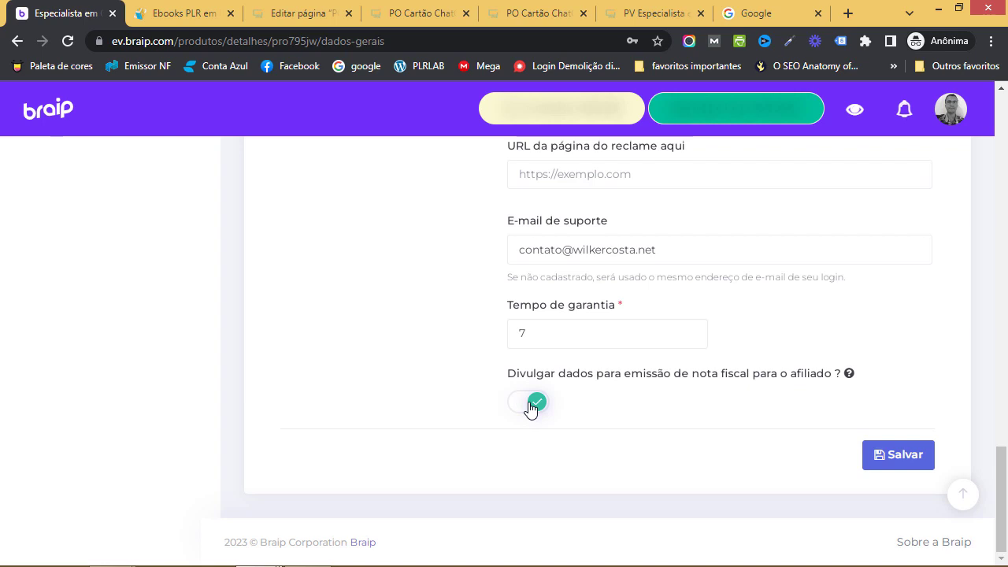
pyautogui.click(918, 467)
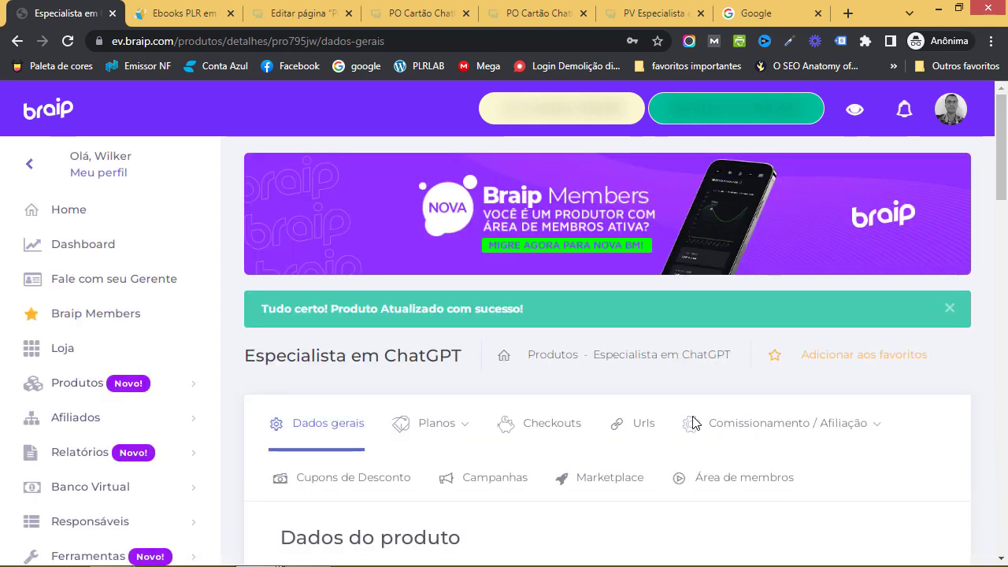
# Choose Todos os Planos from the Planos dropdown to see the empty Planos cadastrados list
pyautogui.scroll(-1, 699, 425)
pyautogui.scroll(-7, 699, 415)
pyautogui.scroll(6, 697, 411)
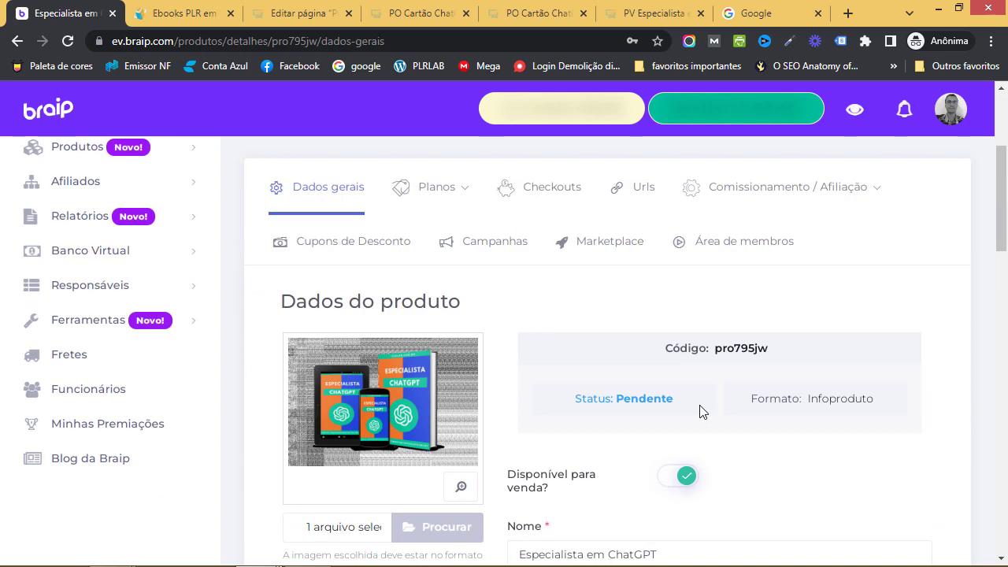
pyautogui.scroll(1, 693, 416)
pyautogui.scroll(-1, 492, 435)
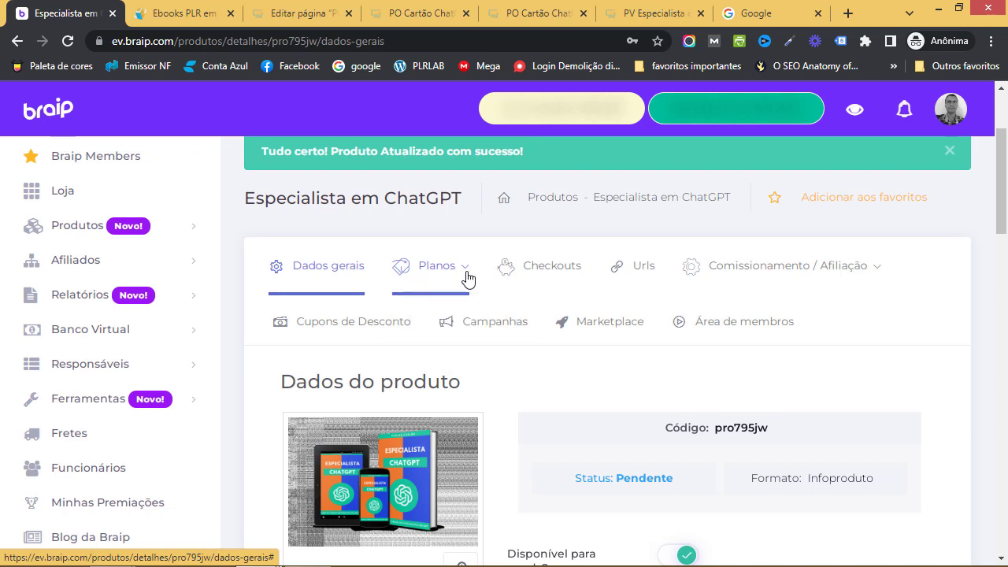
pyautogui.click(467, 278)
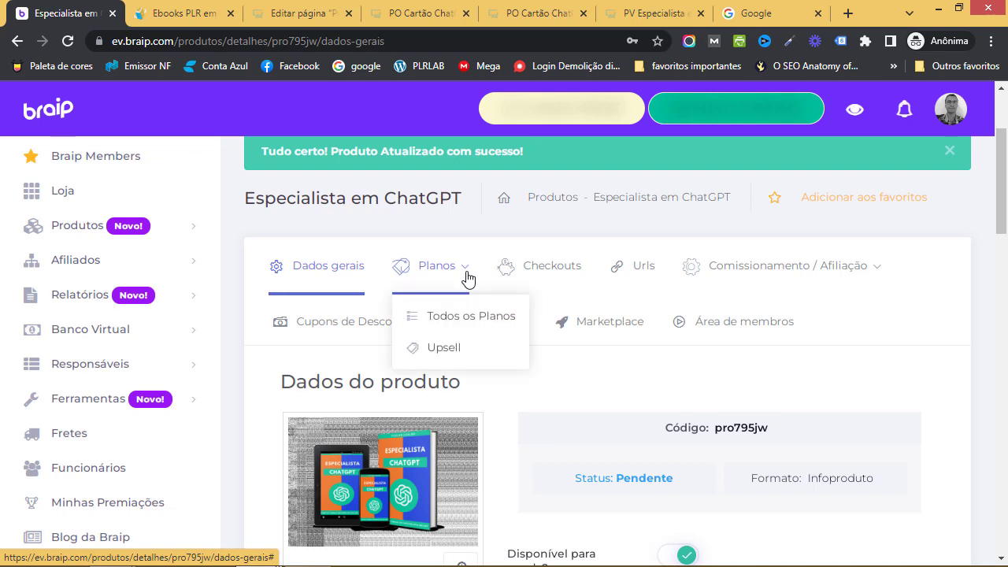
pyautogui.click(452, 318)
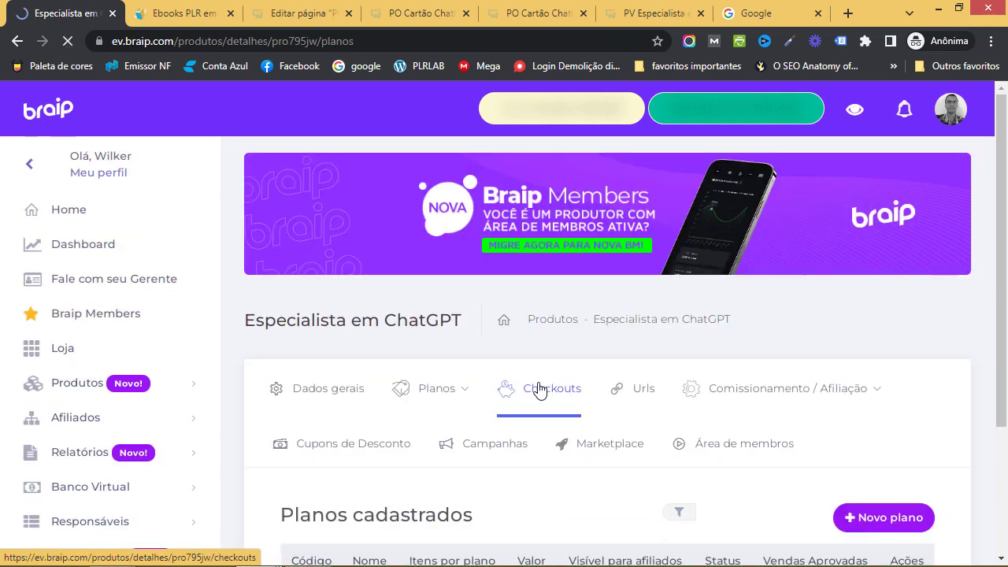
pyautogui.scroll(-3, 540, 391)
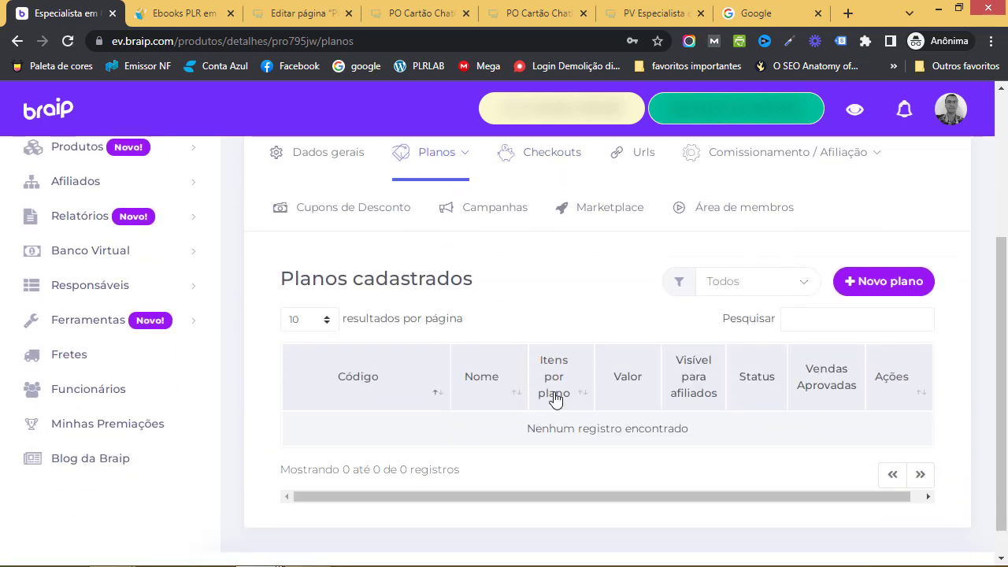
pyautogui.scroll(1, 558, 344)
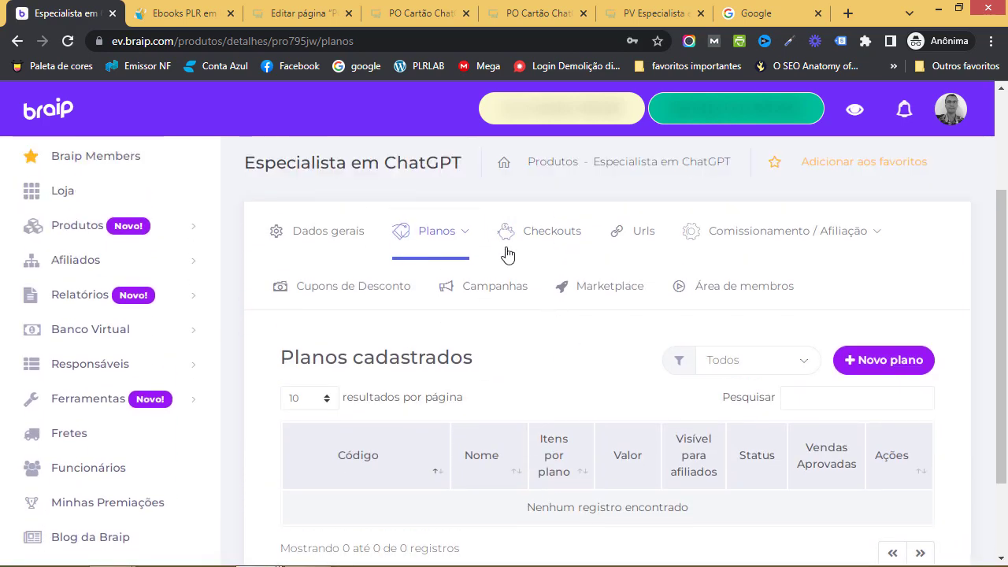
# Check the upsell plans page from the Planos dropdown, which is empty
pyautogui.click(469, 241)
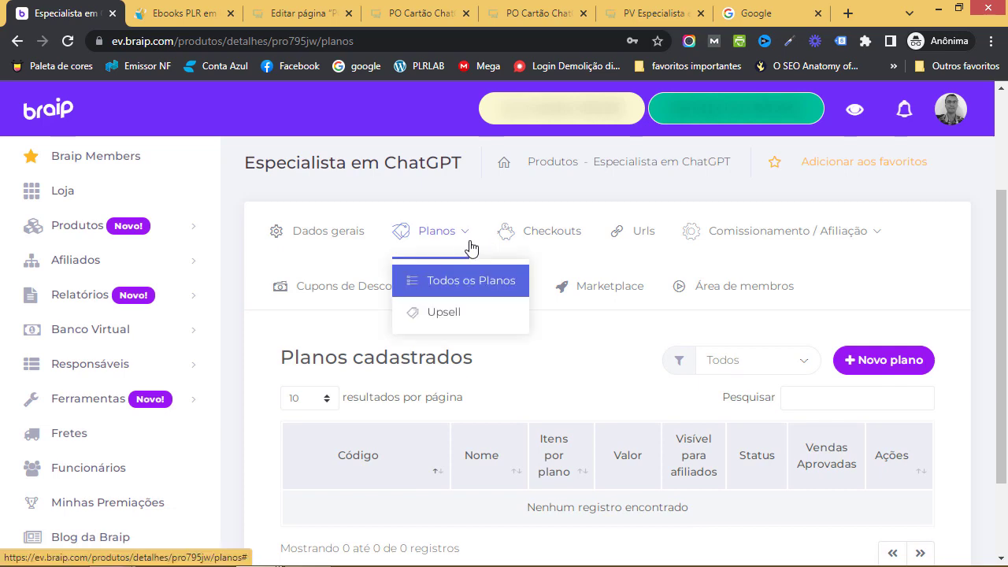
pyautogui.click(463, 323)
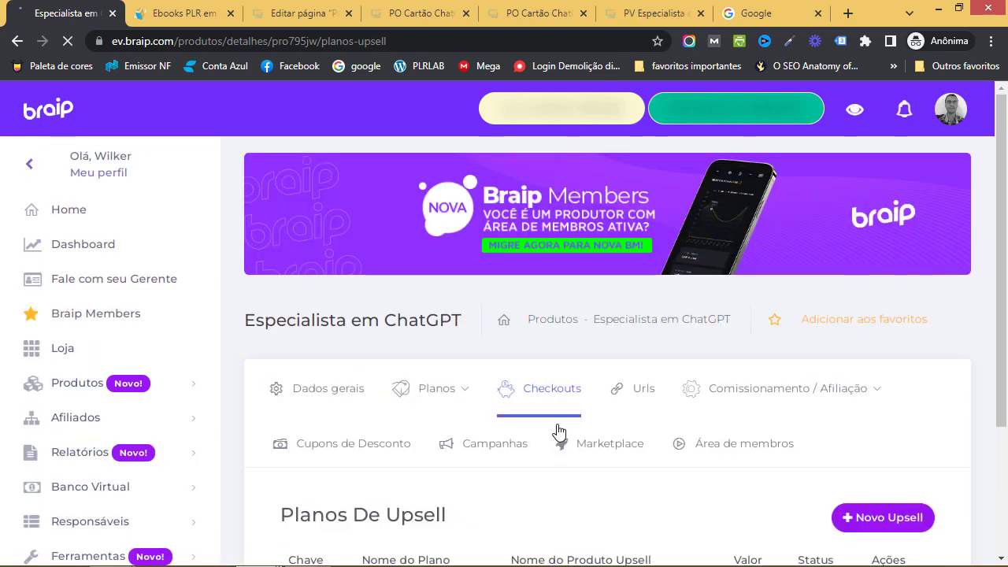
pyautogui.scroll(-2, 559, 430)
pyautogui.scroll(-1, 559, 426)
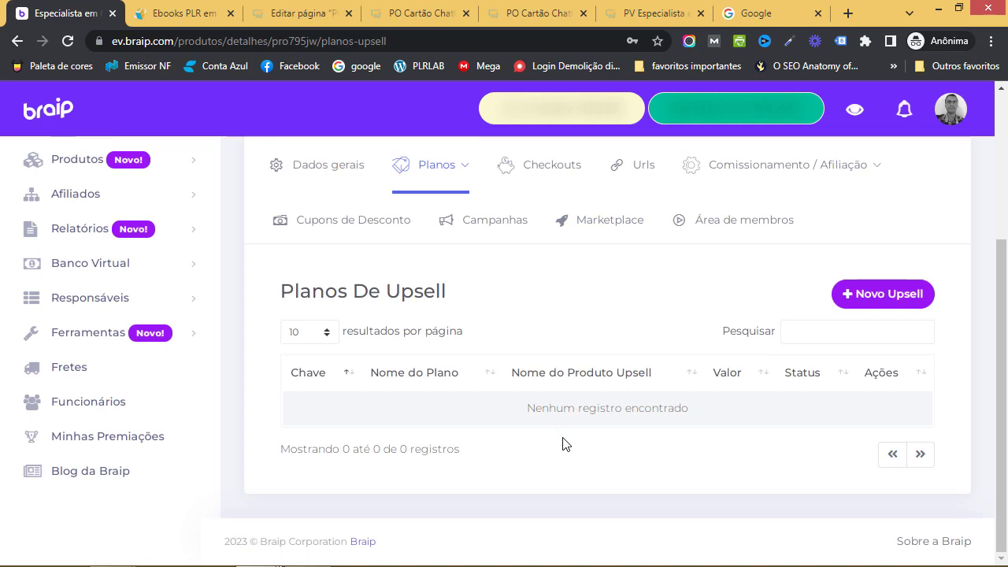
pyautogui.scroll(3, 562, 443)
pyautogui.scroll(-1, 535, 434)
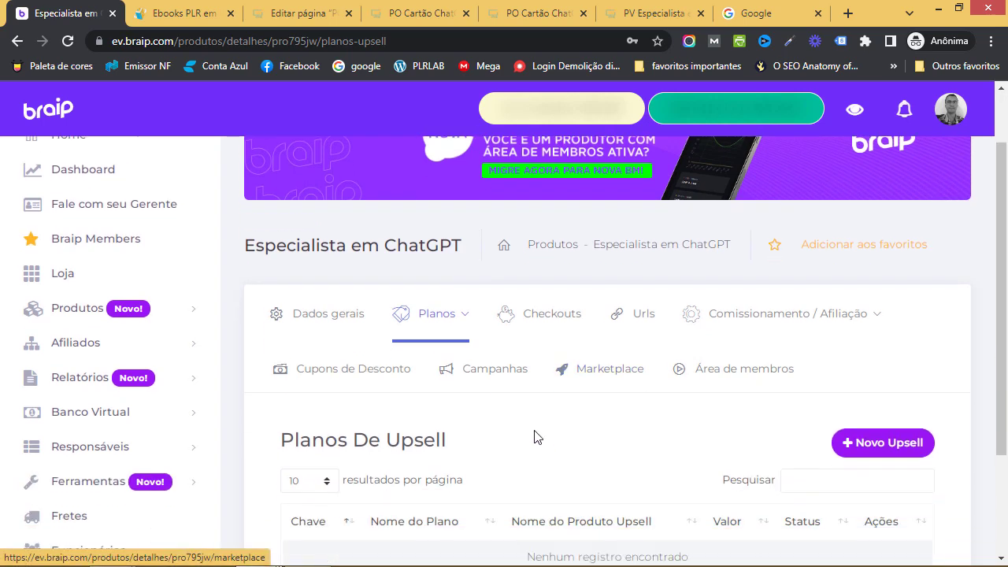
# Go back to Todos os Planos and start a Novo plano
pyautogui.click(466, 315)
pyautogui.click(463, 355)
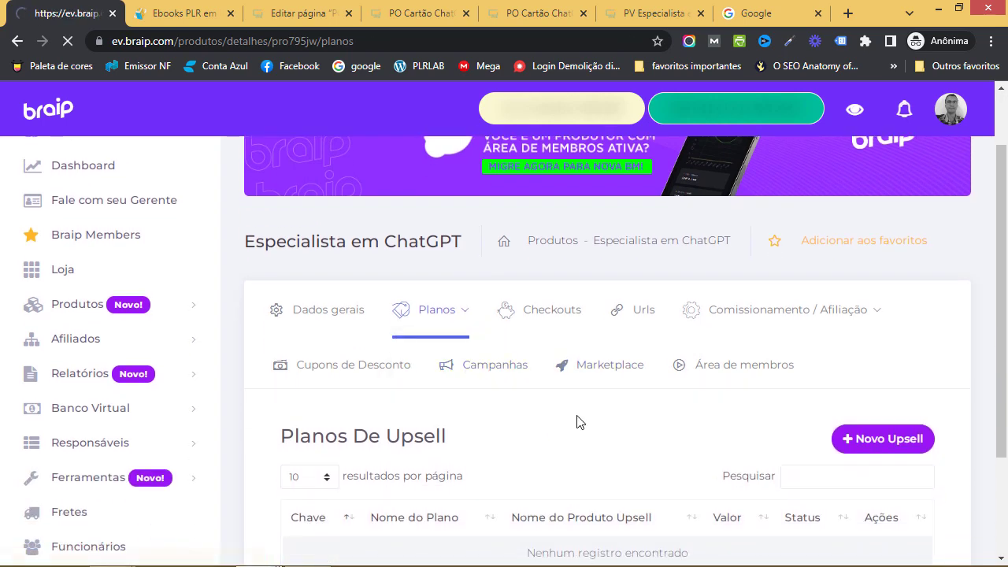
pyautogui.scroll(-2, 582, 418)
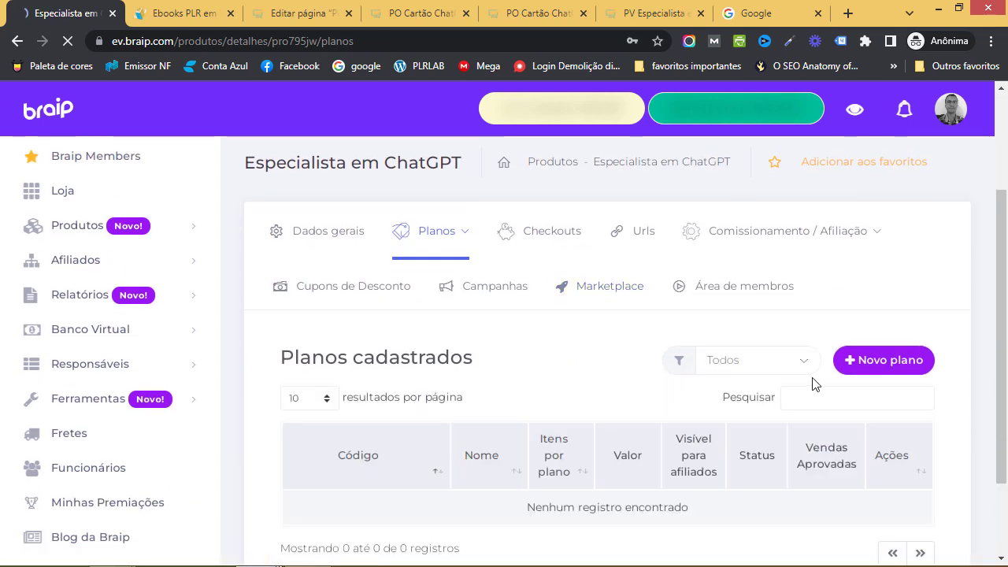
pyautogui.click(890, 371)
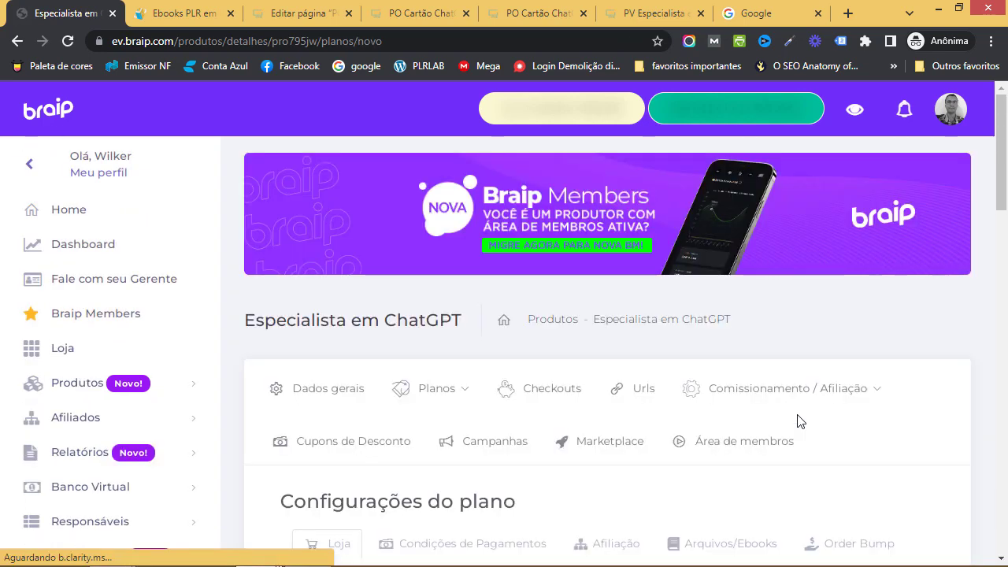
# Switch on Disponível para venda in the new plan's Loja settings
pyautogui.scroll(-4, 643, 406)
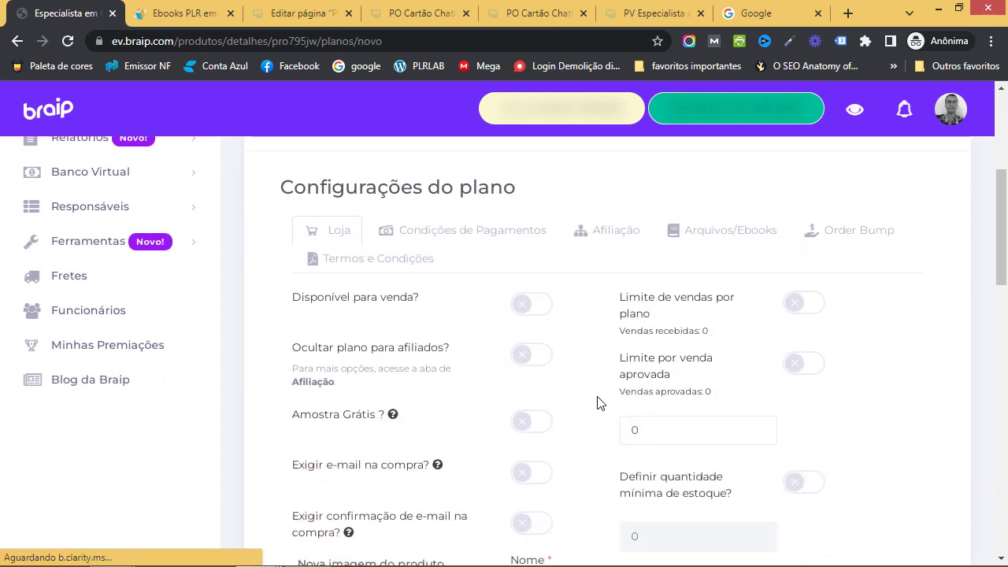
pyautogui.scroll(2, 594, 386)
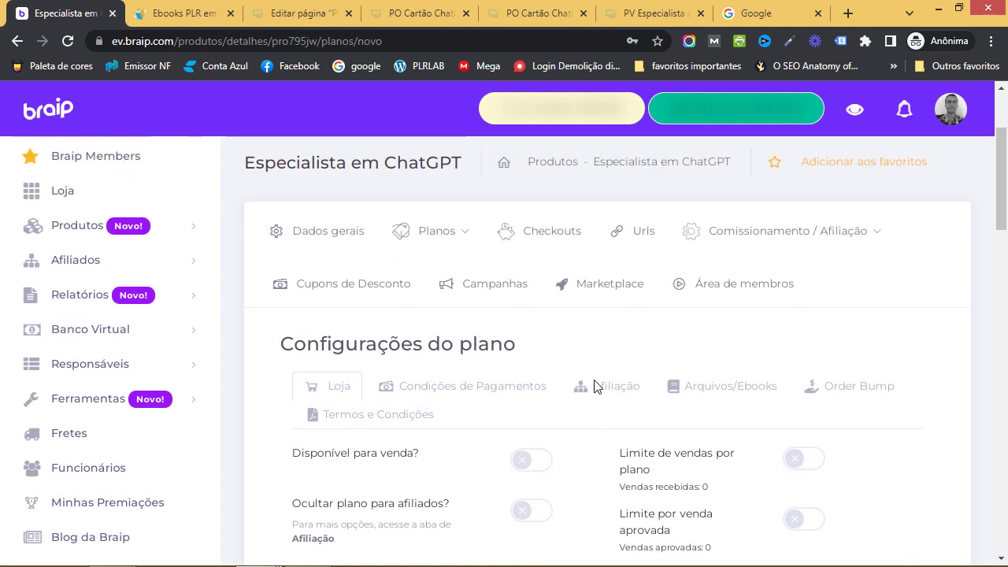
pyautogui.scroll(-1, 596, 388)
pyautogui.scroll(-1, 591, 387)
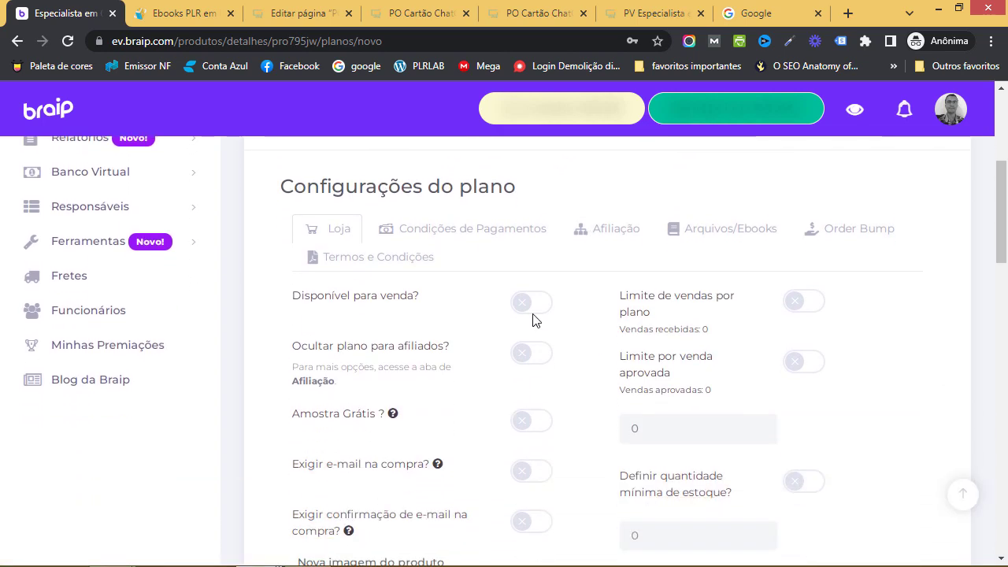
pyautogui.click(533, 318)
pyautogui.scroll(-1, 574, 338)
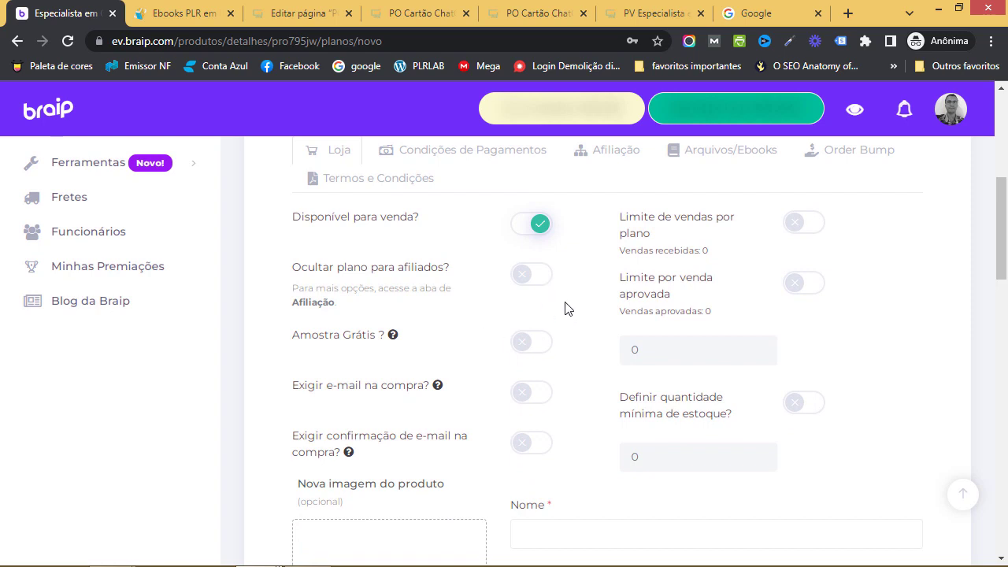
pyautogui.scroll(-1, 565, 308)
# Switch on Exigir e-mail na compra and Exigir confirmação de e-mail na compra
pyautogui.moveTo(394, 260)
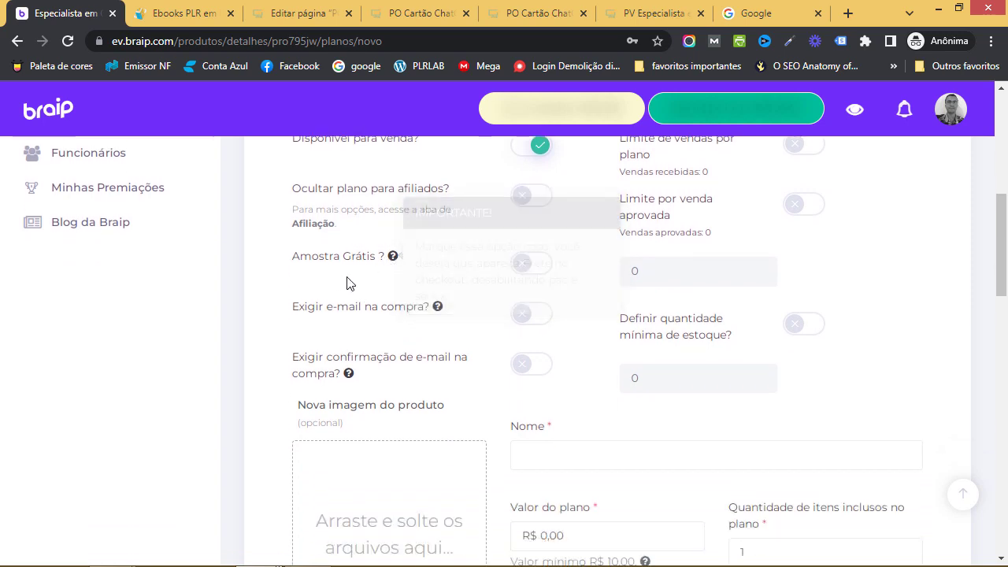
pyautogui.scroll(-1, 479, 272)
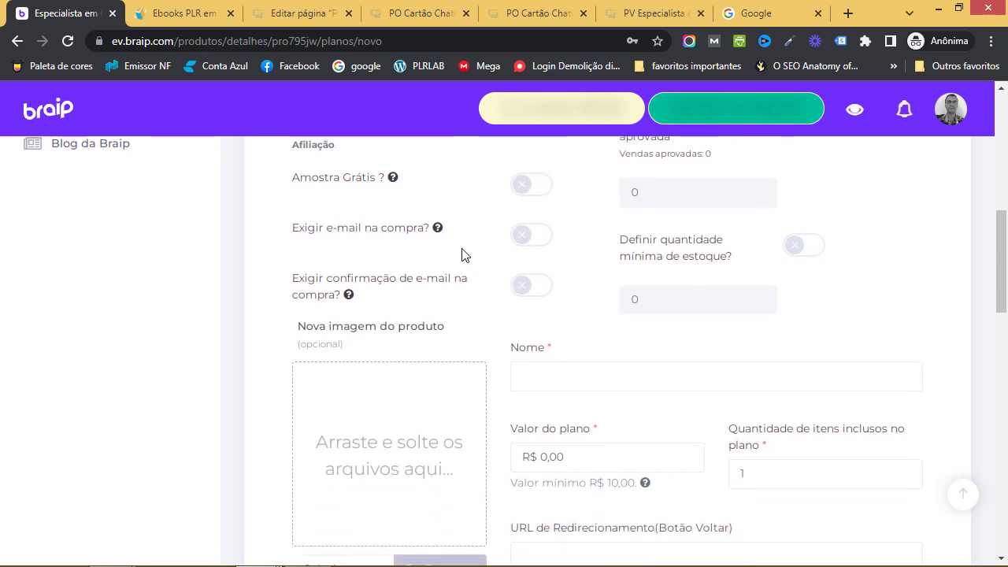
pyautogui.moveTo(439, 231)
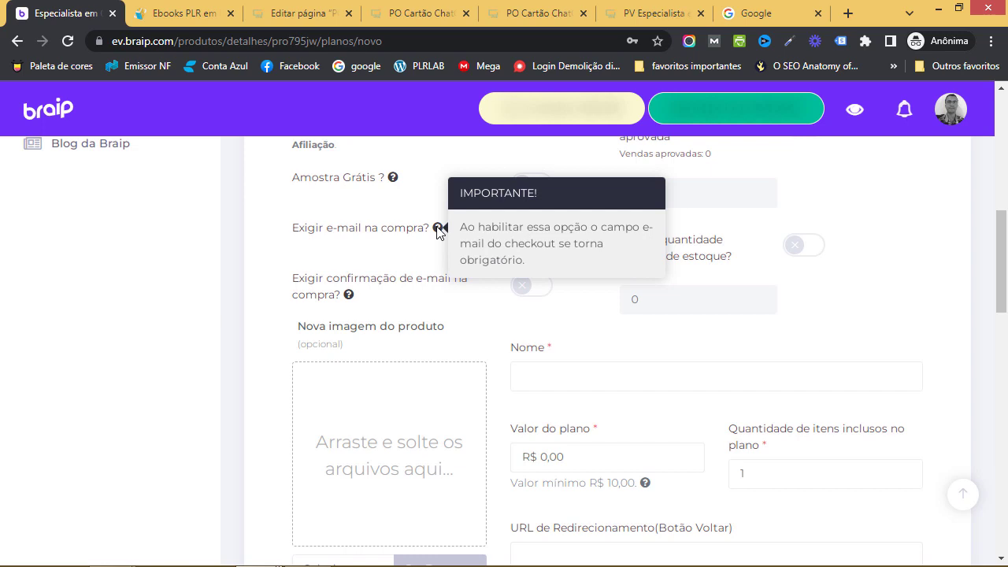
pyautogui.click(536, 236)
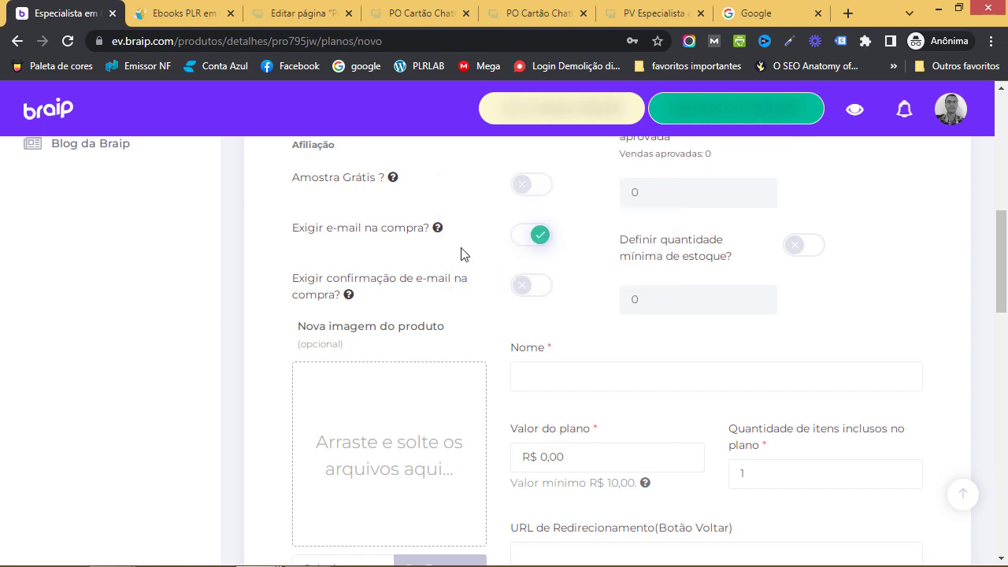
pyautogui.click(522, 284)
pyautogui.scroll(-1, 456, 305)
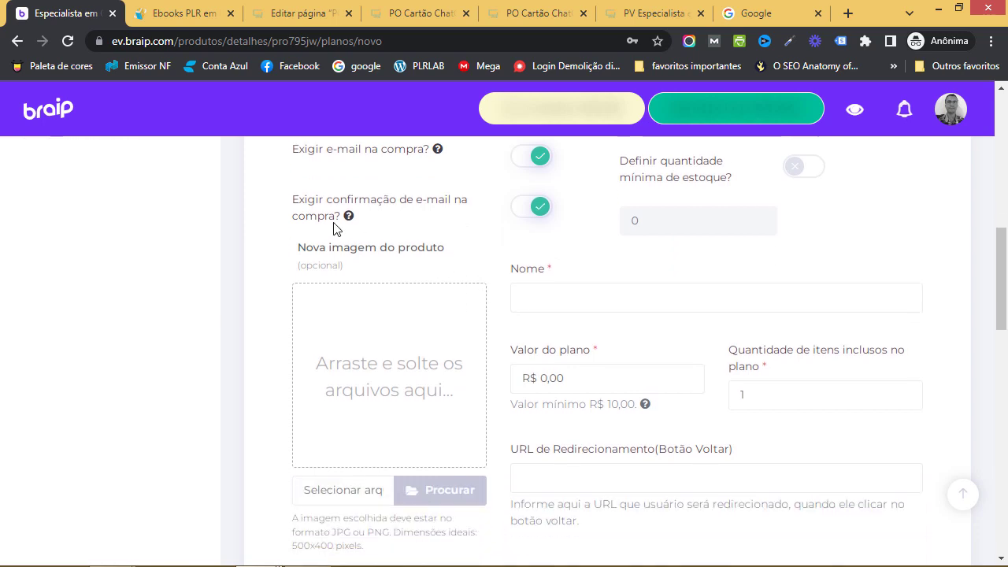
pyautogui.moveTo(349, 219)
pyautogui.scroll(-1, 446, 275)
pyautogui.scroll(-2, 475, 295)
pyautogui.scroll(-4, 486, 309)
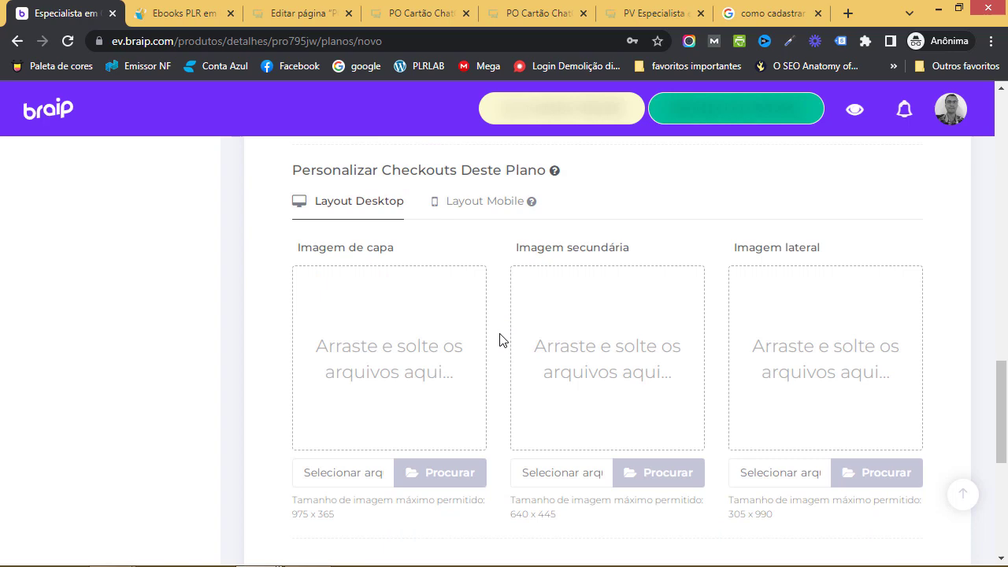
pyautogui.scroll(1, 499, 340)
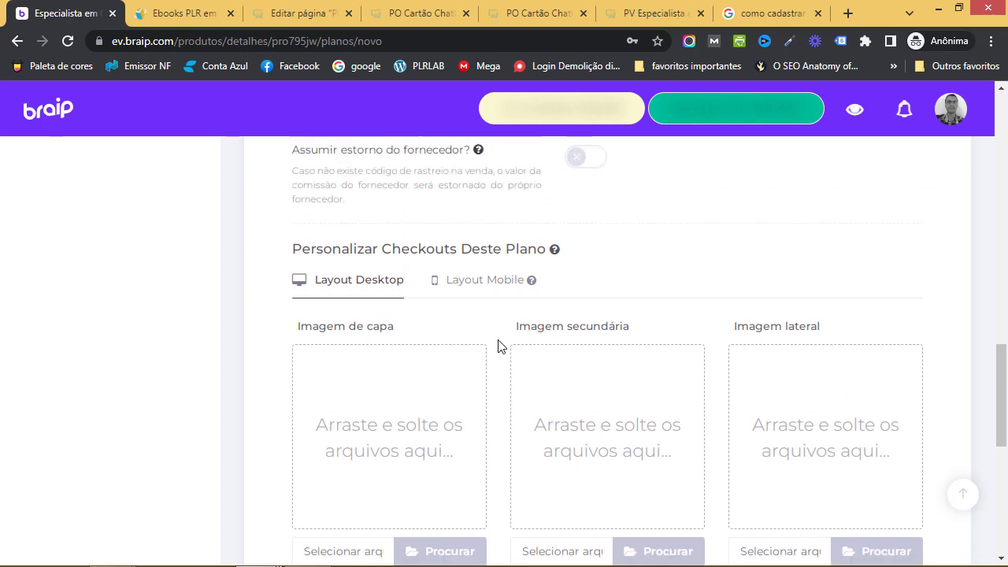
pyautogui.scroll(10, 497, 346)
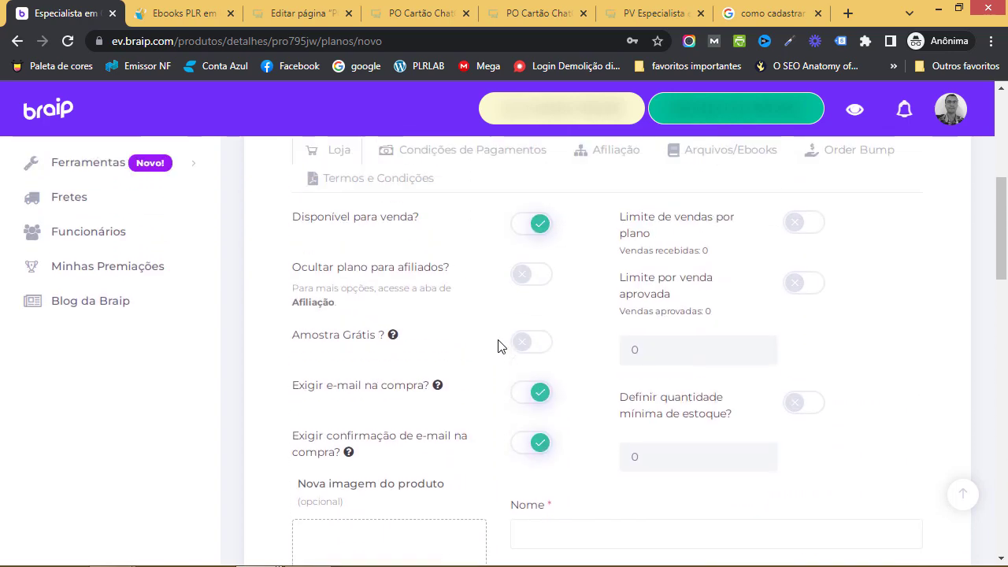
pyautogui.scroll(2, 498, 346)
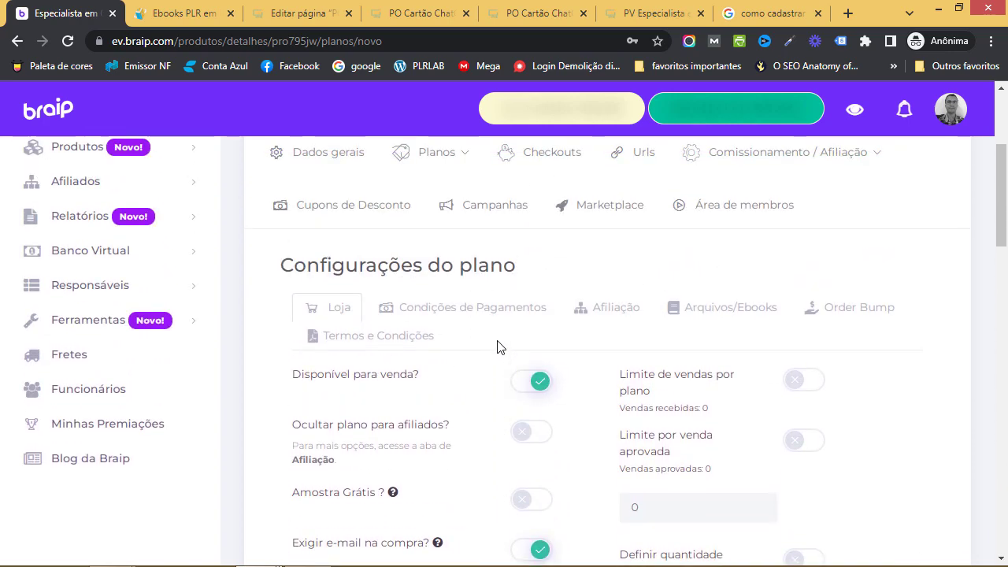
pyautogui.scroll(-1, 508, 350)
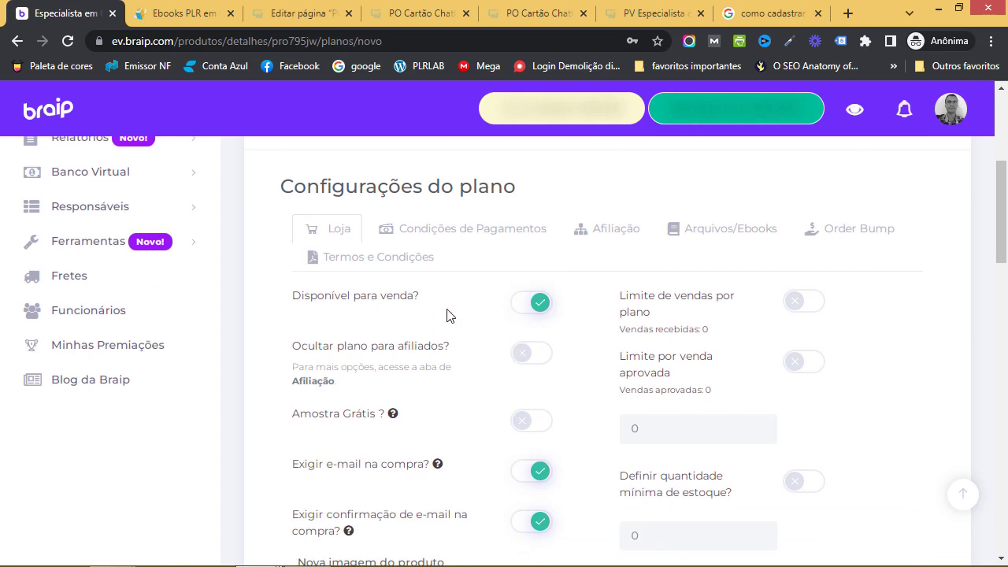
pyautogui.scroll(-2, 477, 338)
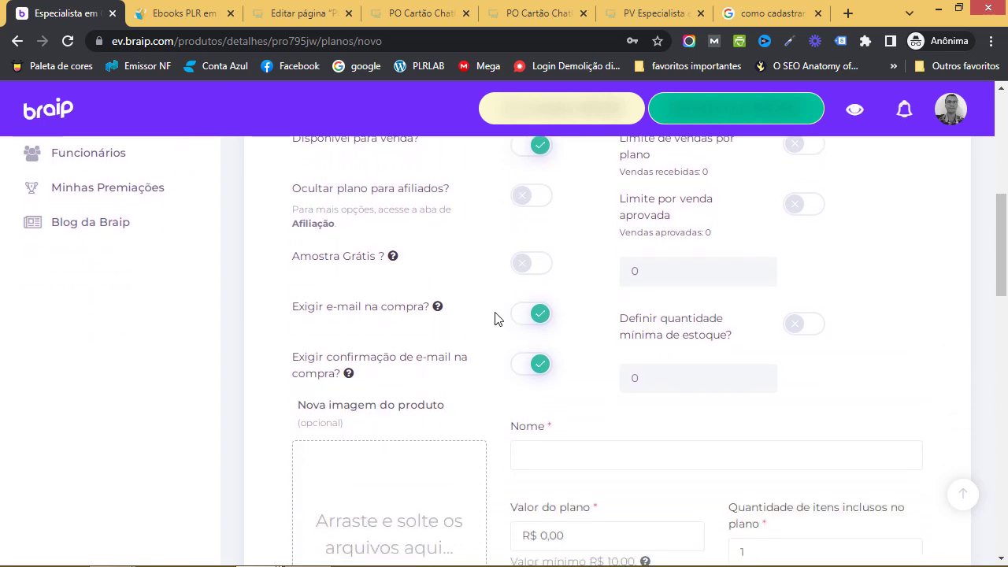
pyautogui.scroll(-1, 498, 382)
pyautogui.scroll(2, 498, 381)
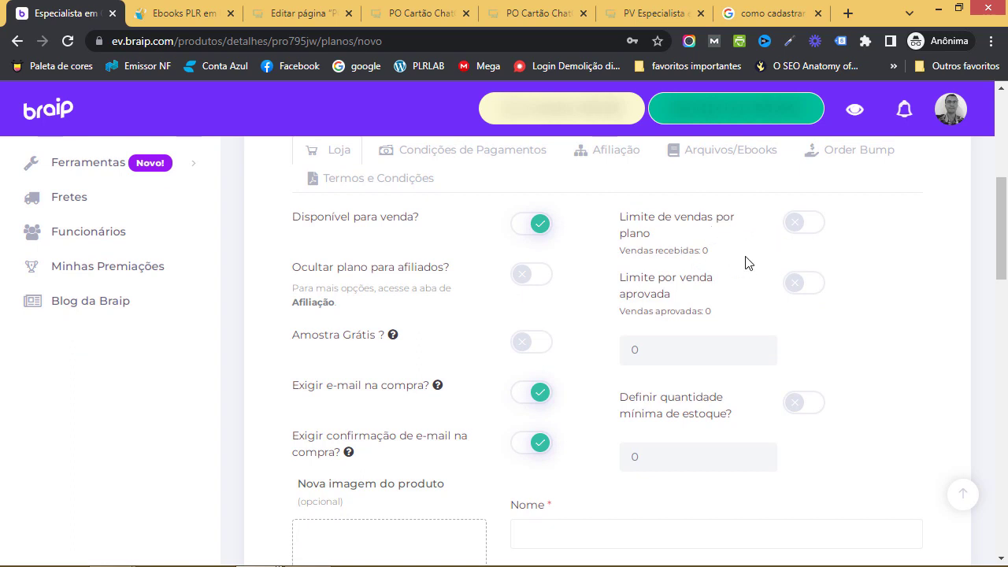
pyautogui.scroll(-2, 693, 317)
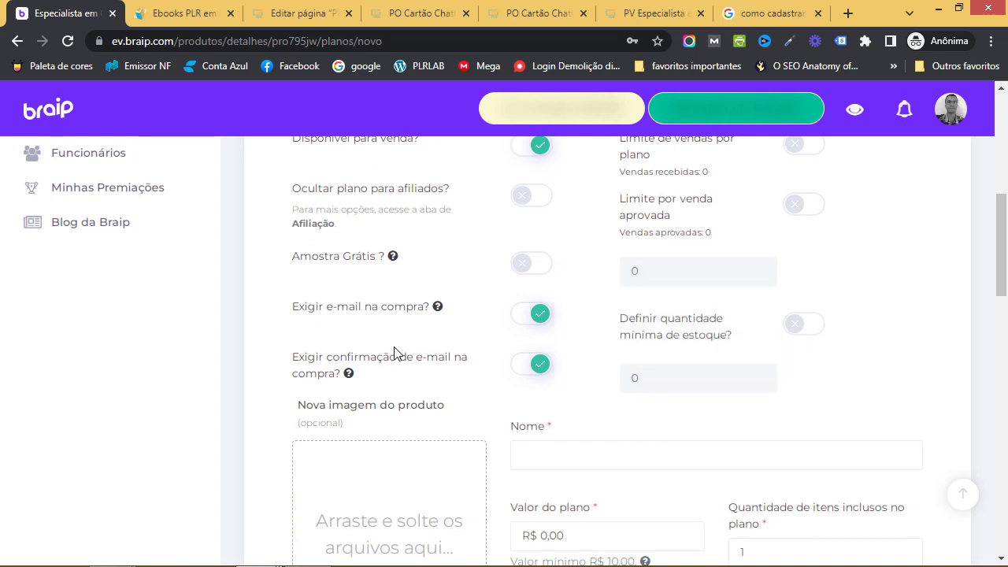
pyautogui.scroll(-4, 473, 333)
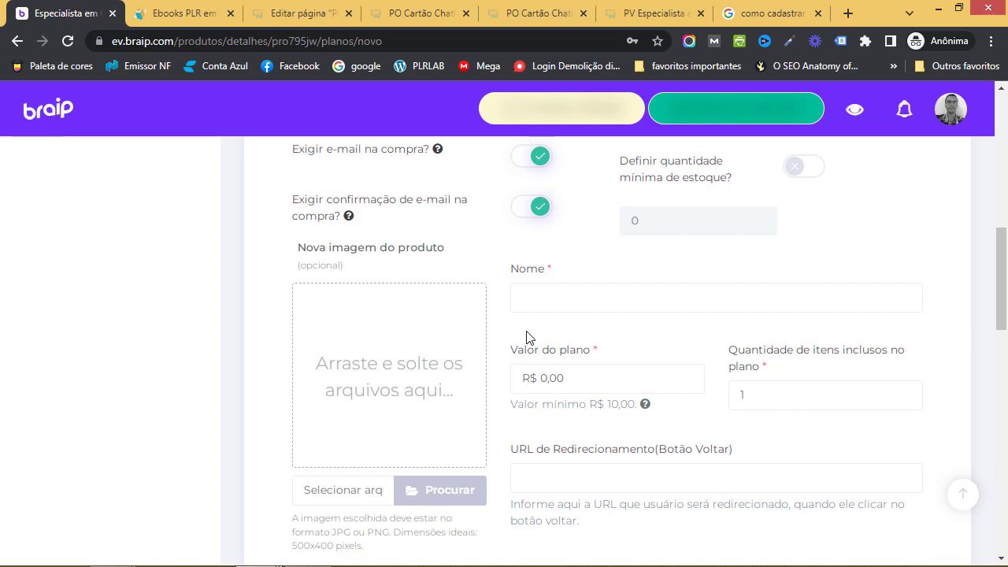
pyautogui.scroll(-1, 528, 338)
pyautogui.scroll(1, 554, 323)
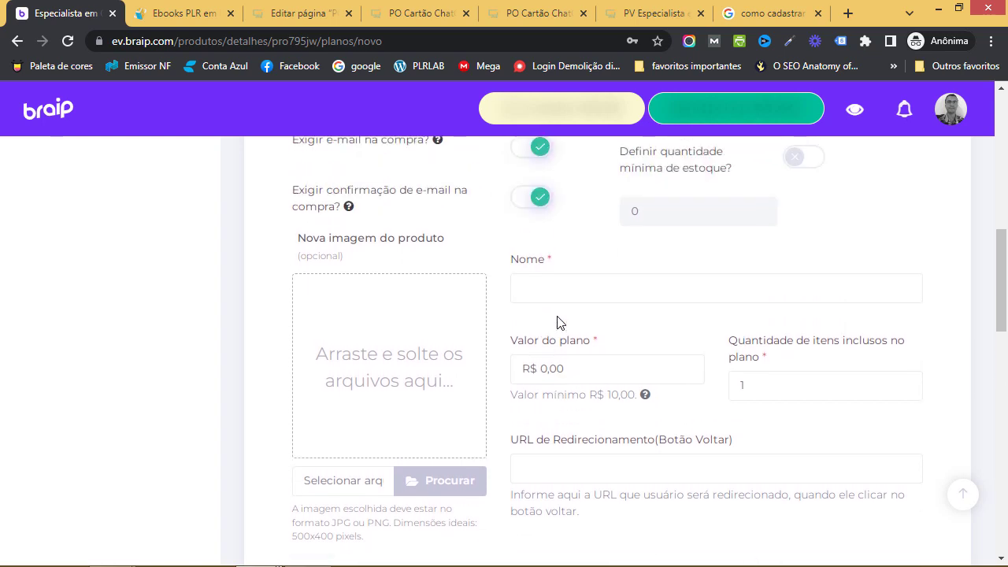
pyautogui.click(566, 306)
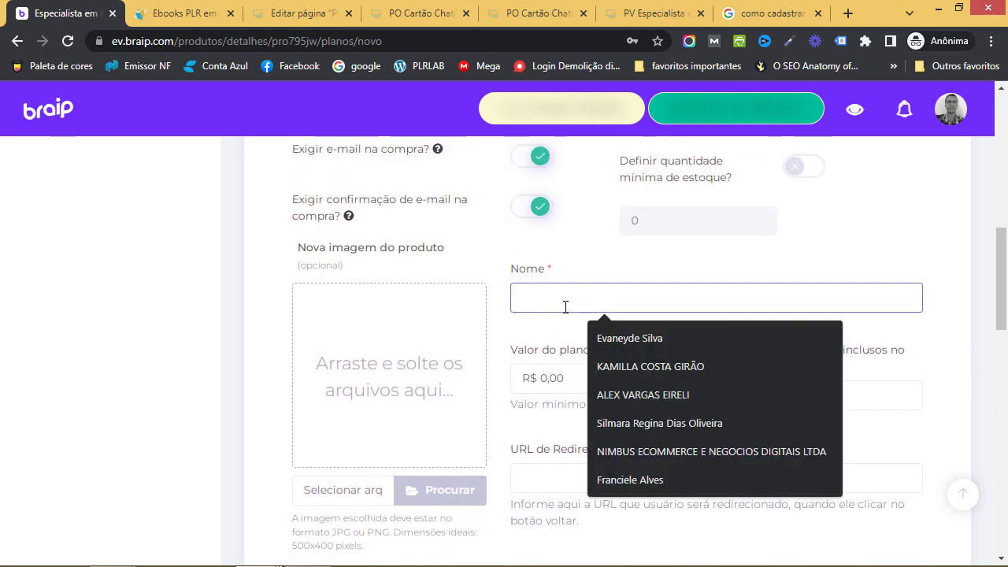
pyautogui.write('Plano Padra')
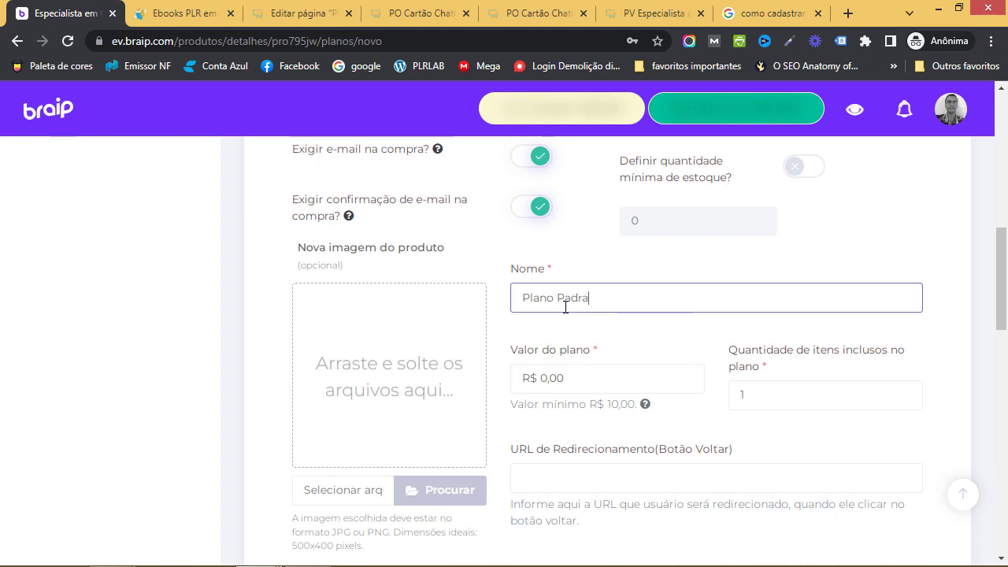
pyautogui.write('o')
pyautogui.press('BackSpace')
pyautogui.press('BackSpace')
pyautogui.write('ão')
pyautogui.scroll(-1, 670, 342)
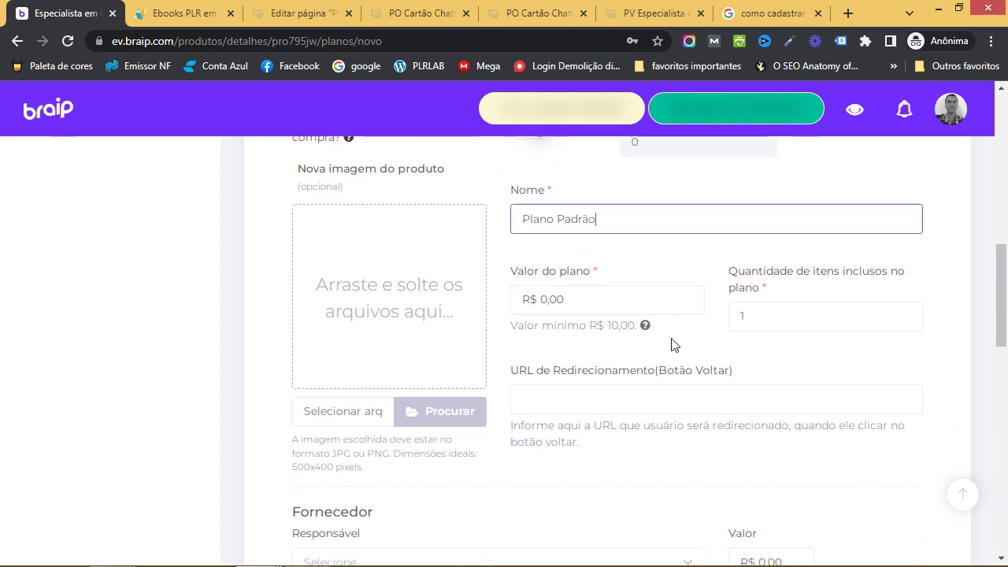
pyautogui.click(593, 302)
pyautogui.write('6700')
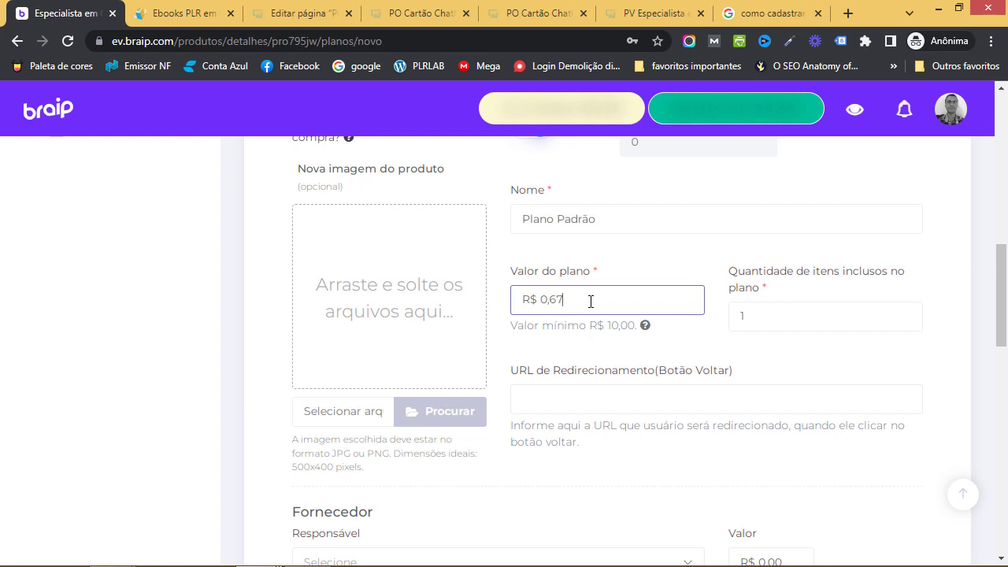
pyautogui.click(799, 324)
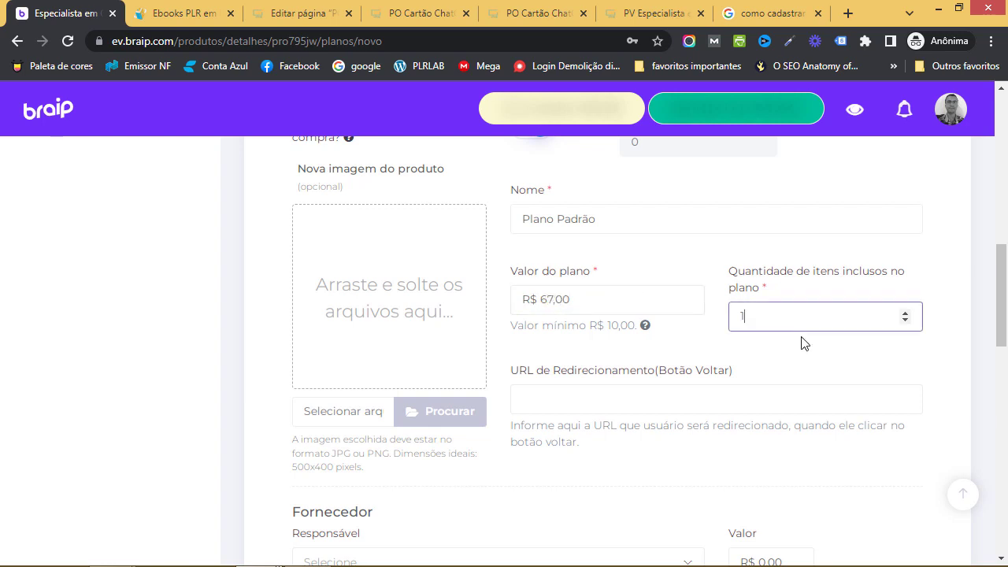
pyautogui.click(801, 342)
pyautogui.scroll(-1, 729, 344)
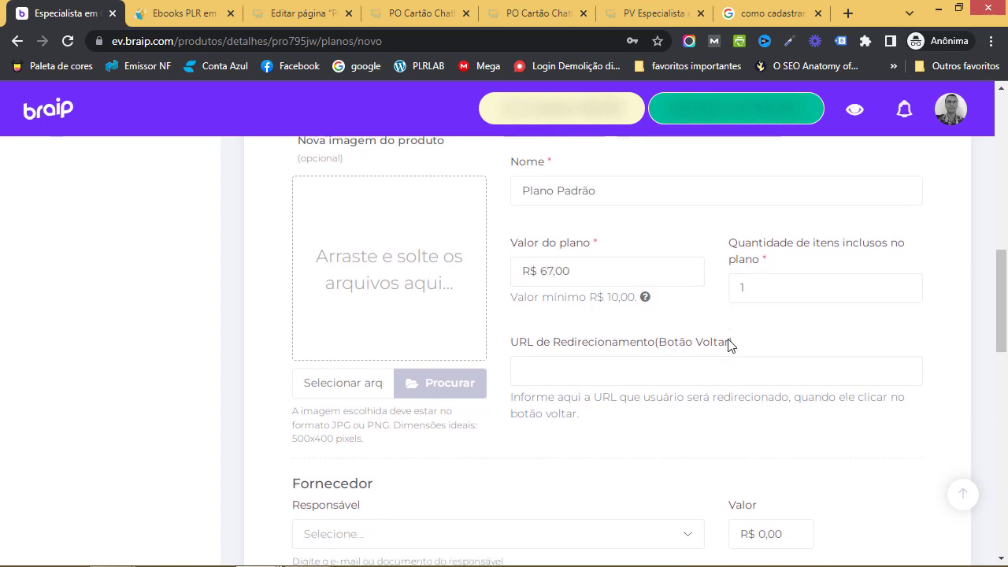
pyautogui.scroll(2, 729, 344)
pyautogui.scroll(-2, 376, 292)
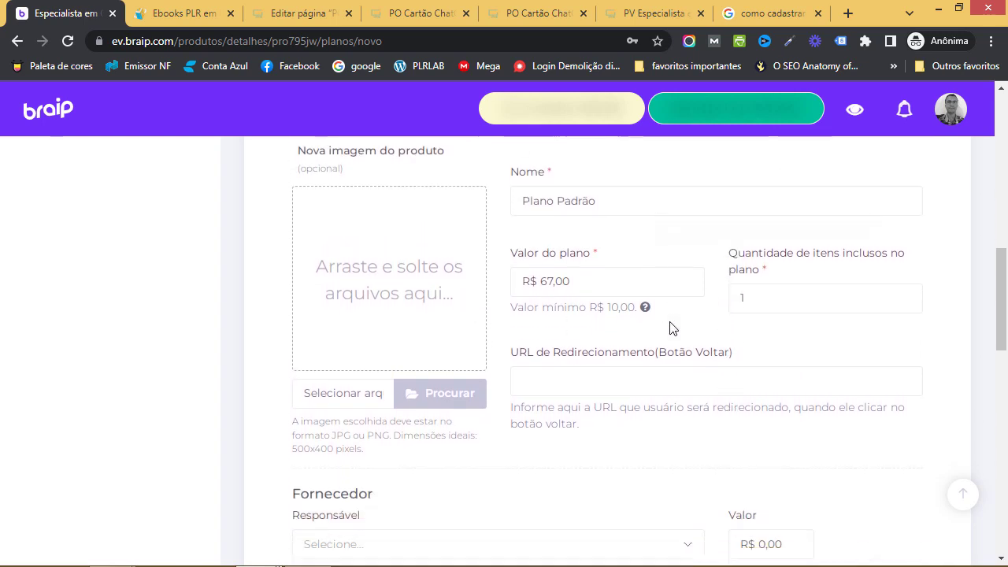
pyautogui.scroll(1, 715, 309)
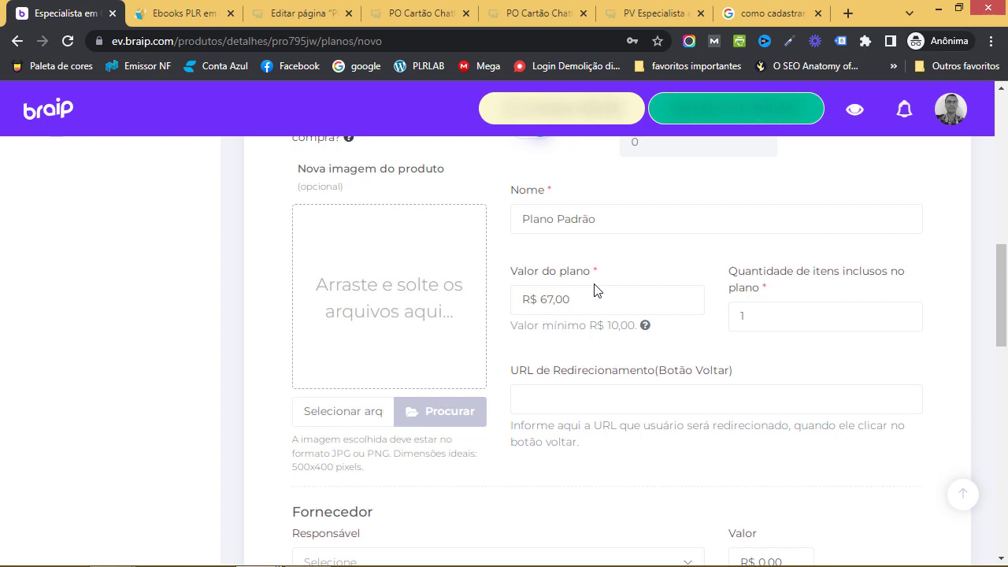
pyautogui.scroll(-1, 748, 365)
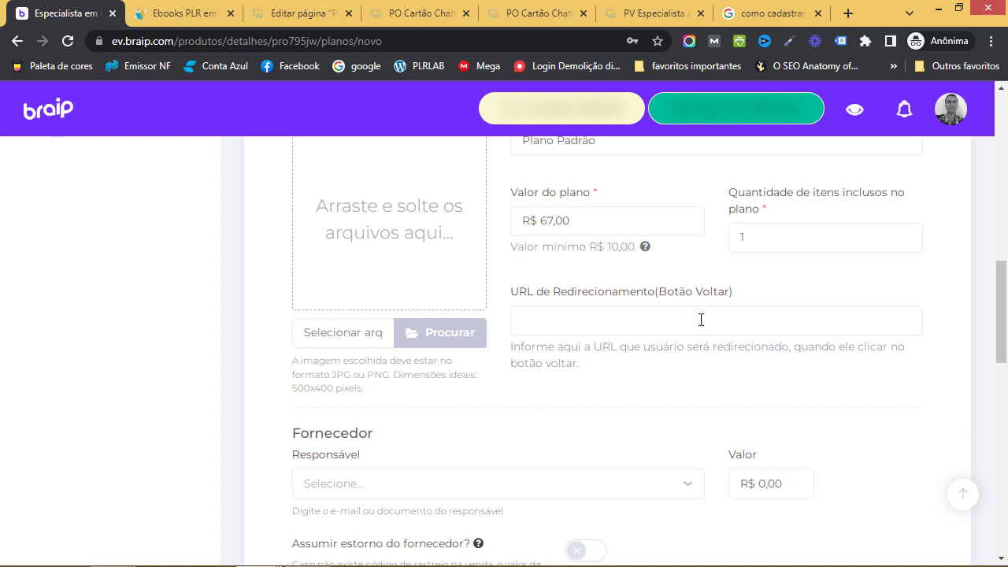
pyautogui.click(625, 331)
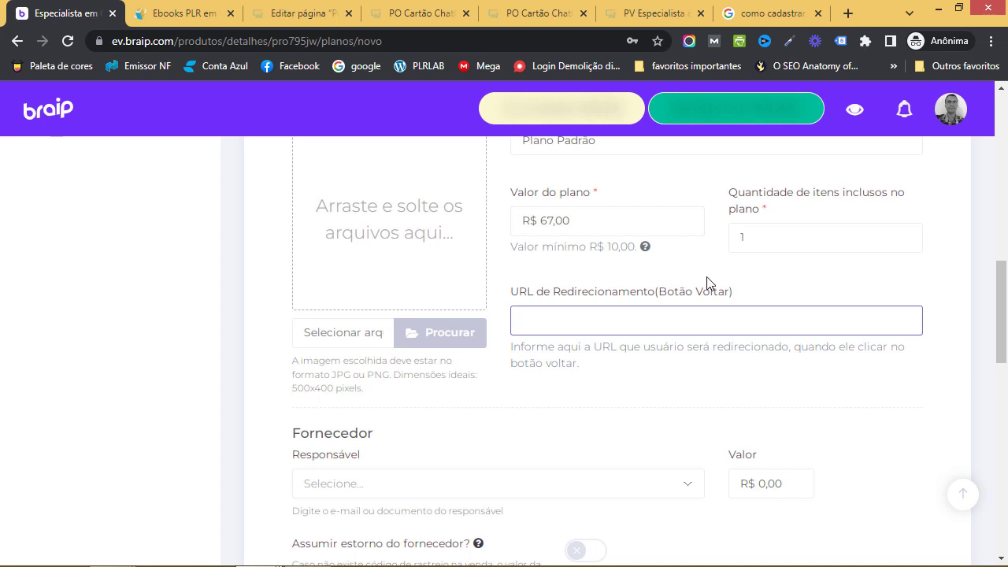
pyautogui.scroll(-3, 644, 328)
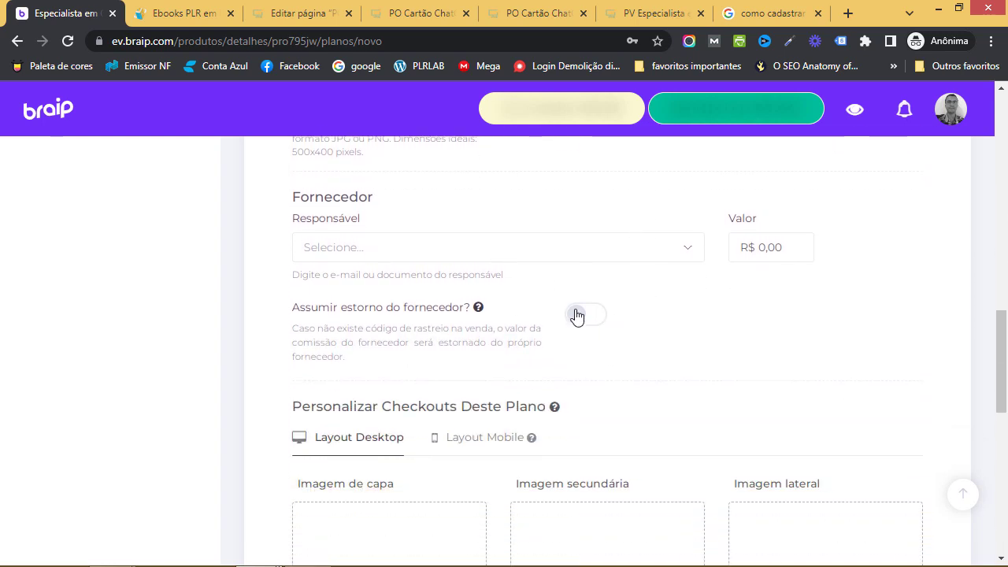
pyautogui.scroll(-1, 615, 324)
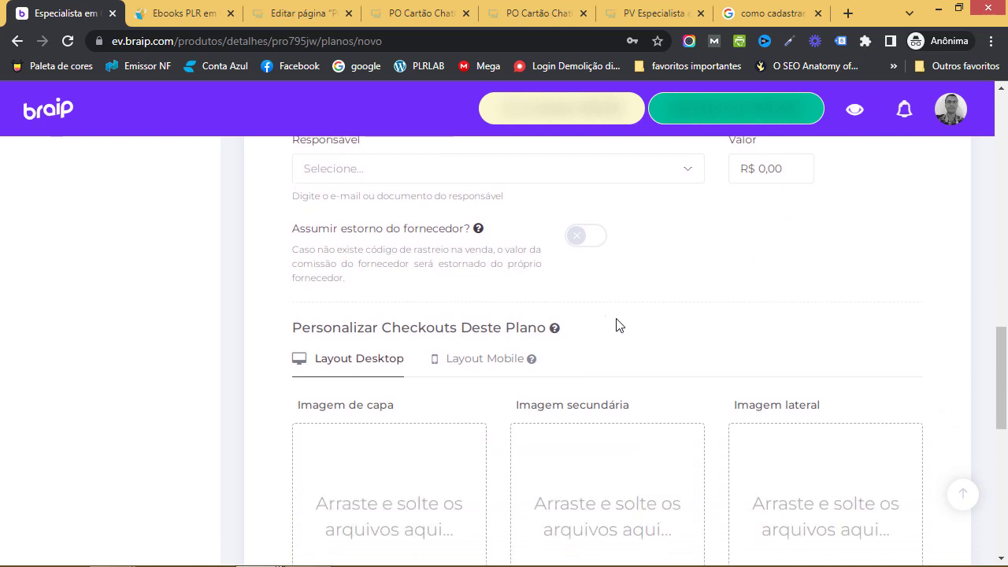
pyautogui.scroll(-2, 618, 324)
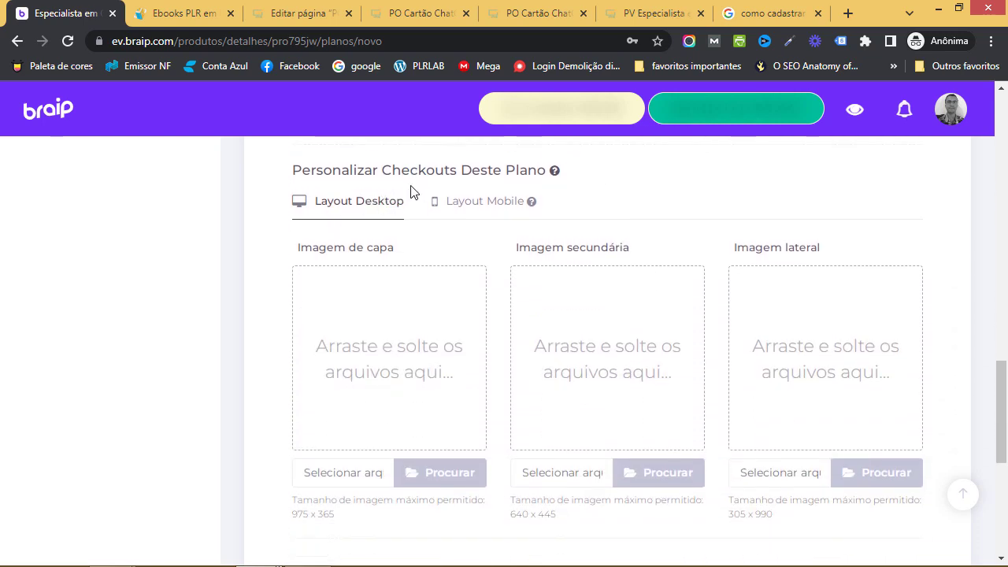
pyautogui.scroll(-1, 528, 314)
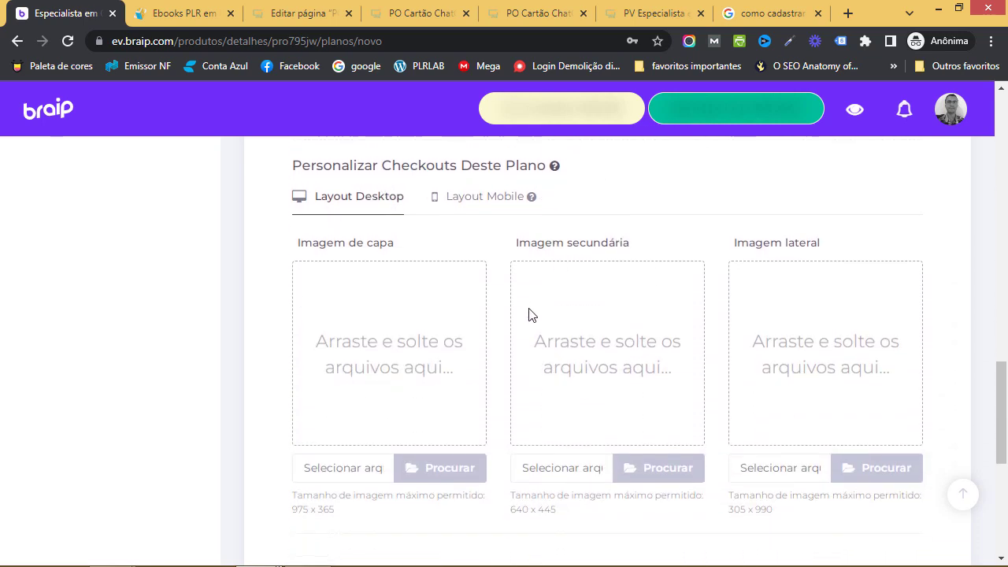
pyautogui.scroll(1, 535, 339)
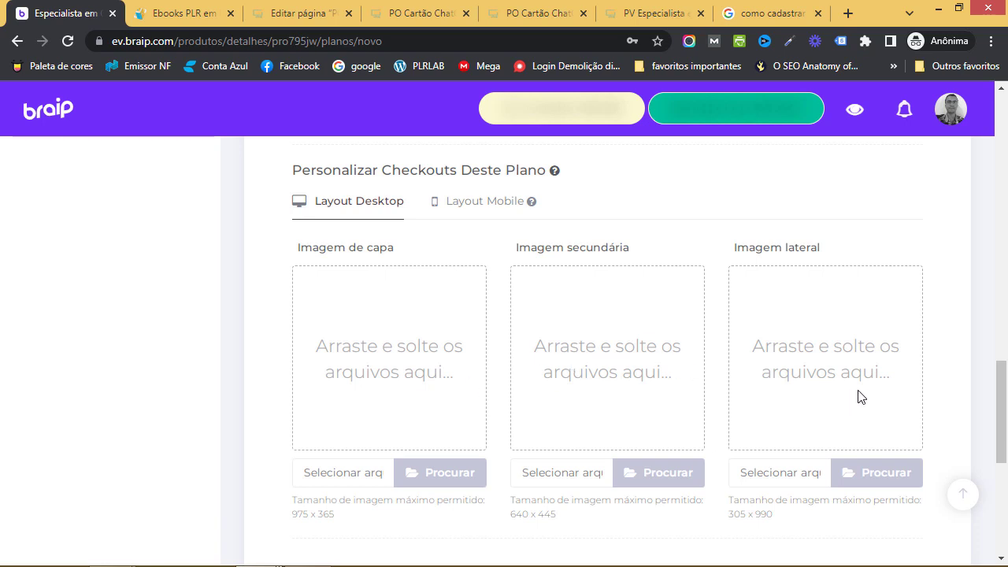
pyautogui.scroll(-2, 858, 385)
pyautogui.scroll(1, 601, 355)
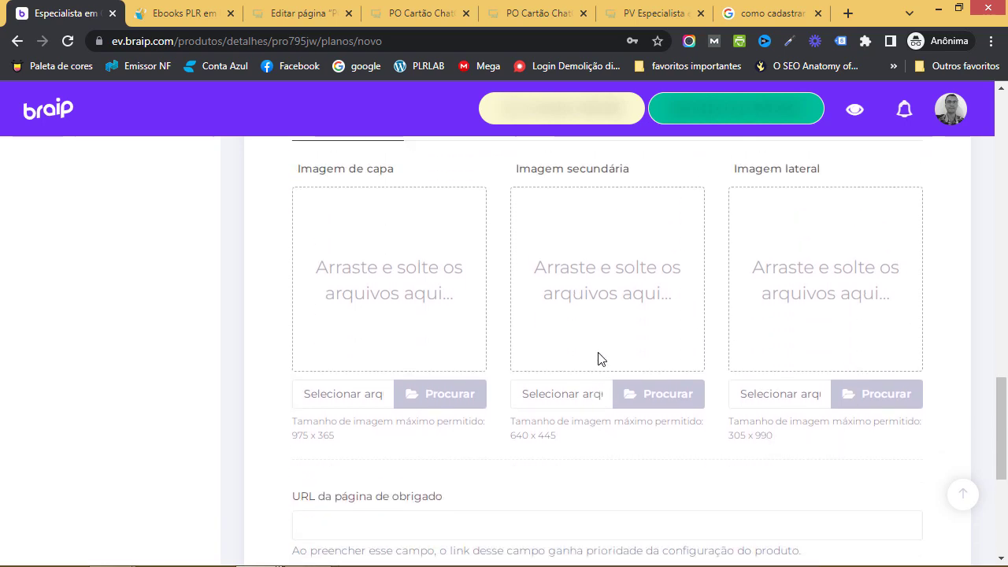
pyautogui.scroll(1, 598, 358)
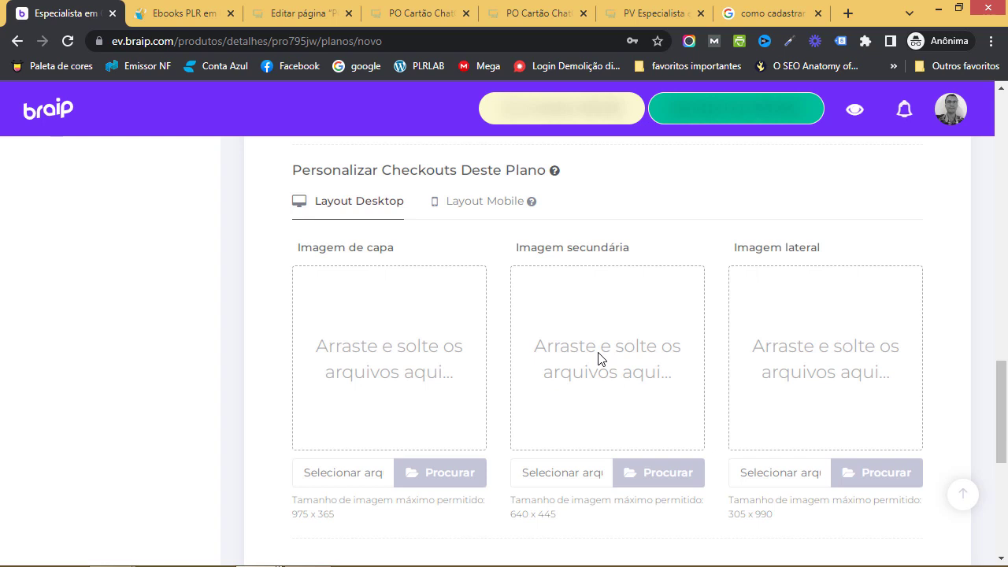
pyautogui.scroll(-1, 551, 360)
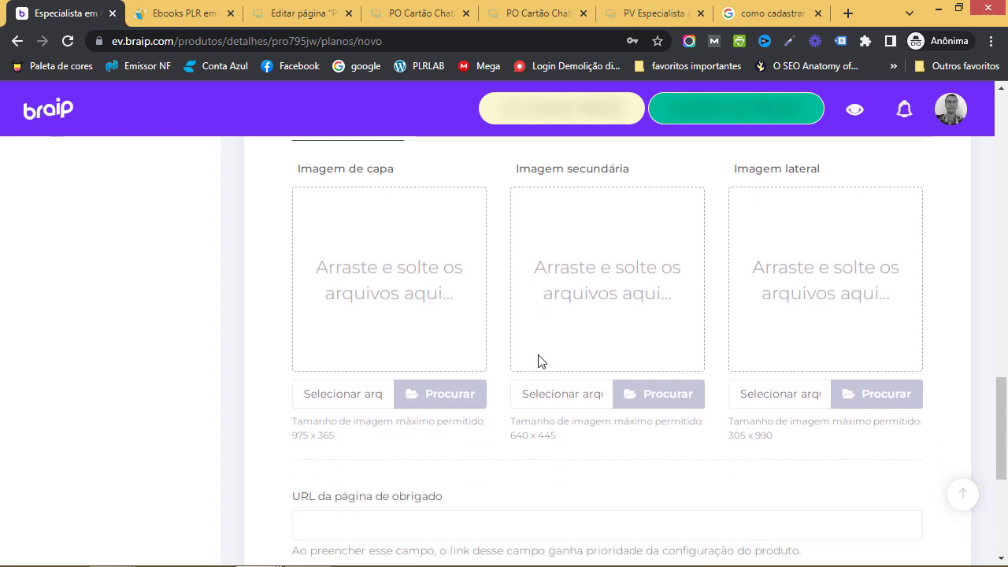
pyautogui.scroll(1, 538, 360)
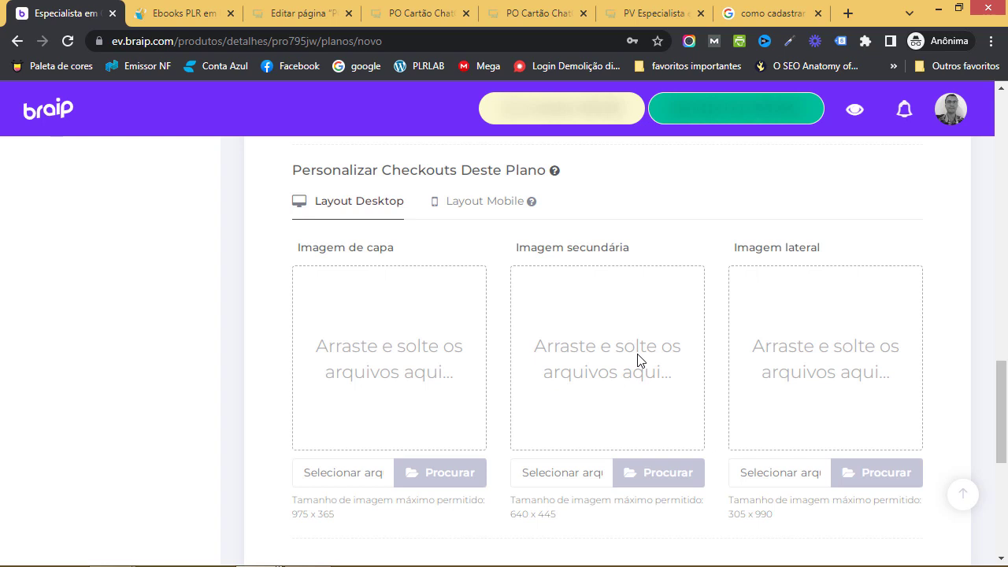
pyautogui.scroll(-5, 598, 360)
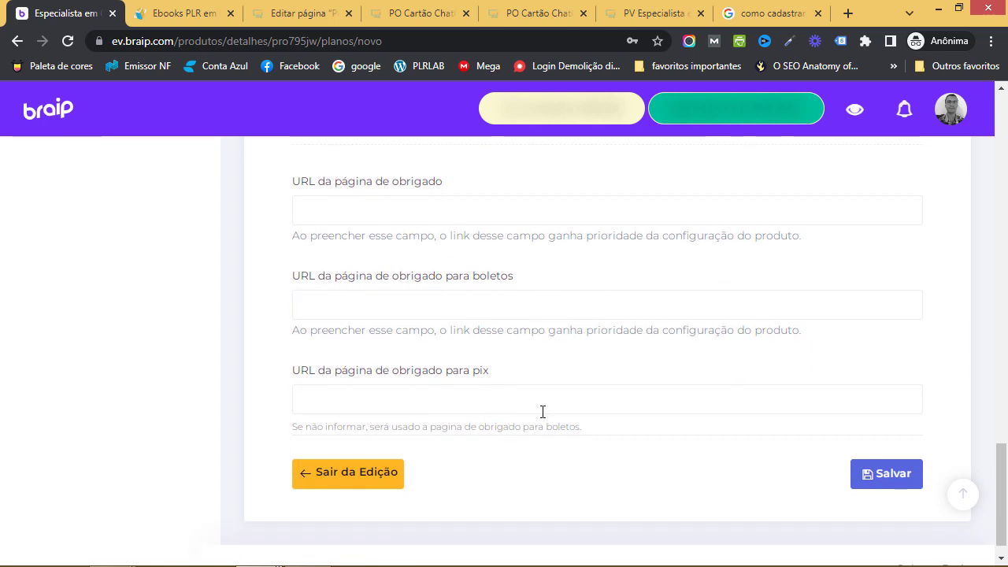
# Try saving the plan, get the Campo obrigatório error, and review the Loja tab
pyautogui.click(872, 475)
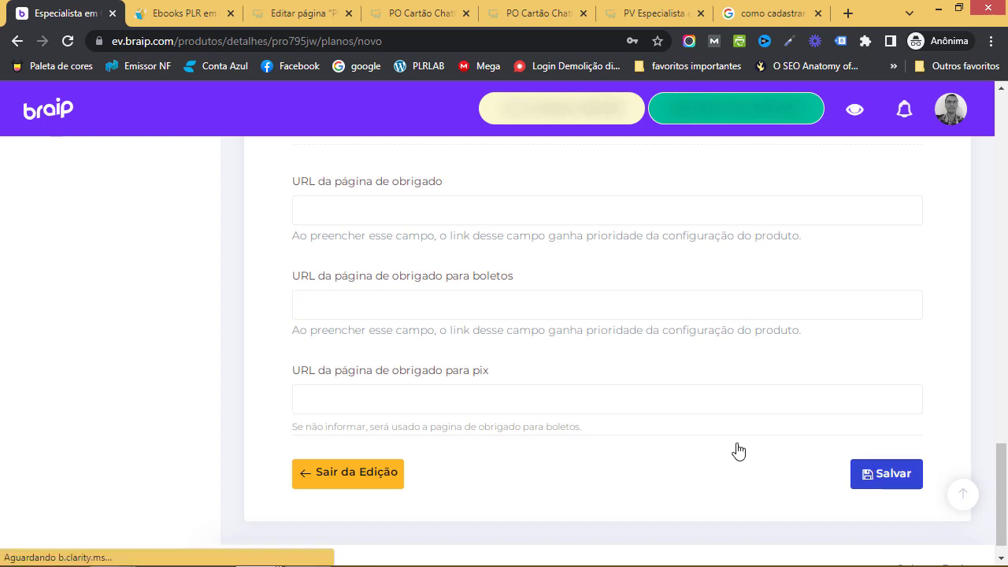
pyautogui.scroll(1, 679, 365)
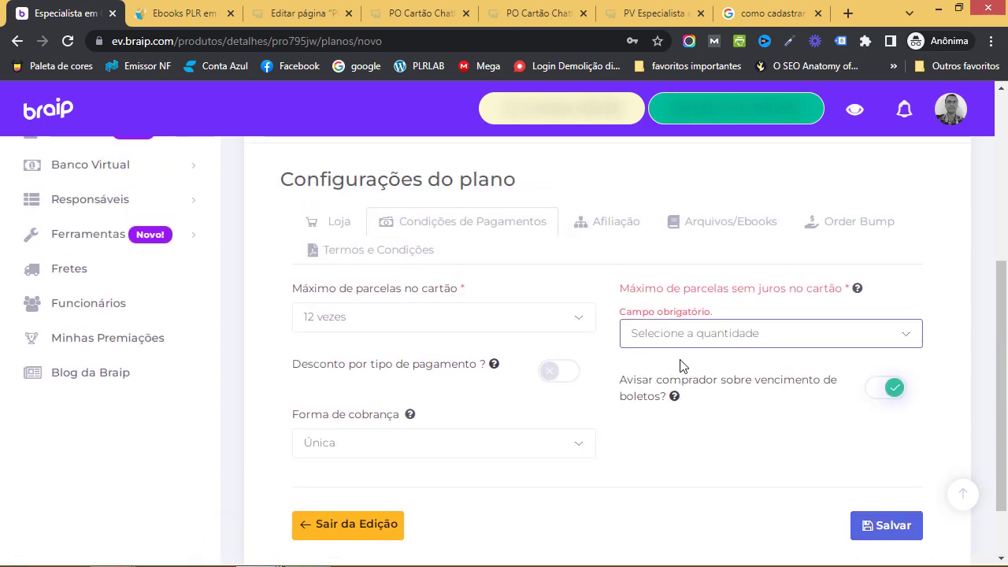
pyautogui.click(333, 226)
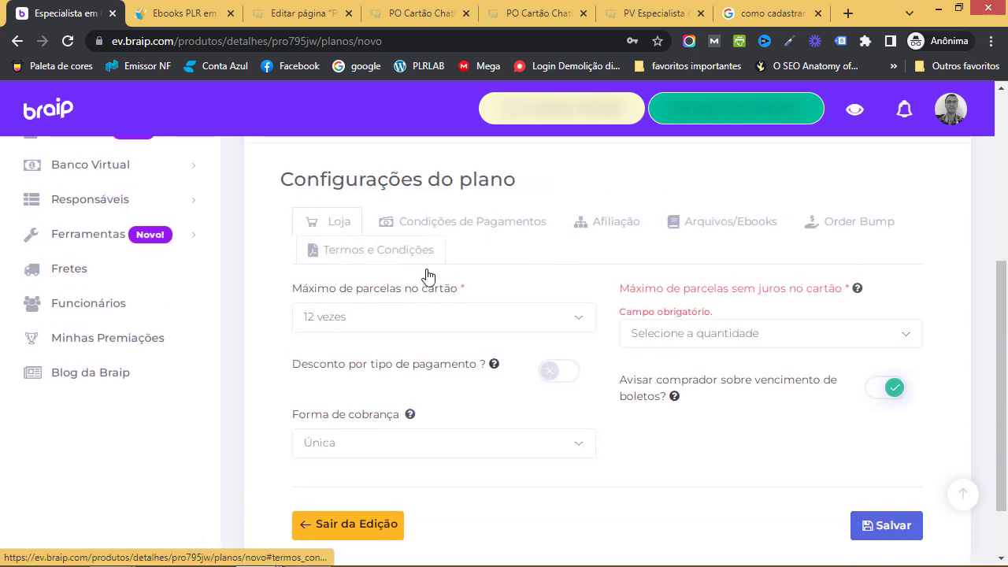
pyautogui.scroll(-3, 585, 348)
pyautogui.scroll(4, 478, 349)
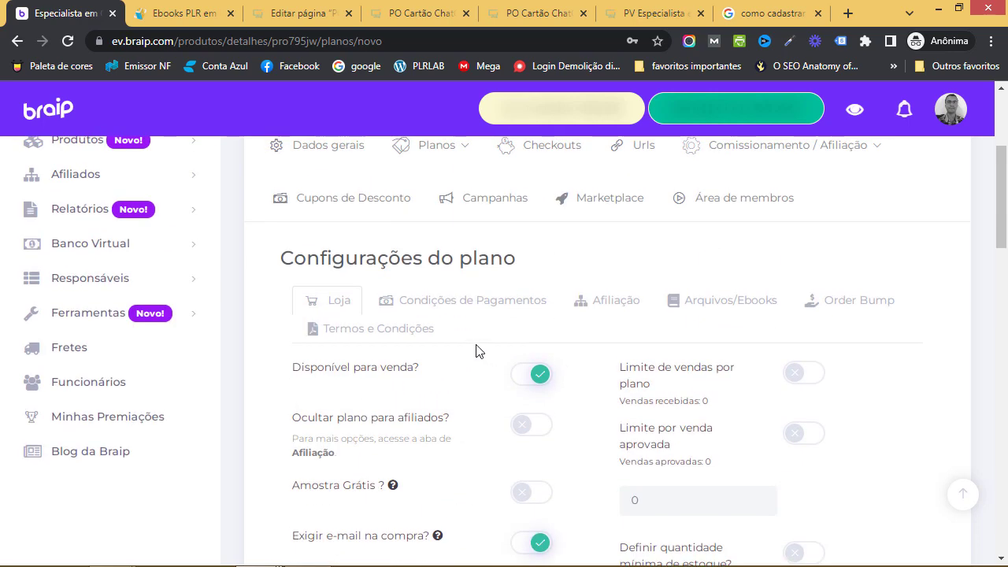
pyautogui.scroll(1, 495, 342)
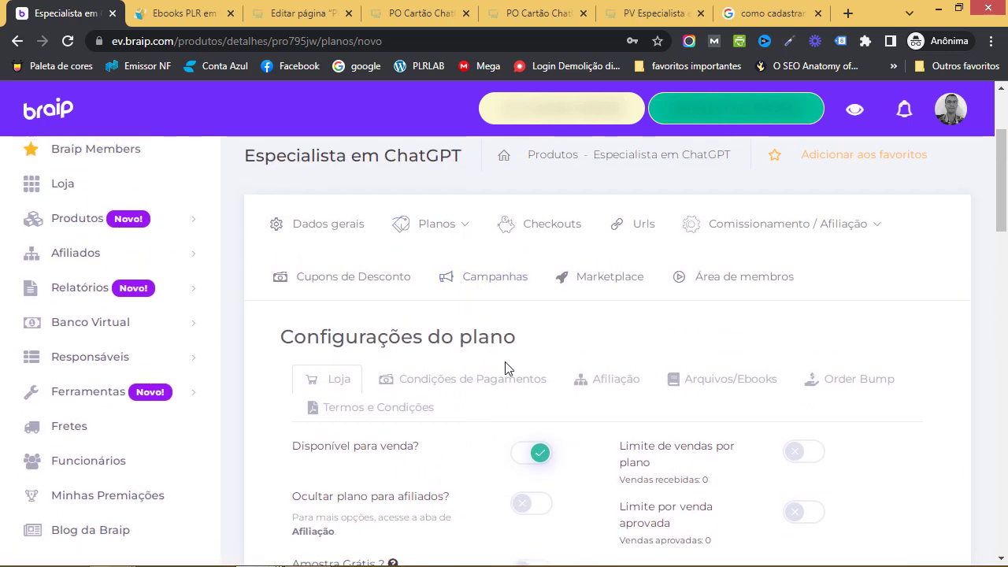
pyautogui.scroll(-1, 448, 269)
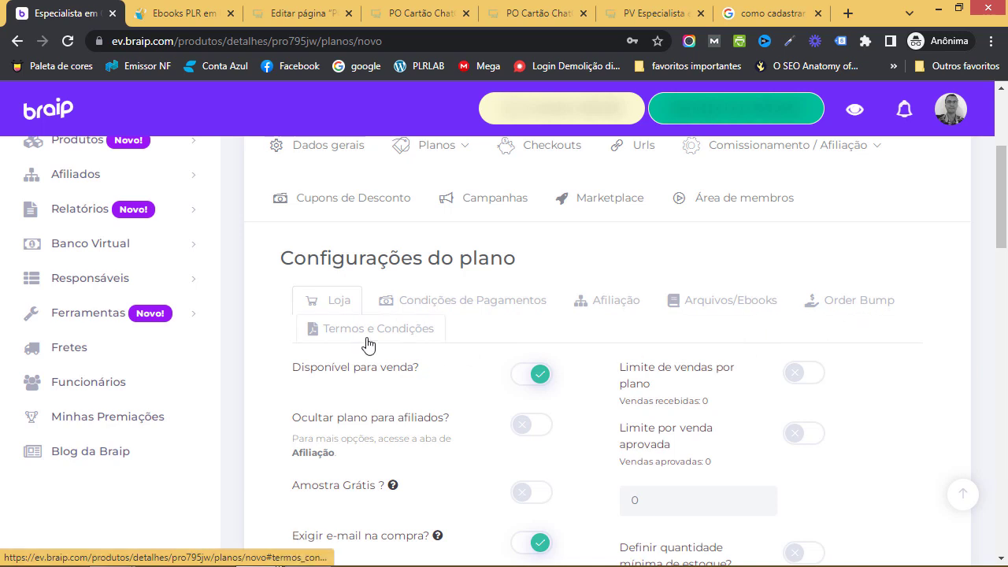
# Return to Condições de Pagamentos and check the card installments list without changing it
pyautogui.click(463, 304)
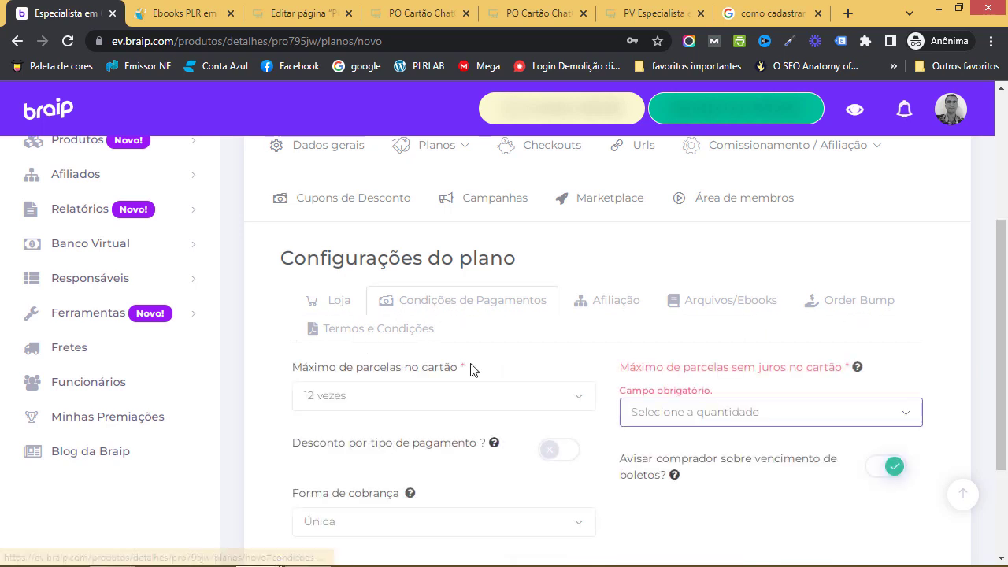
pyautogui.scroll(-1, 472, 372)
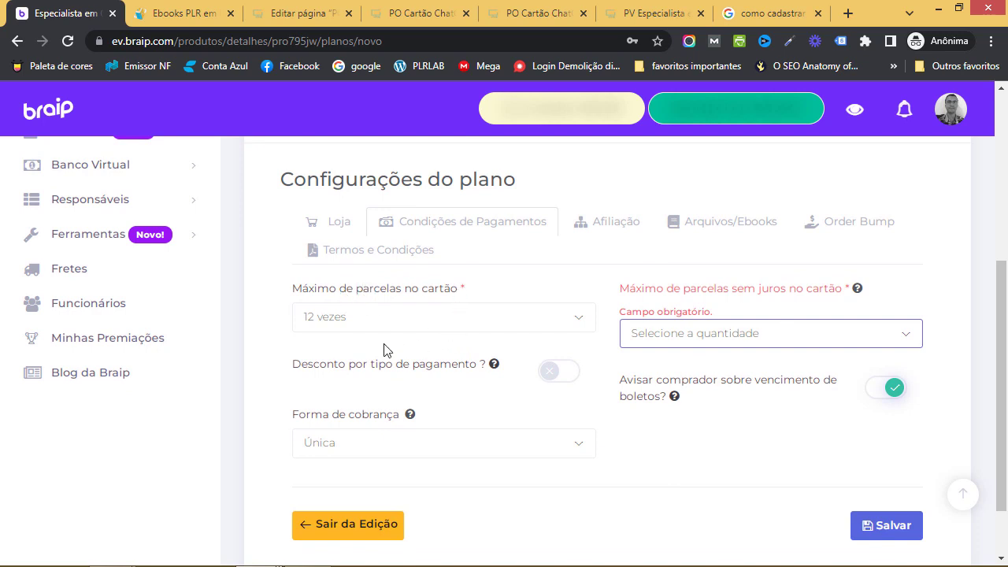
pyautogui.click(510, 328)
pyautogui.click(270, 335)
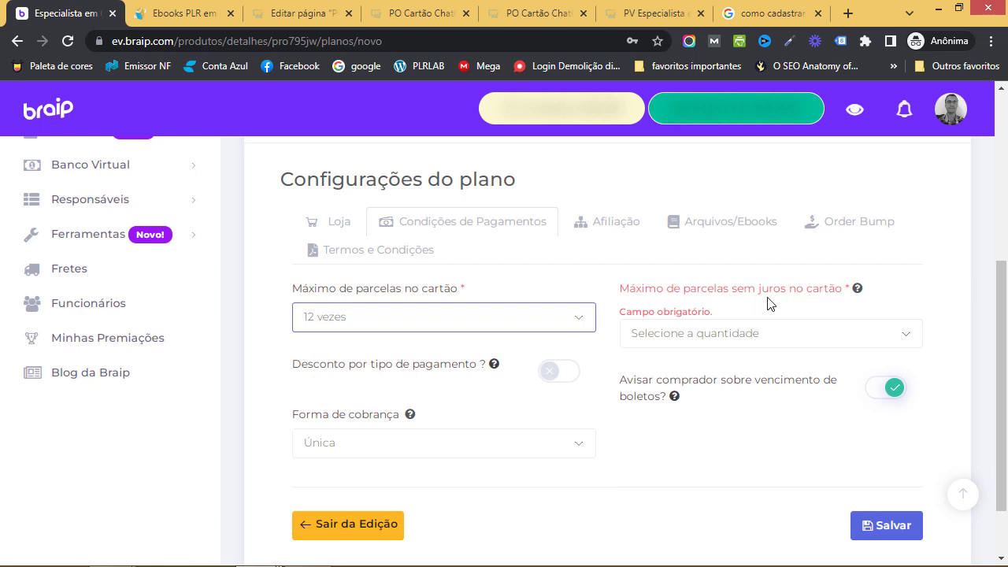
# Set Máximo de parcelas sem juros to 1 vez
pyautogui.click(845, 331)
pyautogui.scroll(-3, 745, 461)
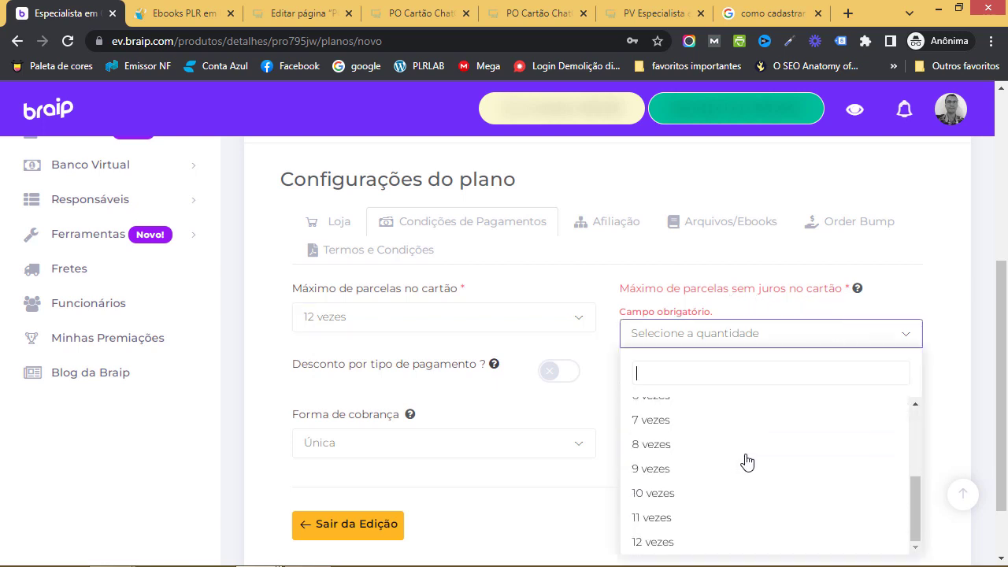
pyautogui.click(685, 542)
pyautogui.click(707, 414)
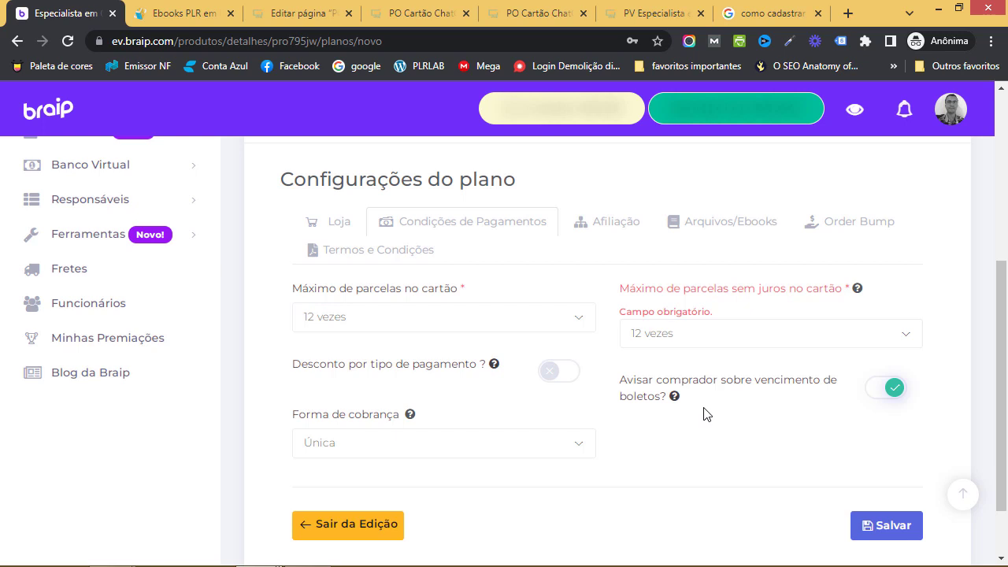
pyautogui.click(792, 342)
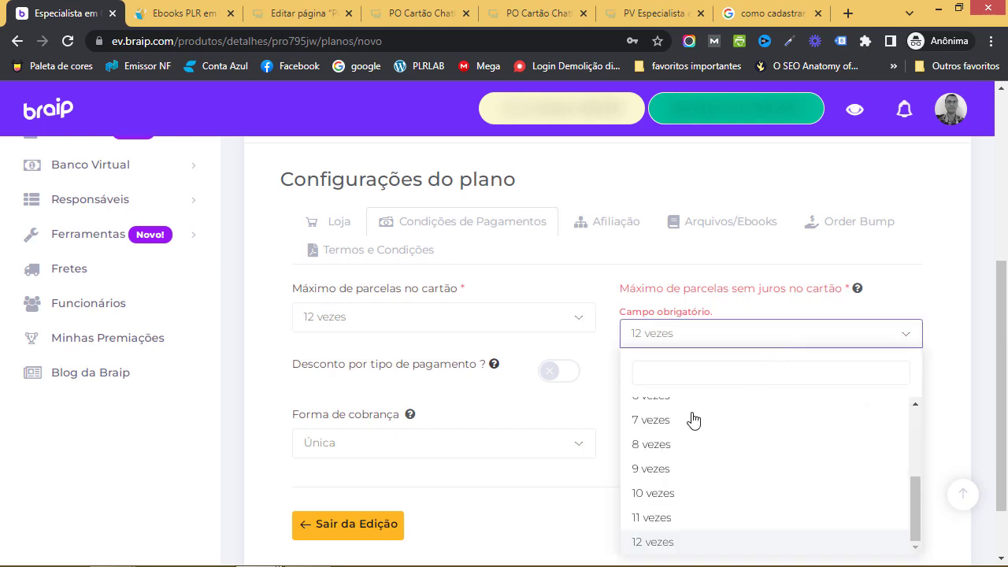
pyautogui.scroll(3, 694, 429)
pyautogui.click(679, 434)
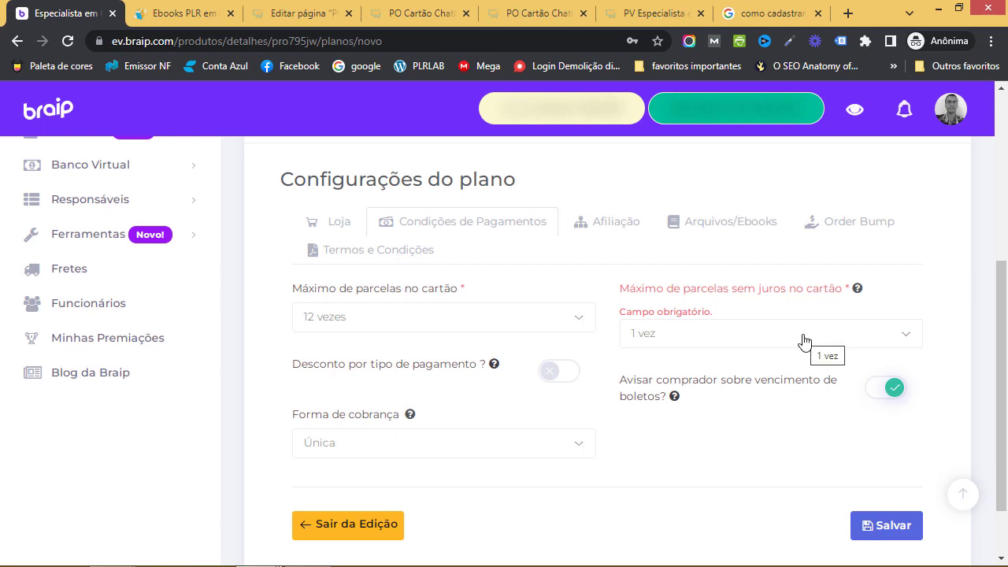
# Turn discounts by payment type on, then back off
pyautogui.scroll(-2, 724, 365)
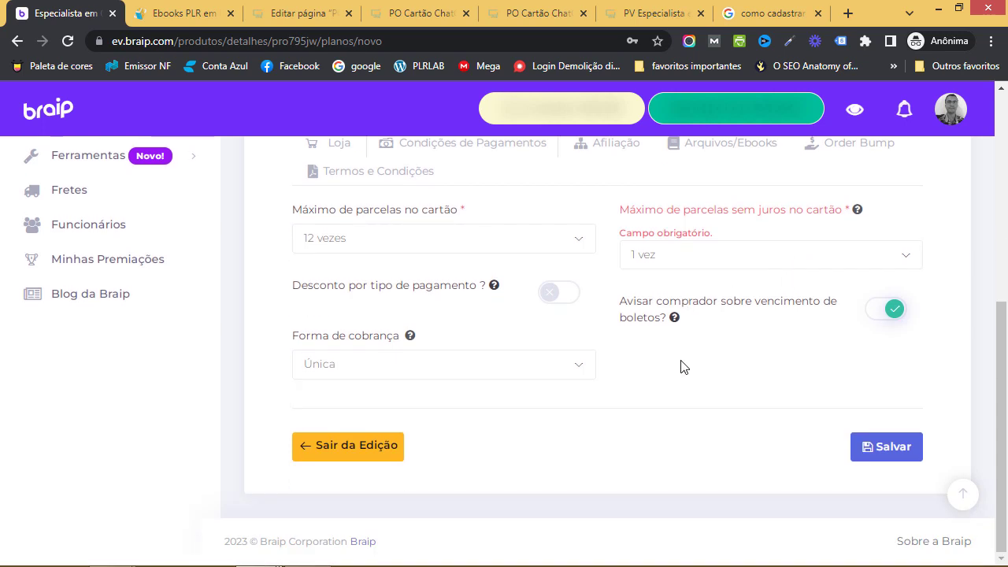
pyautogui.moveTo(493, 290)
pyautogui.click(547, 297)
pyautogui.scroll(-2, 445, 373)
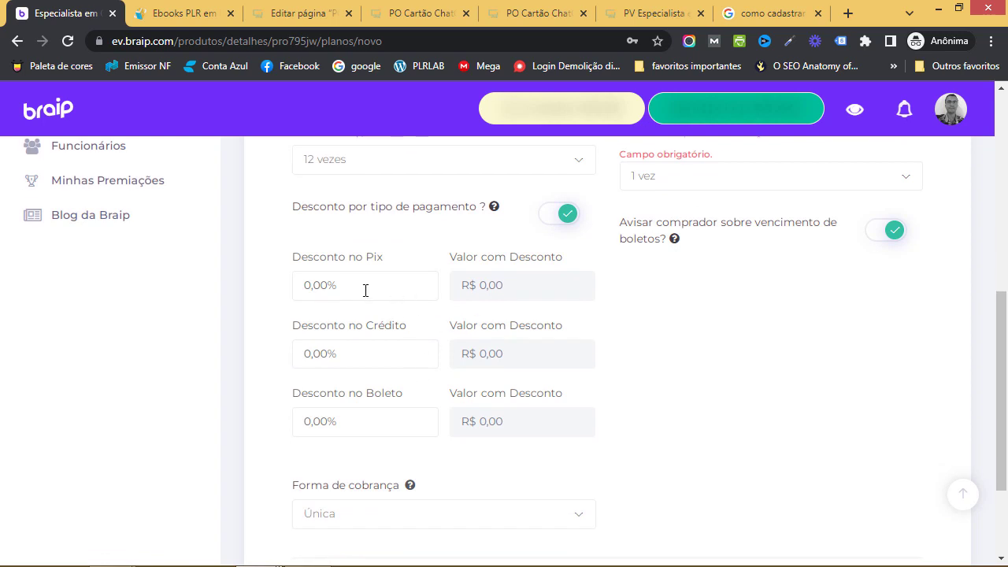
pyautogui.click(563, 218)
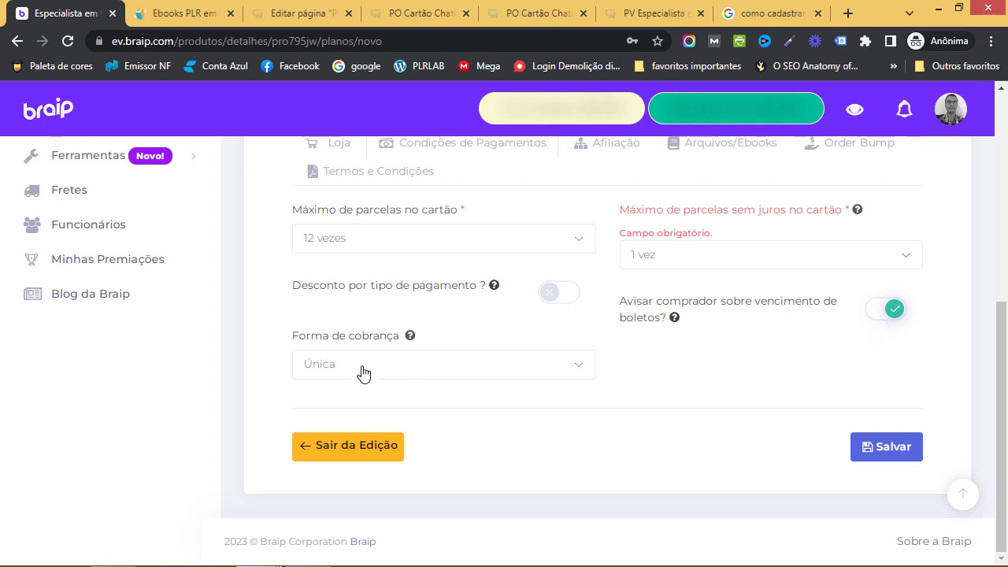
# Keep Forma de cobrança as Única and save the new plan
pyautogui.click(514, 377)
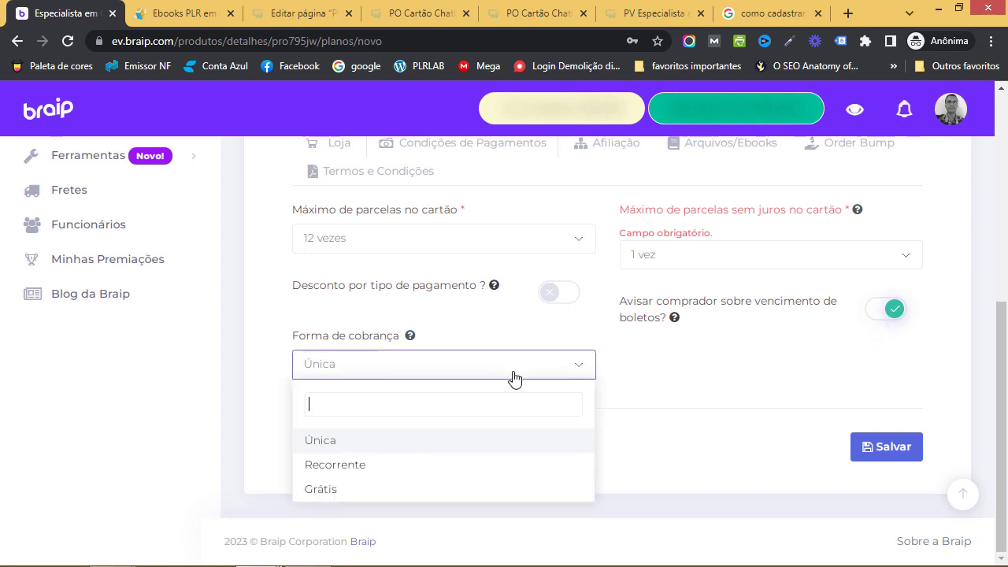
pyautogui.click(411, 444)
pyautogui.click(471, 372)
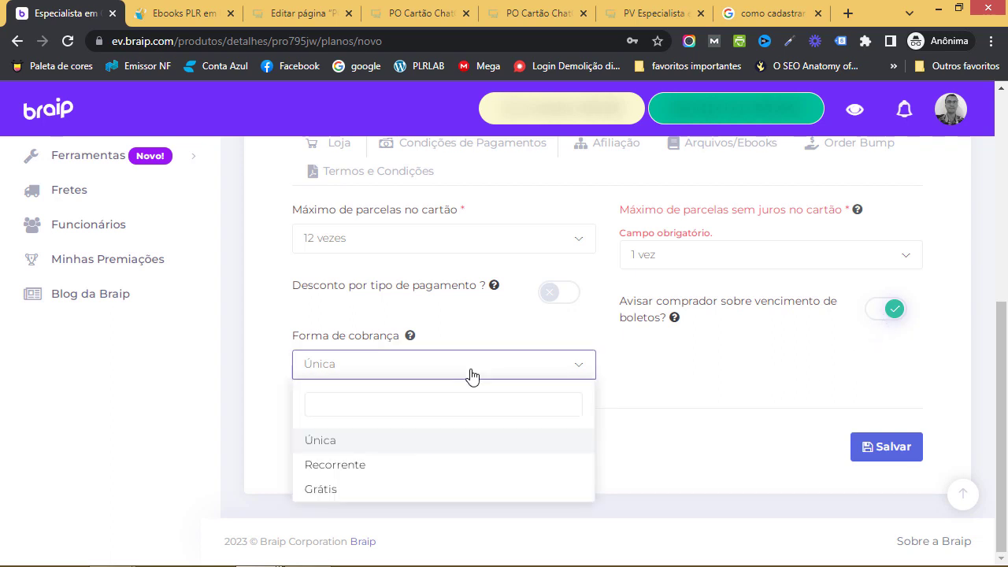
pyautogui.click(371, 444)
pyautogui.click(870, 446)
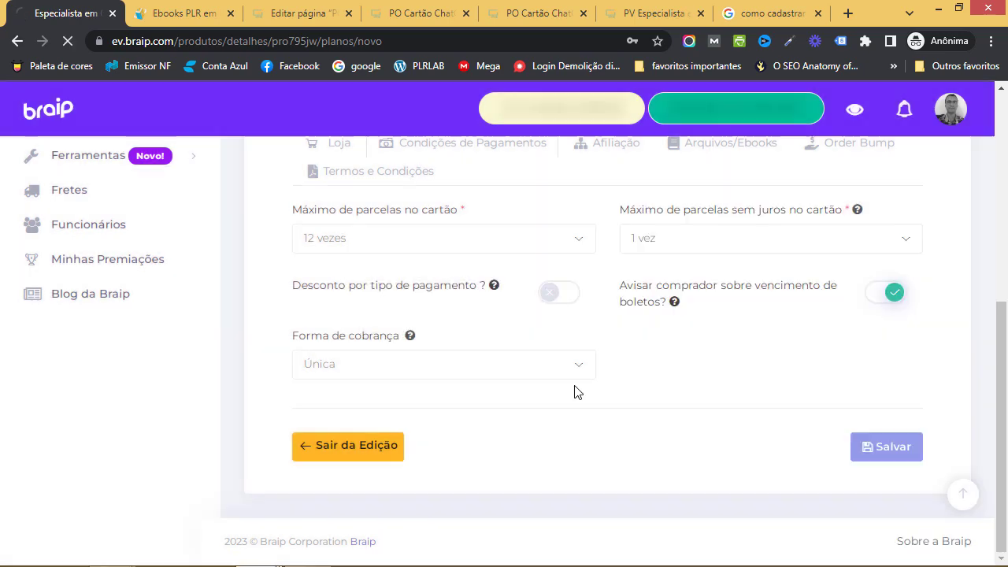
# Edit Plano Padrão and go through the Afiliação tab to the empty Arquivos/Ebooks section
pyautogui.scroll(-3, 637, 407)
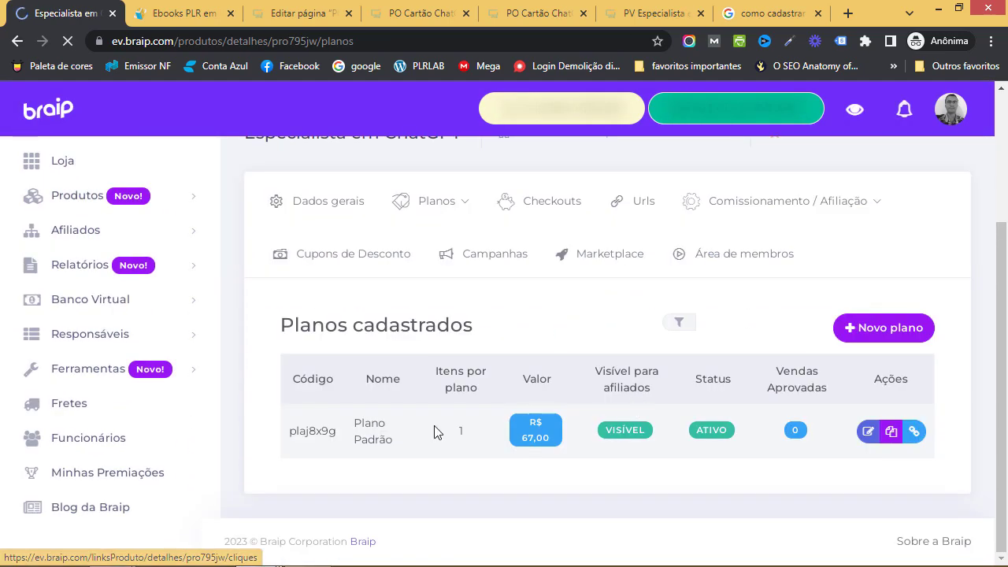
pyautogui.scroll(-1, 891, 484)
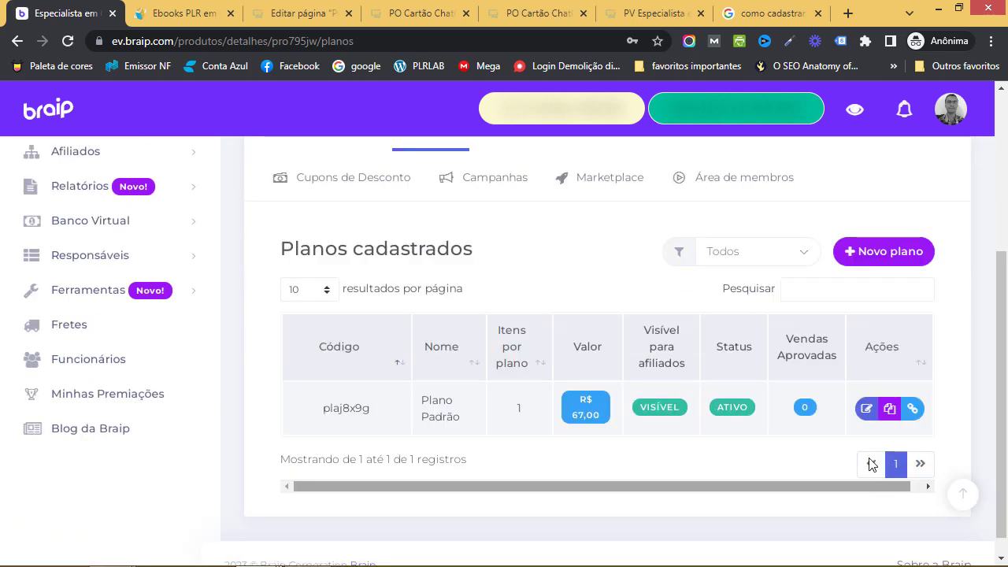
pyautogui.click(866, 411)
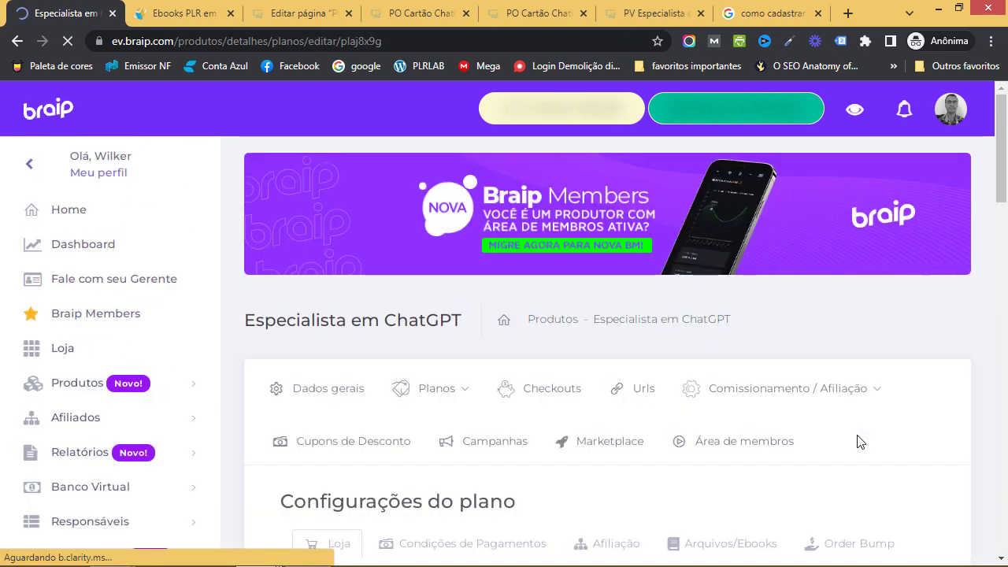
pyautogui.scroll(-2, 538, 394)
pyautogui.scroll(-1, 538, 394)
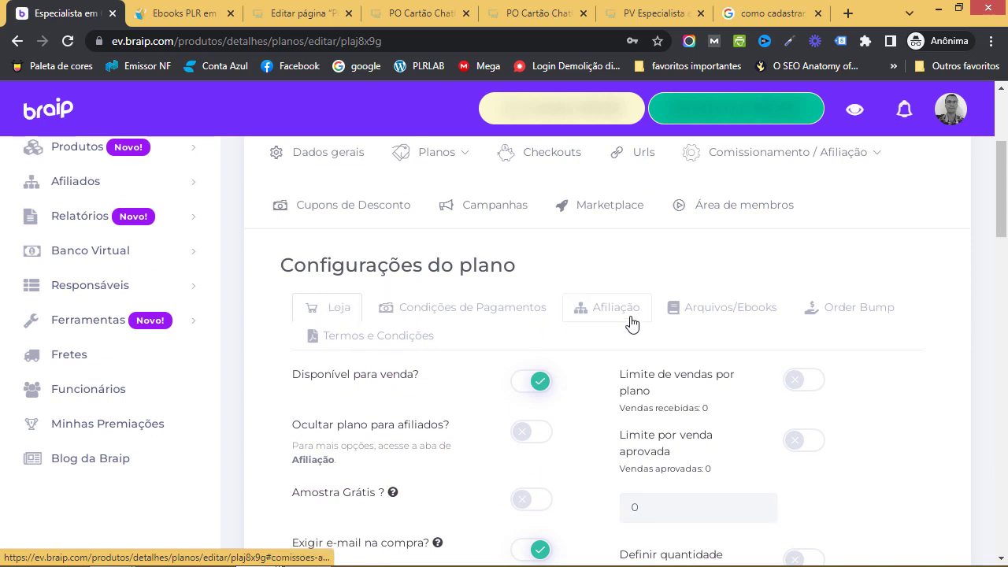
pyautogui.click(629, 320)
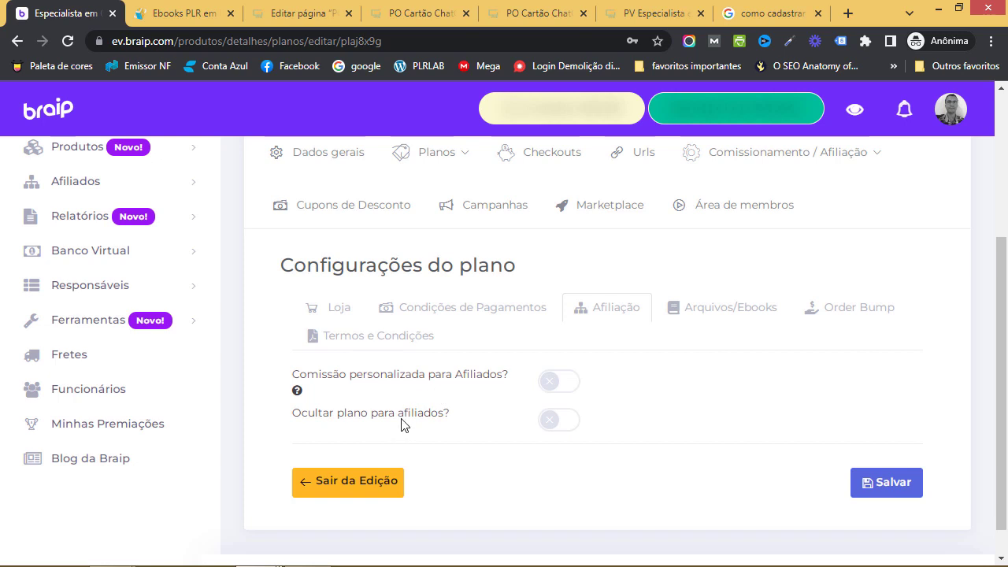
pyautogui.click(735, 323)
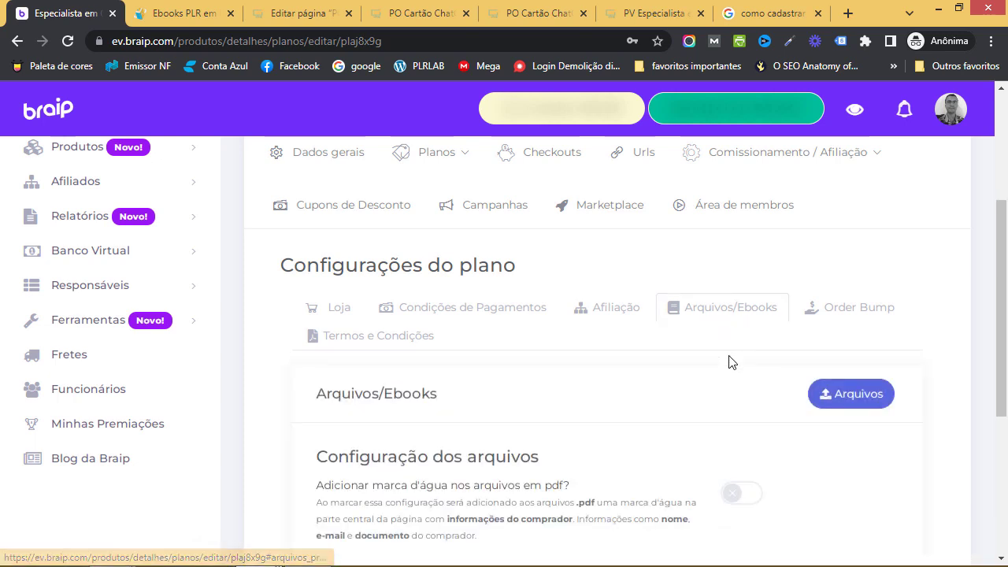
pyautogui.scroll(-2, 728, 362)
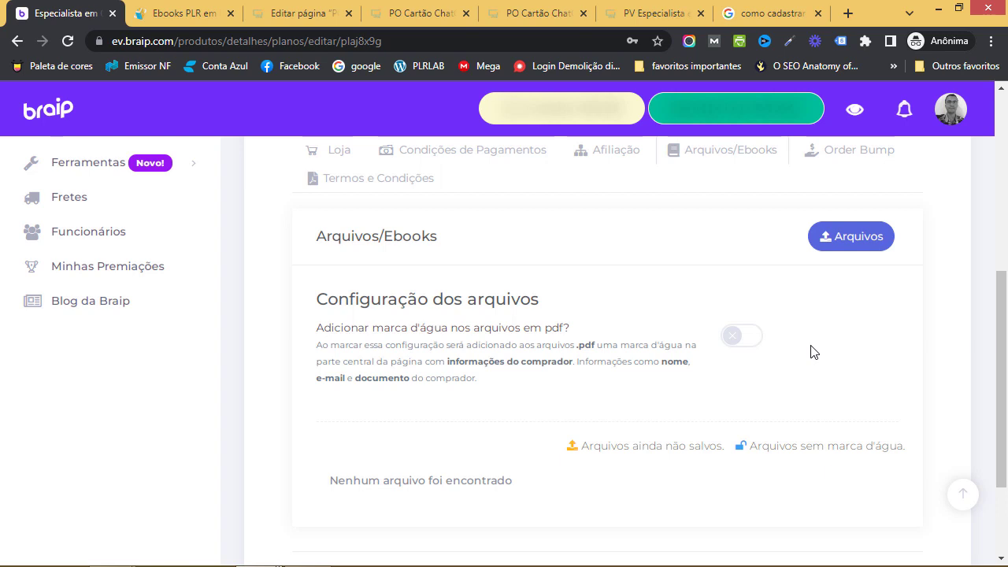
# Upload chatgpt.pdf from the e-book em português folder to the plan's files
pyautogui.click(854, 239)
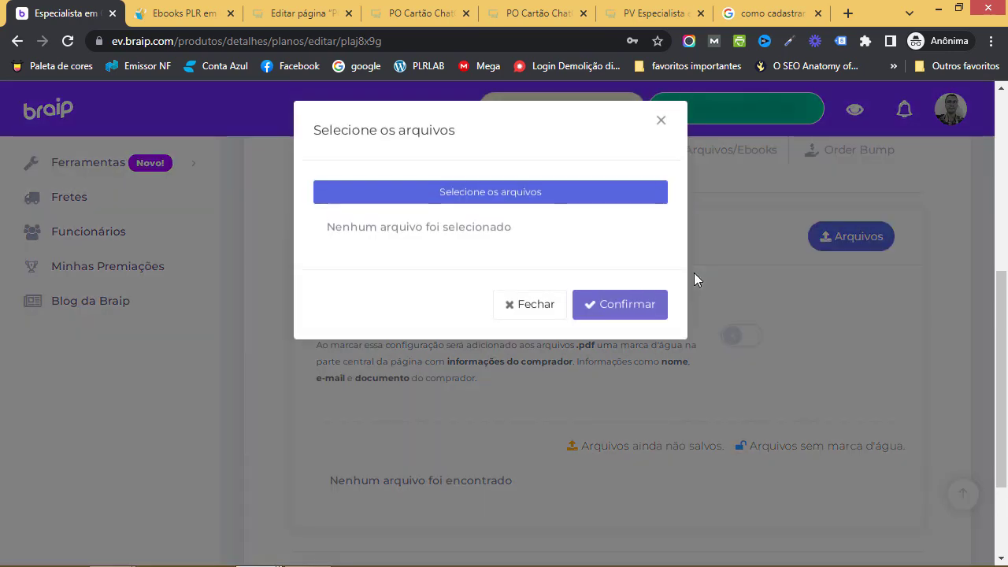
pyautogui.click(474, 199)
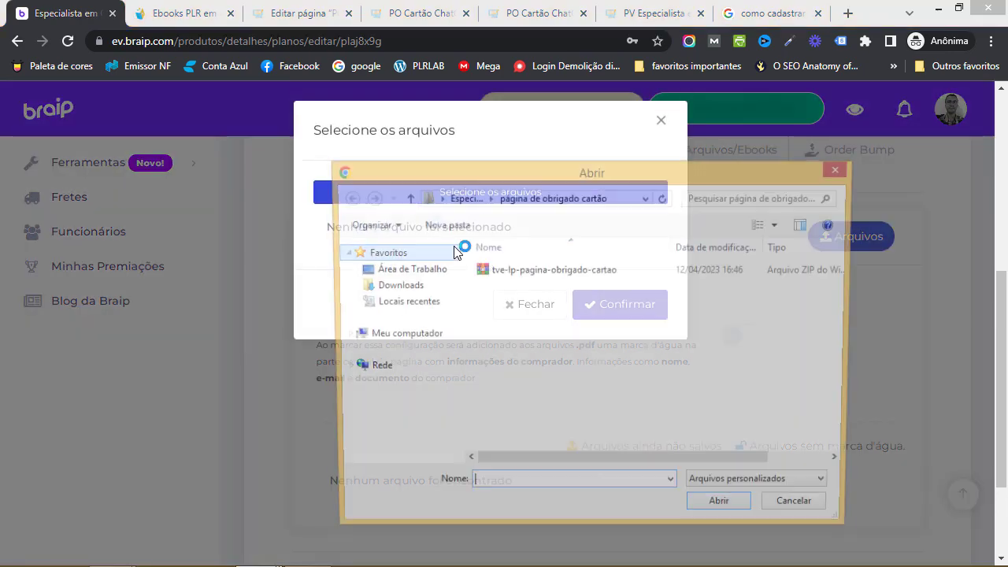
pyautogui.click(465, 198)
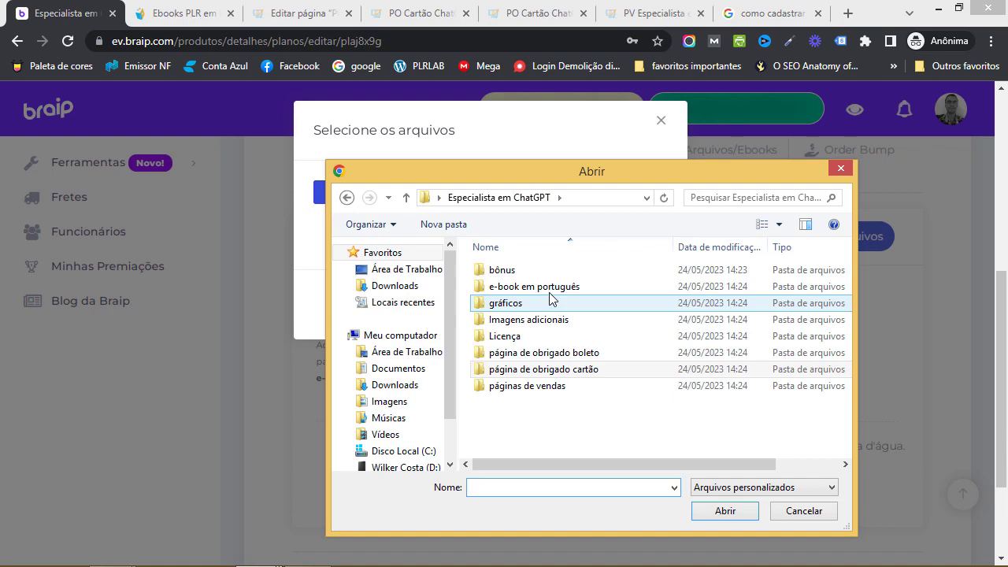
pyautogui.doubleClick(547, 288)
pyautogui.click(522, 288)
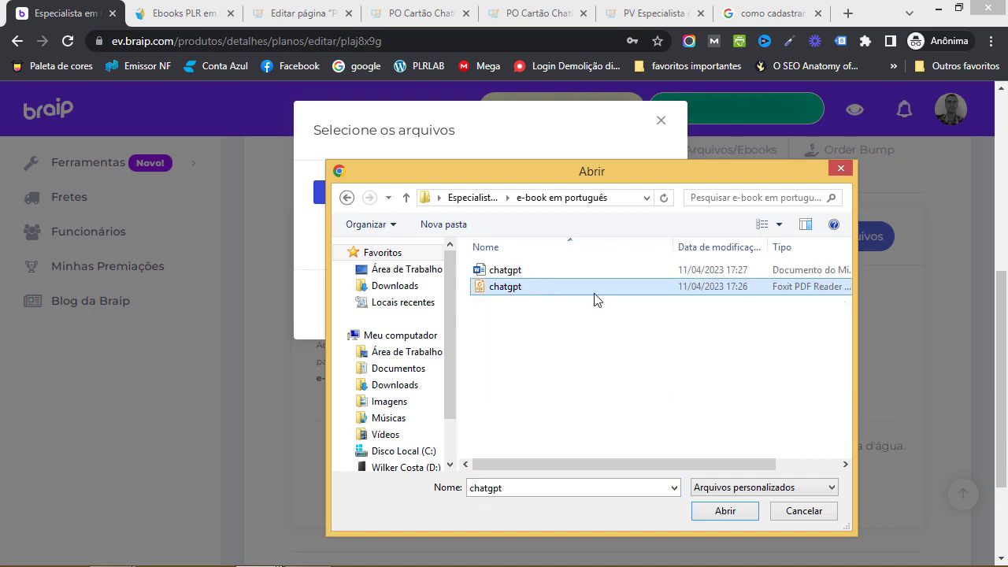
pyautogui.click(725, 511)
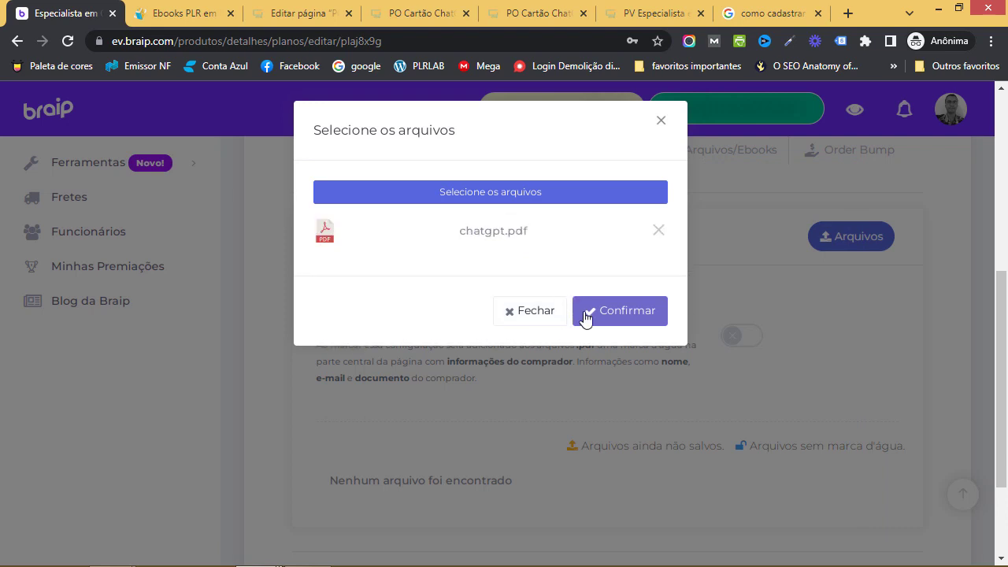
pyautogui.click(610, 315)
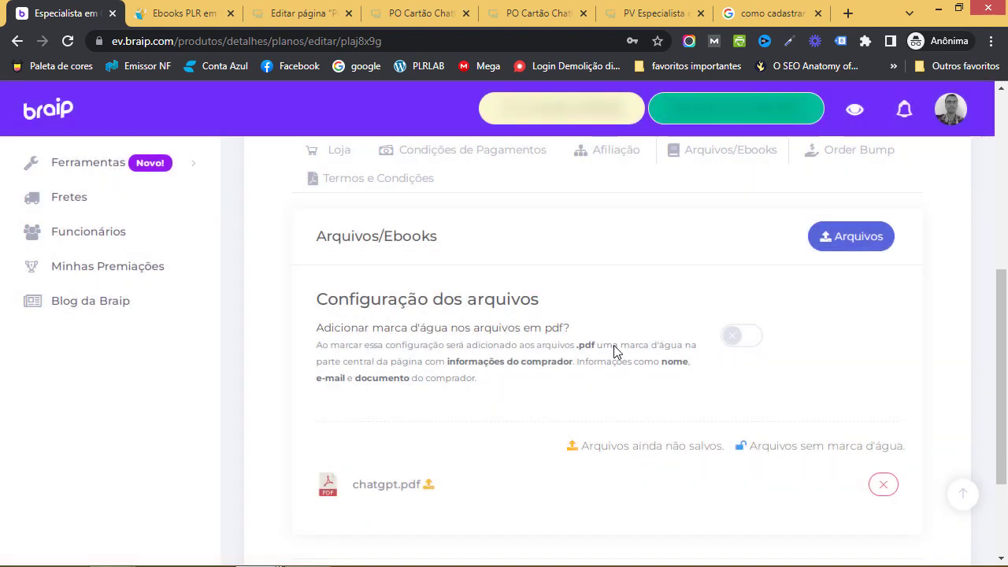
# Enable Adicionar marca d'água for PDF files and save the plan
pyautogui.scroll(-1, 614, 352)
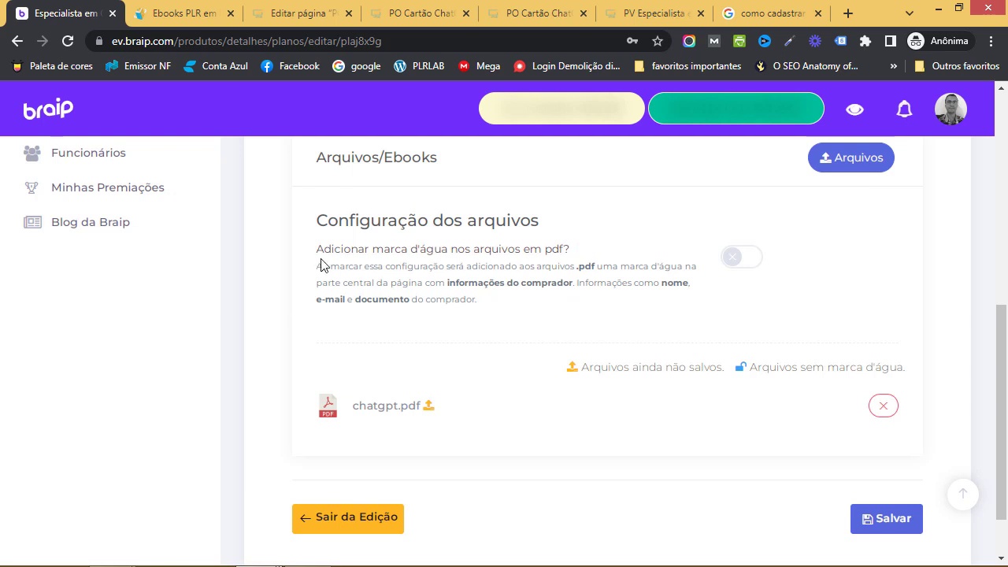
pyautogui.click(725, 261)
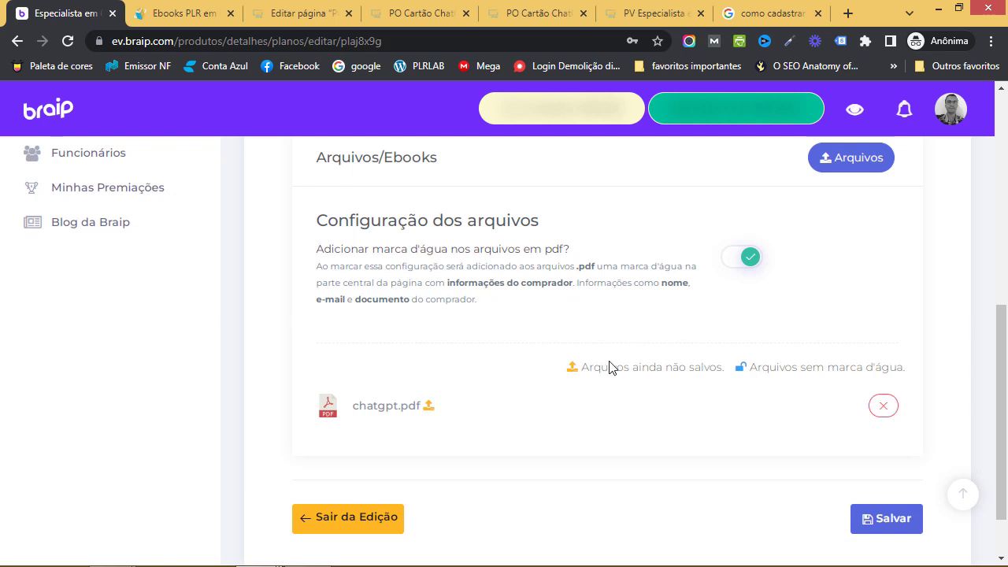
pyautogui.scroll(-2, 749, 347)
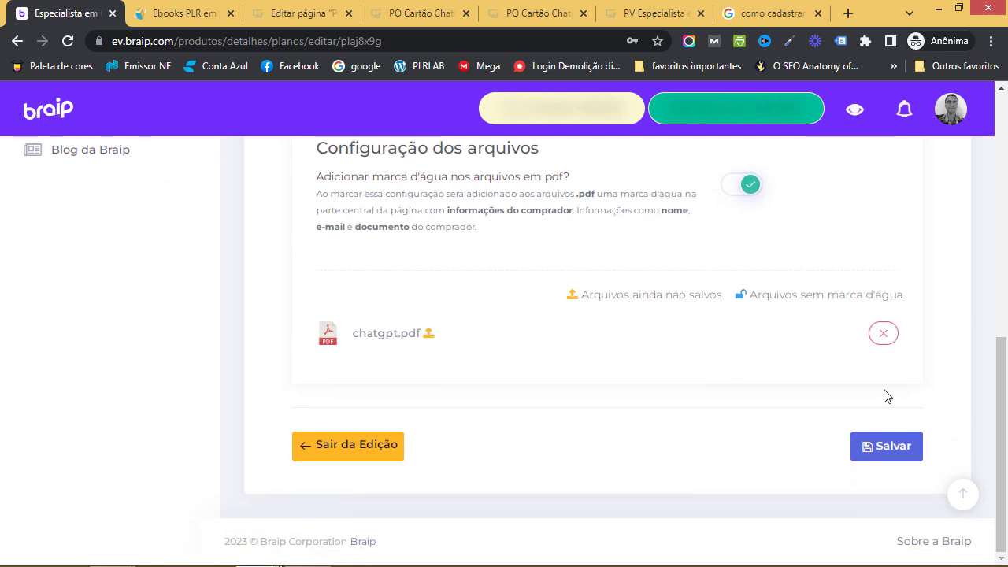
pyautogui.click(817, 434)
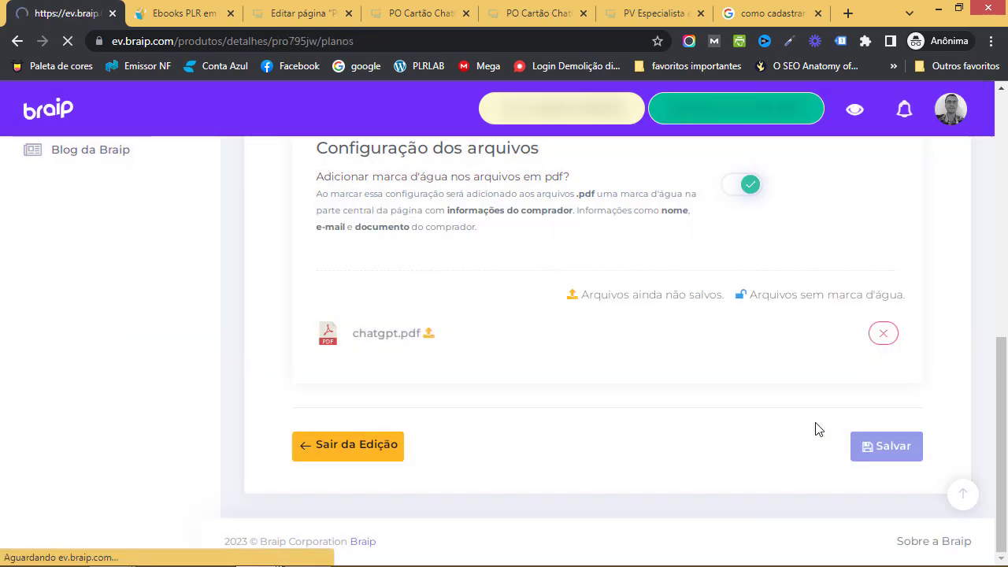
# Reopen Plano Padrão, verify chatgpt.pdf under Arquivos/Ebooks, then view its Order Bump settings
pyautogui.scroll(-3, 815, 429)
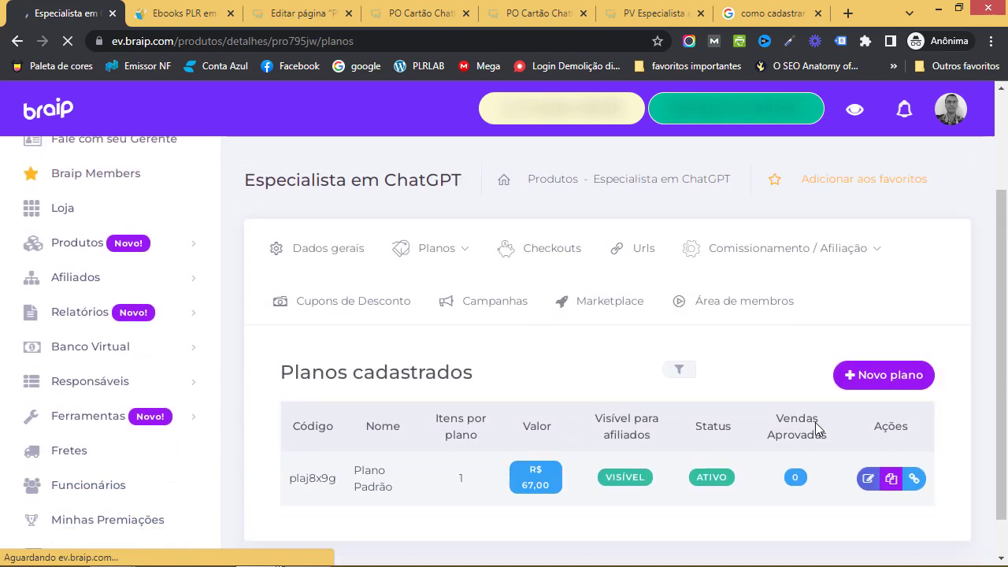
pyautogui.scroll(-2, 844, 421)
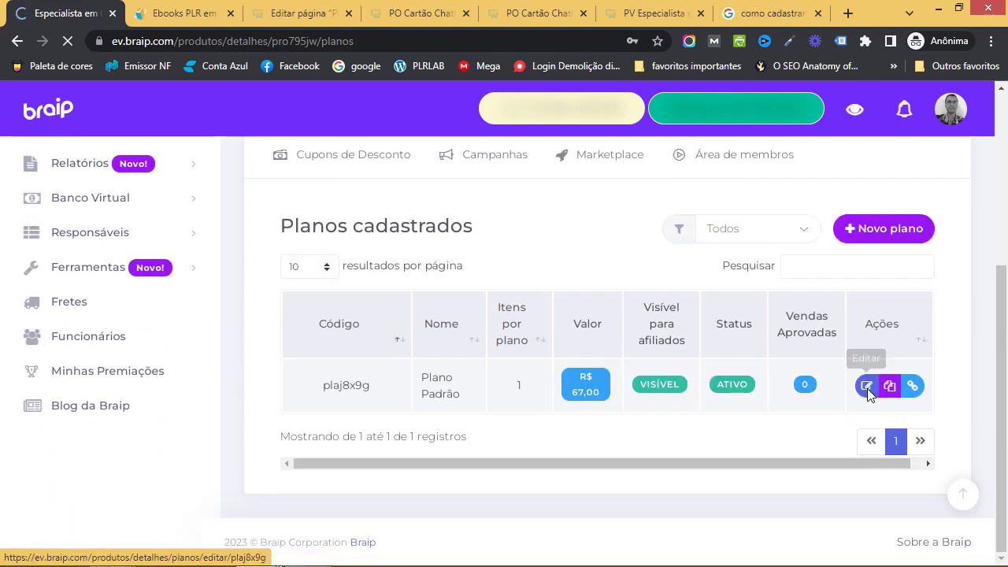
pyautogui.click(867, 386)
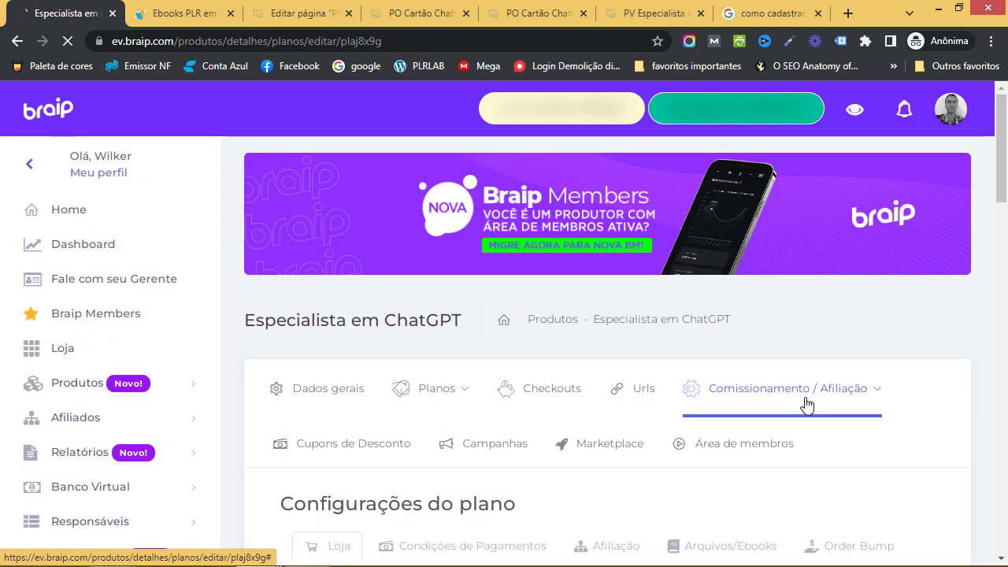
pyautogui.scroll(-2, 807, 406)
pyautogui.scroll(-3, 804, 390)
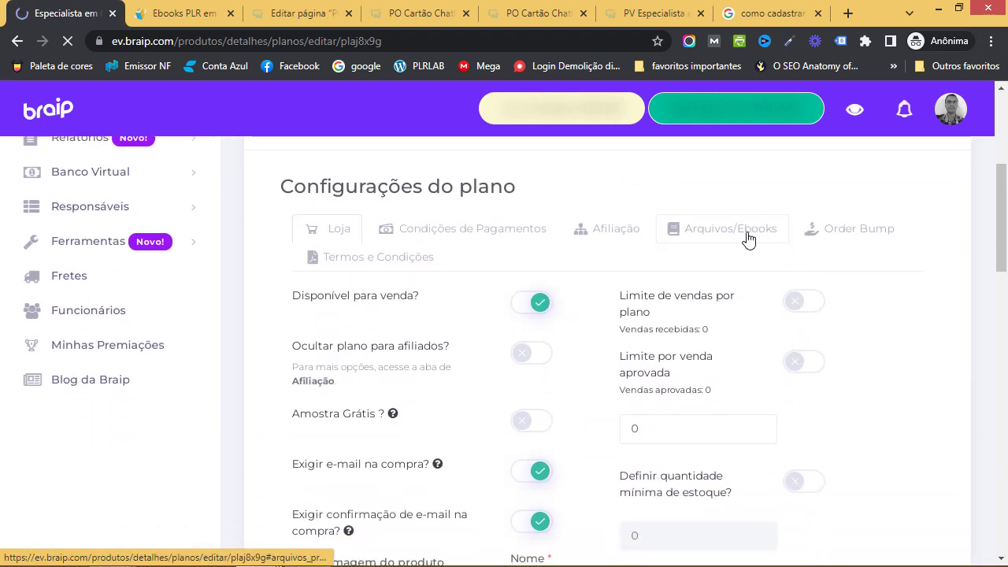
pyautogui.click(747, 248)
pyautogui.scroll(-3, 738, 335)
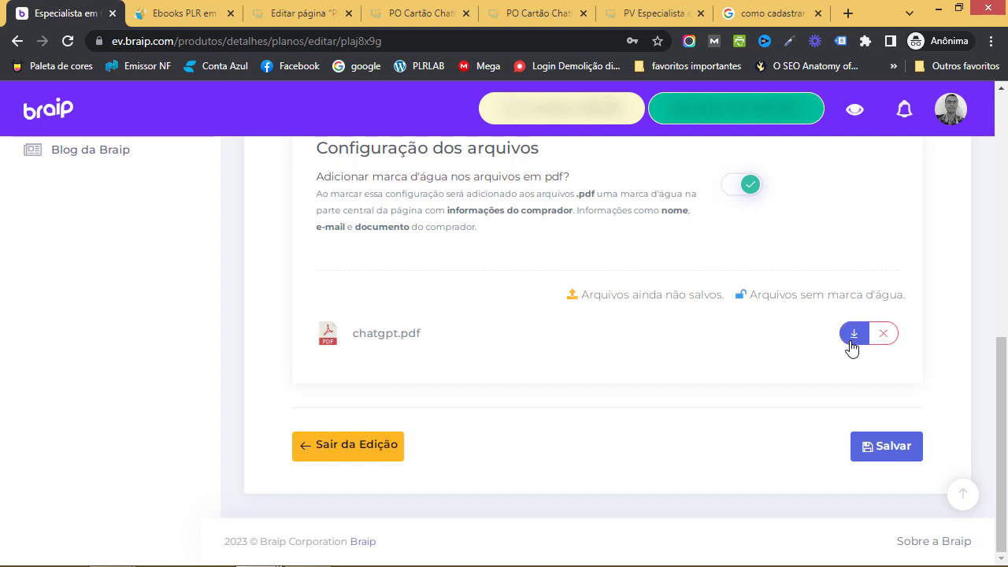
pyautogui.scroll(4, 691, 380)
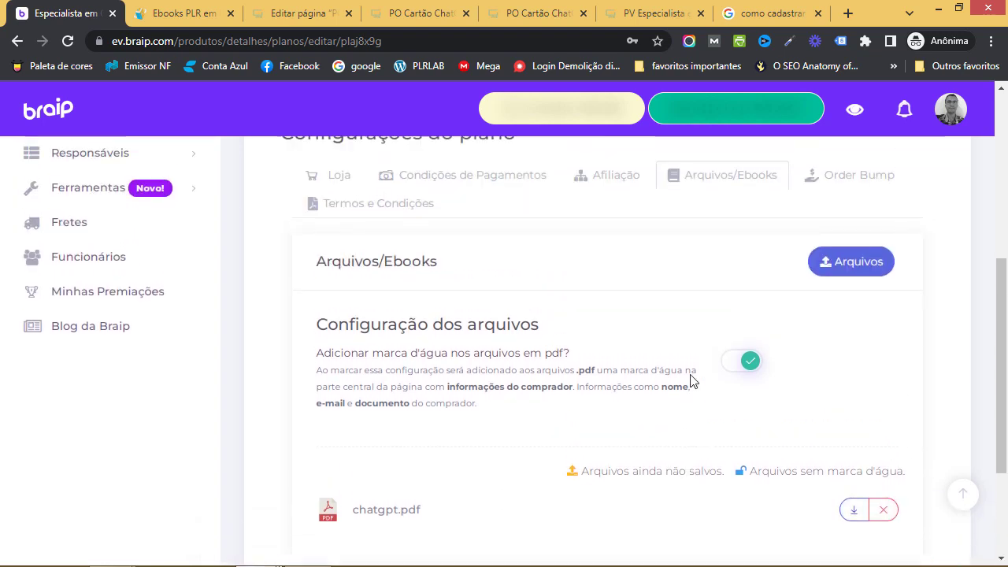
pyautogui.click(811, 323)
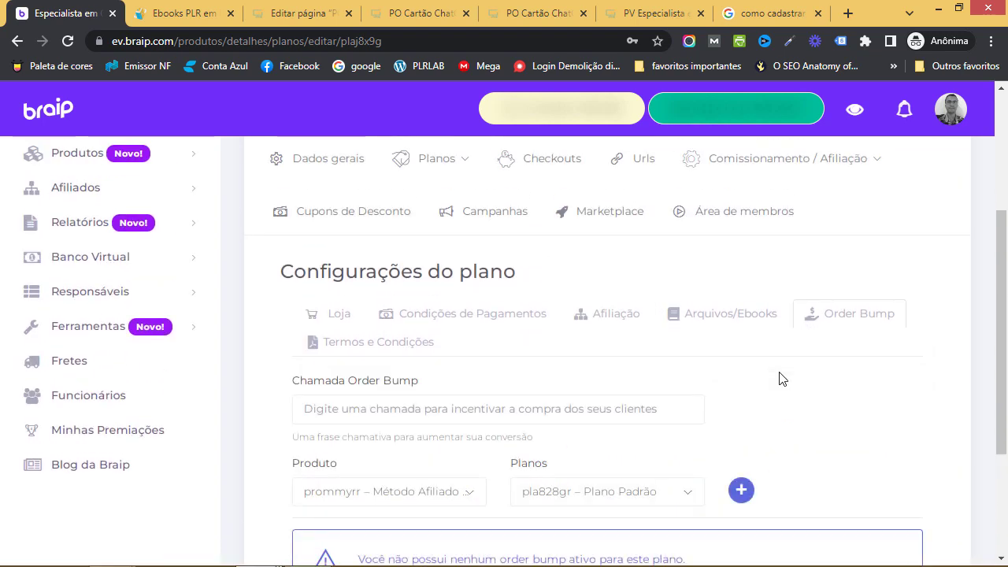
pyautogui.scroll(-2, 780, 376)
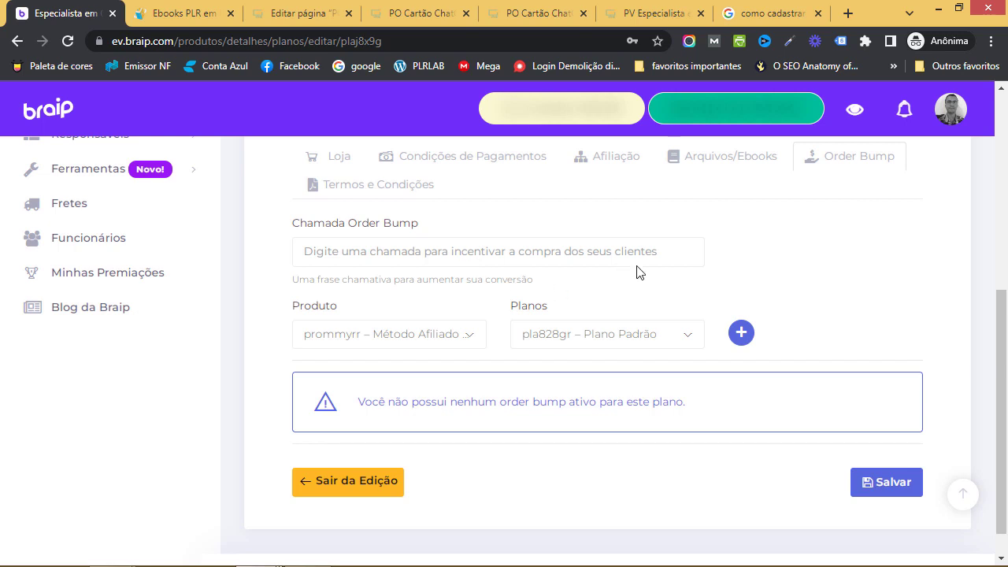
# Save the plan from Termos e Condições and confirm Plano Padrão at R$ 67,00 is listed as active
pyautogui.click(388, 194)
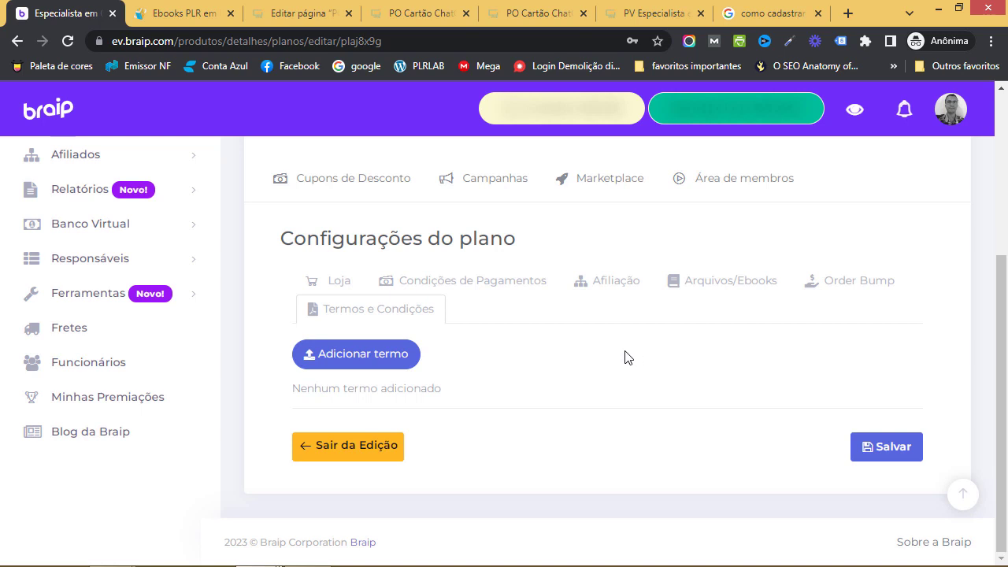
pyautogui.click(892, 446)
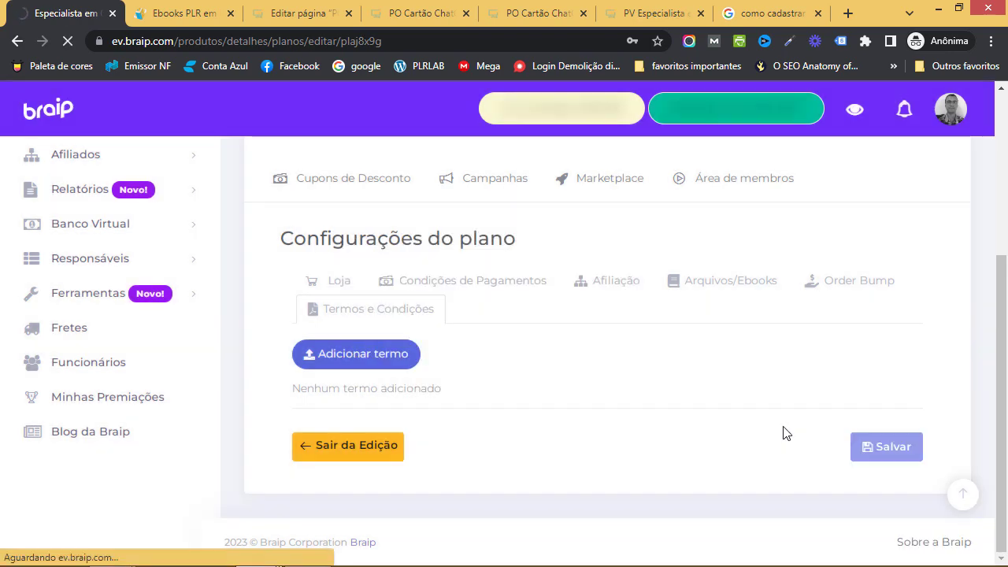
pyautogui.scroll(-4, 602, 389)
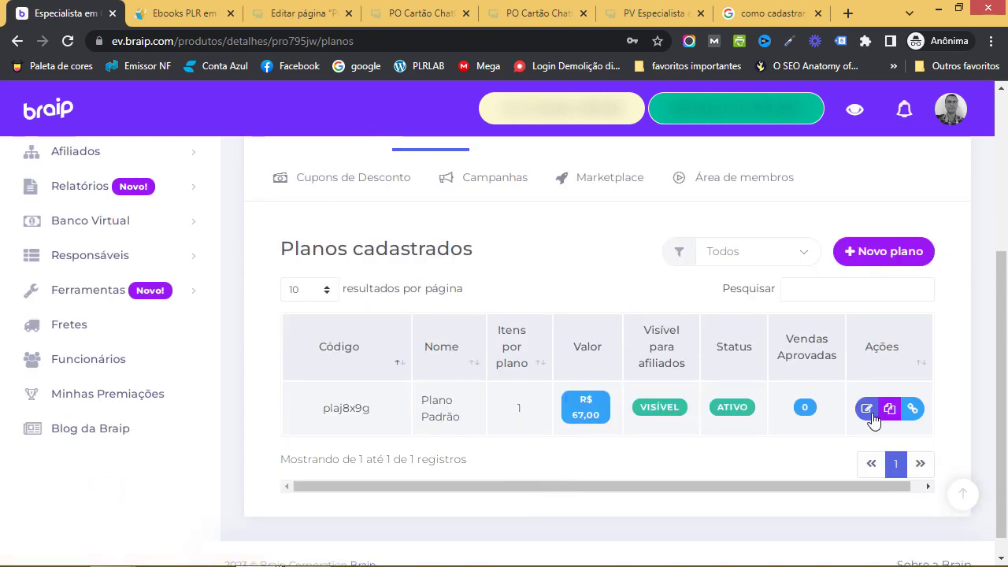
# Preview the Checkout Padrão page, switching between Boleto and Cartão de Crédito, then close the preview
pyautogui.click(912, 409)
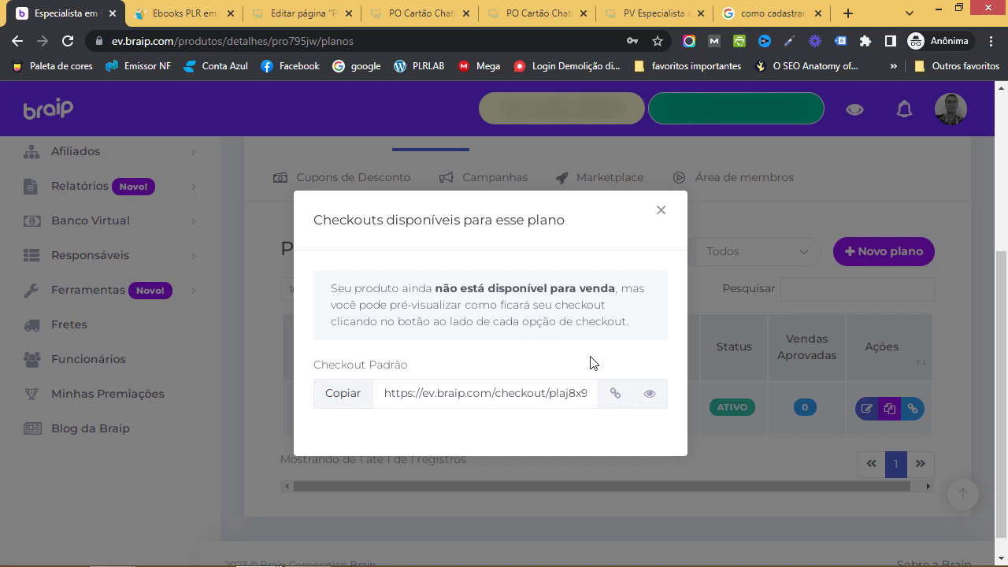
pyautogui.click(647, 397)
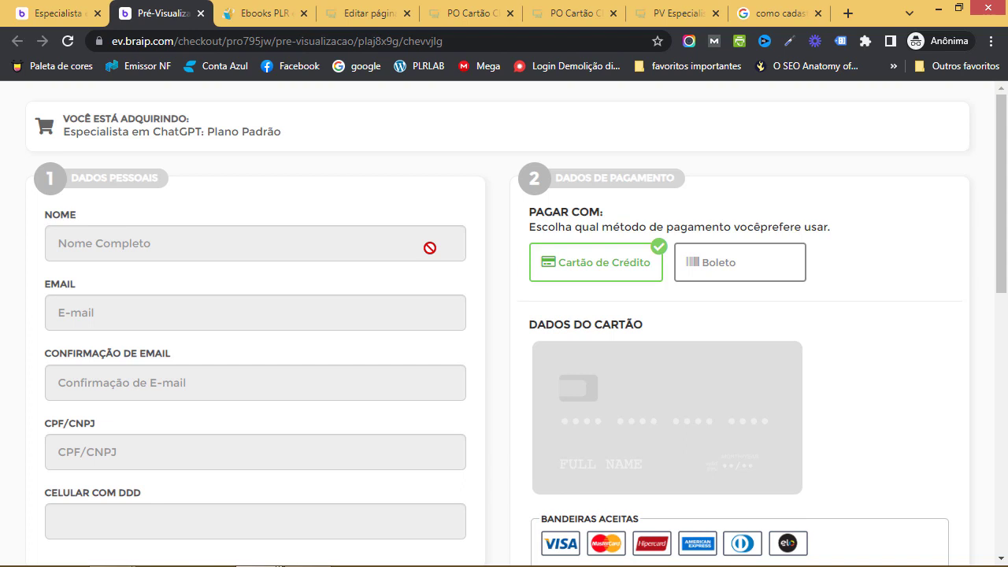
pyautogui.scroll(-3, 284, 292)
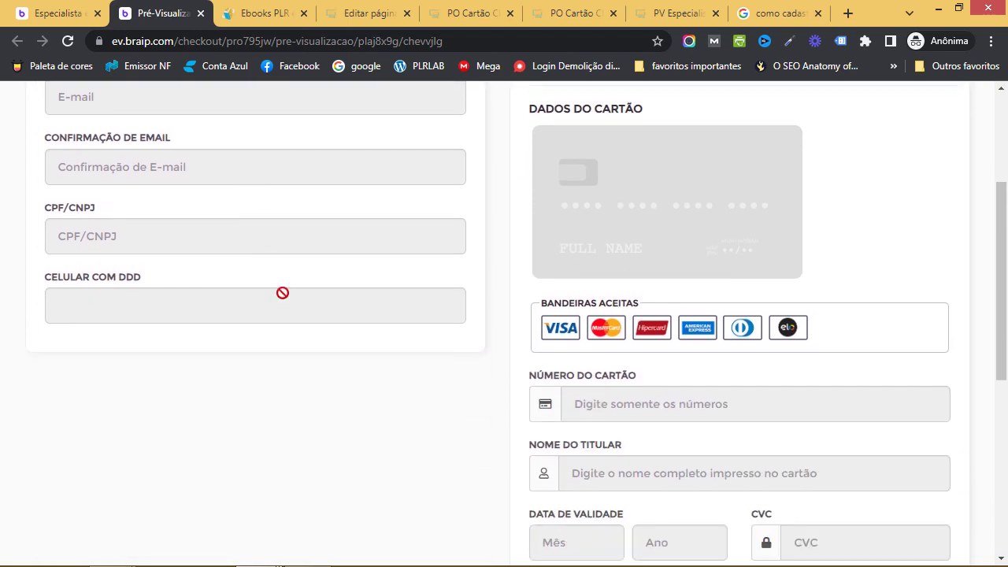
pyautogui.scroll(1, 285, 293)
pyautogui.scroll(2, 286, 293)
pyautogui.click(736, 267)
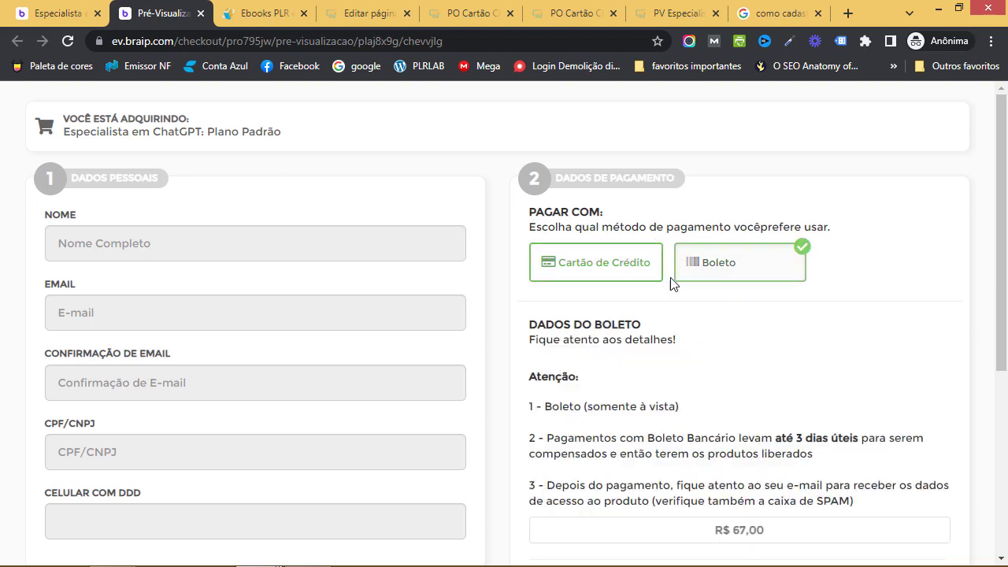
pyautogui.click(660, 276)
pyautogui.scroll(-8, 745, 315)
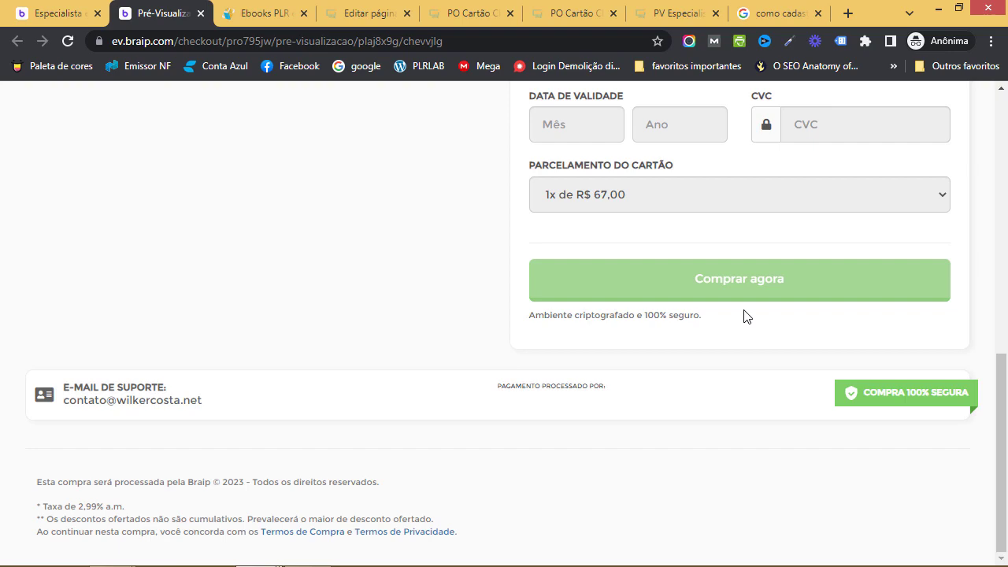
pyautogui.scroll(10, 744, 315)
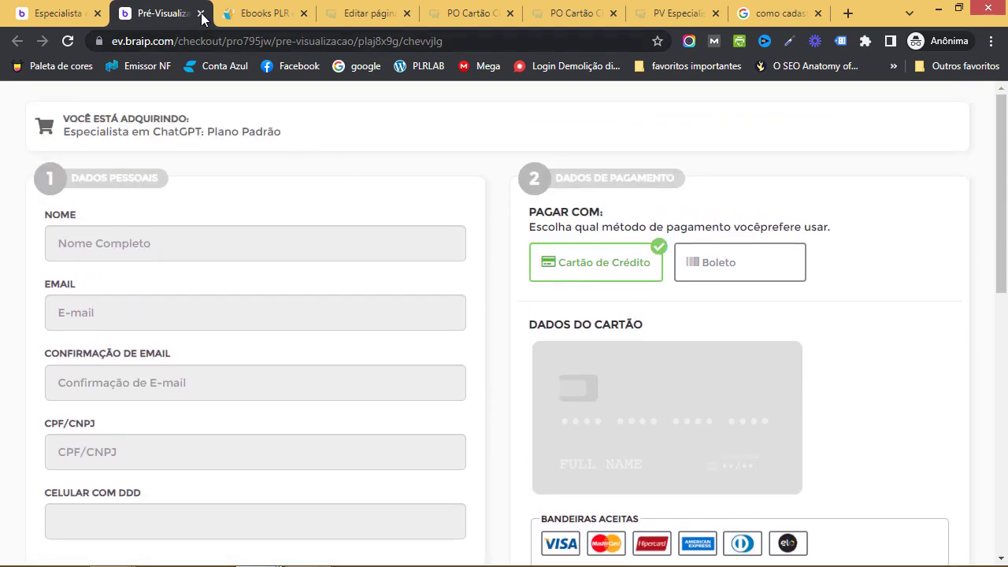
pyautogui.click(200, 13)
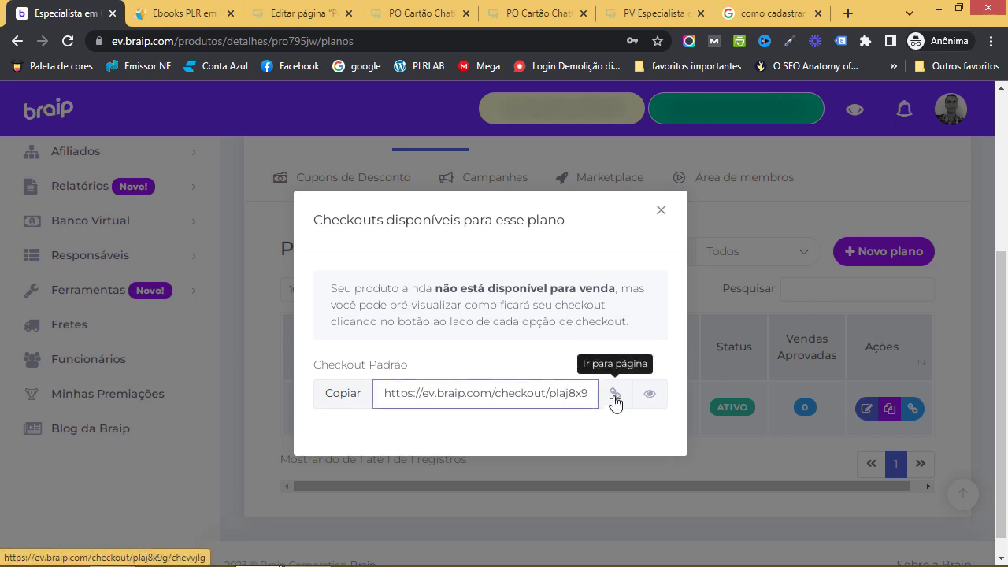
# Copy the Checkout Padrão URL and review the PV Especialista page's access button before going to WordPress
pyautogui.tripleClick(543, 394)
pyautogui.hotkey('ctrl', 'c')
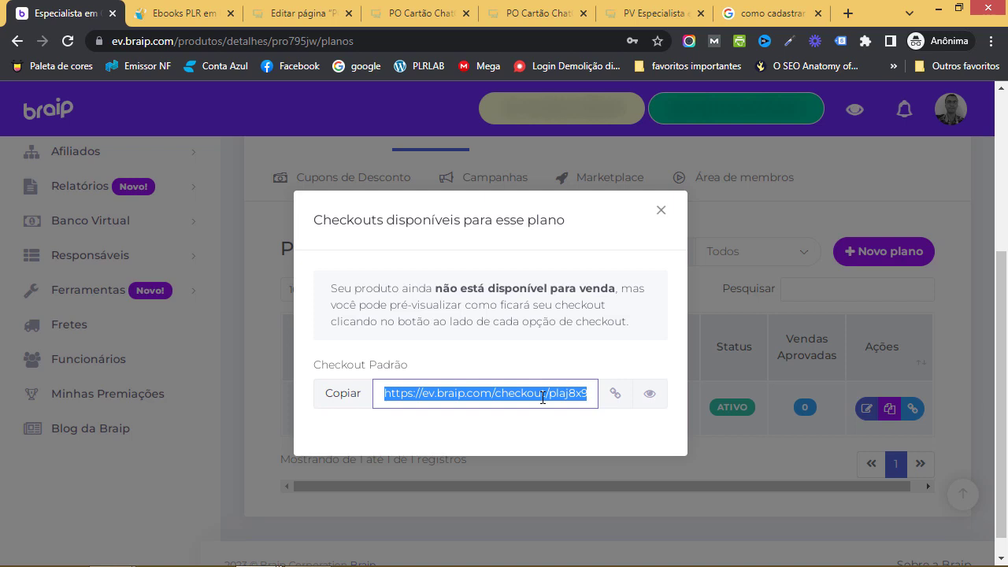
pyautogui.click(622, 13)
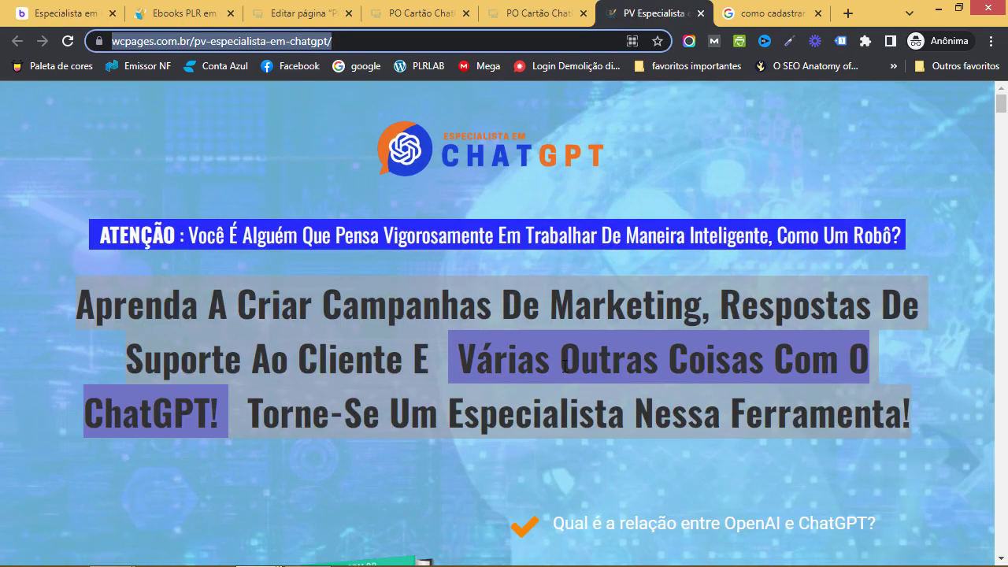
pyautogui.click(563, 365)
pyautogui.scroll(-7, 834, 455)
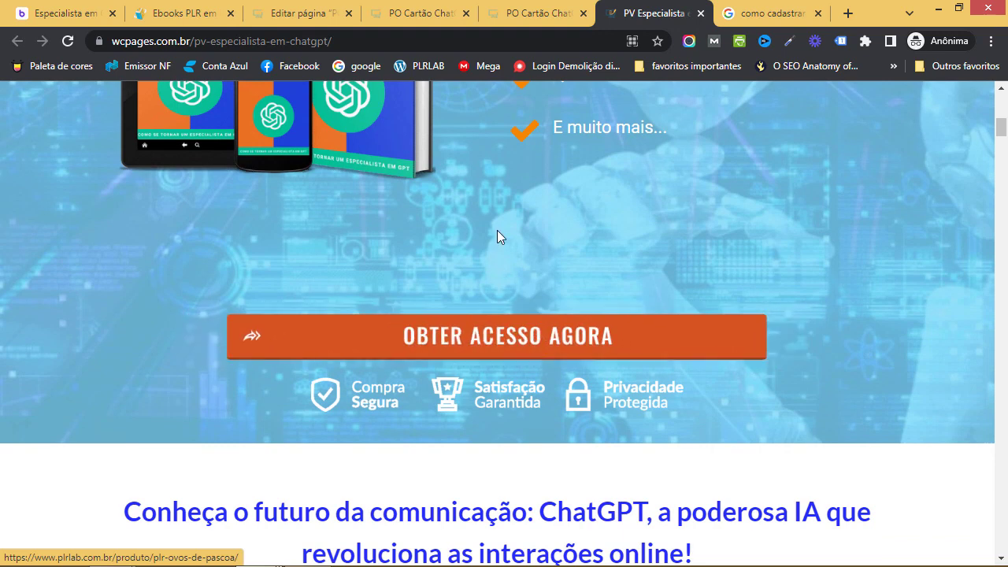
pyautogui.click(312, 21)
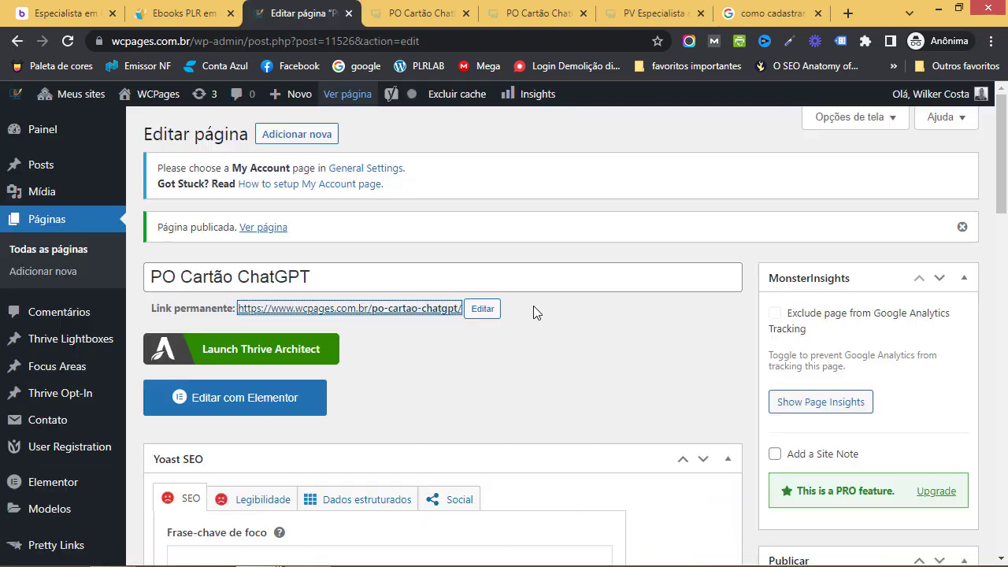
# From Todas as páginas sorted by Data, edit PV Especialista em ChatGPT with Thrive Architect
pyautogui.click(71, 259)
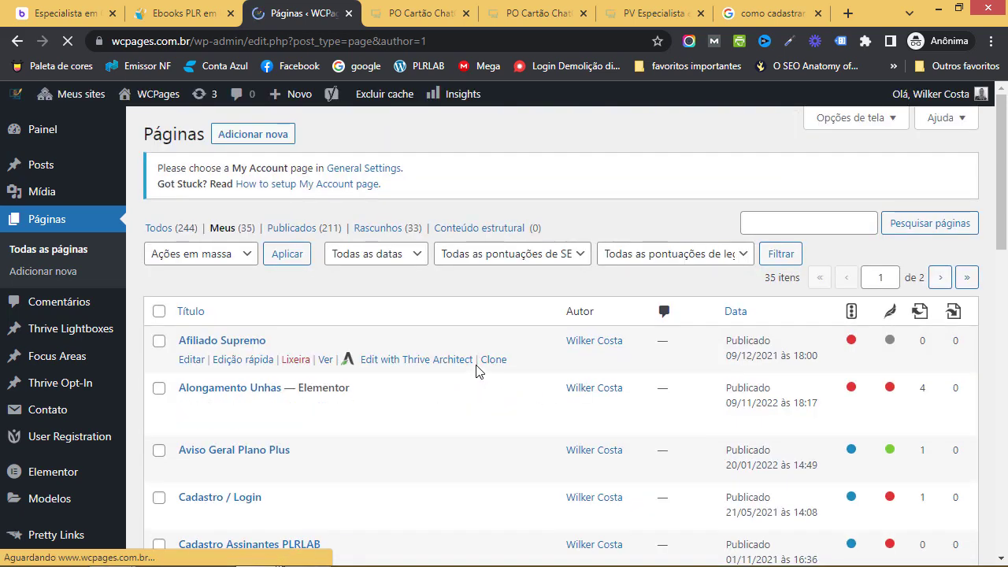
pyautogui.click(729, 325)
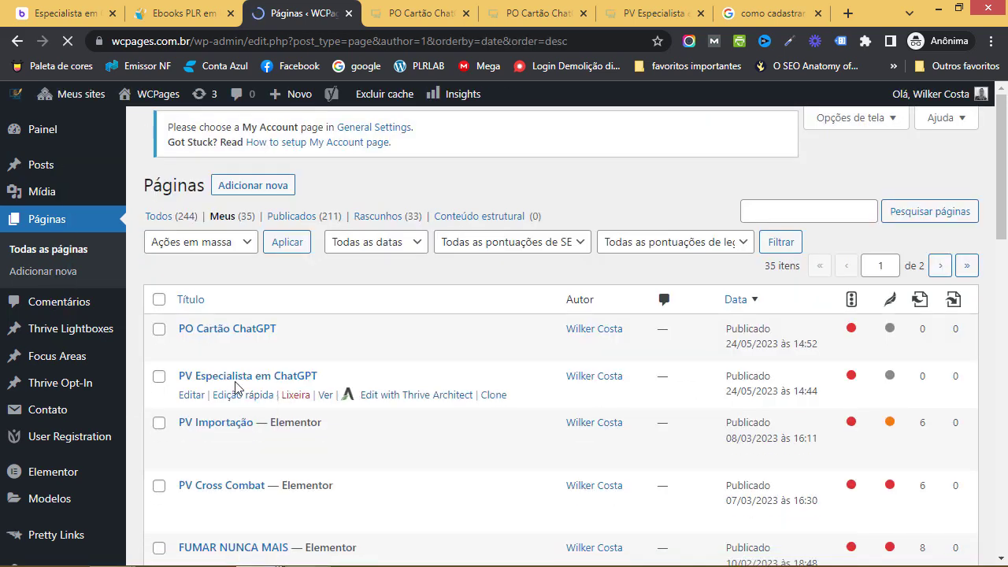
pyautogui.click(293, 403)
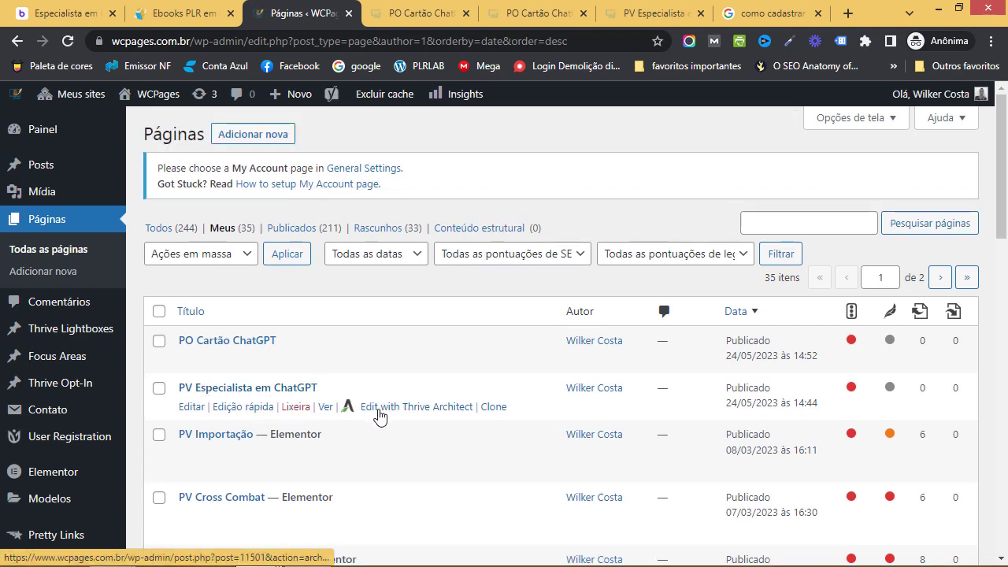
pyautogui.click(413, 416)
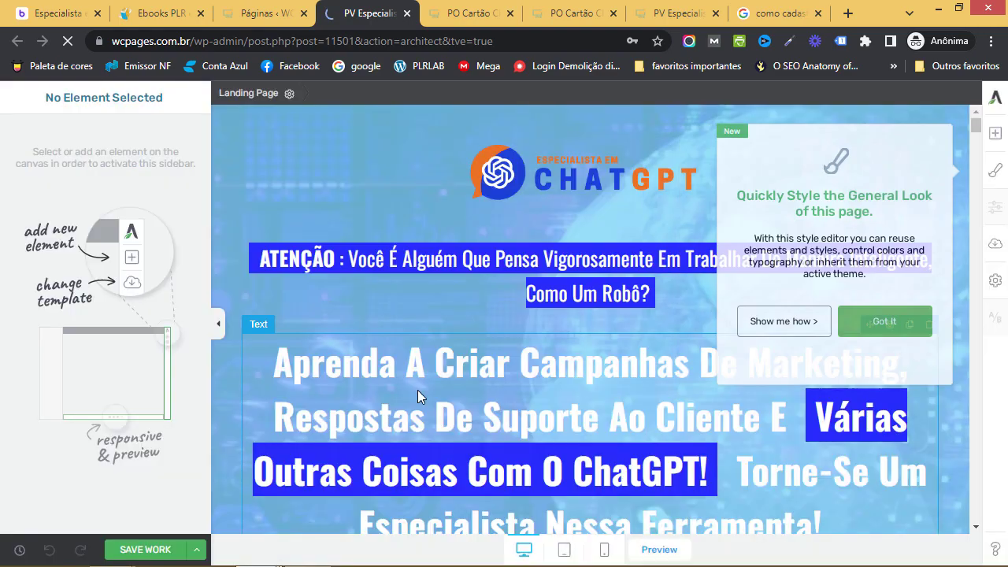
# Set the first OBTER ACESSO AGORA button's Target URL to the Braip checkout link
pyautogui.click(997, 170)
pyautogui.scroll(-5, 788, 291)
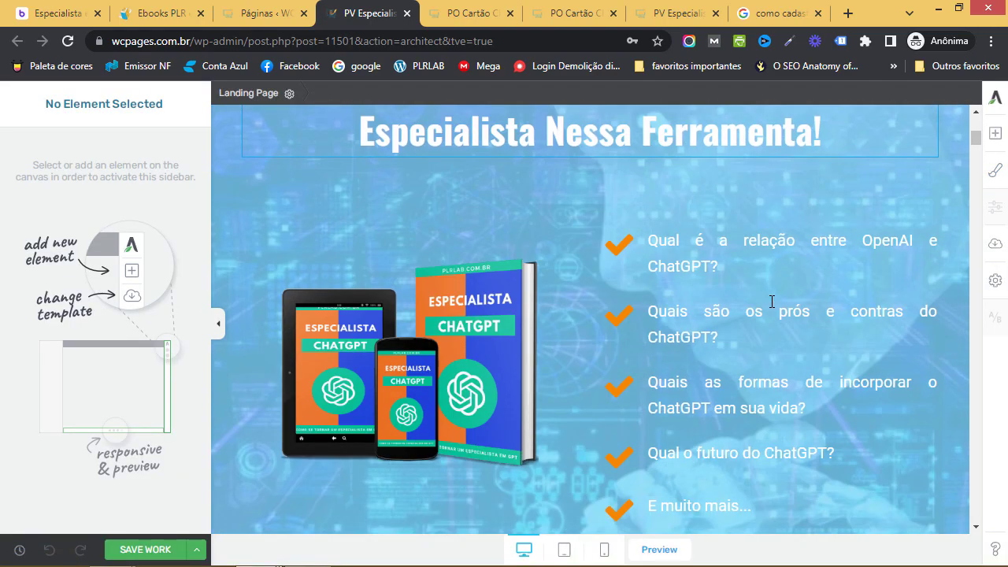
pyautogui.scroll(-4, 772, 301)
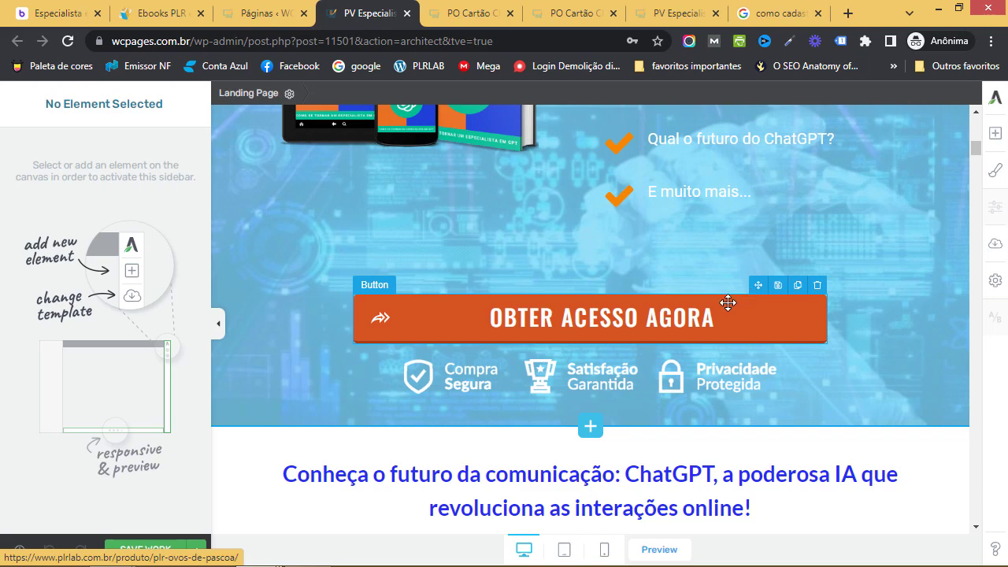
pyautogui.click(727, 303)
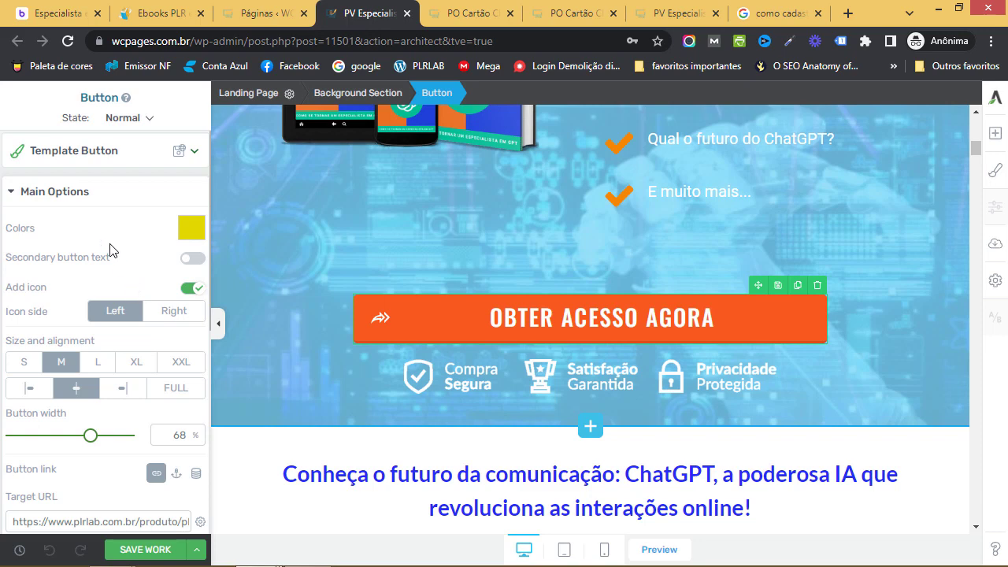
pyautogui.scroll(-2, 130, 296)
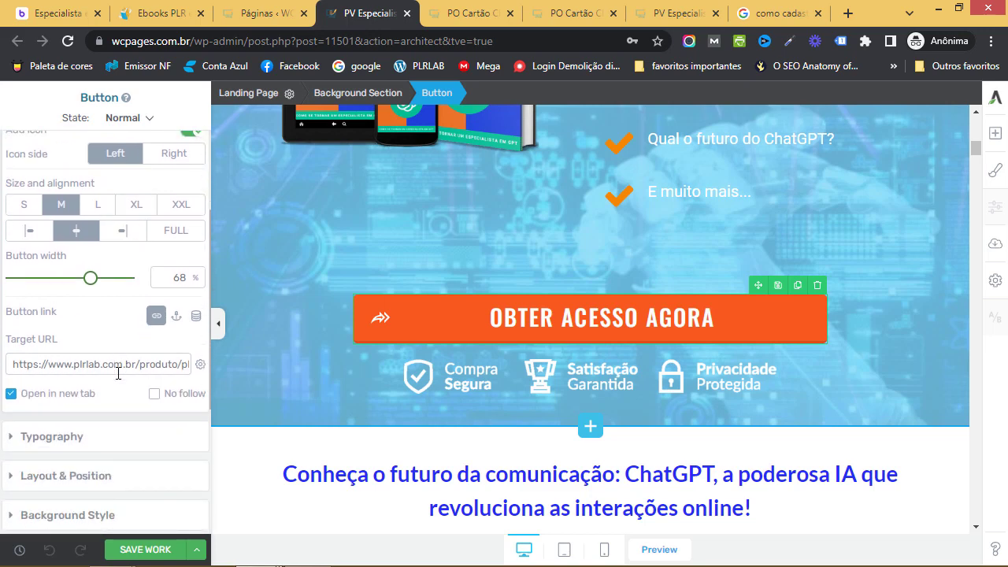
pyautogui.tripleClick(9, 364)
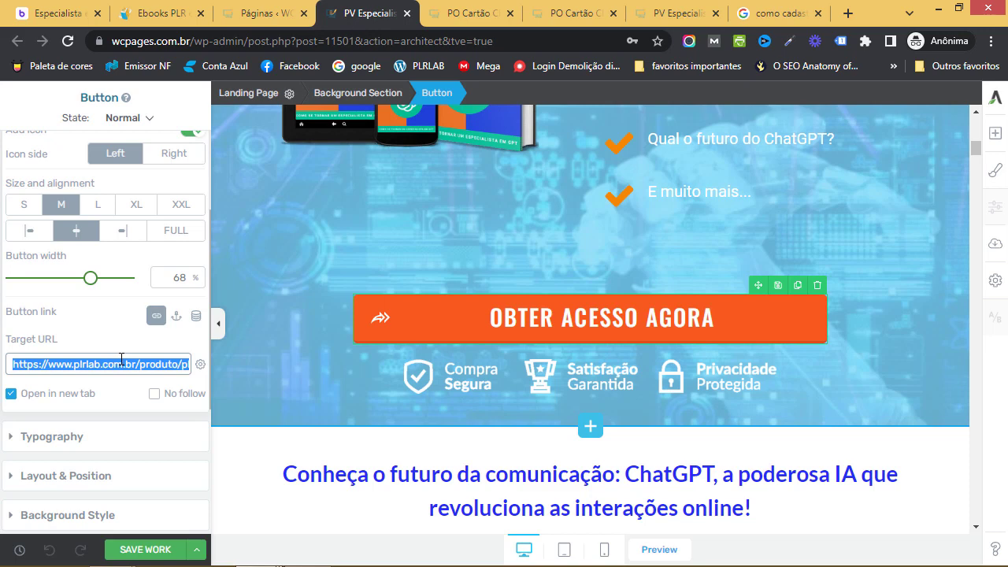
pyautogui.hotkey('ctrl', 'v')
pyautogui.click(122, 344)
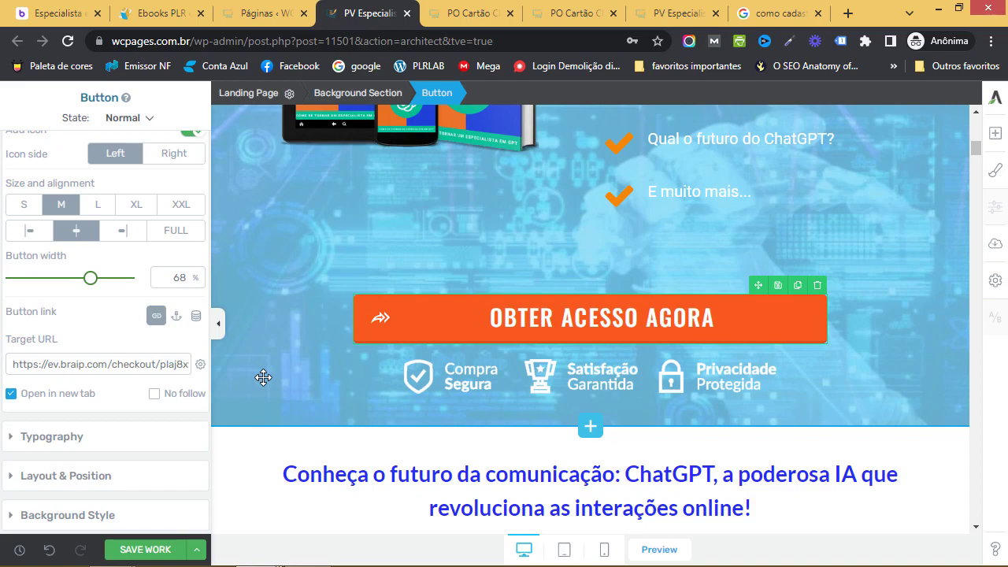
# Replace the COMPRAR AGORA button's PLRLAB link with the Braip checkout URL
pyautogui.scroll(-18, 603, 353)
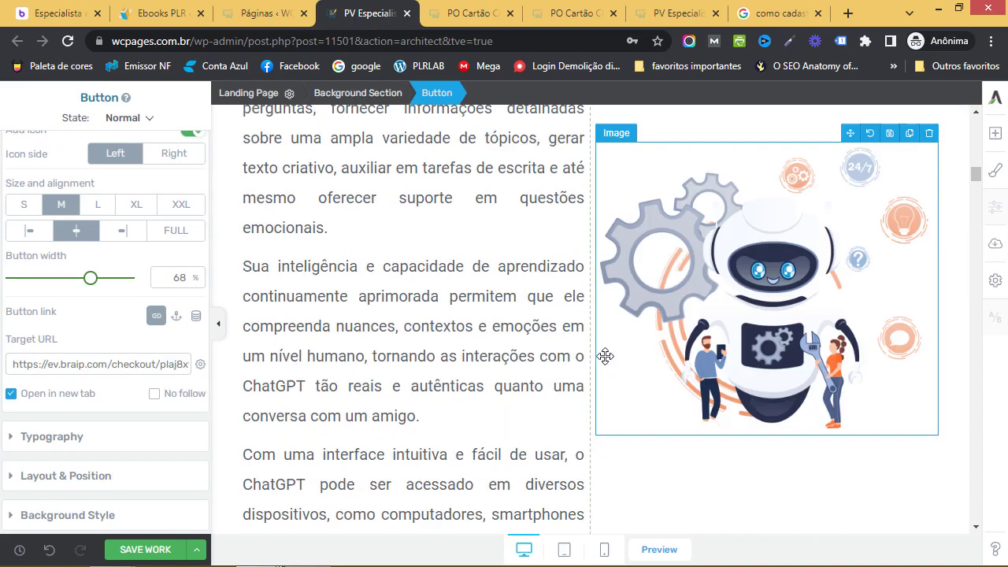
pyautogui.scroll(-15, 608, 356)
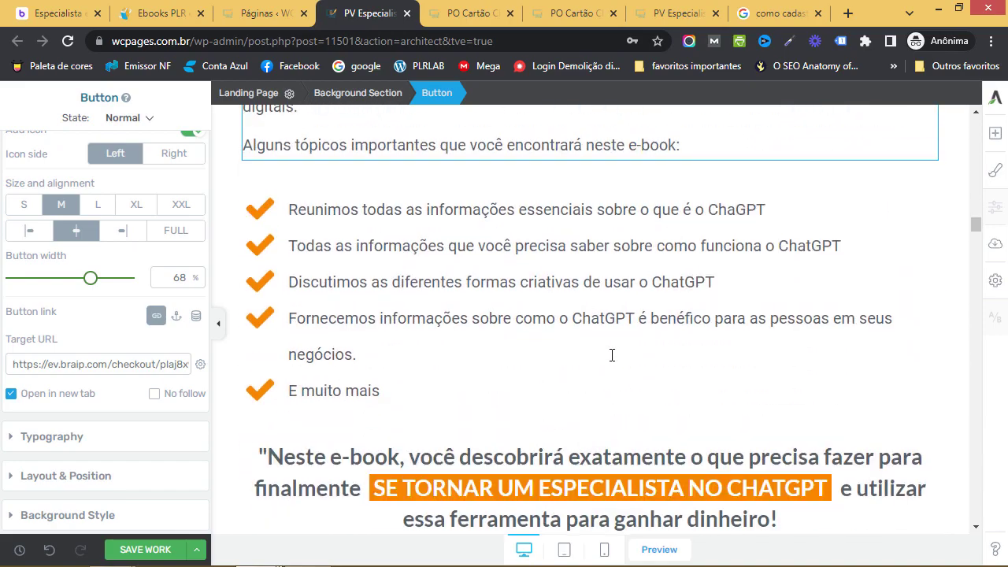
pyautogui.scroll(-14, 612, 355)
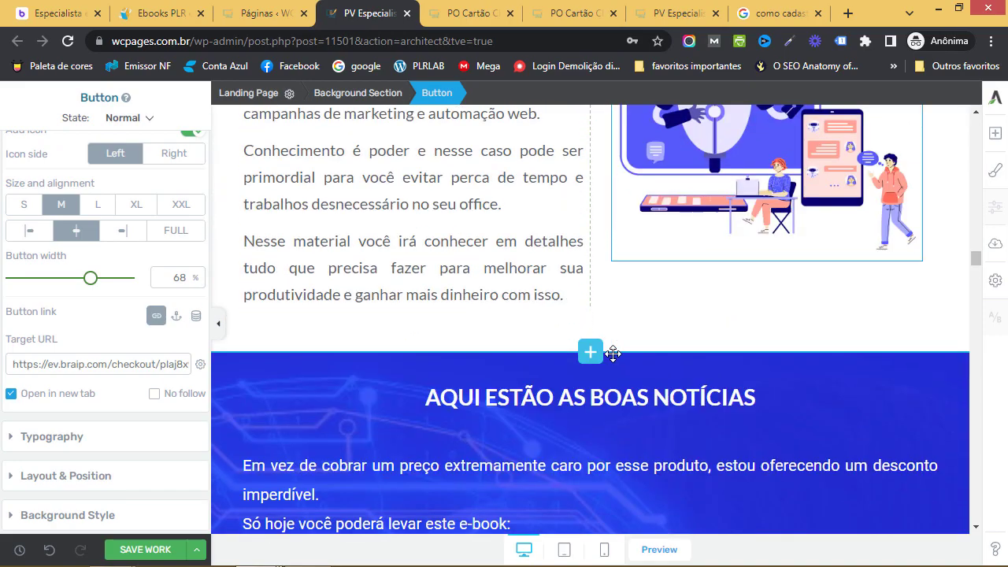
pyautogui.scroll(-6, 615, 362)
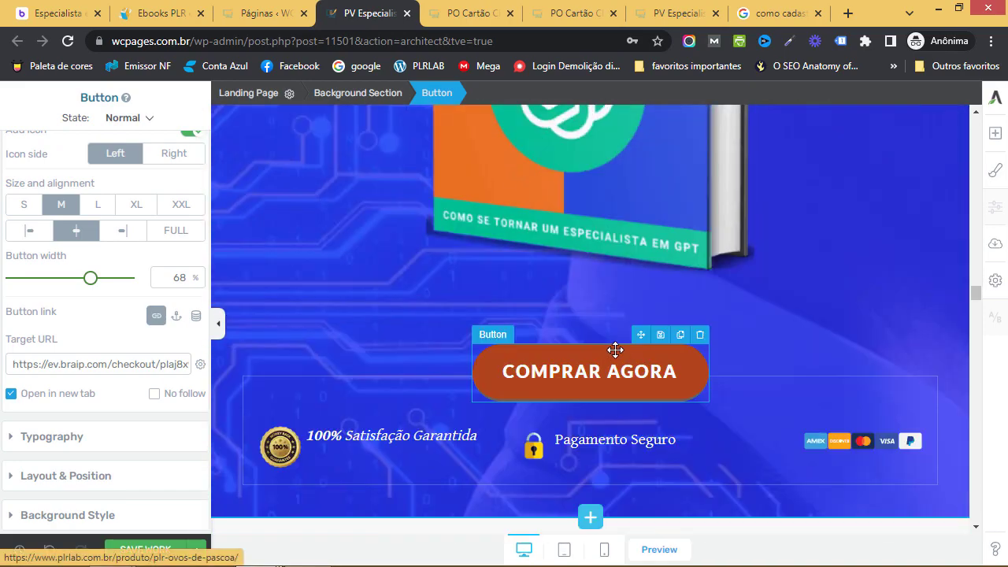
pyautogui.click(614, 349)
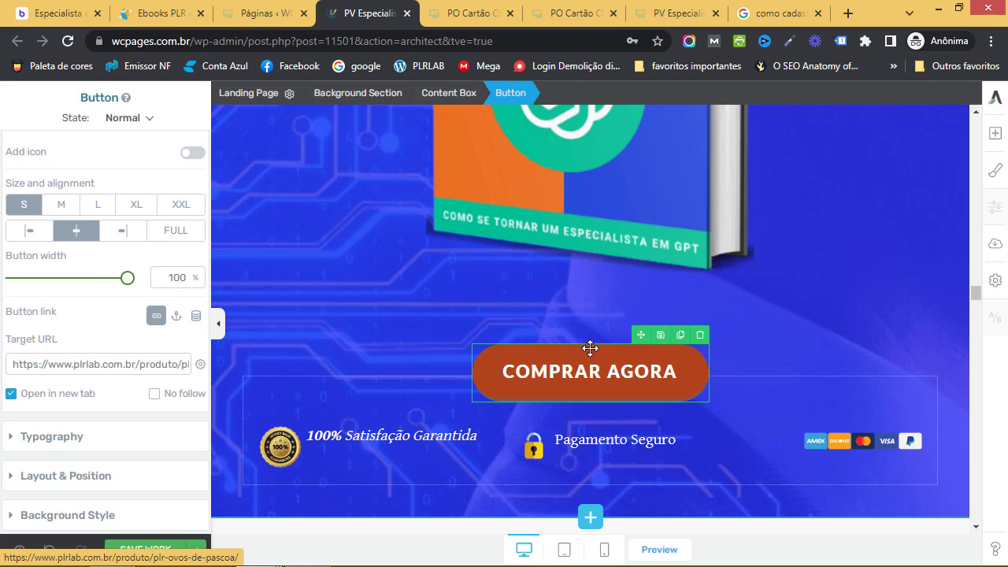
pyautogui.click(78, 359)
pyautogui.hotkey('ctrl', 'a')
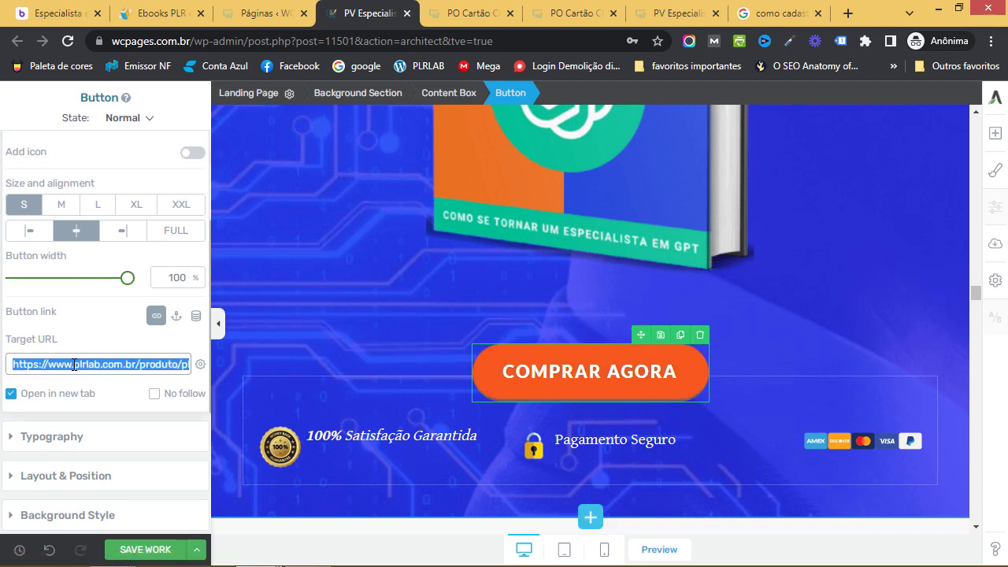
pyautogui.write('https://ev.braip.com/checkout/plaj8x9g/chevvjlg')
pyautogui.click(107, 342)
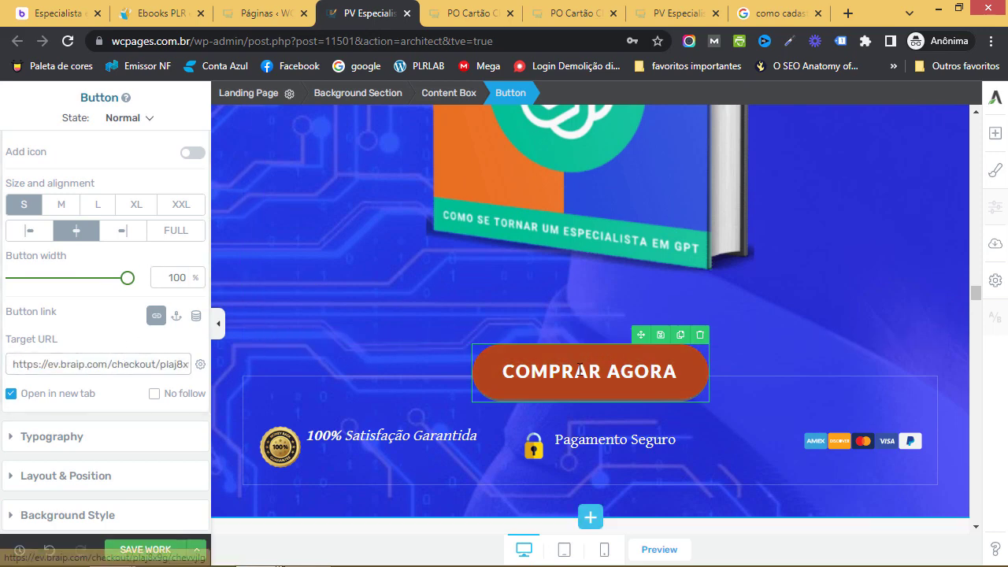
# Paste the Braip checkout URL over the PLRLAB links of the next two OBTER ACESSO AGORA buttons
pyautogui.scroll(-12, 598, 362)
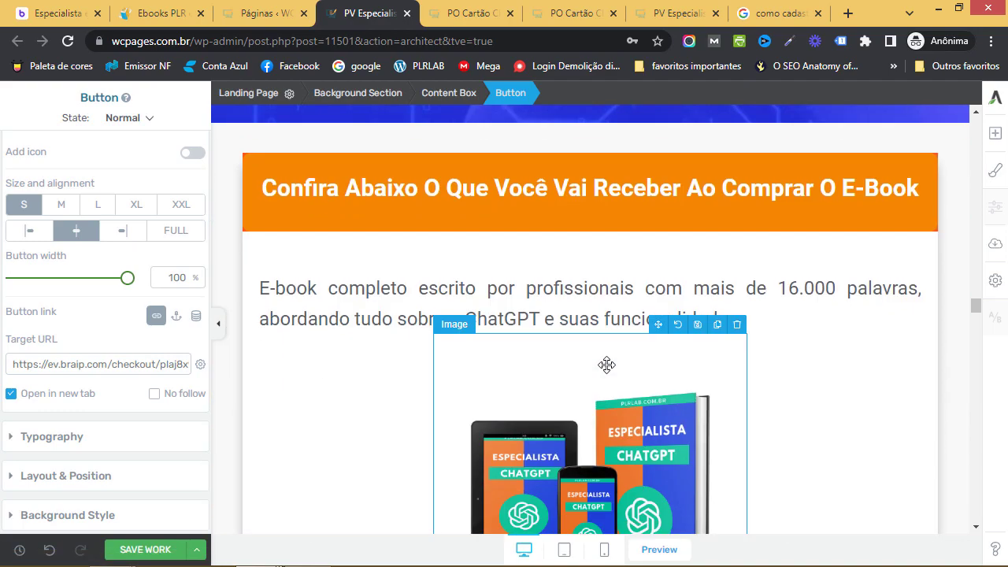
pyautogui.click(570, 276)
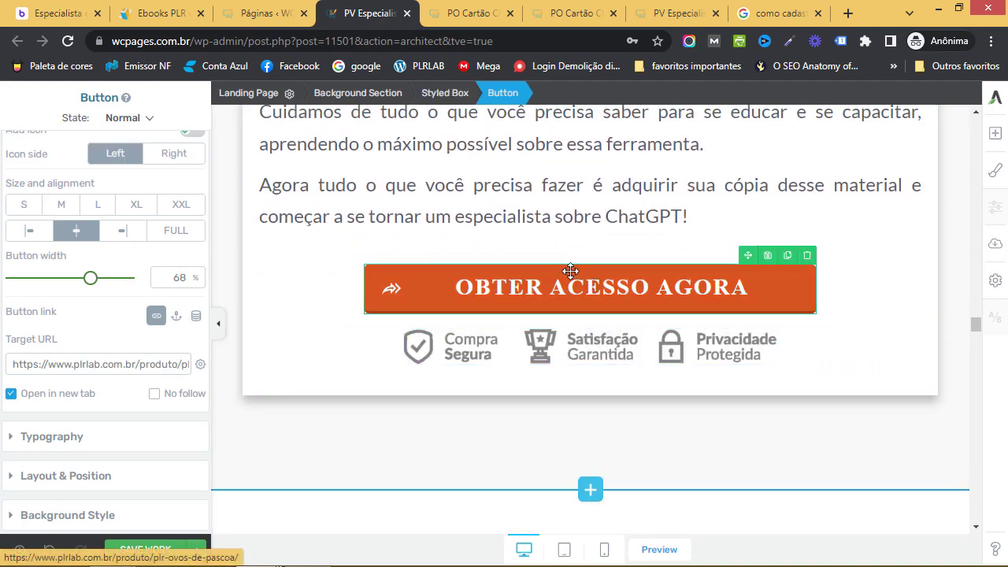
pyautogui.click(123, 362)
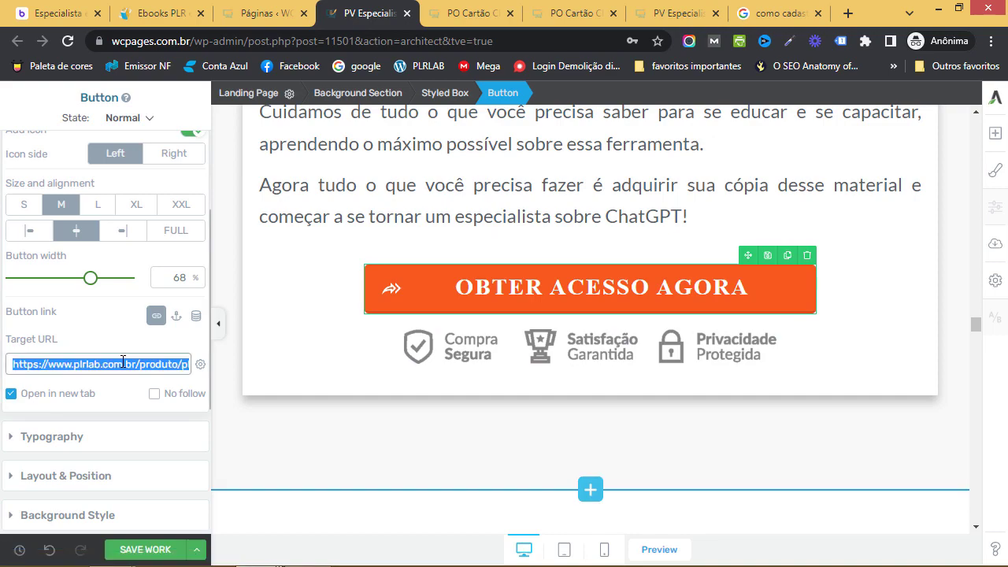
pyautogui.hotkey('ctrl', 'v')
pyautogui.scroll(-7, 673, 358)
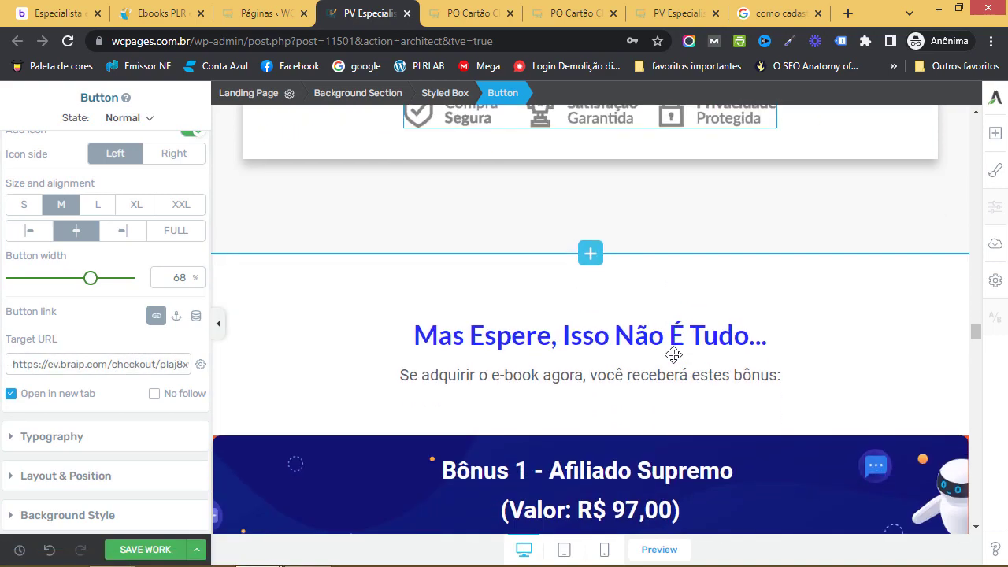
pyautogui.scroll(-18, 673, 362)
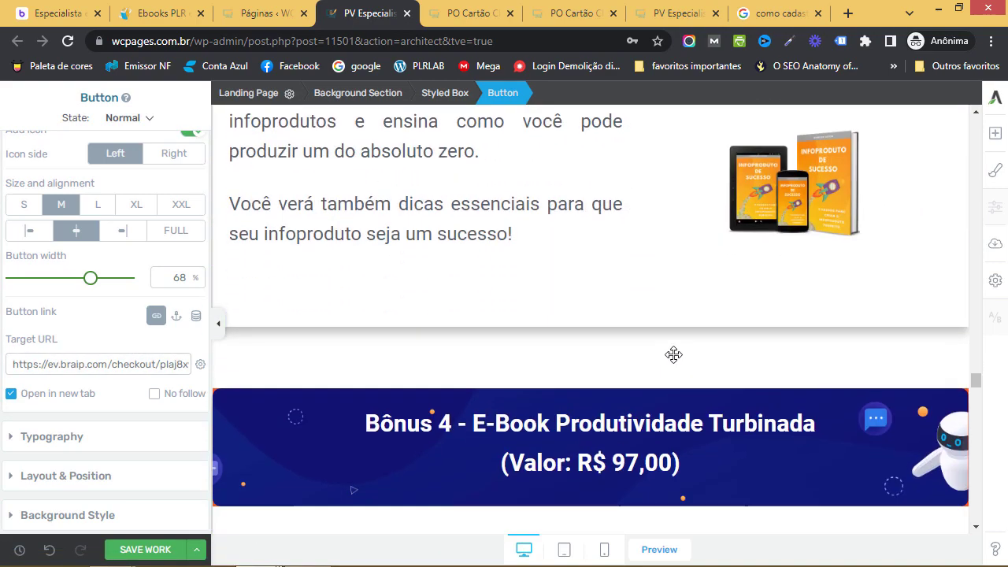
pyautogui.scroll(-4, 675, 361)
pyautogui.click(529, 209)
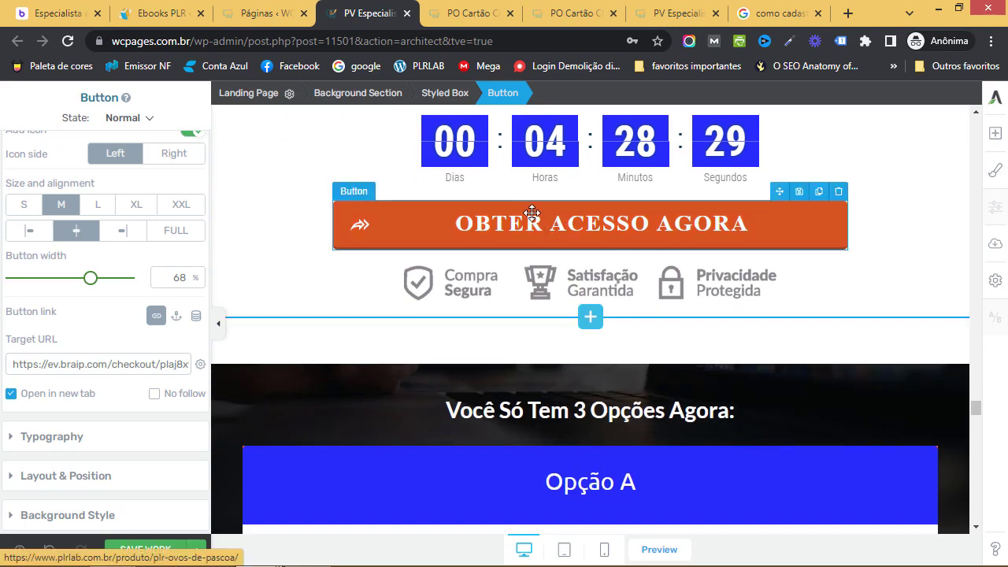
pyautogui.click(157, 365)
pyautogui.hotkey('ctrl', 'a')
pyautogui.hotkey('ctrl', 'v')
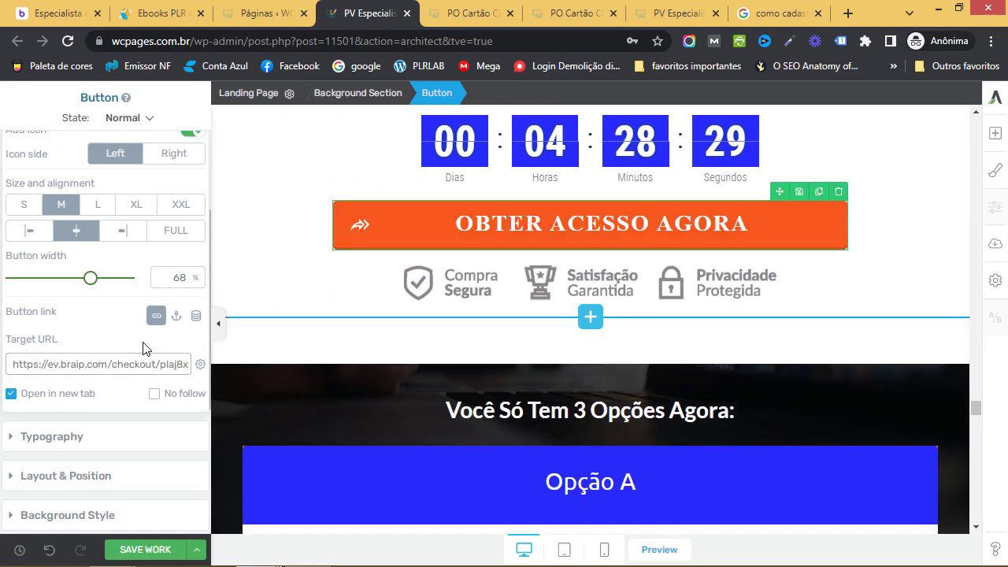
# Relink the last OBTER ACESSO AGORA button to the Braip checkout URL
pyautogui.scroll(-20, 707, 359)
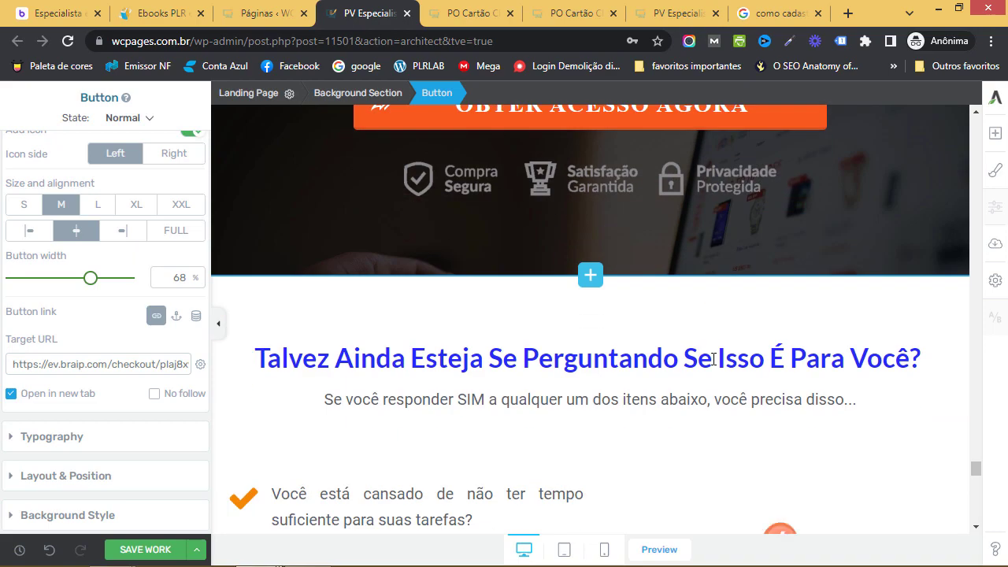
pyautogui.scroll(3, 712, 359)
pyautogui.click(496, 330)
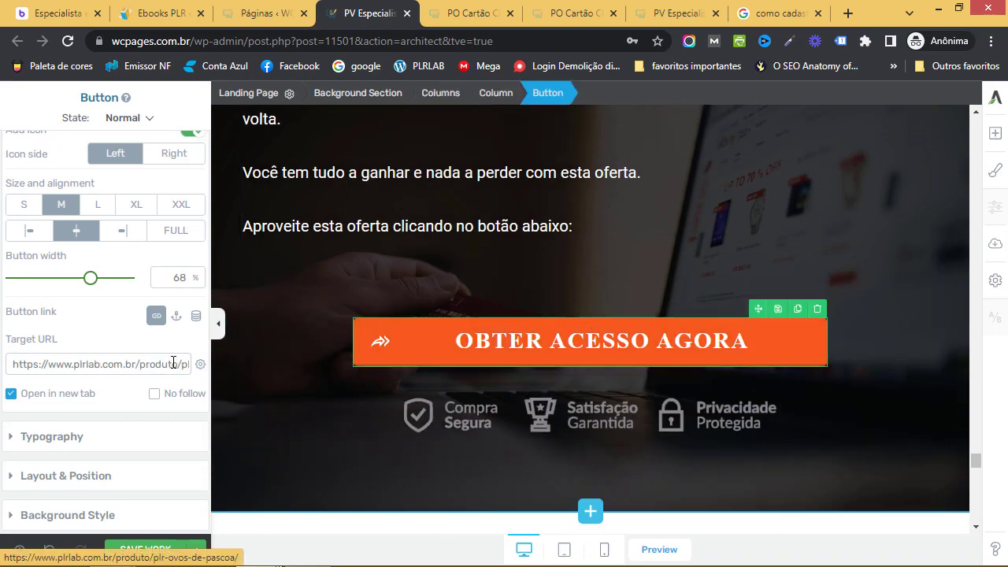
pyautogui.click(170, 363)
pyautogui.hotkey('ctrl', 'a')
pyautogui.hotkey('ctrl', 'v')
# Save all the button link changes with SAVE WORK
pyautogui.scroll(-10, 670, 376)
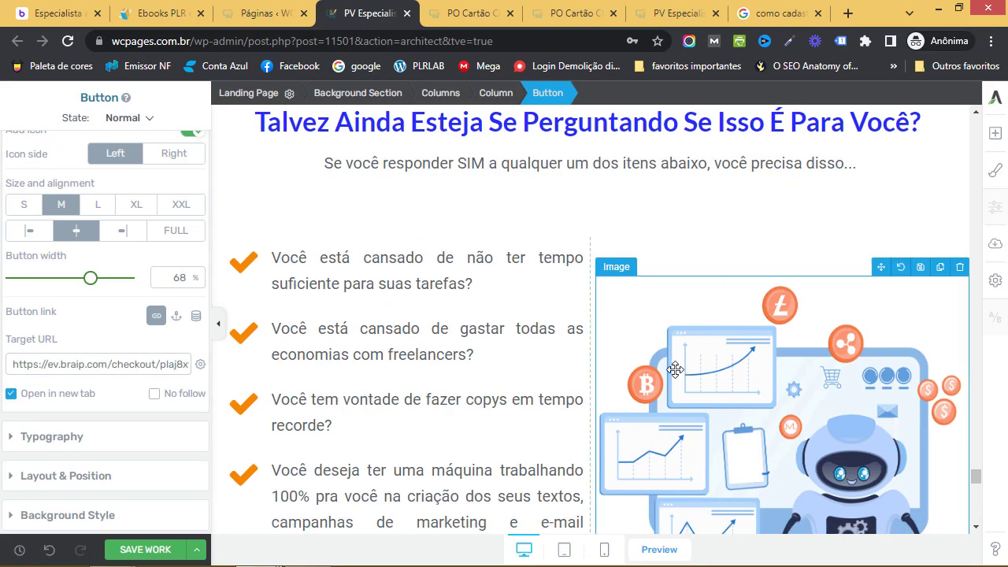
pyautogui.scroll(-8, 675, 369)
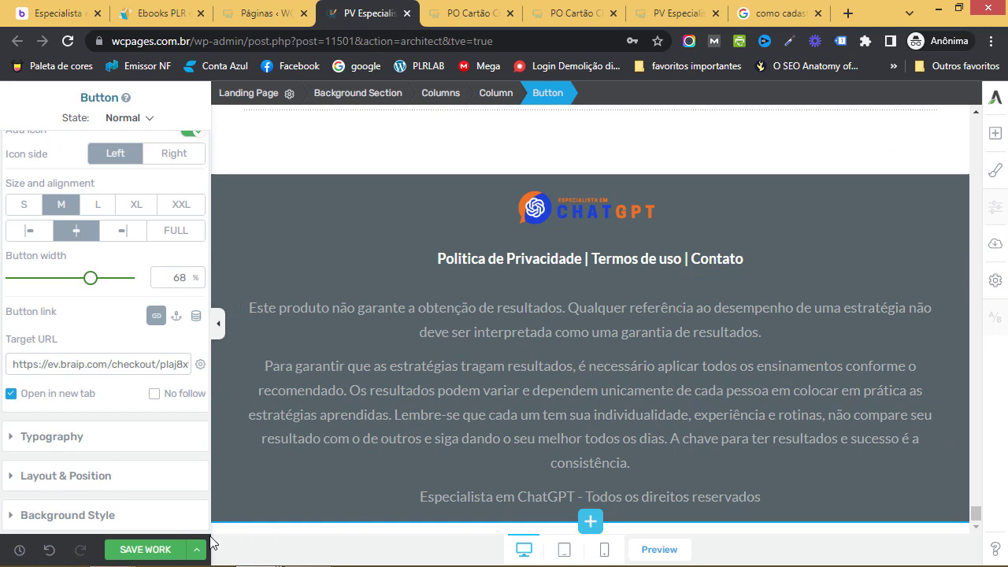
pyautogui.click(160, 549)
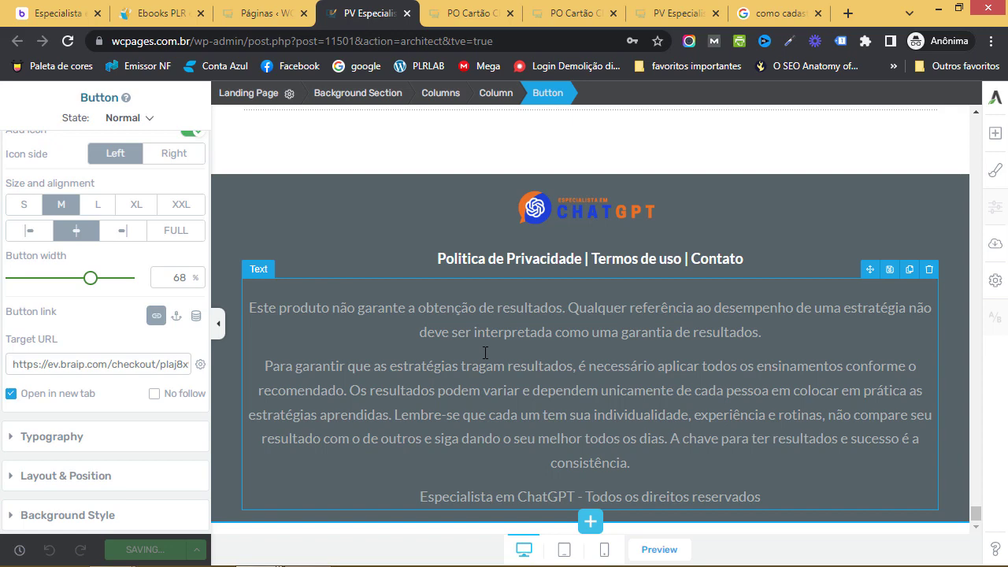
pyautogui.click(666, 19)
# Reload the live page and confirm OBTER ACESSO AGORA reaches the Produto Indisponível checkout, then close it and the modal
pyautogui.click(68, 41)
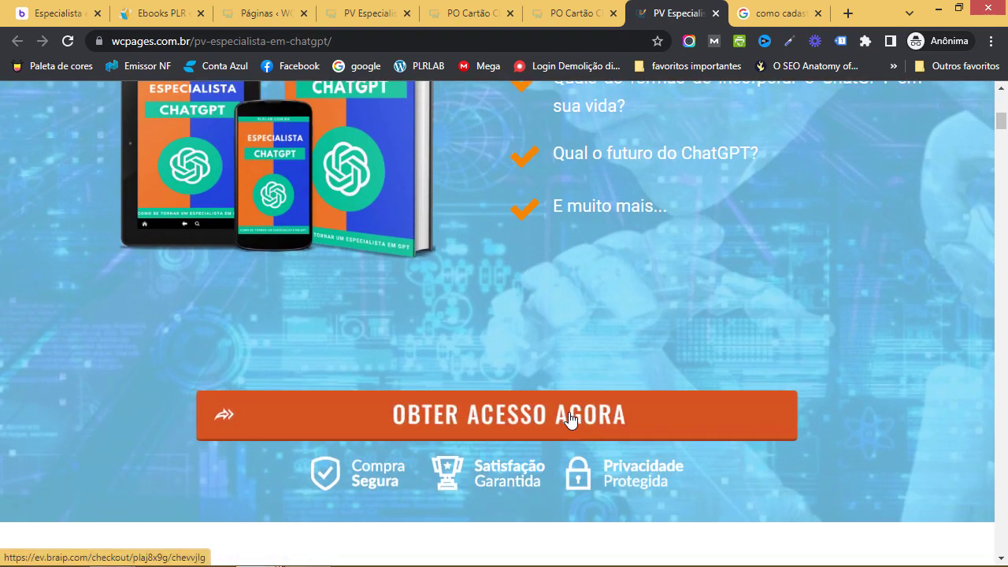
pyautogui.click(570, 414)
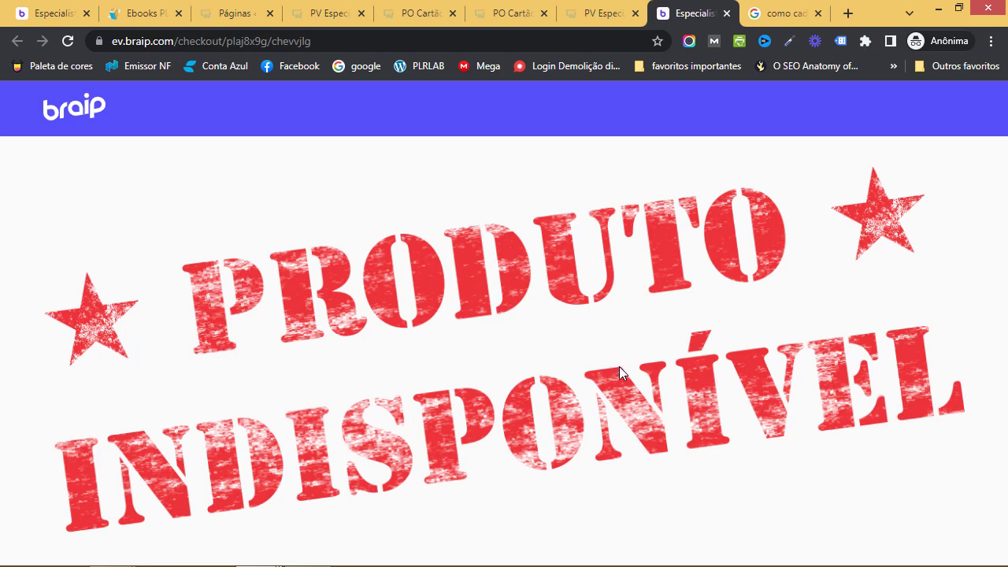
pyautogui.click(72, 12)
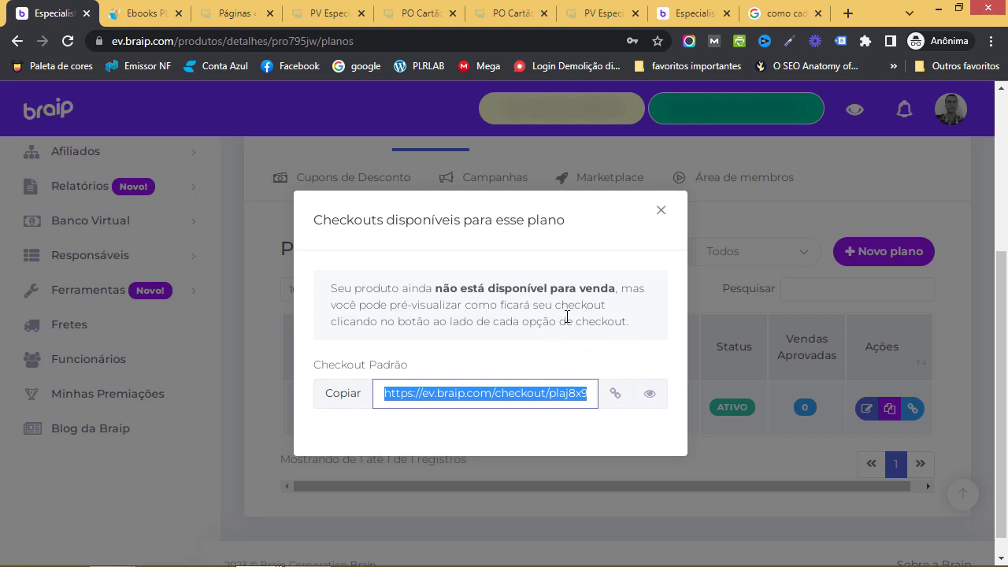
pyautogui.click(683, 12)
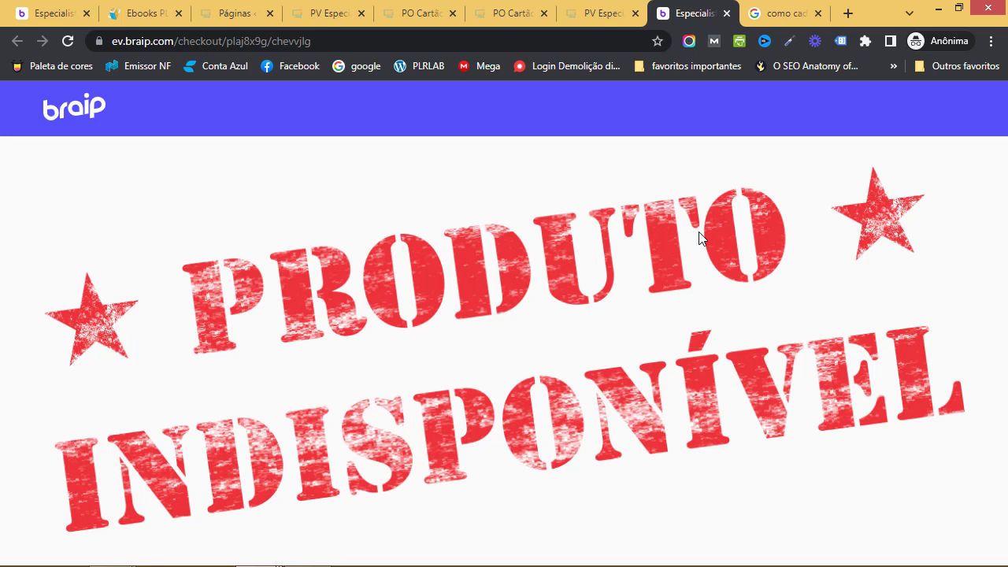
pyautogui.click(726, 13)
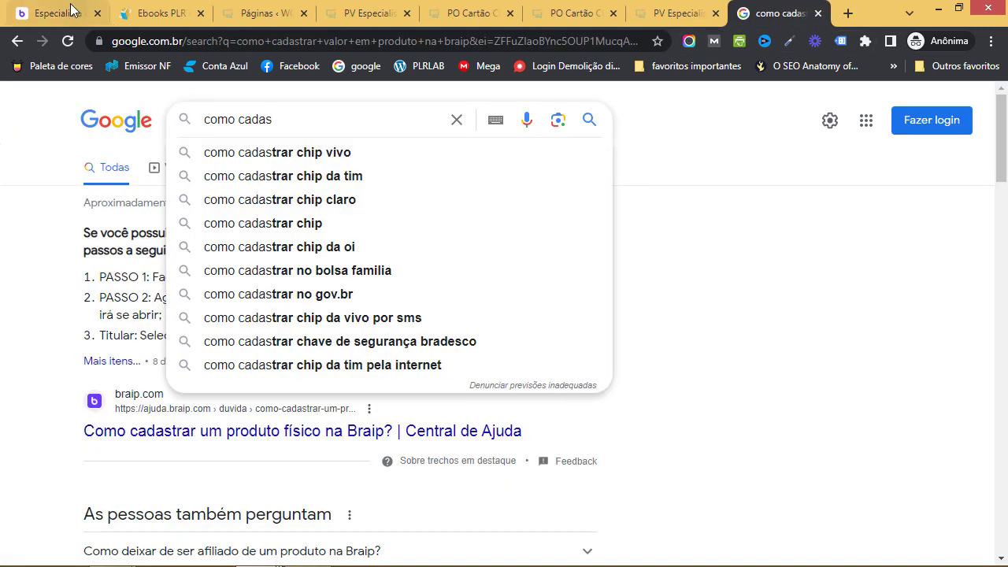
pyautogui.hotkey('ctrl', '1')
pyautogui.click(661, 210)
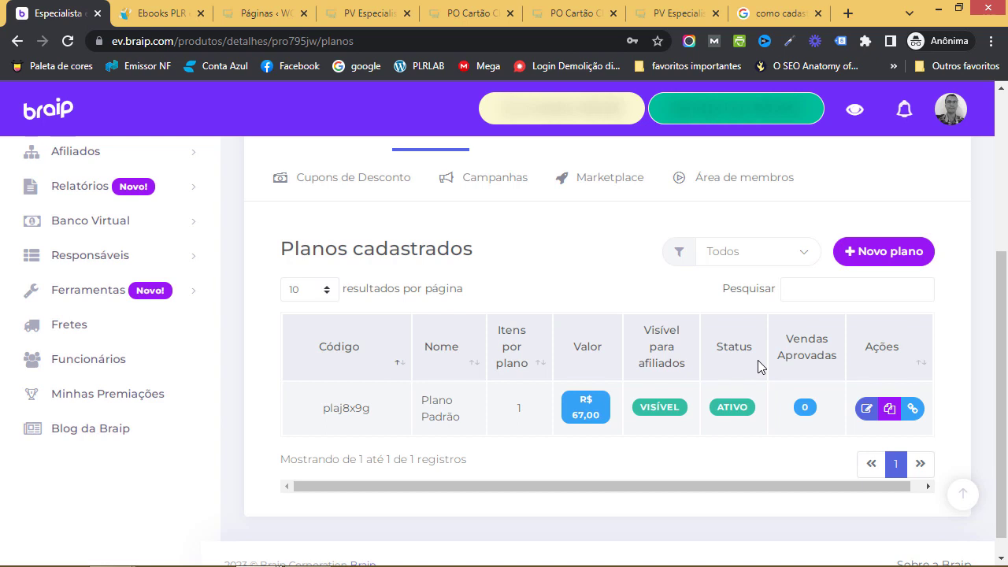
# Go from the Planos dropdown to the Especialista em ChatGPT product's Checkouts section
pyautogui.scroll(2, 758, 366)
pyautogui.scroll(-1, 758, 366)
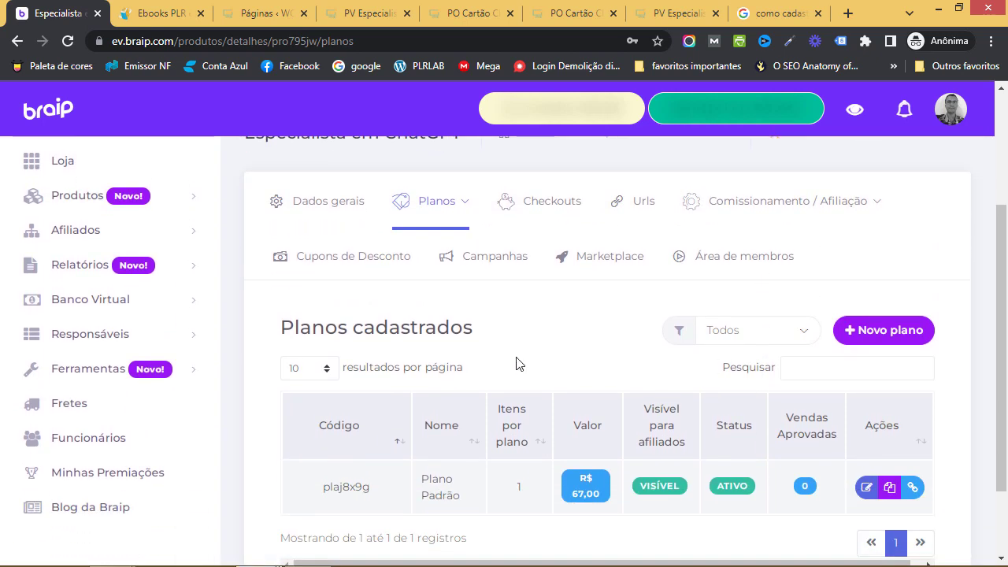
pyautogui.click(465, 203)
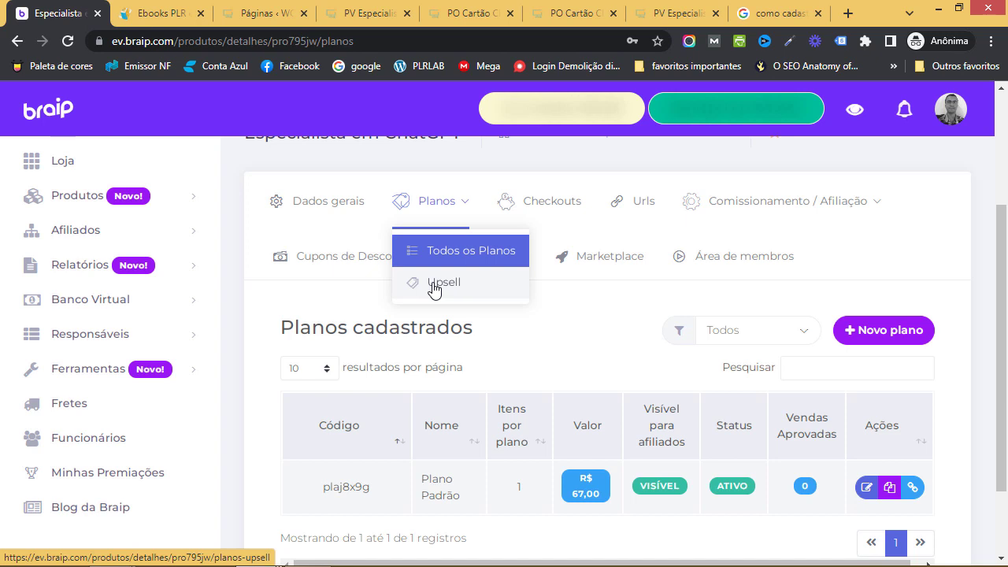
pyautogui.click(549, 209)
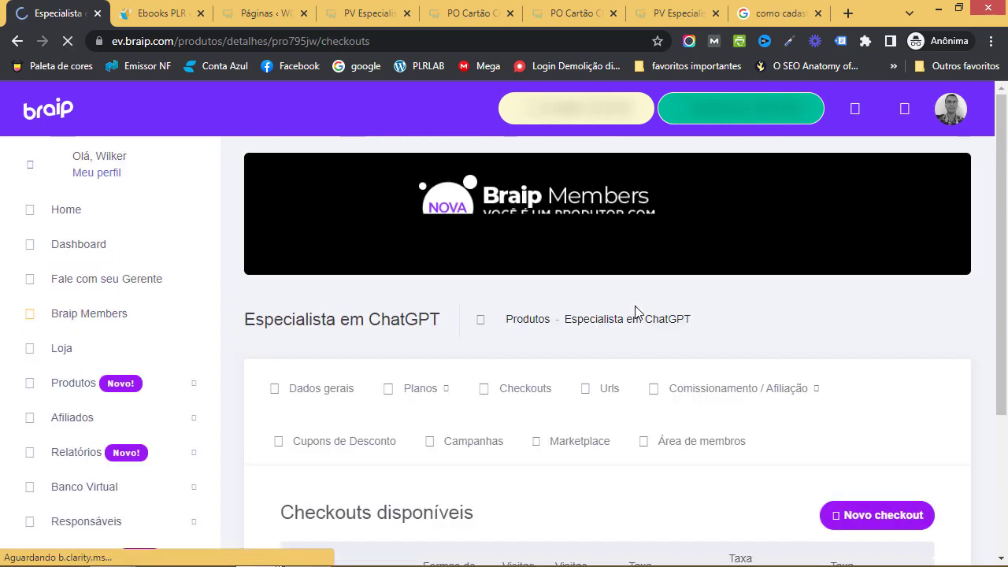
# Open Checkout Padrão chevvjlg and scroll through its Configurações do checkout
pyautogui.scroll(-1, 639, 340)
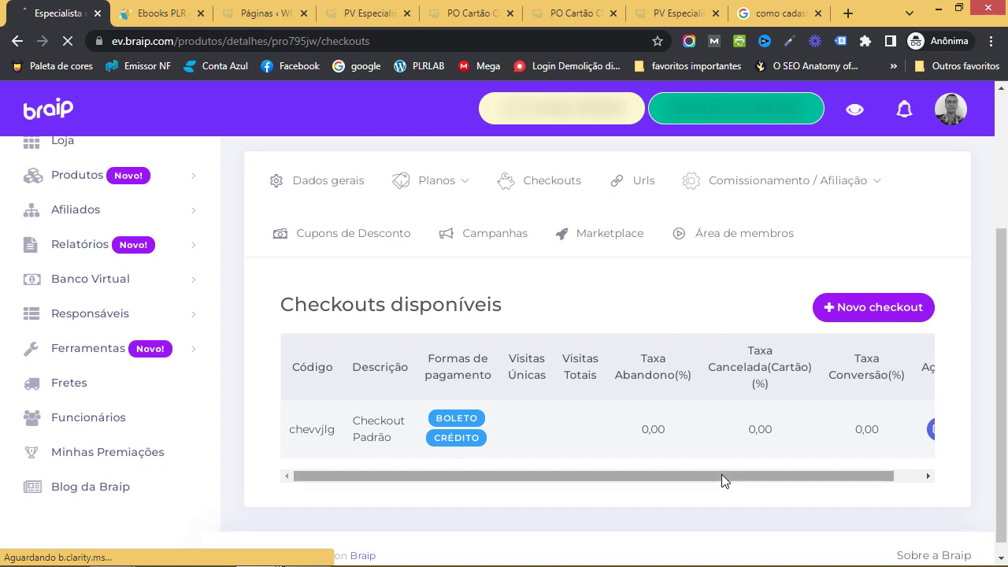
pyautogui.moveTo(721, 476); pyautogui.dragTo(937, 477)
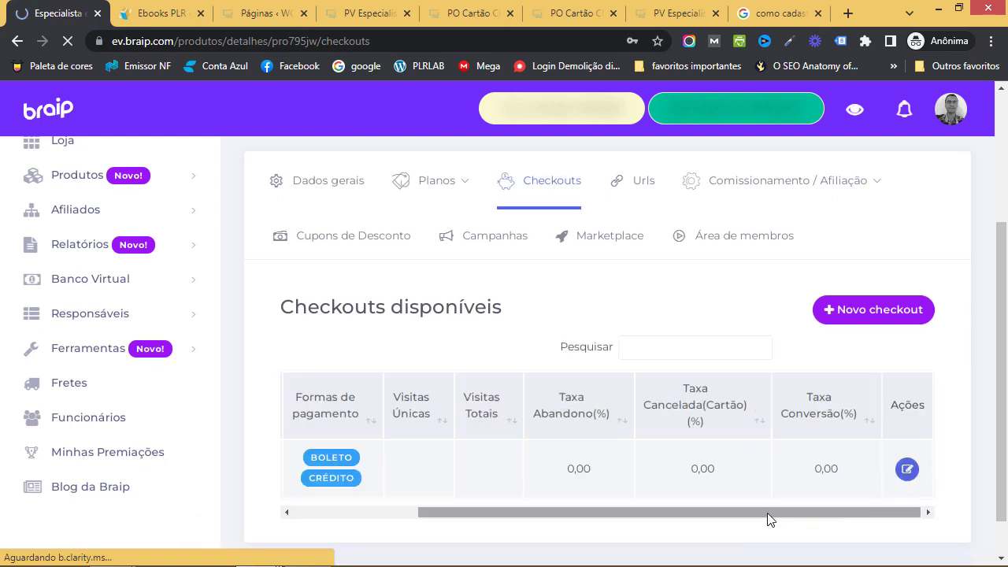
pyautogui.moveTo(770, 517); pyautogui.dragTo(559, 517)
pyautogui.moveTo(728, 517); pyautogui.dragTo(885, 501)
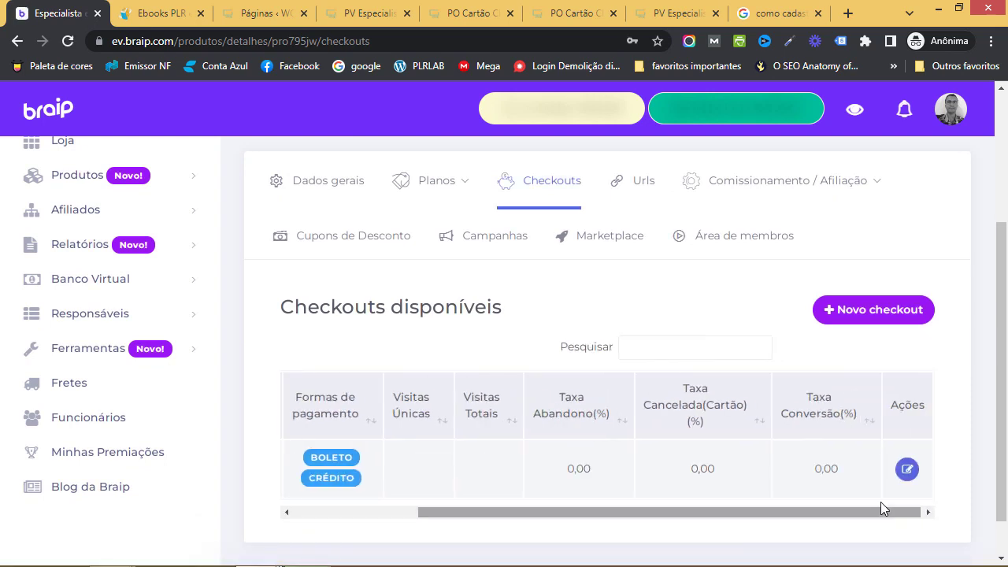
pyautogui.click(907, 469)
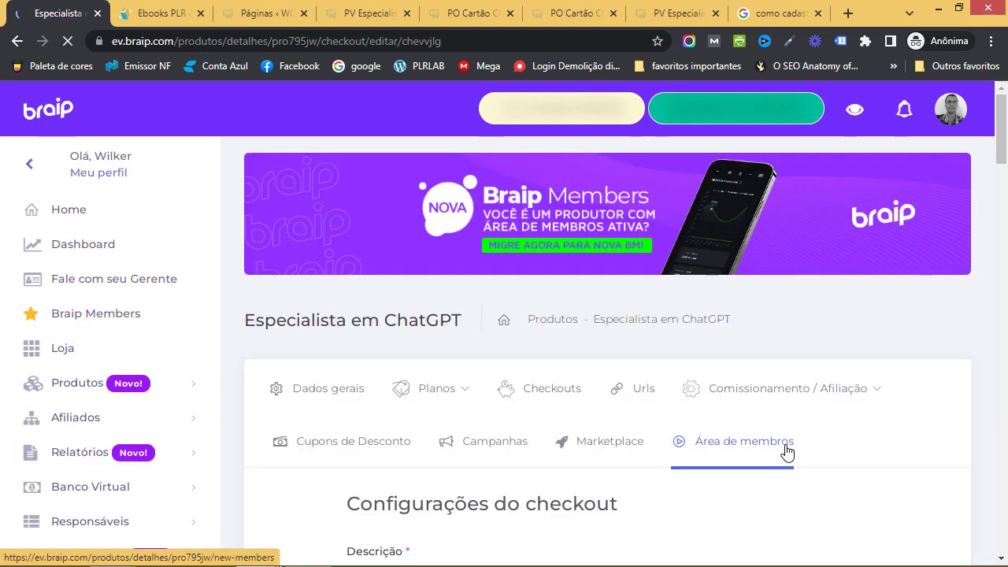
pyautogui.scroll(-4, 787, 449)
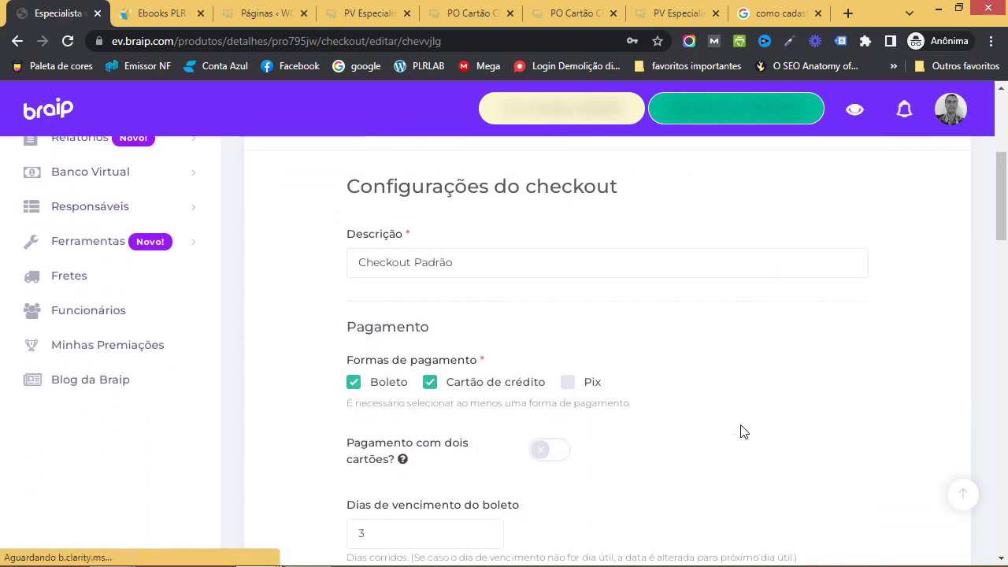
pyautogui.scroll(-1, 669, 378)
pyautogui.scroll(-4, 657, 398)
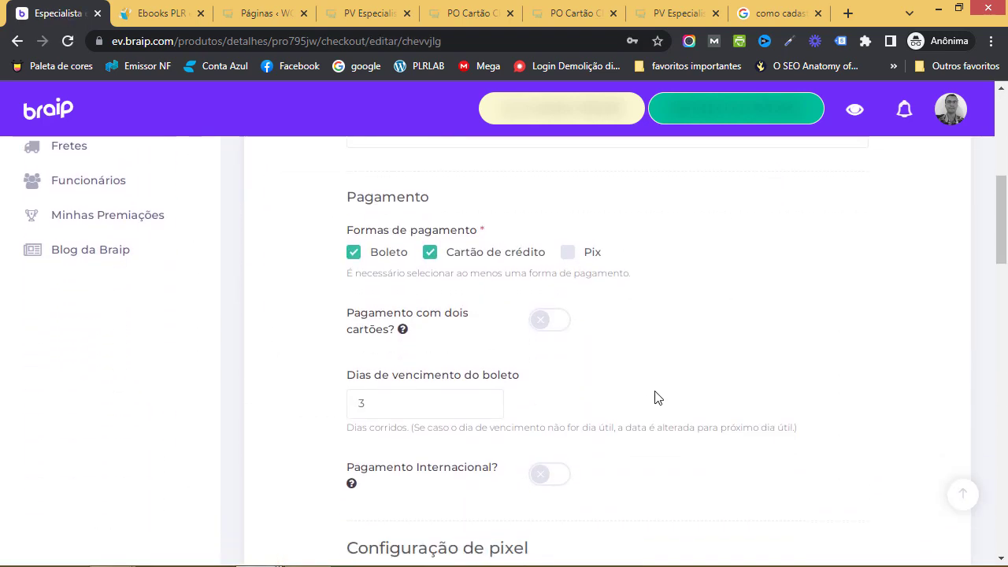
pyautogui.scroll(-13, 656, 398)
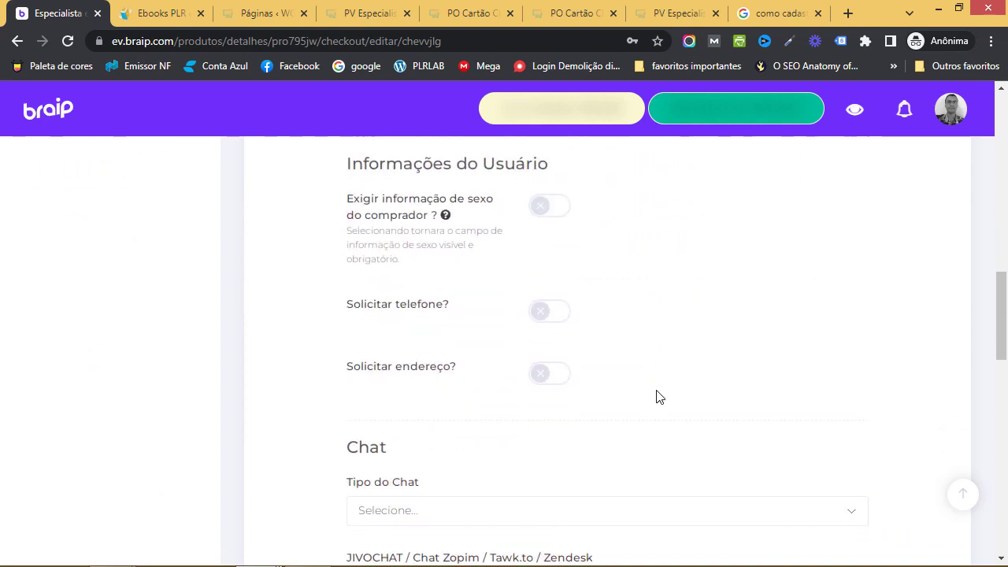
pyautogui.scroll(-3, 663, 414)
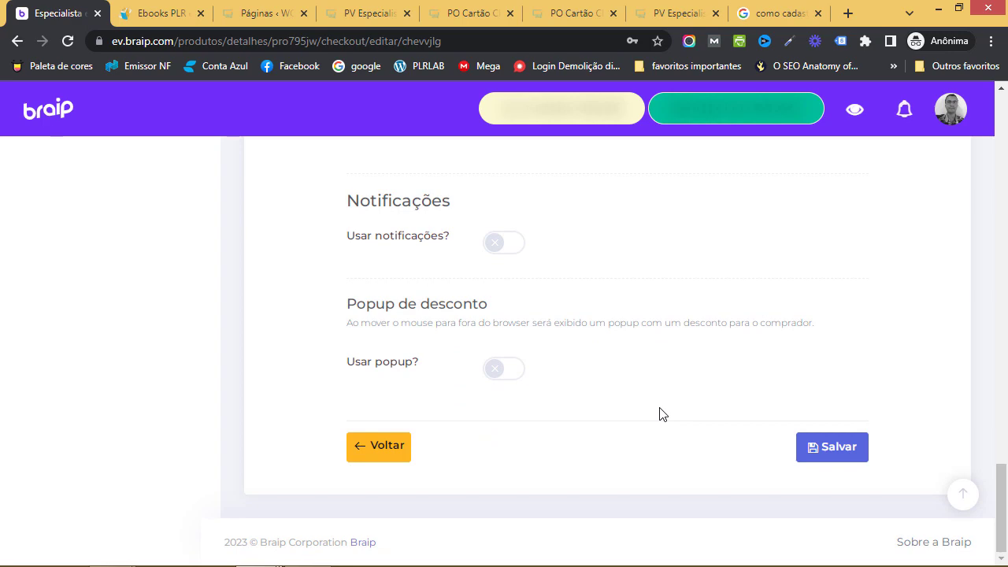
pyautogui.scroll(20, 662, 414)
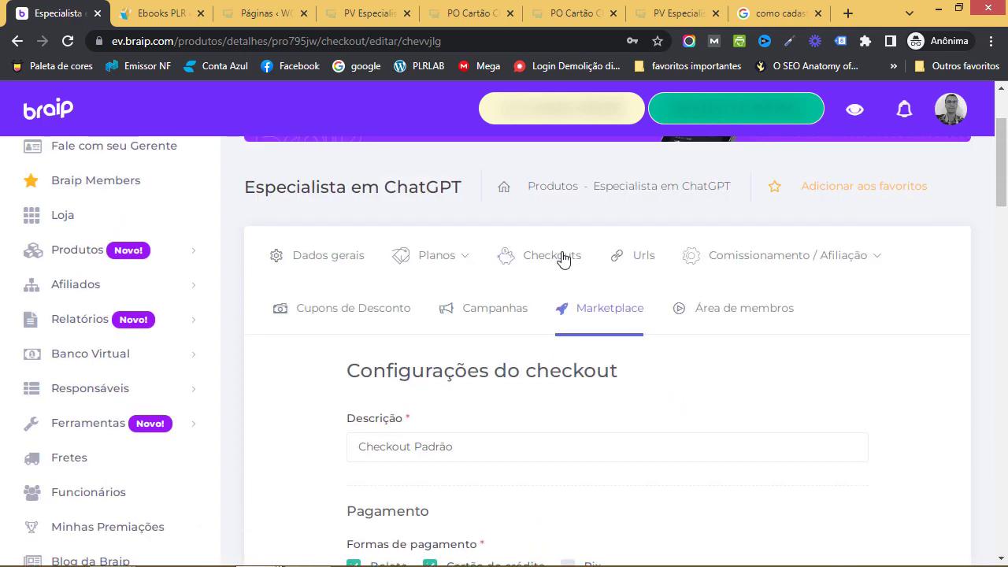
# Review the product's Checkouts disponíveis list before moving to the Urls section
pyautogui.click(545, 258)
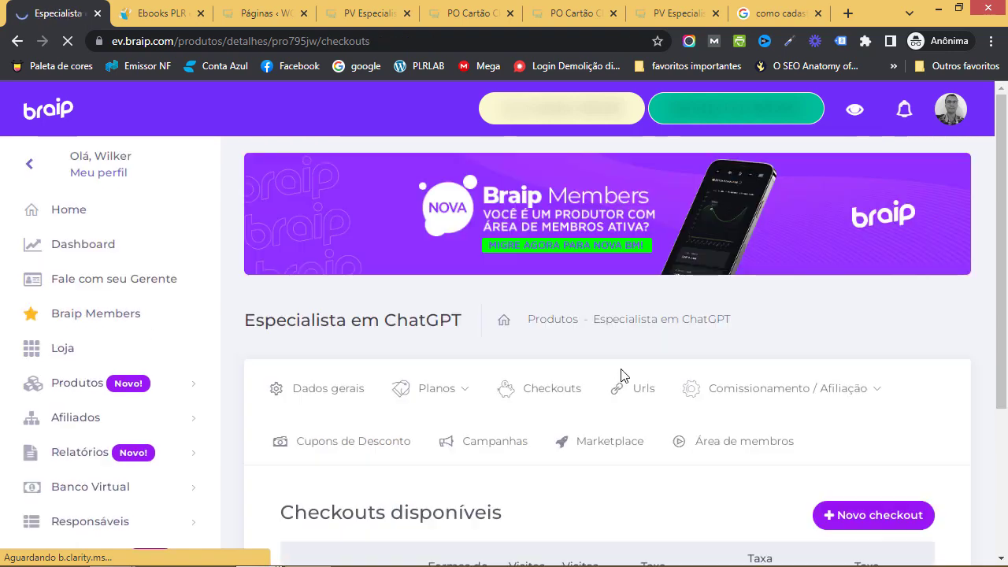
pyautogui.scroll(-2, 662, 378)
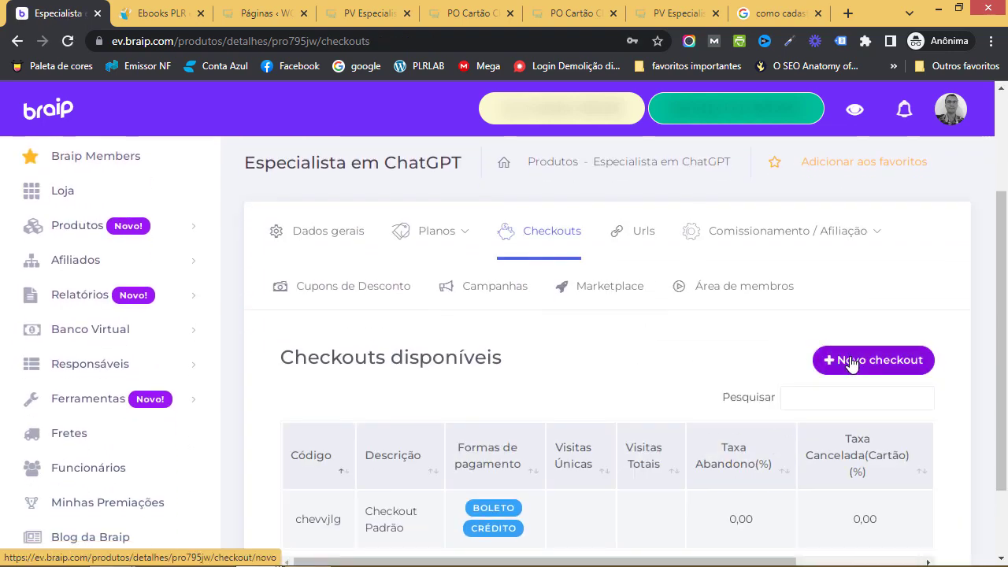
pyautogui.scroll(-1, 850, 362)
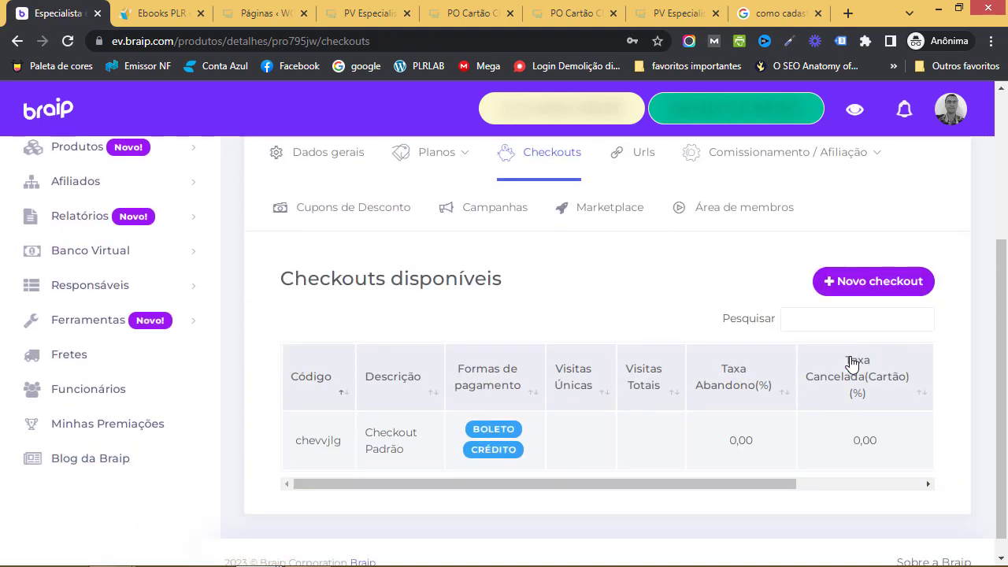
pyautogui.scroll(1, 812, 400)
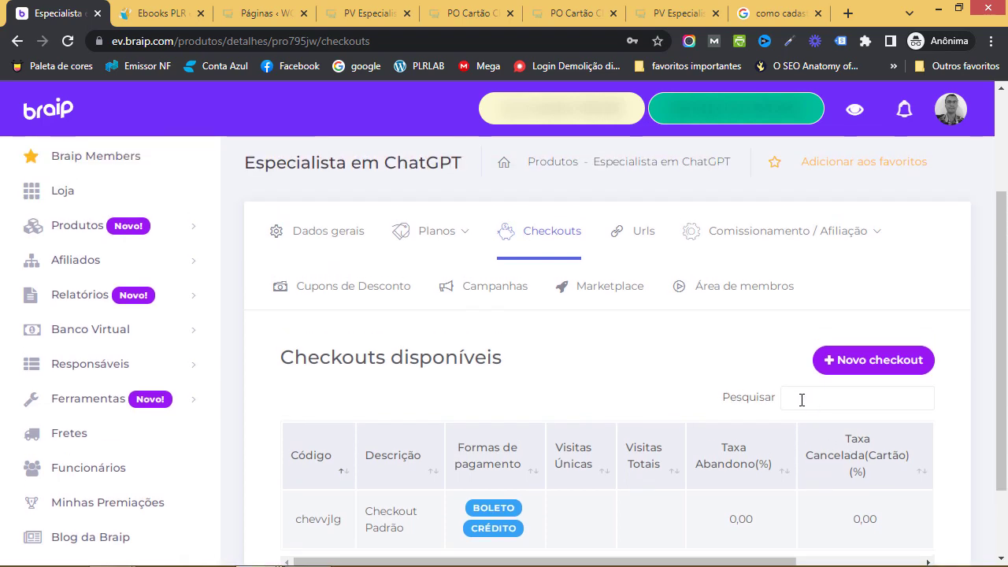
pyautogui.click(657, 251)
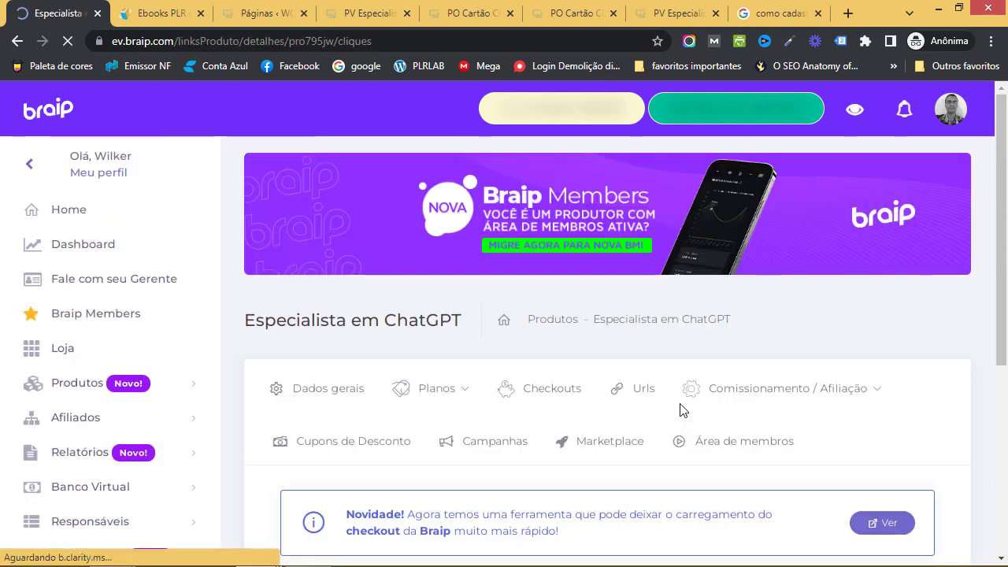
# Scroll the Urls page to check Adicionar URL and the empty URLs adicionadas table
pyautogui.scroll(-1, 681, 409)
pyautogui.scroll(-2, 681, 409)
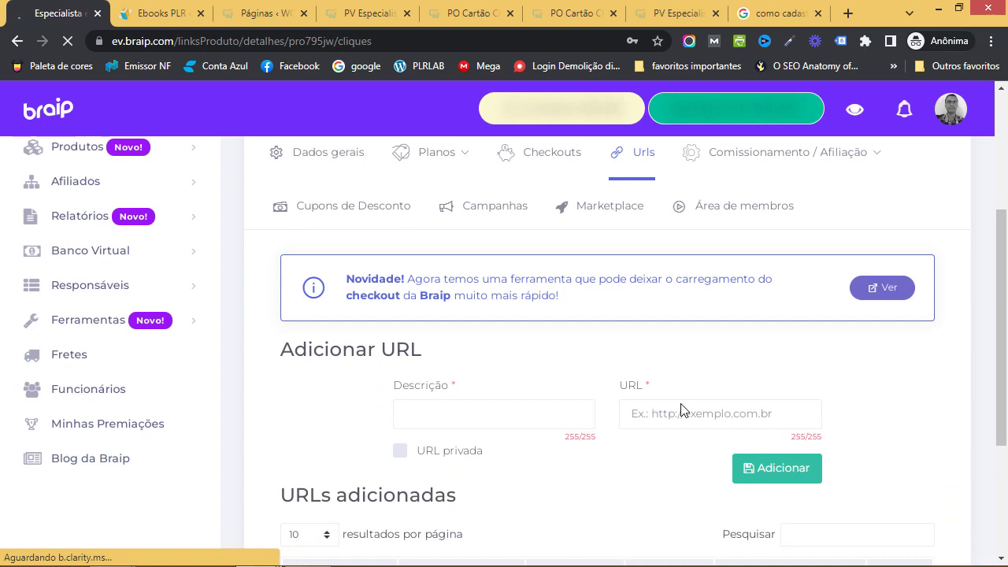
pyautogui.scroll(-1, 621, 357)
pyautogui.scroll(1, 626, 353)
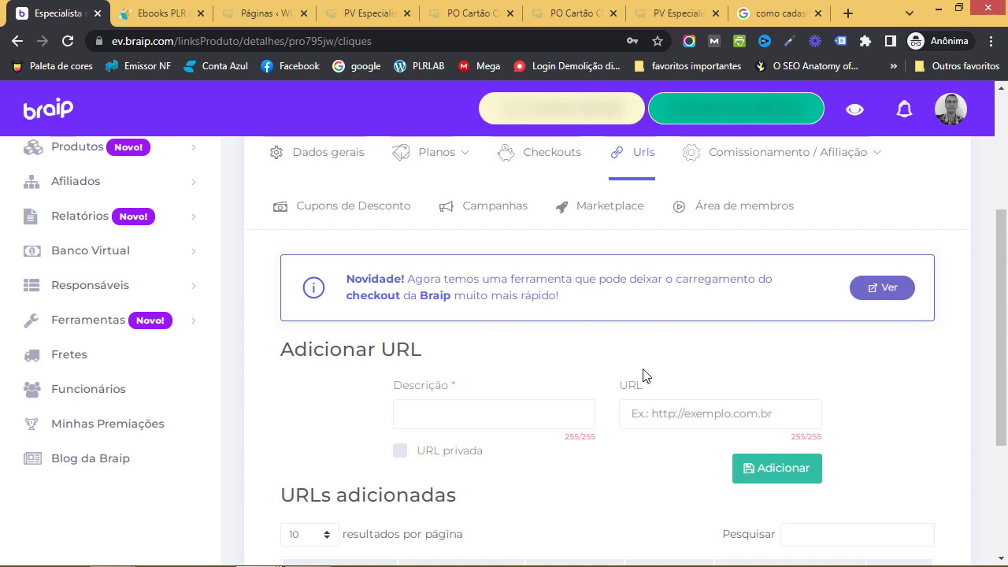
pyautogui.scroll(-2, 643, 376)
pyautogui.scroll(1, 643, 376)
pyautogui.scroll(-2, 644, 375)
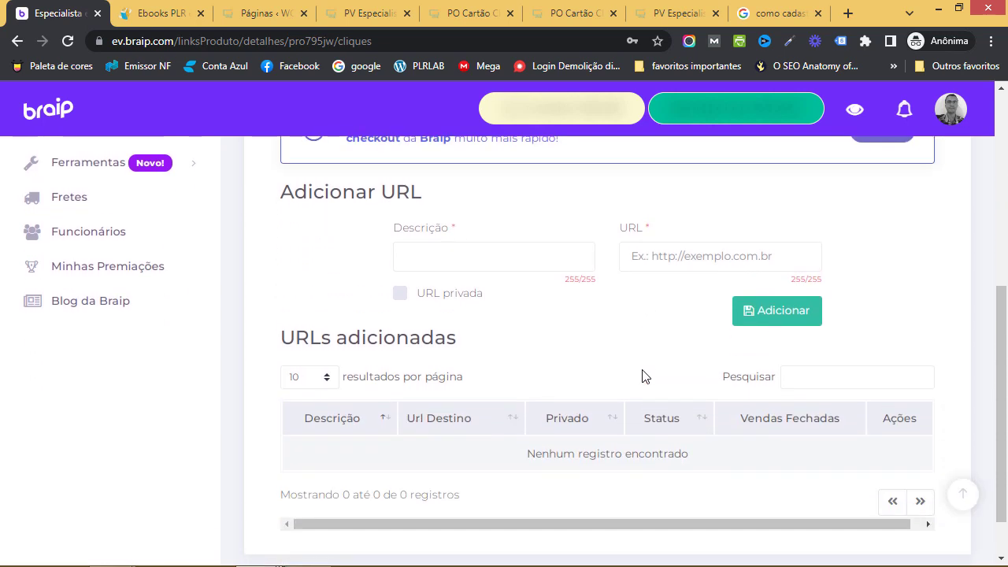
pyautogui.scroll(1, 643, 376)
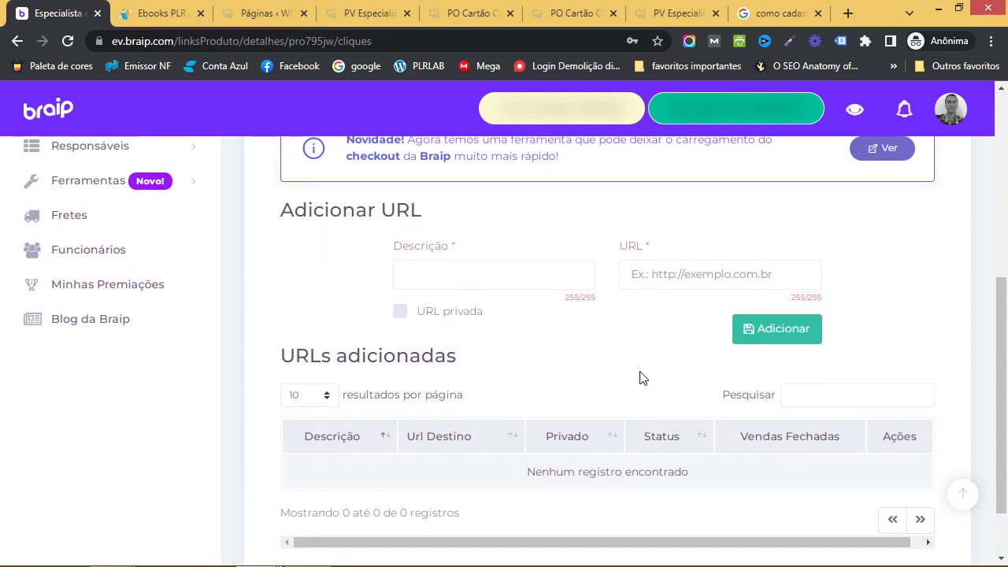
pyautogui.scroll(2, 643, 376)
pyautogui.scroll(-2, 639, 378)
pyautogui.scroll(4, 639, 378)
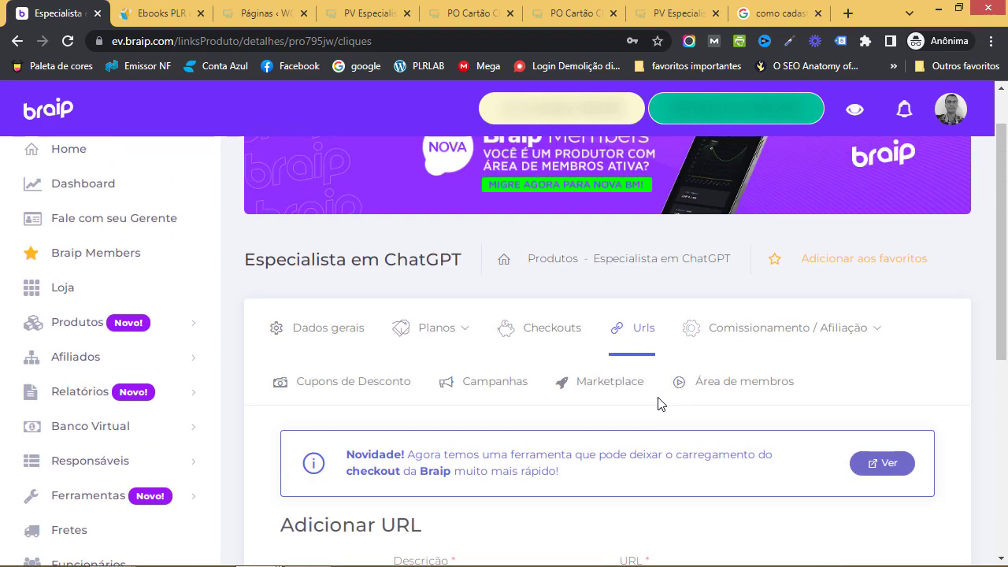
pyautogui.scroll(-1, 653, 407)
pyautogui.moveTo(808, 272)
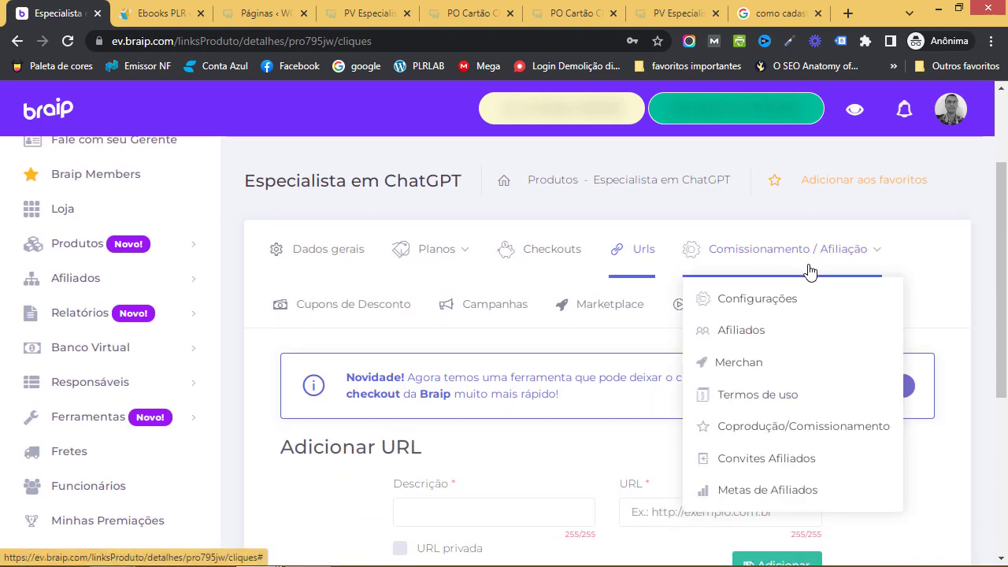
# Review the affiliate programme settings under Comissionamento / Afiliação > Configurações
pyautogui.click(767, 298)
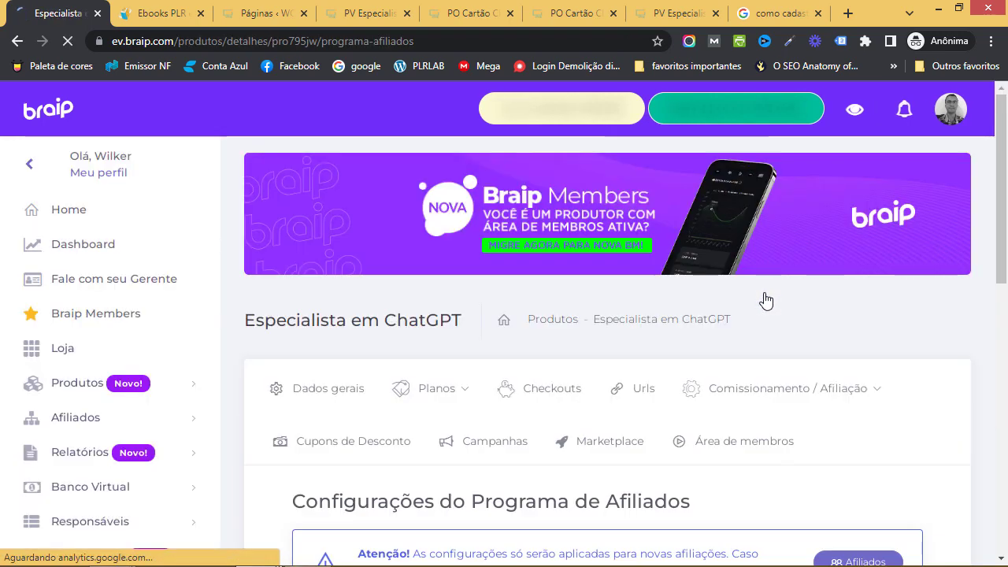
pyautogui.scroll(-2, 732, 362)
pyautogui.scroll(-3, 715, 400)
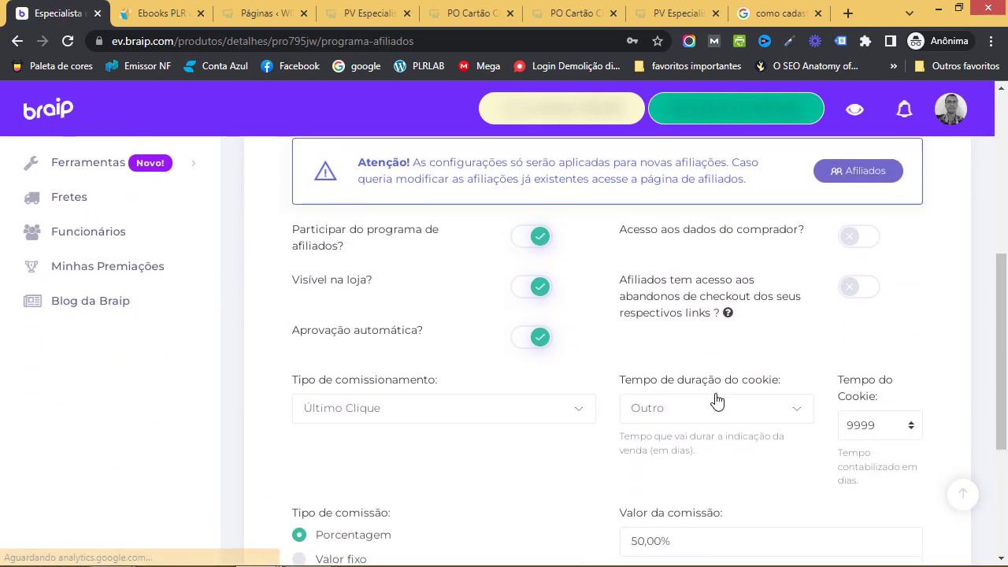
pyautogui.scroll(-2, 709, 402)
pyautogui.scroll(-1, 695, 401)
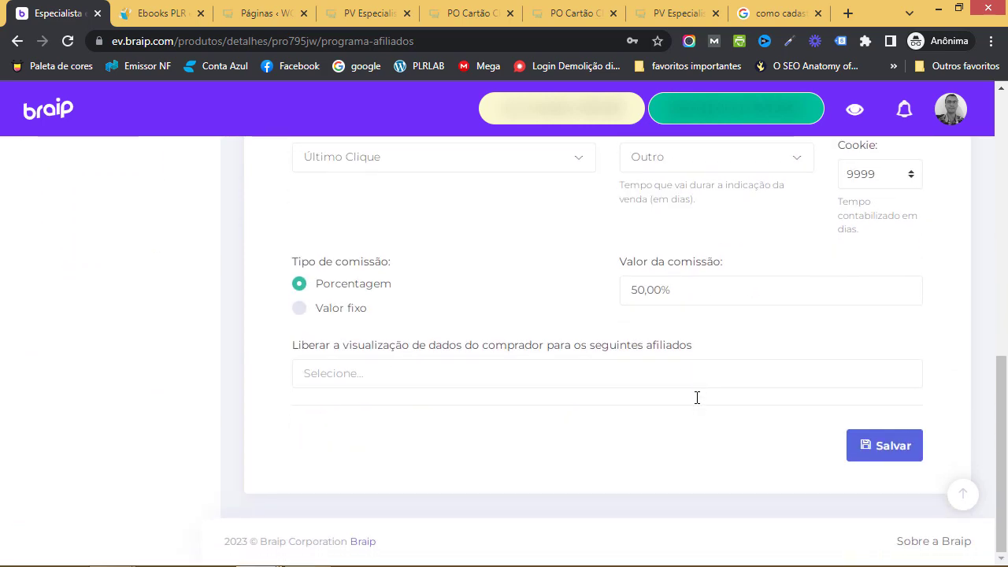
pyautogui.scroll(5, 697, 399)
pyautogui.scroll(1, 701, 385)
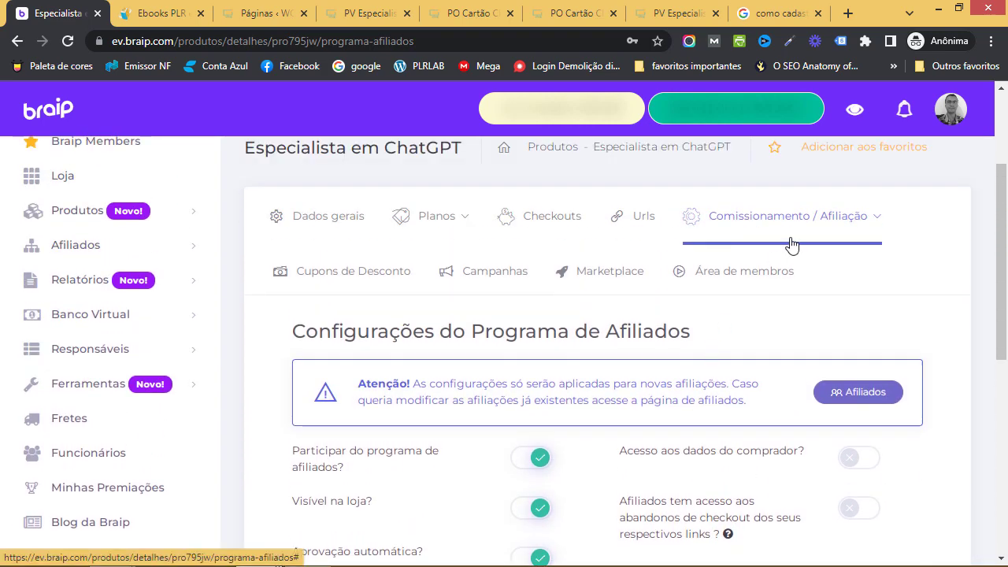
# Check the Afiliados deste produto page, which lists 0 affiliates and an invite link
pyautogui.moveTo(790, 244)
pyautogui.click(752, 300)
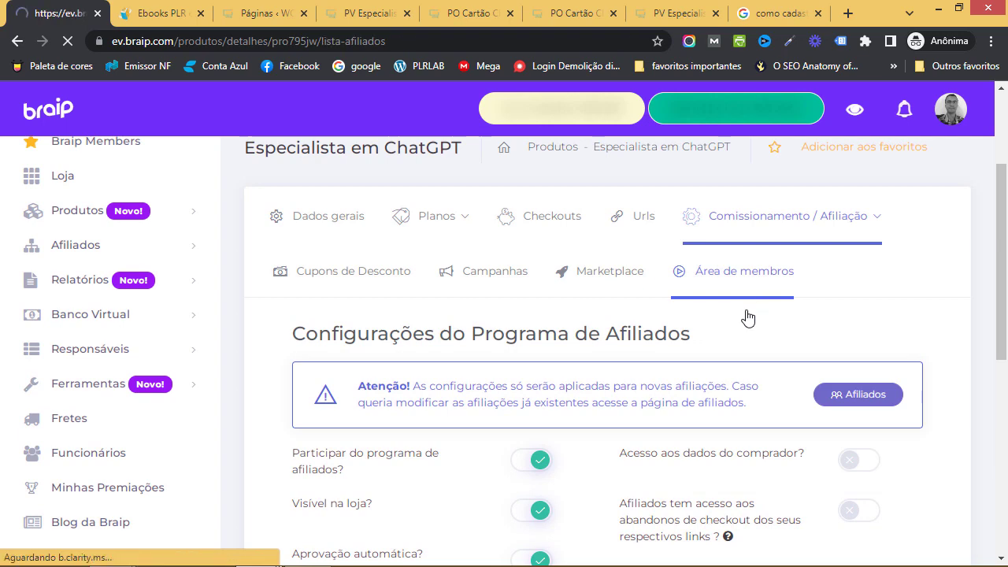
pyautogui.scroll(-4, 731, 420)
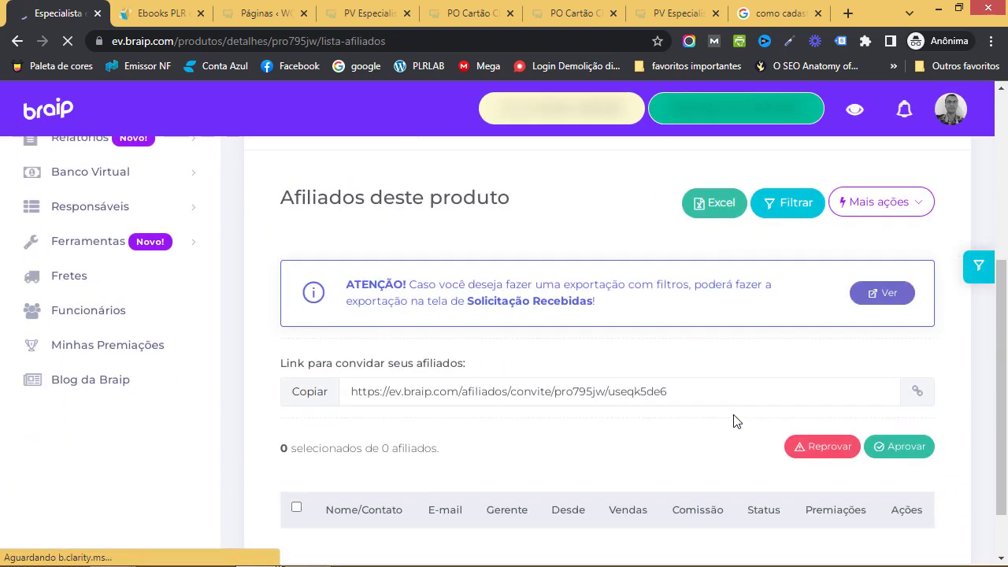
pyautogui.scroll(-1, 739, 420)
pyautogui.scroll(-1, 740, 419)
pyautogui.scroll(2, 740, 419)
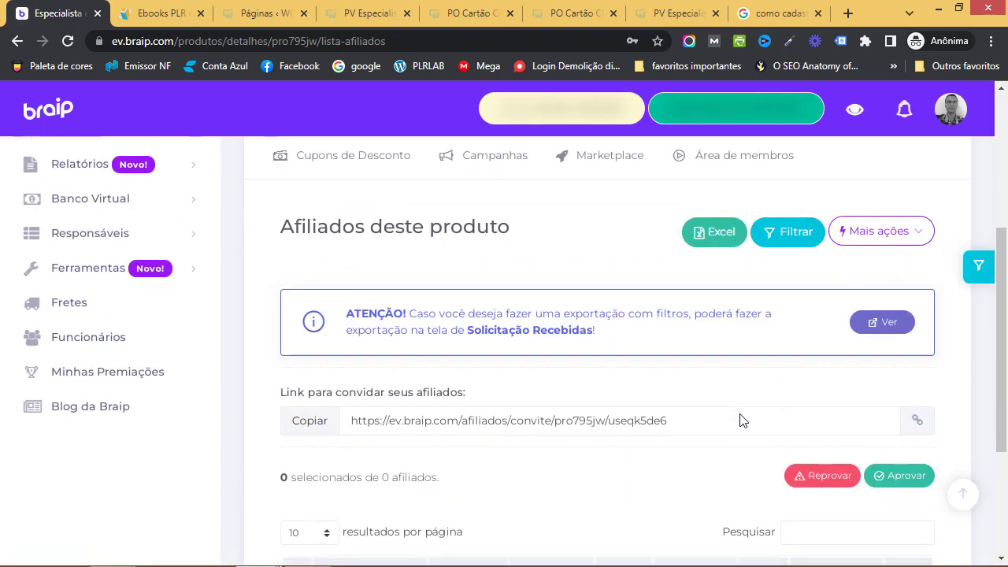
pyautogui.scroll(-2, 740, 419)
pyautogui.scroll(2, 741, 419)
pyautogui.scroll(2, 741, 419)
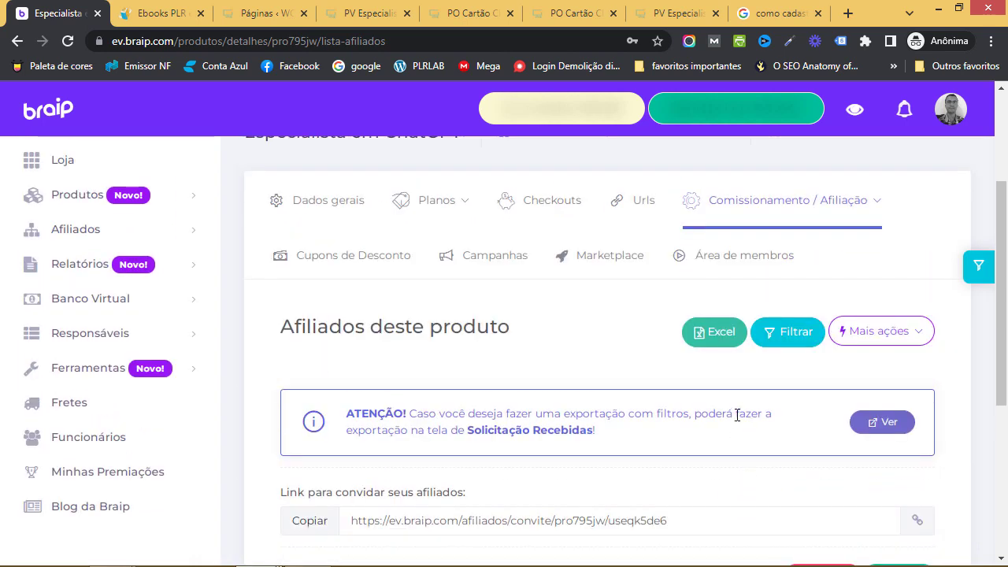
pyautogui.click(824, 214)
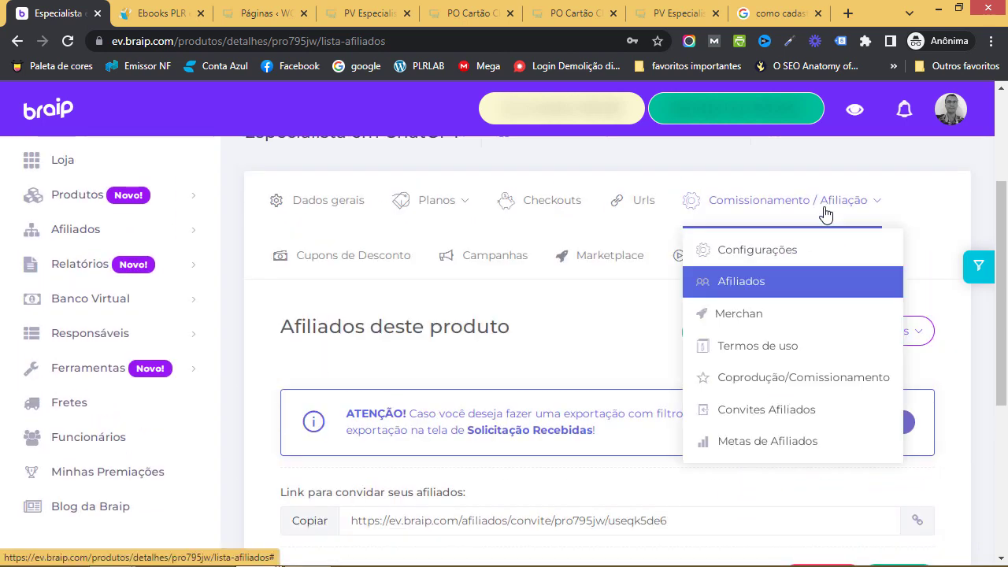
# Look over the product's Merchan page for affiliate materials
pyautogui.click(768, 319)
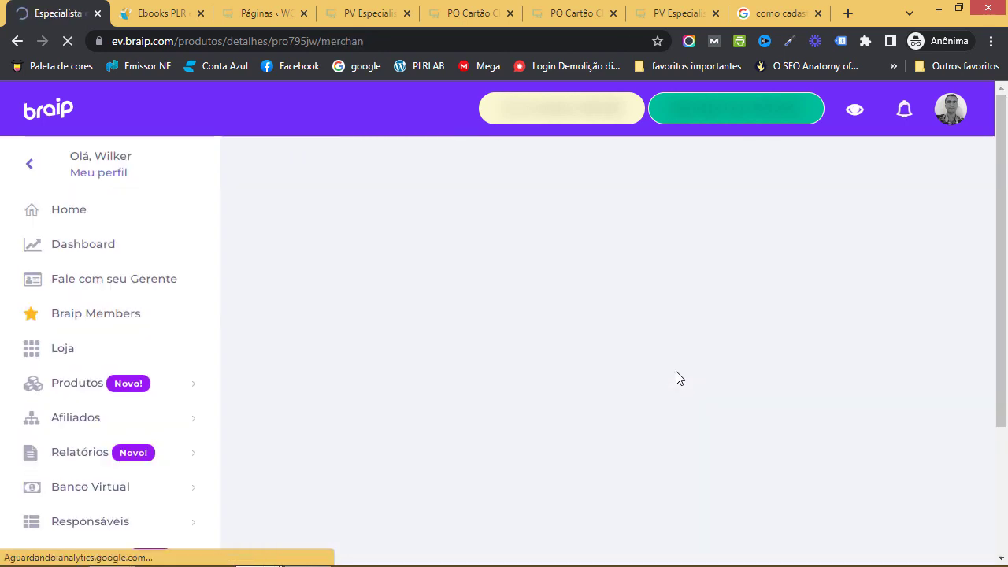
pyautogui.scroll(-1, 705, 430)
pyautogui.scroll(-2, 705, 429)
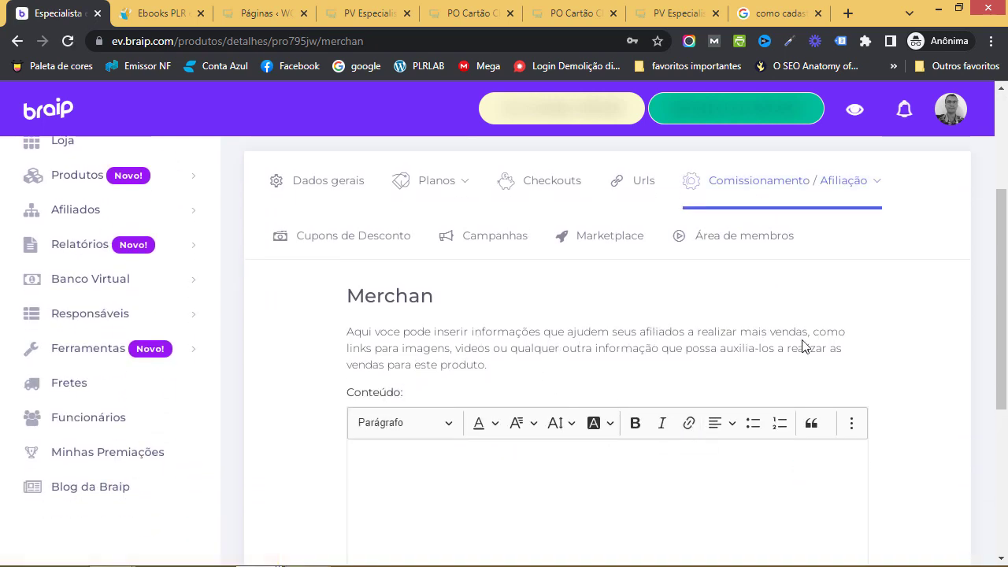
pyautogui.scroll(-4, 797, 388)
pyautogui.scroll(2, 695, 410)
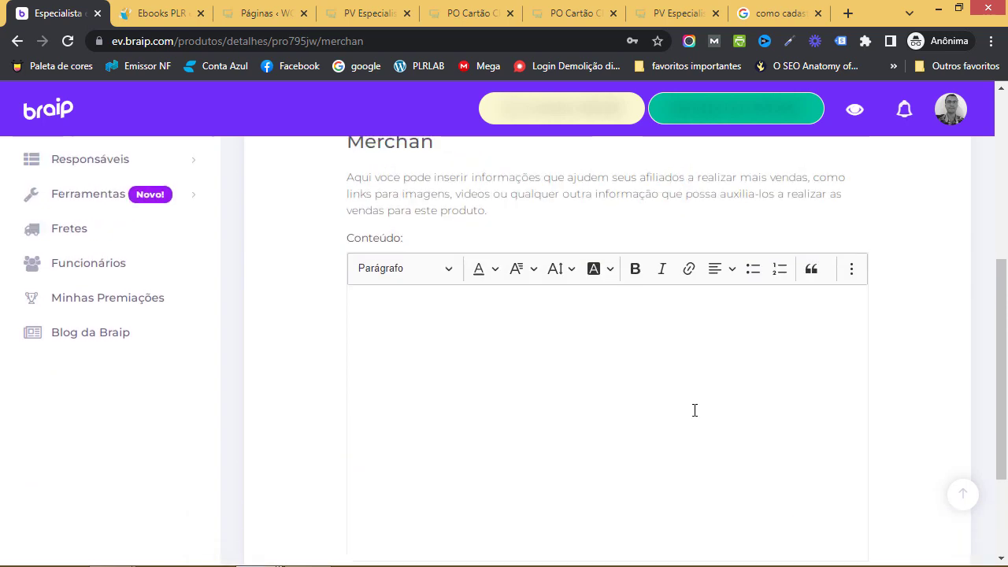
pyautogui.scroll(3, 724, 432)
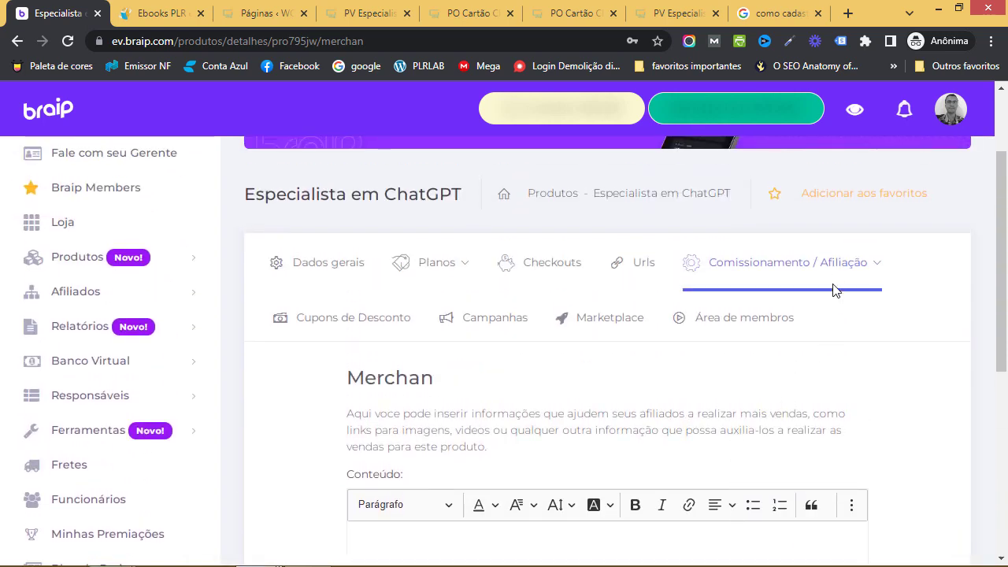
# Open Convites Afiliados and check its empty invitations table
pyautogui.moveTo(771, 281)
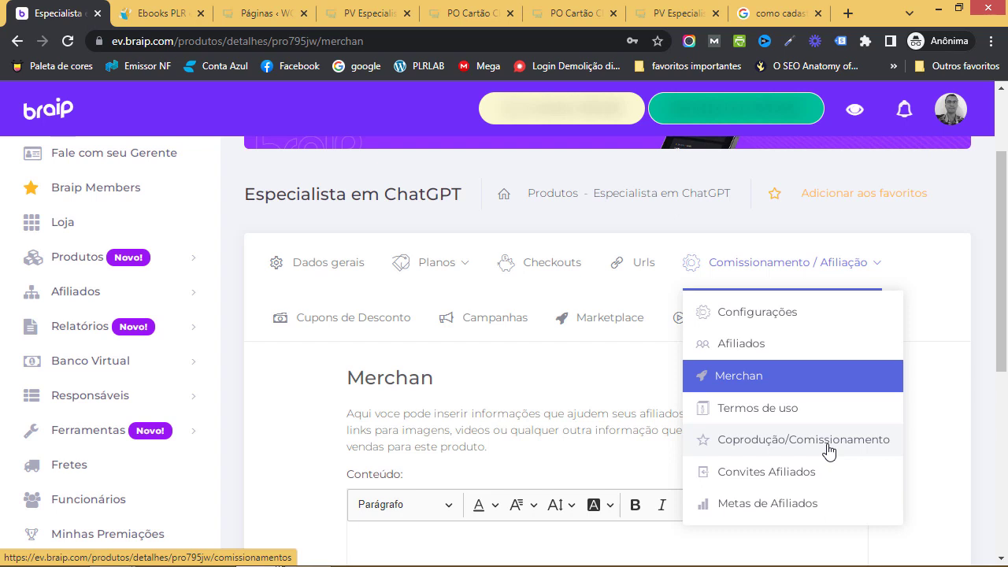
pyautogui.click(732, 474)
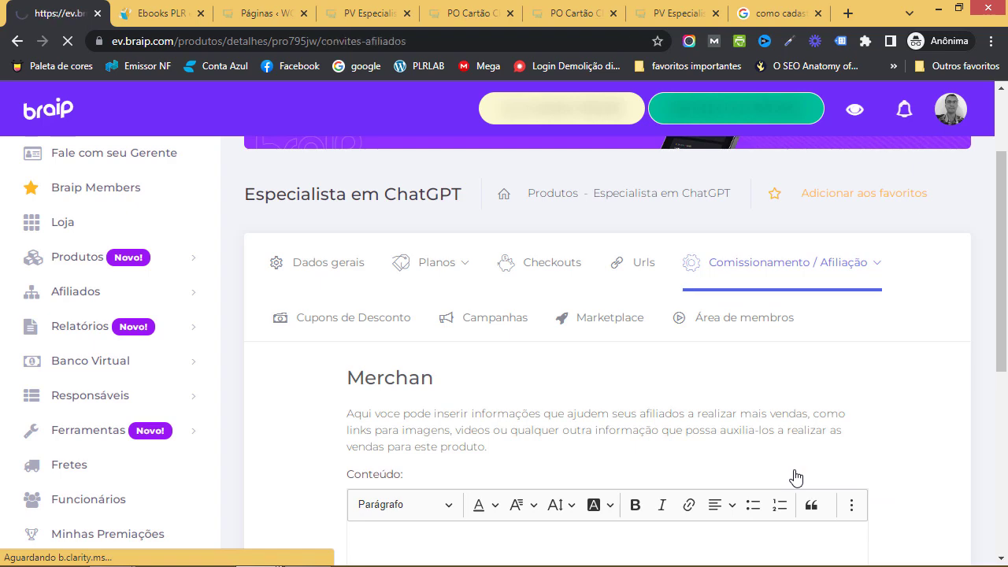
pyautogui.scroll(-3, 669, 401)
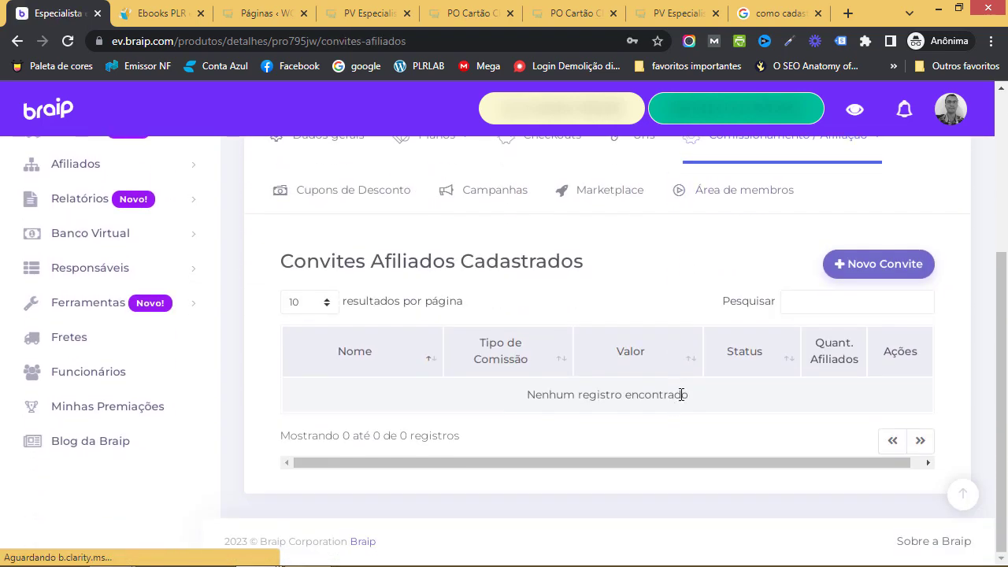
pyautogui.scroll(1, 782, 342)
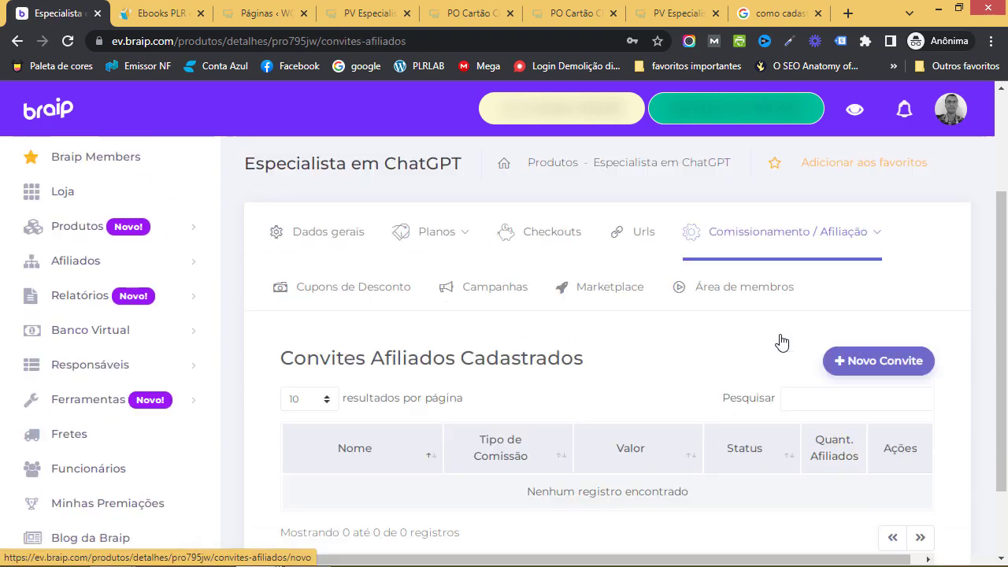
pyautogui.click(805, 311)
pyautogui.scroll(-1, 803, 363)
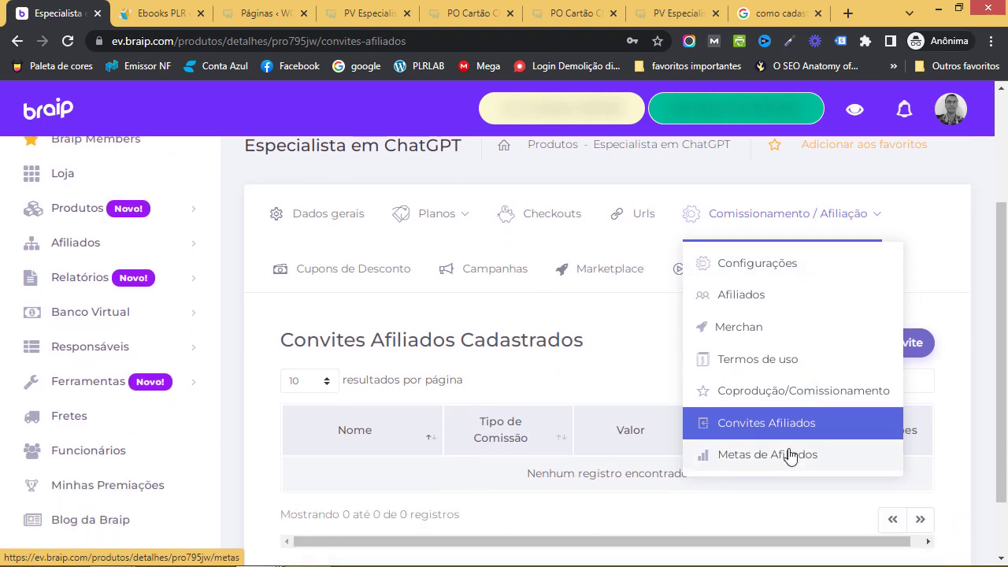
# Go to Metas de Afiliados and start a new goal with + Nova meta
pyautogui.click(789, 457)
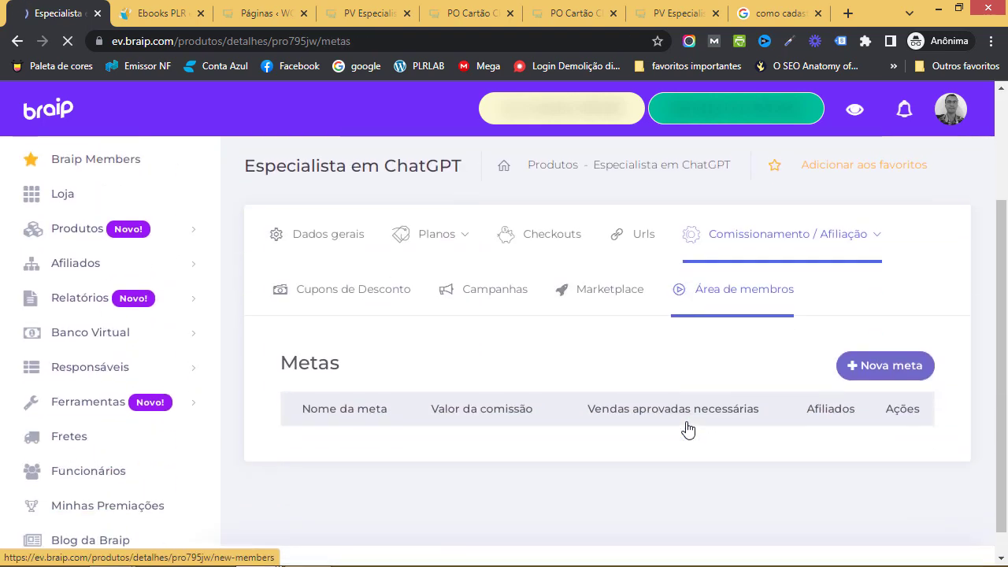
pyautogui.scroll(-1, 709, 441)
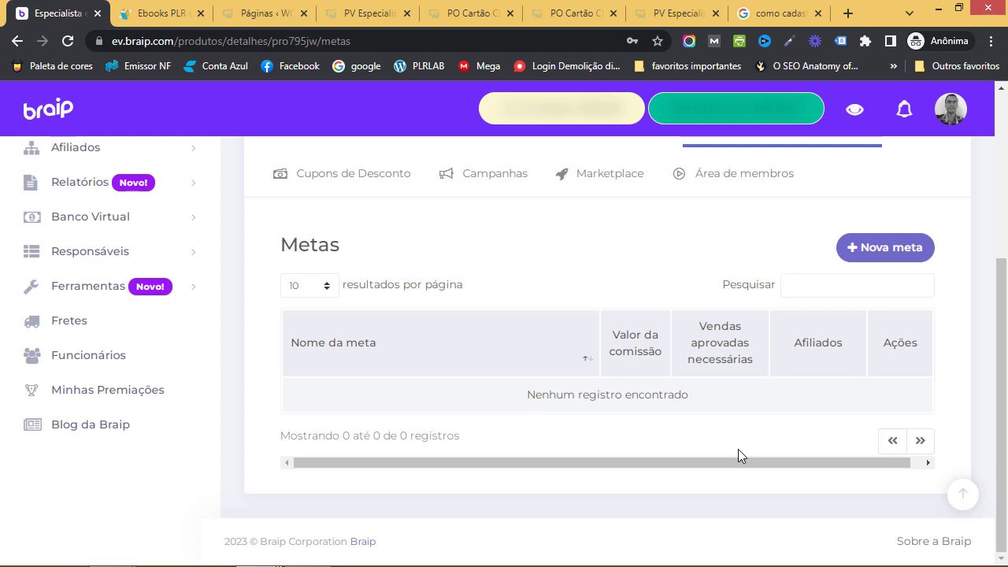
pyautogui.click(892, 254)
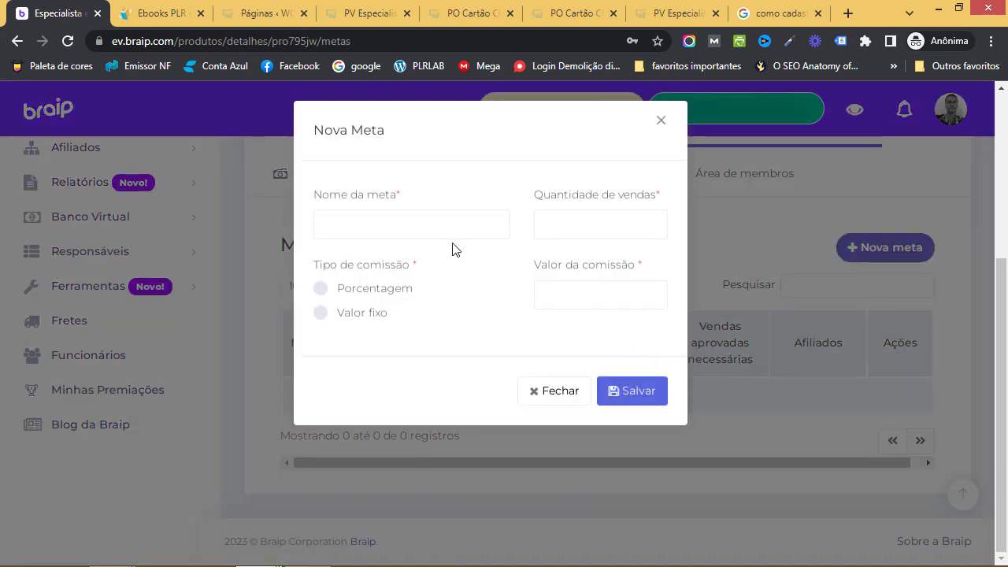
# Save goal Meta 10K with 10 sales and a 55,00 Porcentagem commission
pyautogui.click(418, 212)
pyautogui.write('Meta 10K')
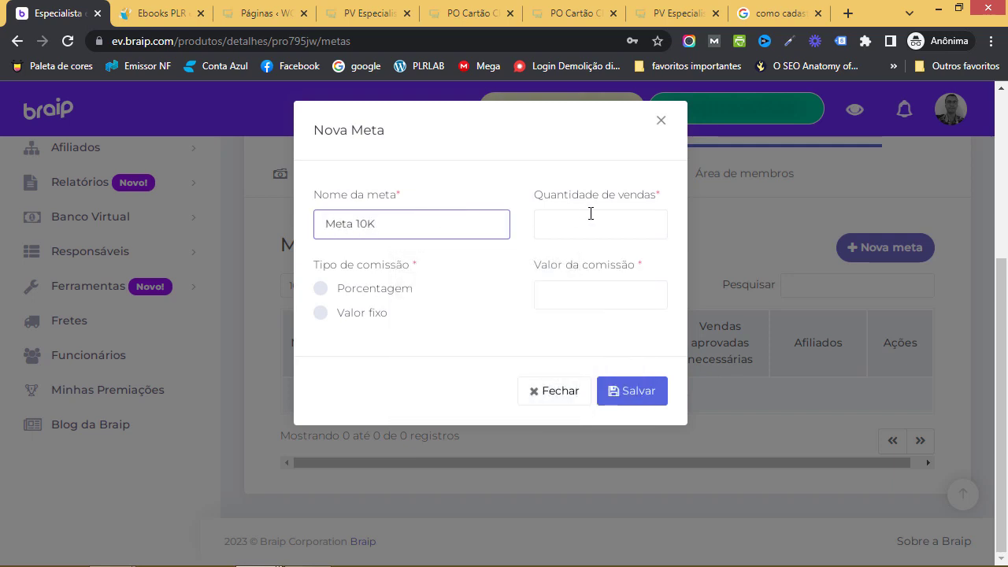
pyautogui.click(603, 213)
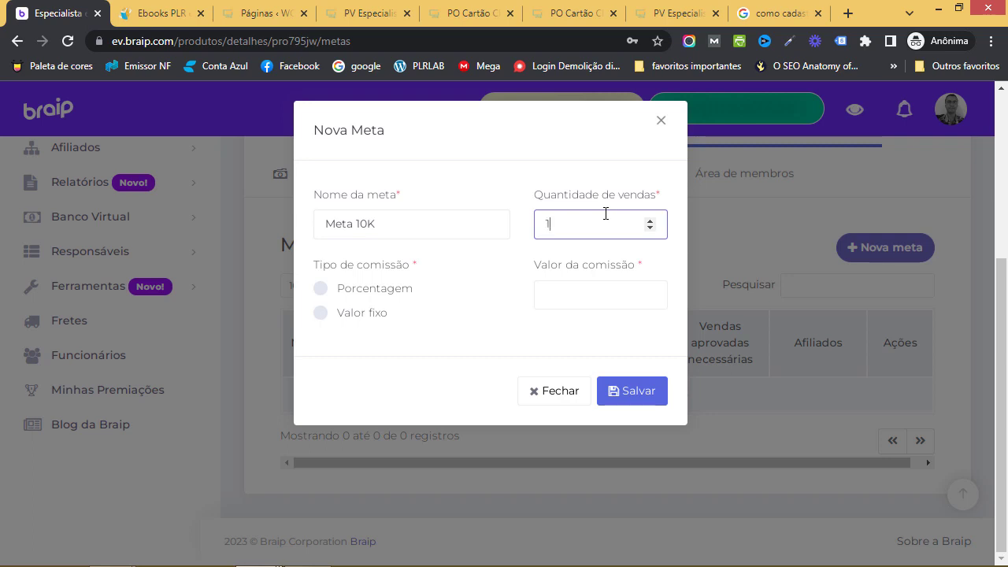
pyautogui.click(321, 289)
pyautogui.click(587, 293)
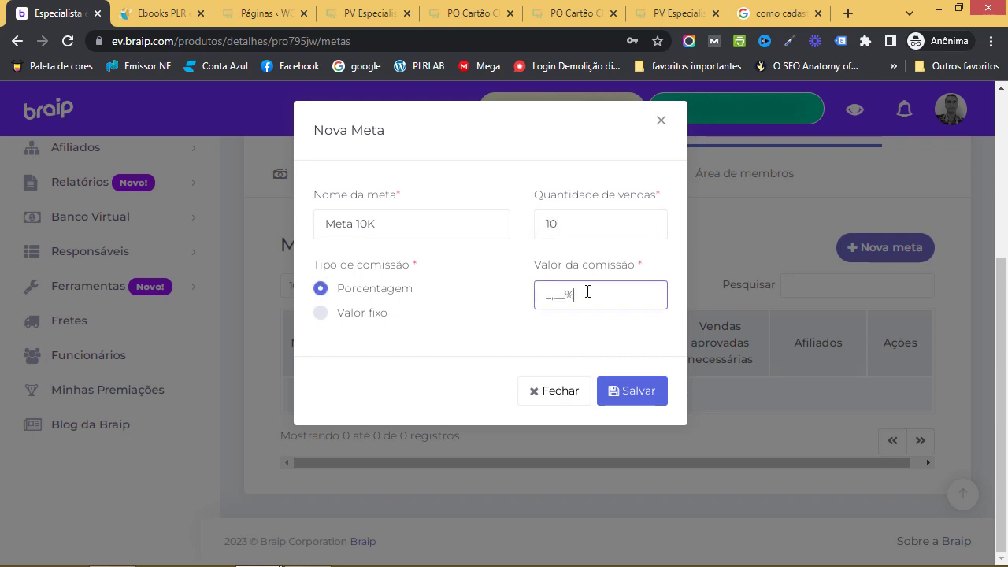
pyautogui.write('55,00')
pyautogui.click(644, 390)
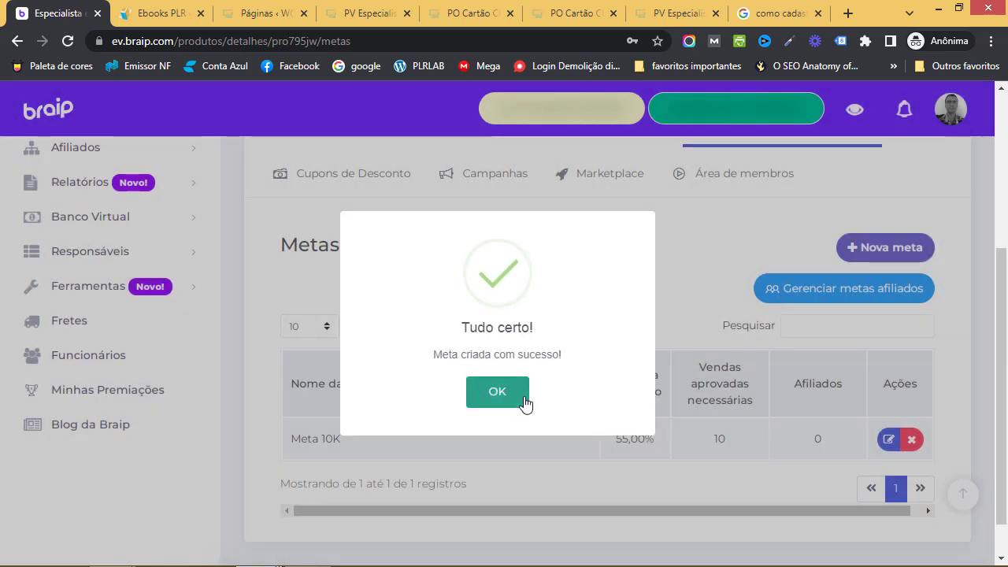
pyautogui.click(523, 402)
# Switch to the product's Cupons de Desconto page
pyautogui.scroll(1, 738, 378)
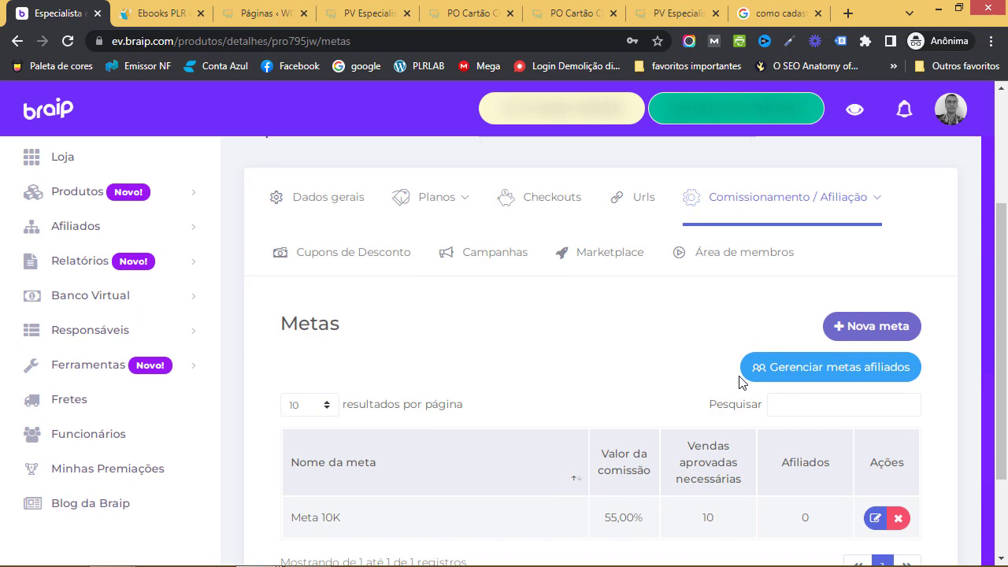
pyautogui.scroll(-2, 701, 382)
pyautogui.scroll(2, 702, 383)
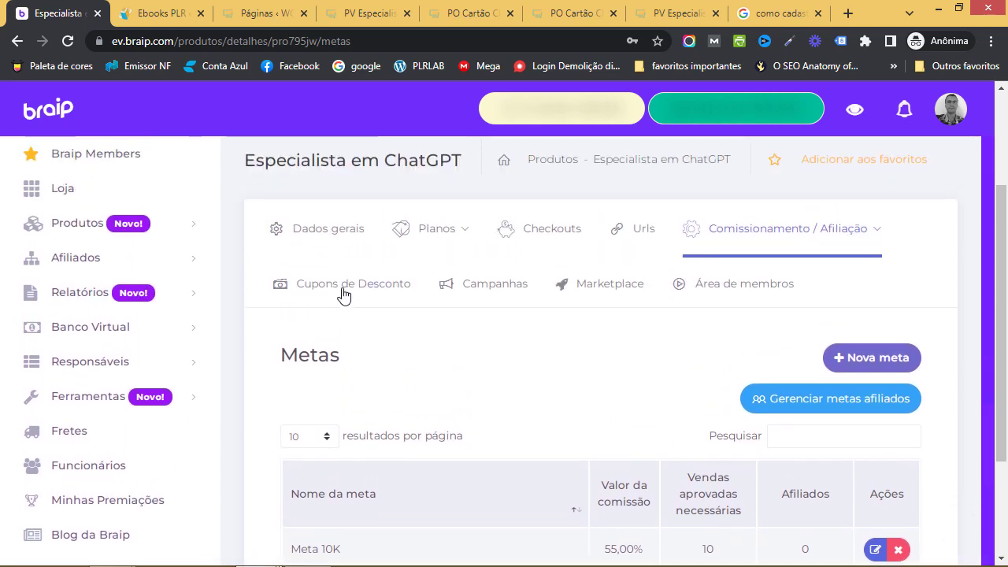
pyautogui.click(331, 287)
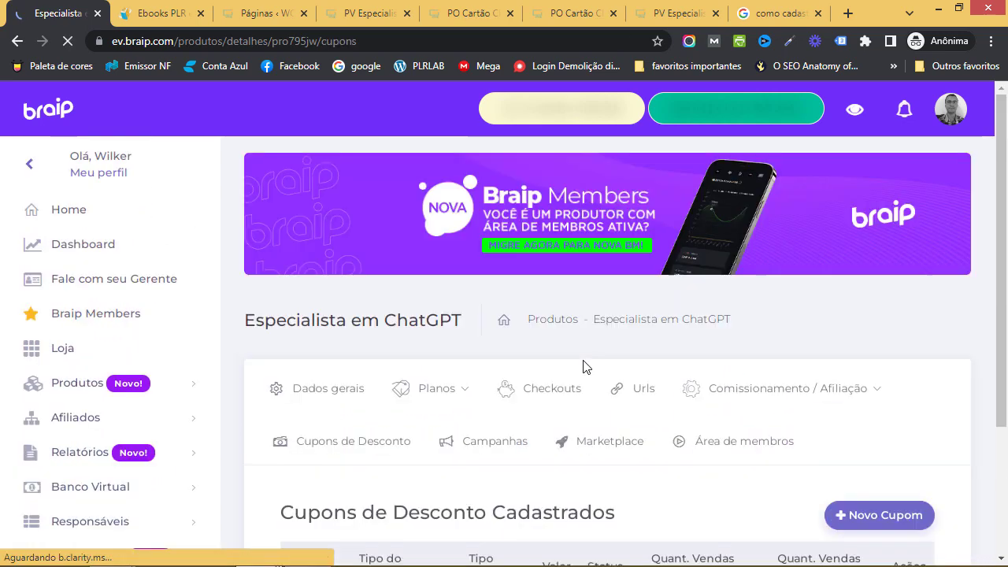
# Open a blank + Novo Cupom form from the empty coupon list and review its fields
pyautogui.scroll(-4, 614, 441)
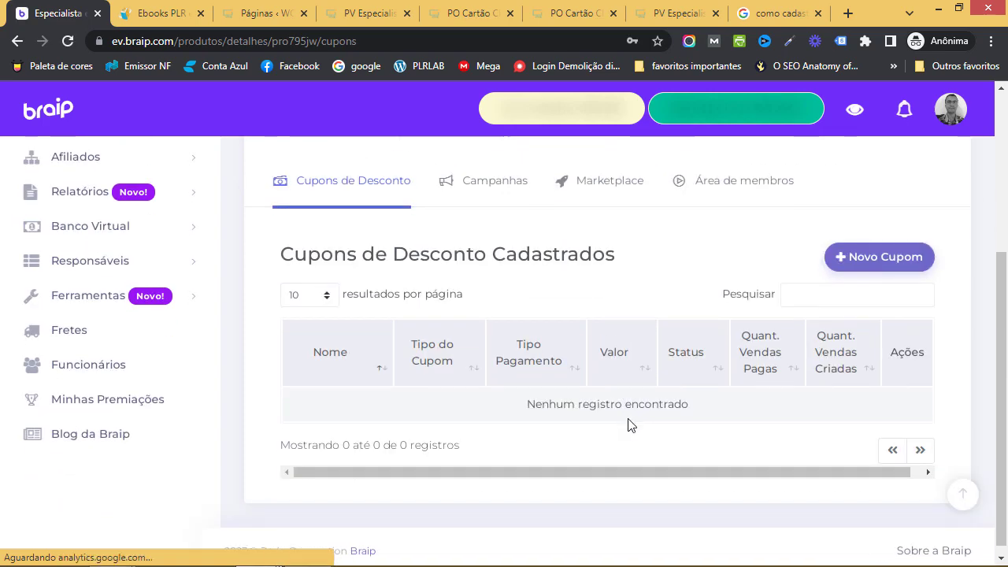
pyautogui.scroll(1, 628, 425)
pyautogui.click(860, 341)
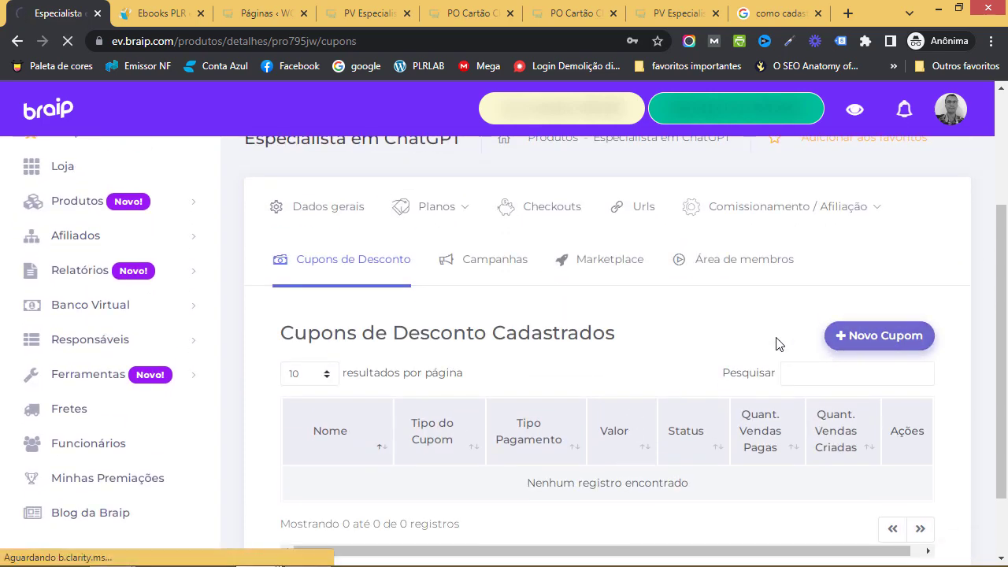
pyautogui.scroll(-4, 758, 367)
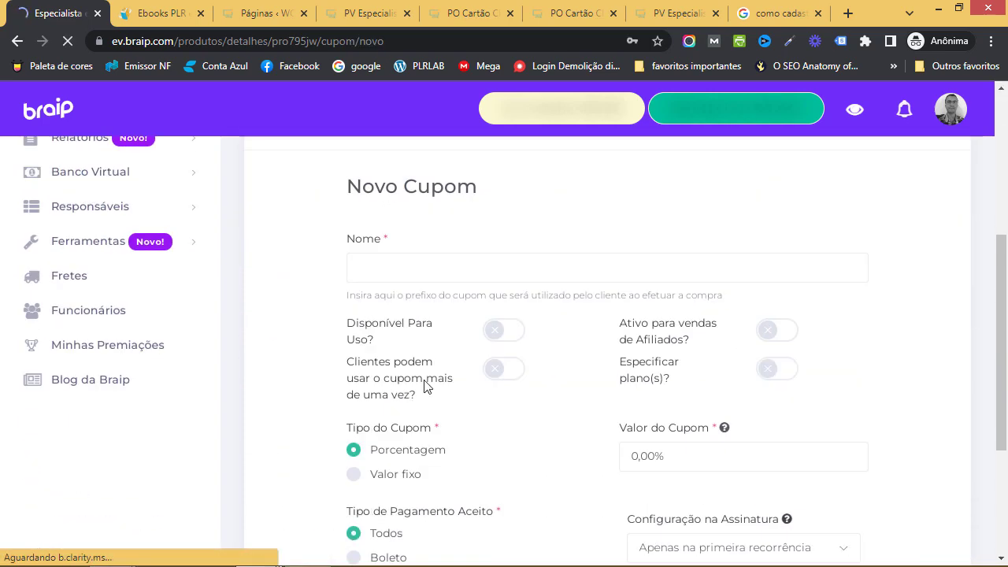
pyautogui.scroll(-3, 565, 401)
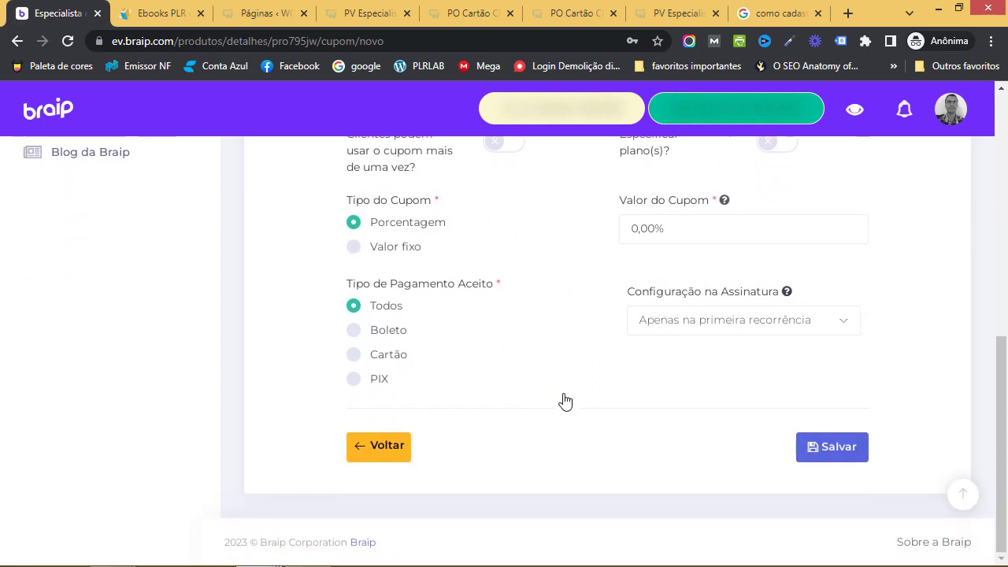
pyautogui.scroll(1, 561, 390)
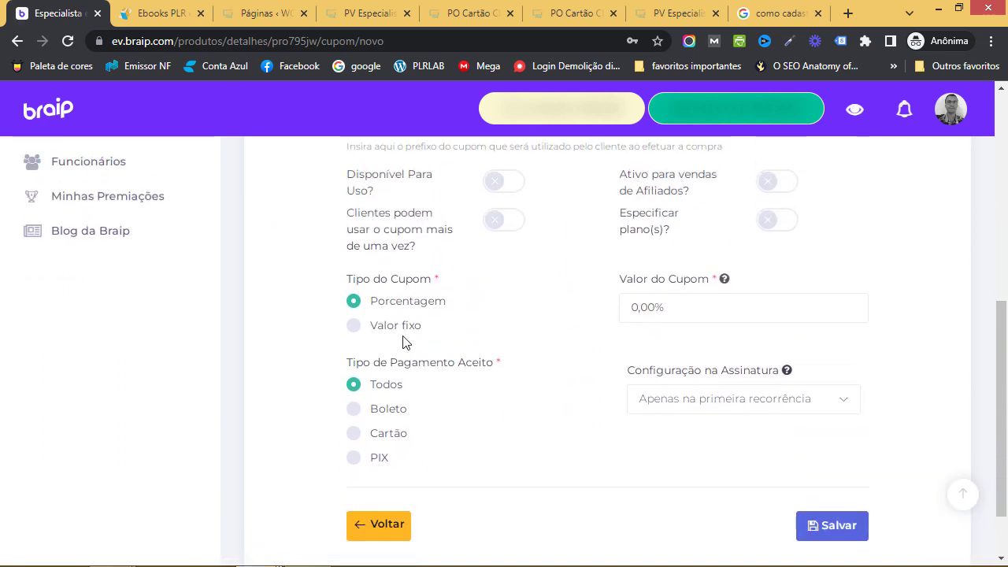
pyautogui.scroll(4, 562, 405)
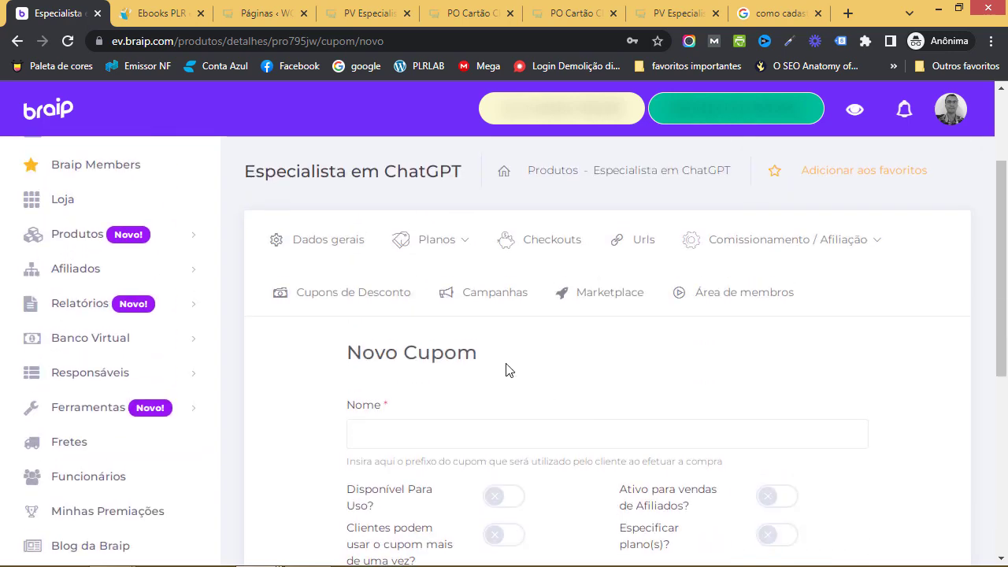
pyautogui.click(493, 310)
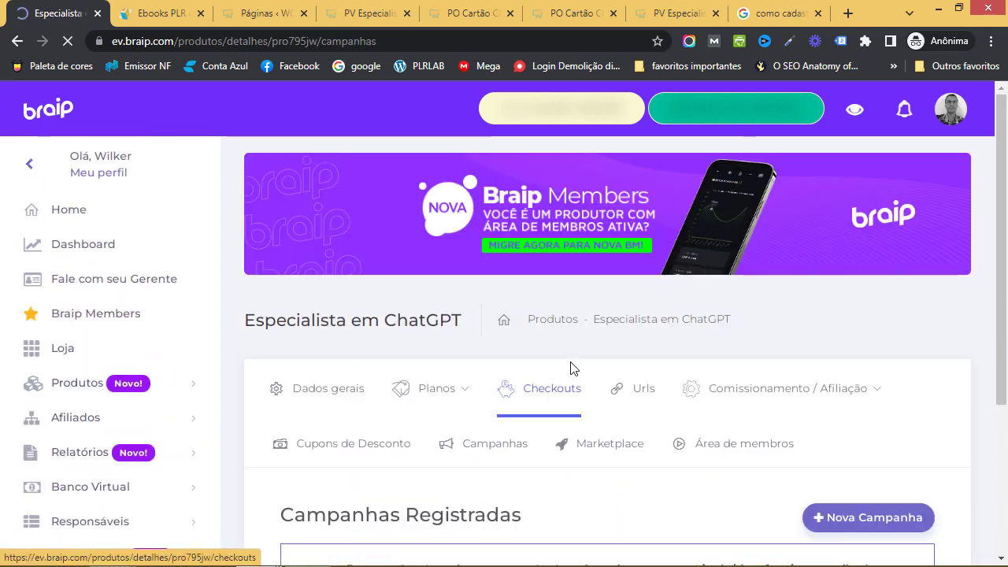
# Scroll through the Campanhas Registradas table, which shows 0 of 0 records
pyautogui.scroll(-5, 575, 378)
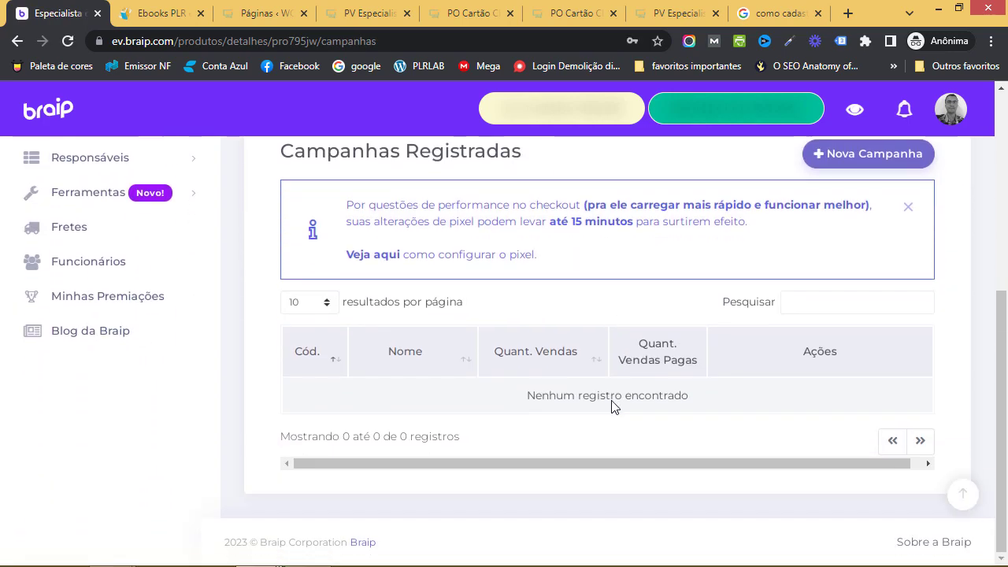
pyautogui.scroll(2, 613, 401)
pyautogui.scroll(-1, 614, 406)
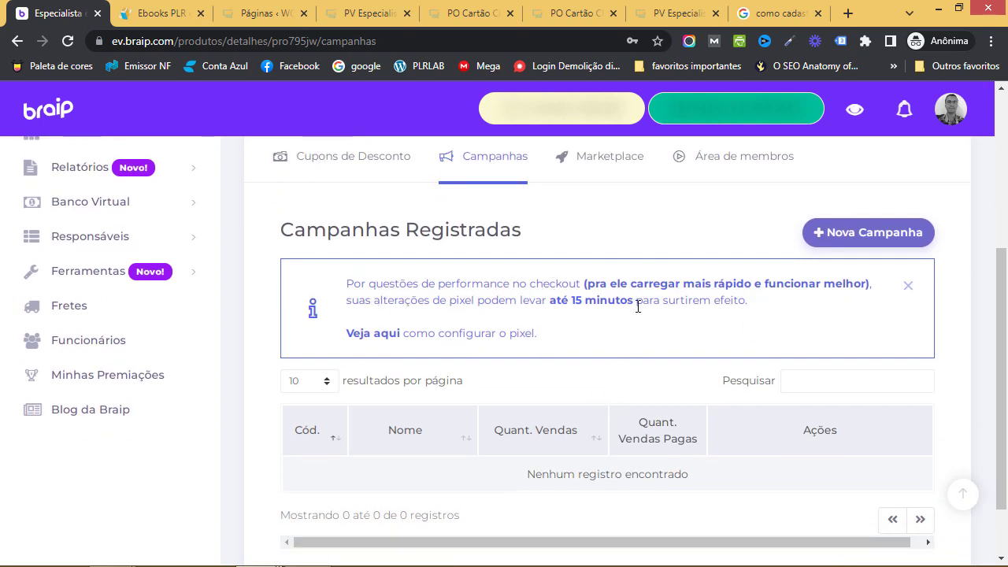
pyautogui.scroll(-1, 650, 387)
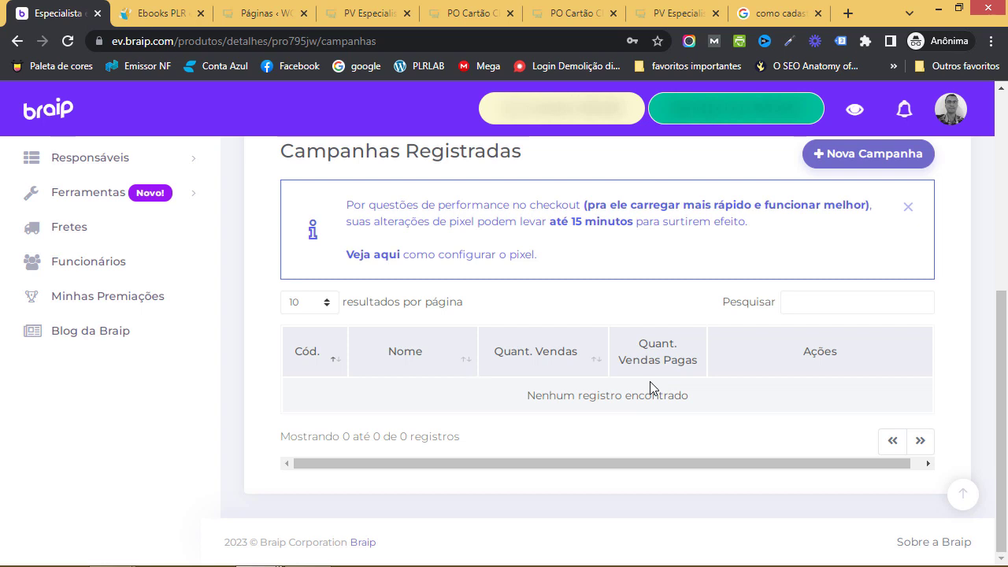
pyautogui.scroll(2, 650, 388)
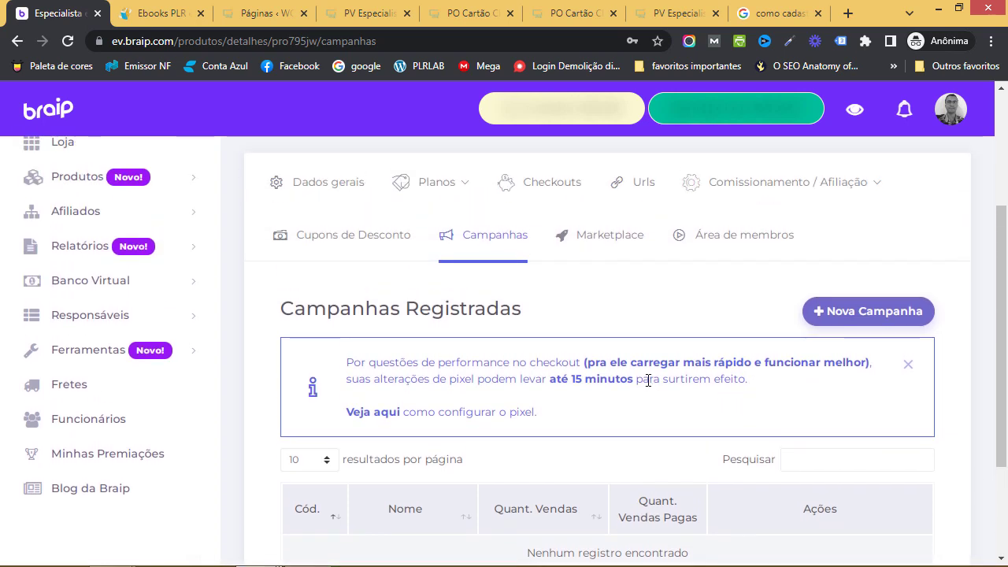
pyautogui.click(614, 243)
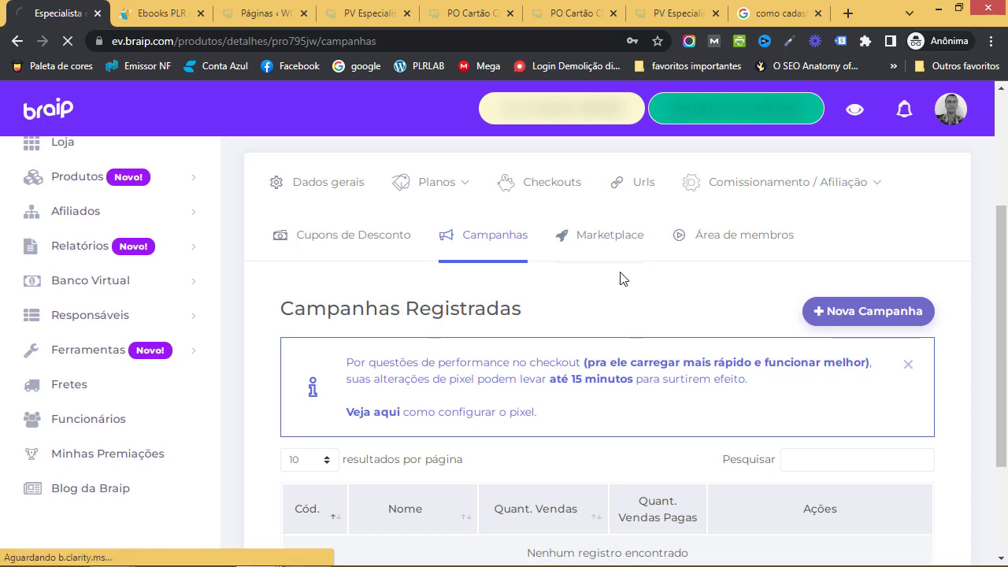
# Review the Especialista em ChatGPT marketplace details: status Pendente, marketplace selling off
pyautogui.scroll(-4, 669, 367)
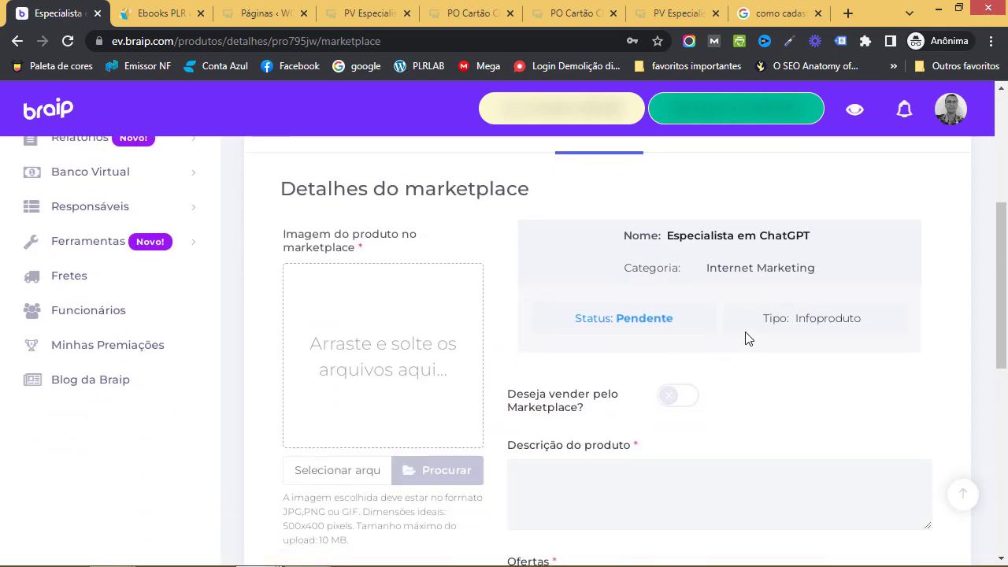
pyautogui.scroll(-2, 723, 334)
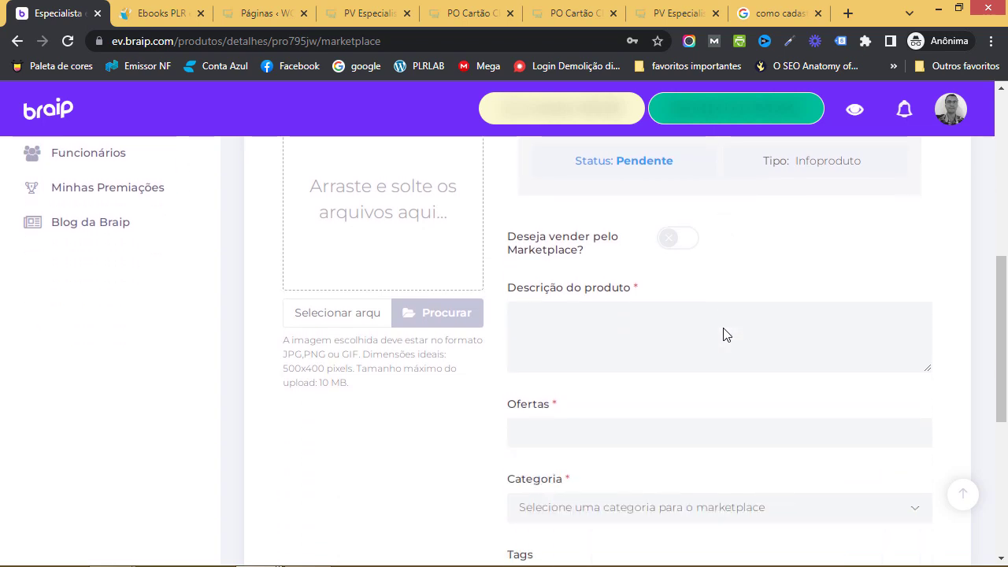
pyautogui.scroll(2, 723, 331)
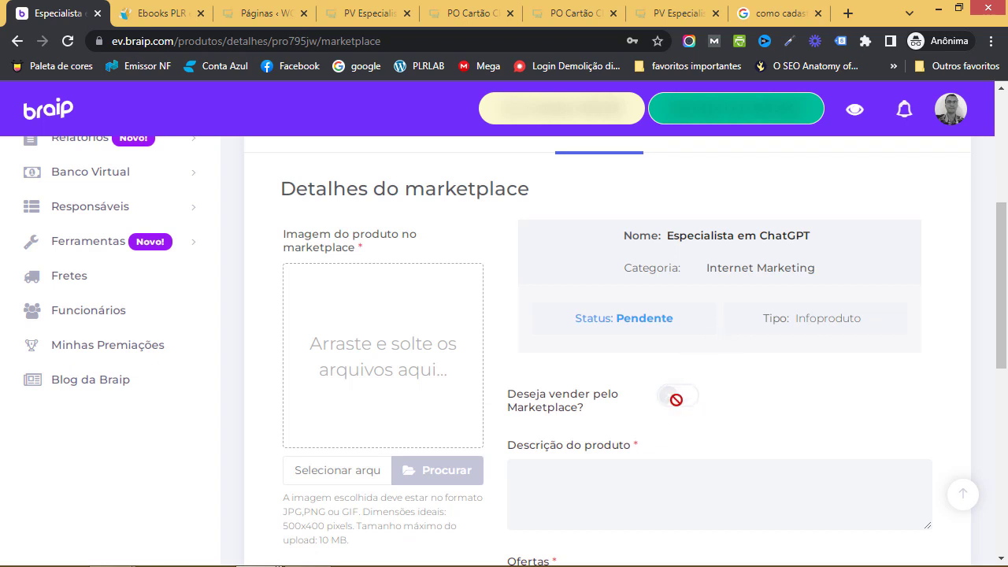
pyautogui.doubleClick(651, 318)
pyautogui.scroll(-1, 749, 355)
pyautogui.scroll(-4, 806, 355)
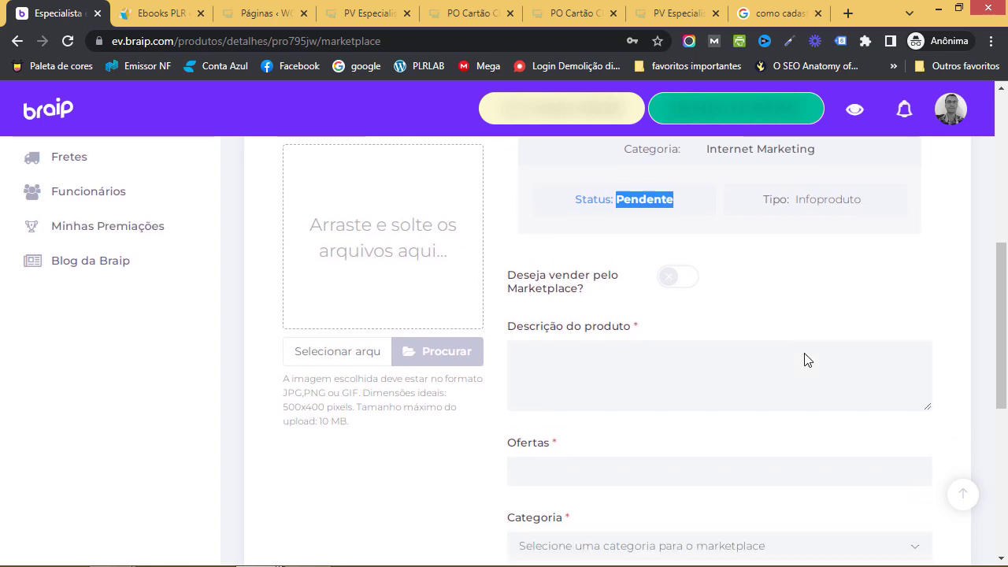
pyautogui.scroll(-2, 781, 347)
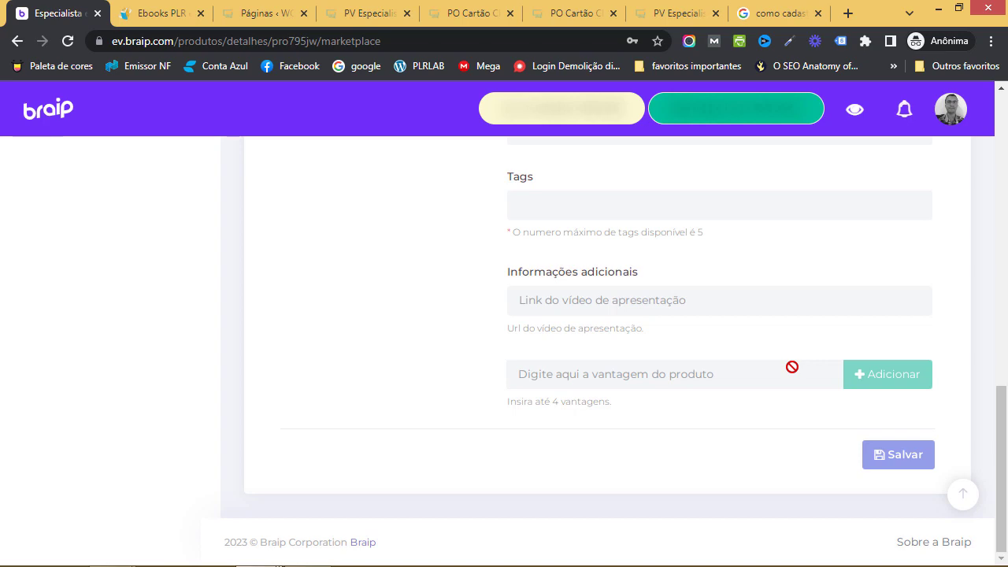
pyautogui.scroll(8, 792, 367)
pyautogui.scroll(2, 792, 365)
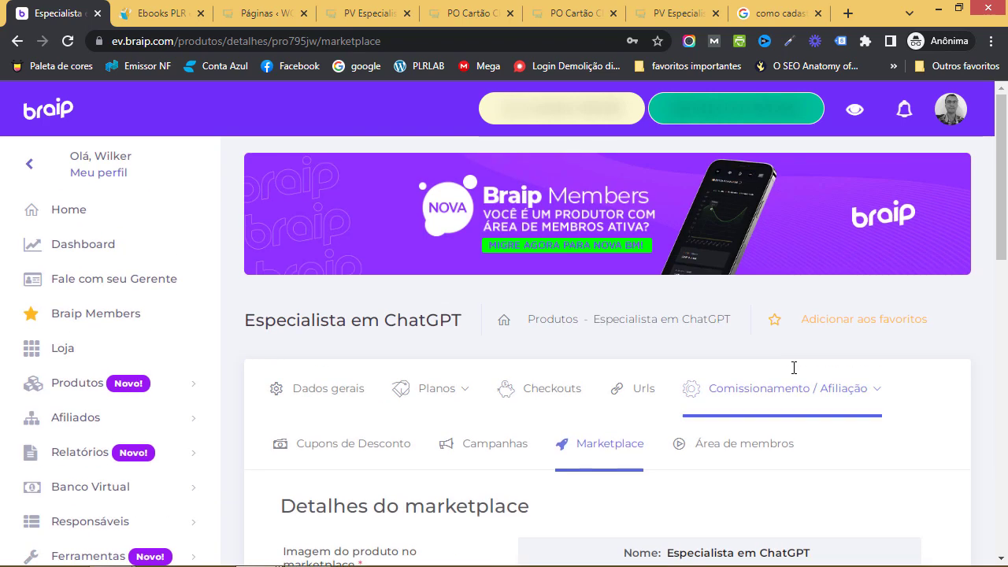
pyautogui.scroll(-3, 782, 388)
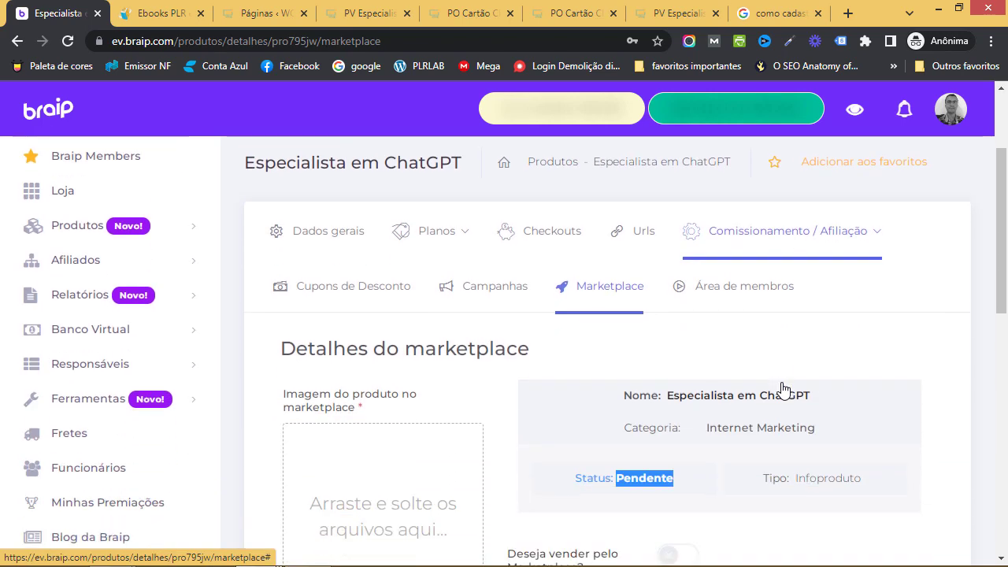
pyautogui.scroll(3, 782, 389)
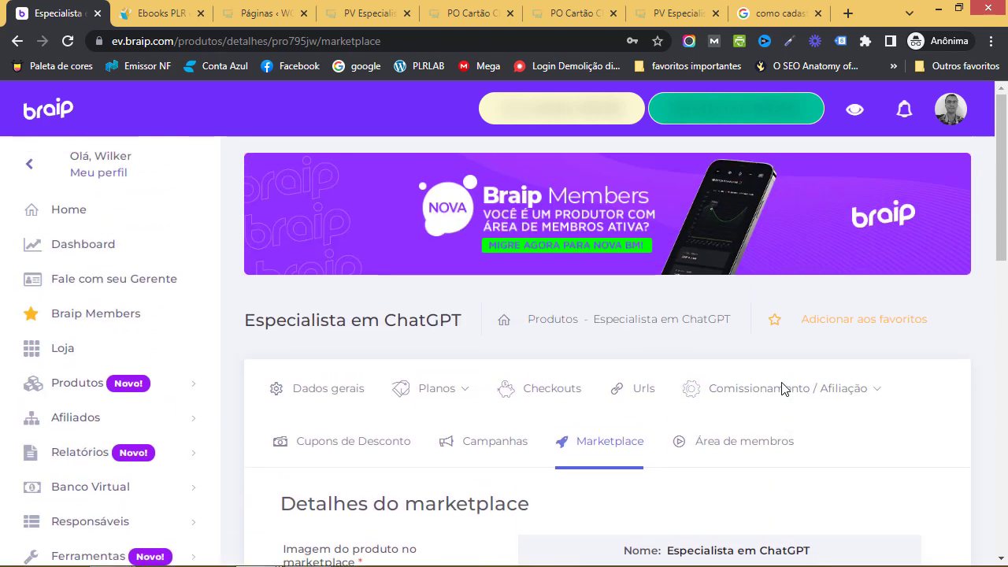
# Open Área de membros and look over the Criar área de membros form, including the Subdomínio help
pyautogui.click(732, 458)
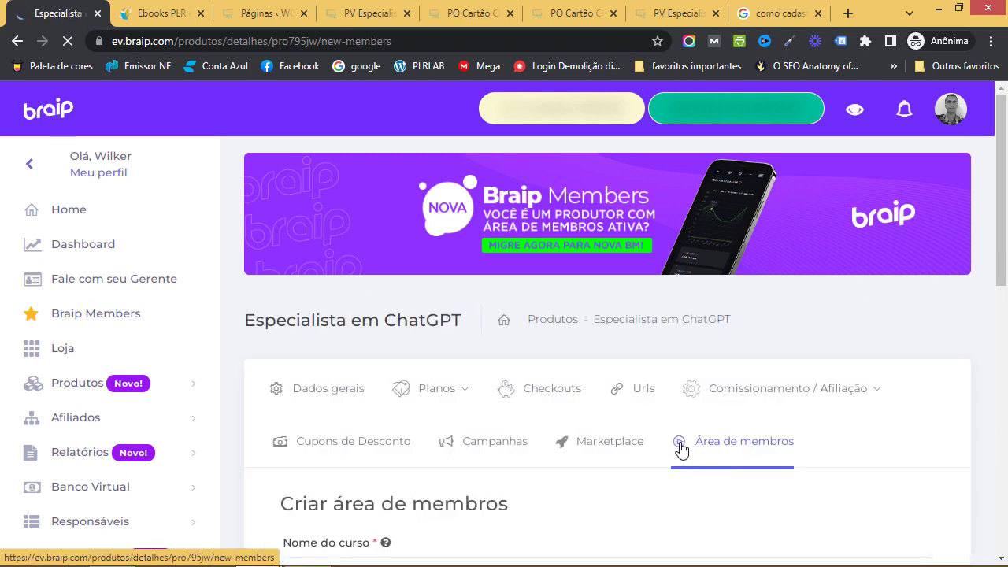
pyautogui.scroll(-3, 665, 450)
pyautogui.scroll(-2, 572, 385)
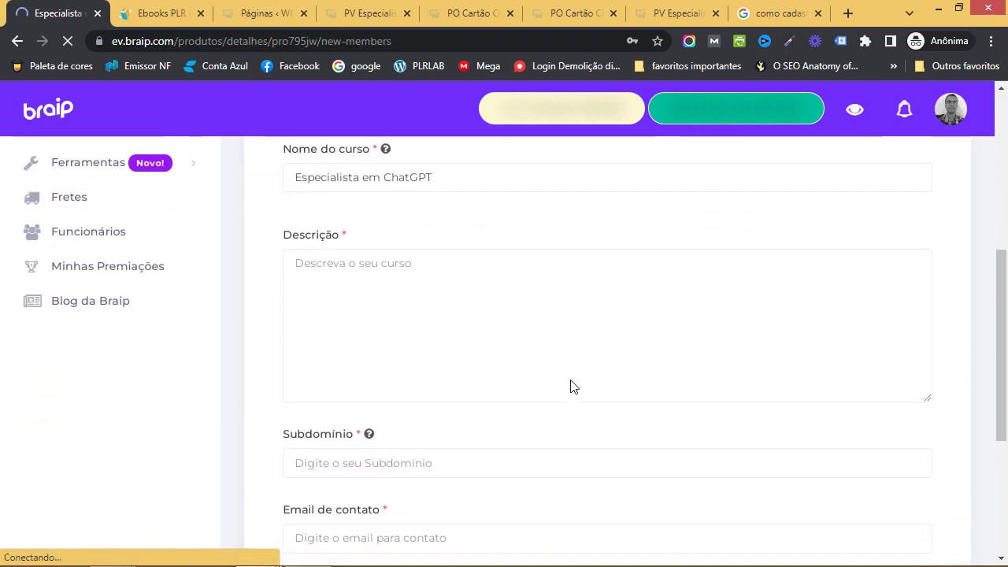
pyautogui.scroll(-3, 580, 369)
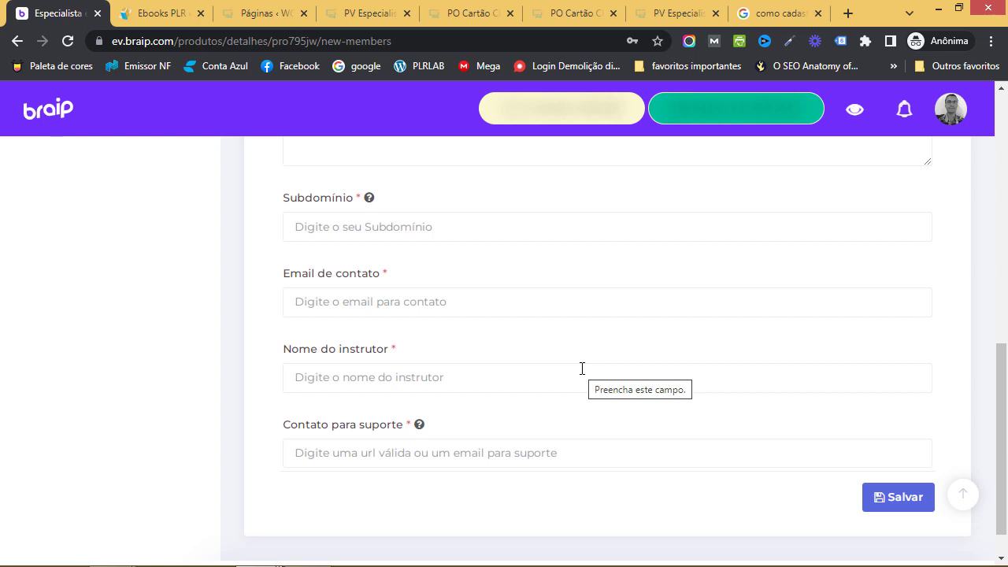
pyautogui.scroll(-1, 587, 378)
pyautogui.scroll(4, 597, 394)
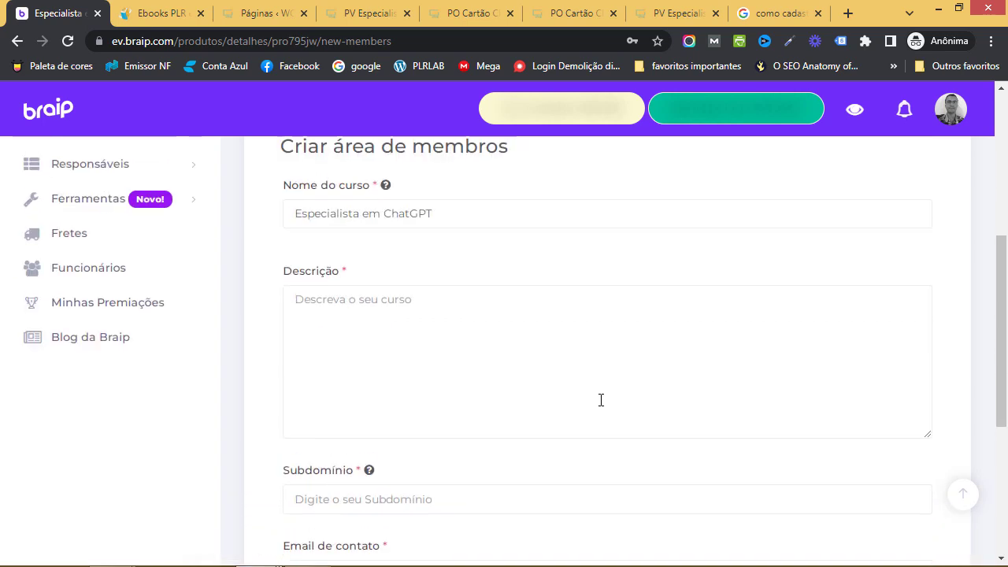
pyautogui.scroll(2, 600, 400)
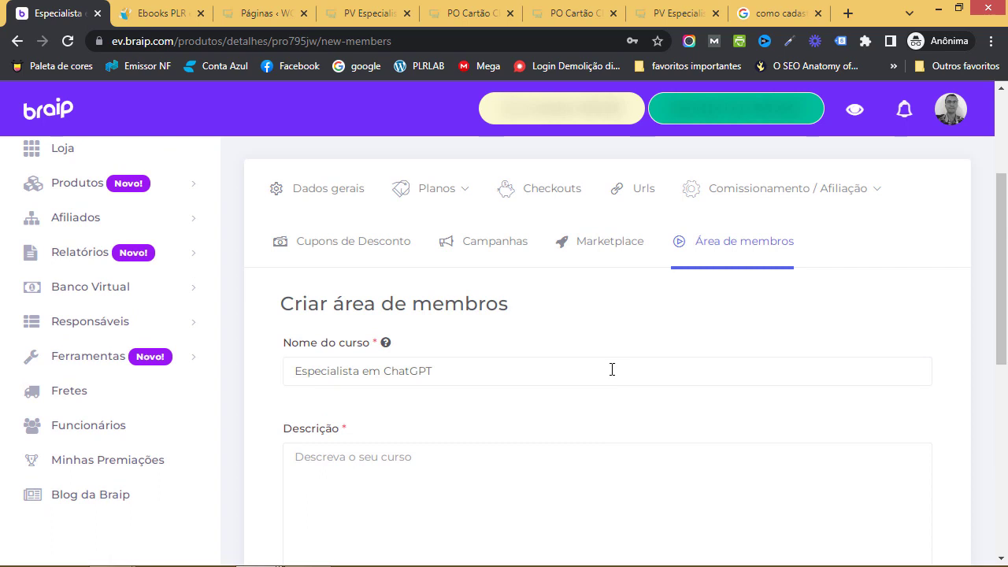
pyautogui.scroll(-4, 589, 385)
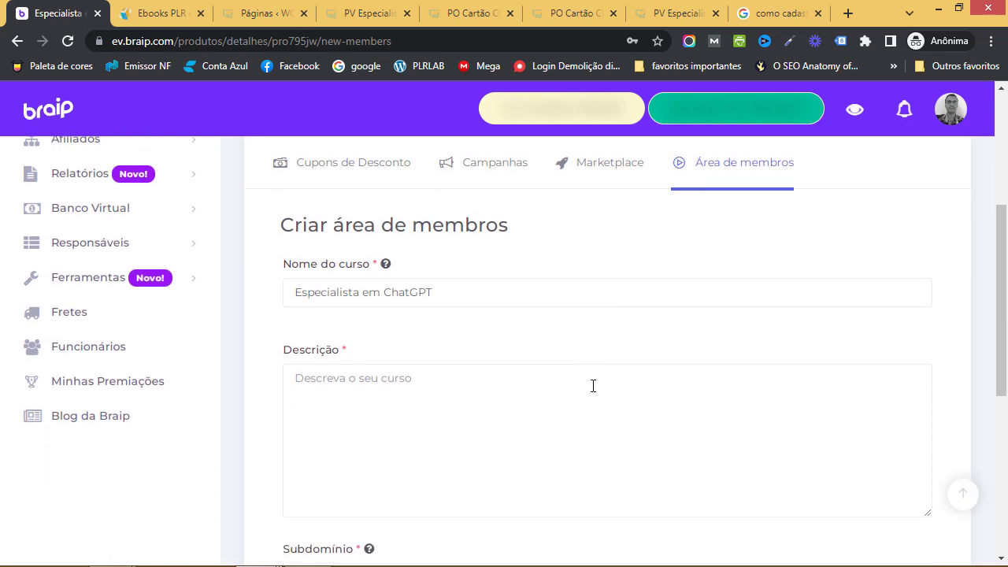
pyautogui.moveTo(367, 315)
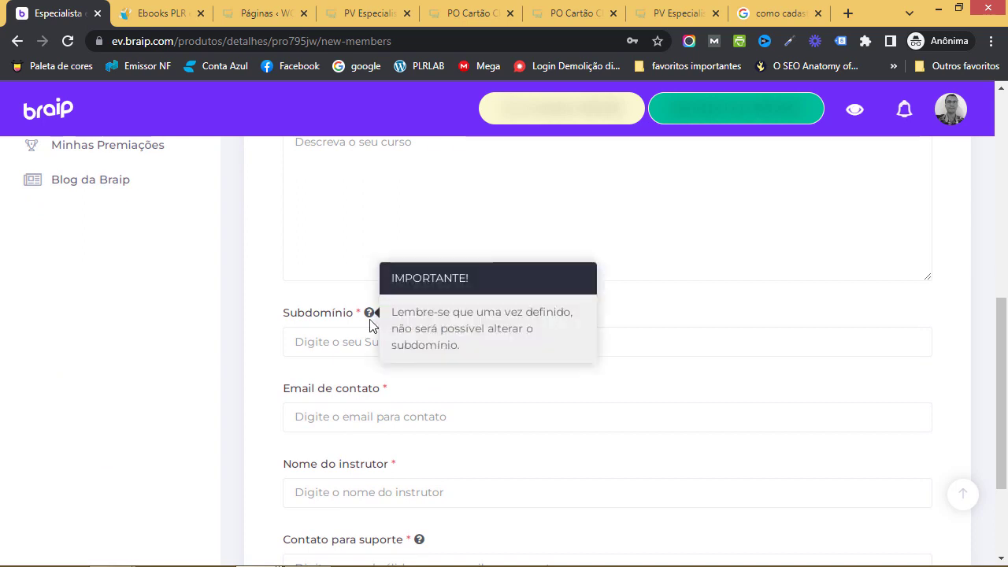
pyautogui.scroll(-1, 524, 449)
pyautogui.scroll(4, 524, 444)
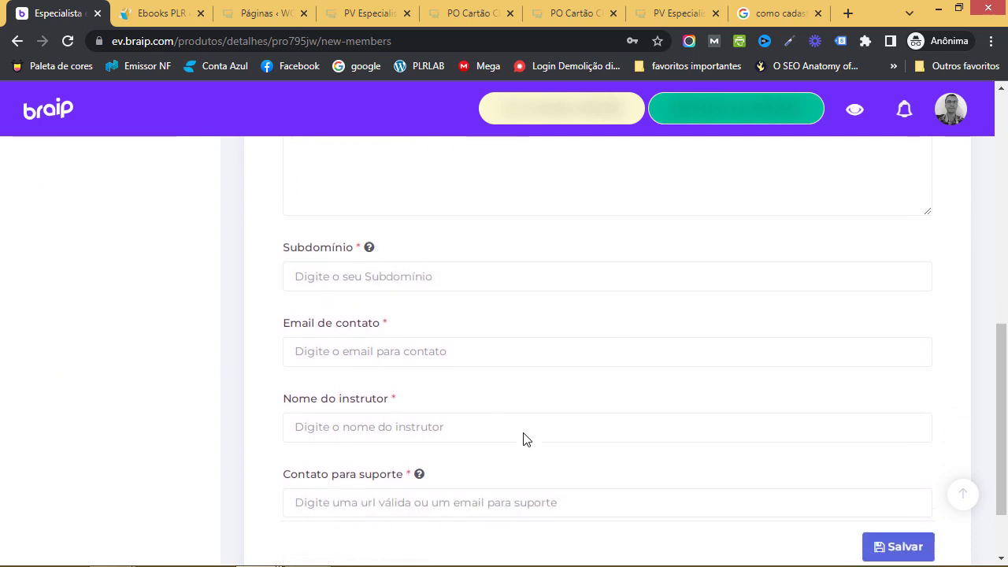
# Enter the ChatGPT course description and the subdomain especialistachatgpt
pyautogui.click(465, 385)
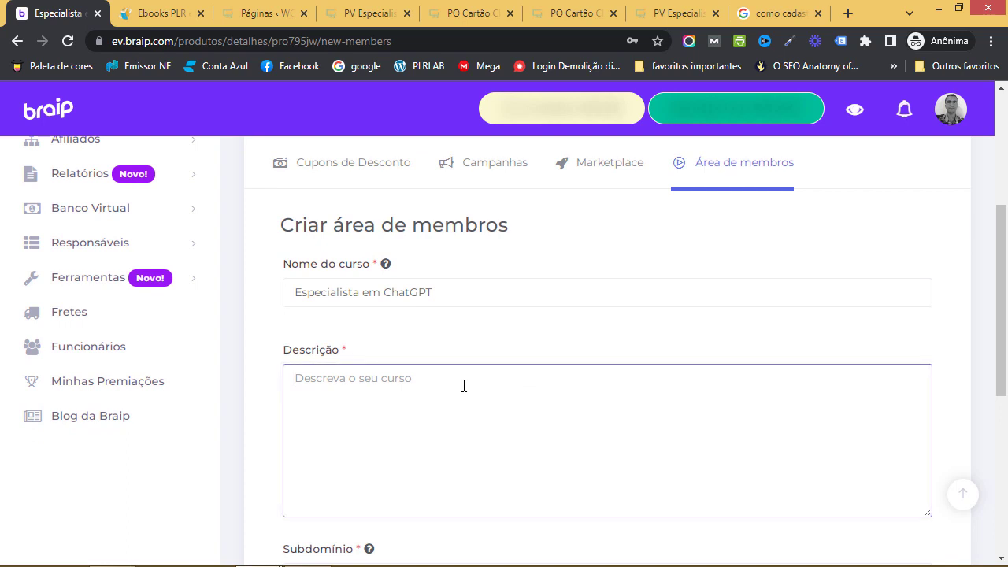
pyautogui.write('Curso vo')
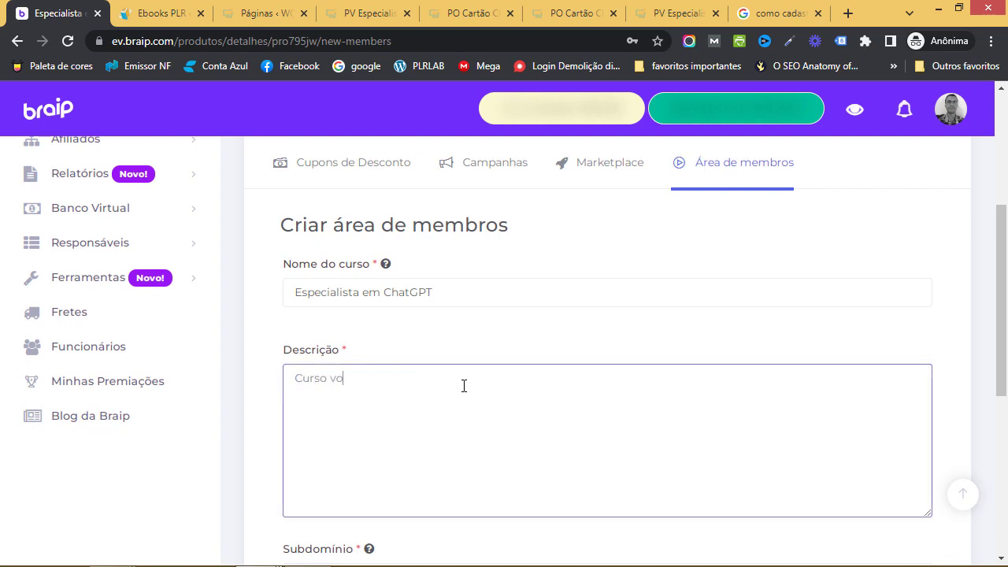
pyautogui.write('ltado para pessoas que deese')
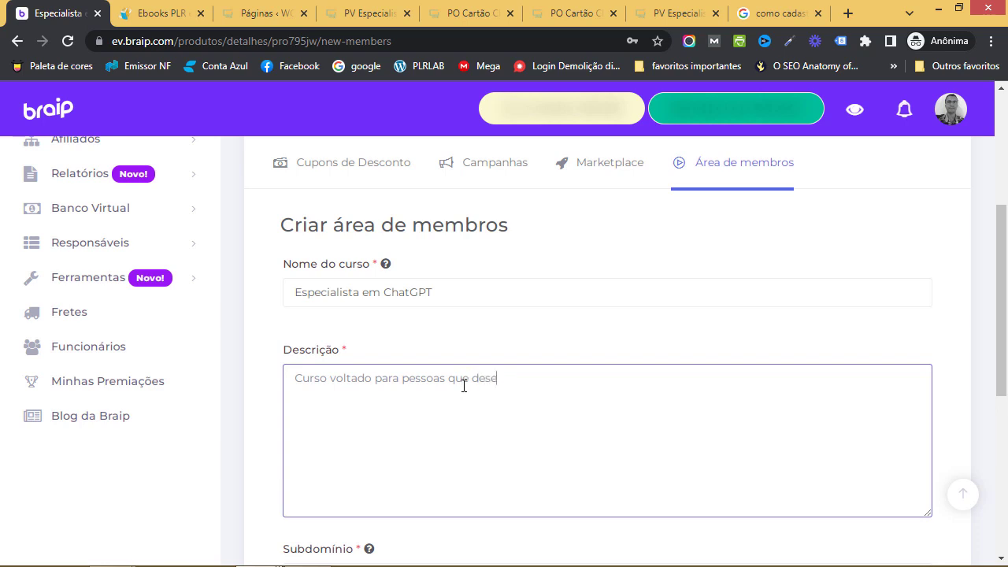
pyautogui.write('jam aprender a trabalhar com o ChatGPT!')
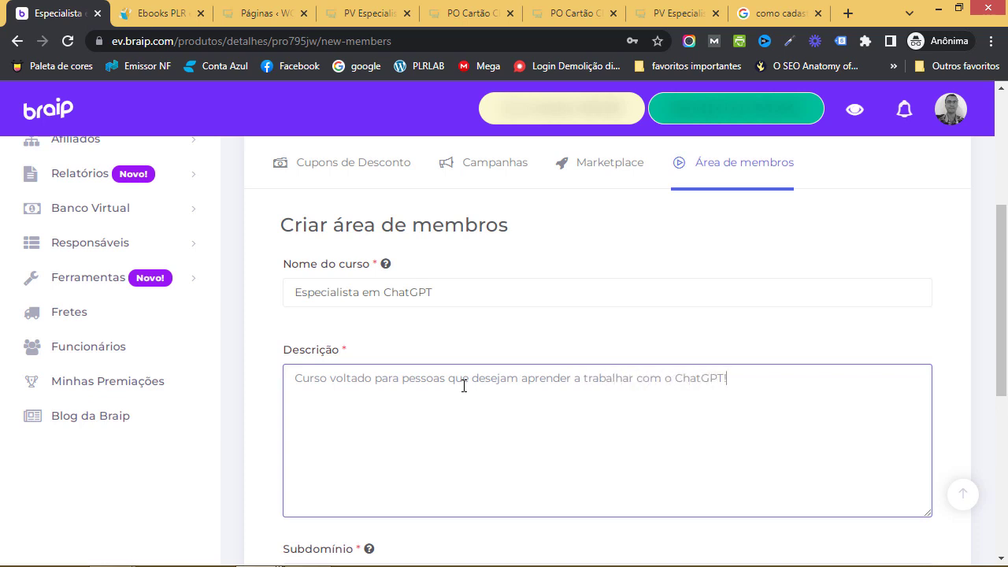
pyautogui.scroll(-3, 463, 385)
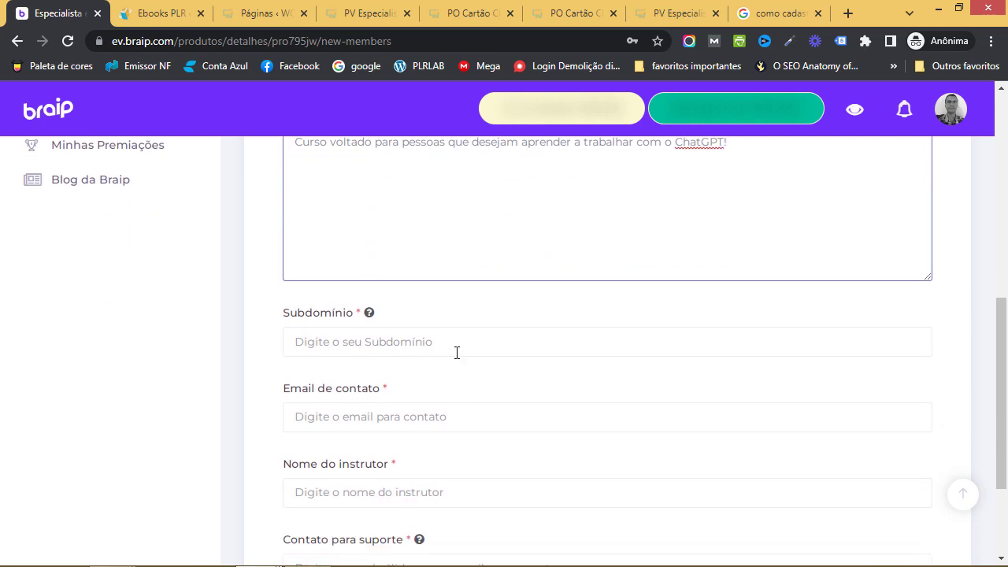
pyautogui.click(457, 352)
pyautogui.write('espec')
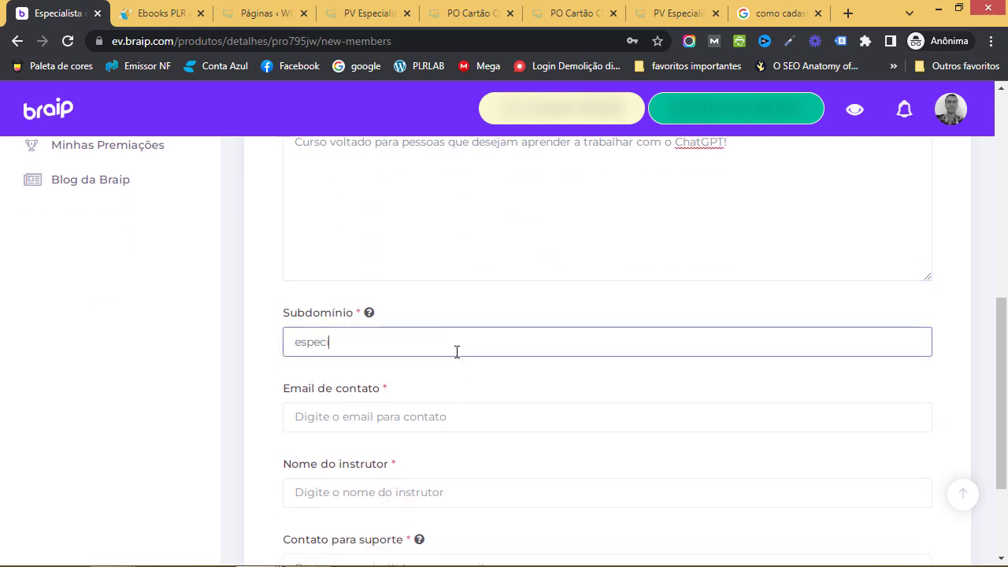
pyautogui.write('ialistachatgpt')
pyautogui.scroll(-1, 479, 389)
# Fill in contact e-mail, instructor name, and the same e-mail as support contact, then save
pyautogui.click(455, 344)
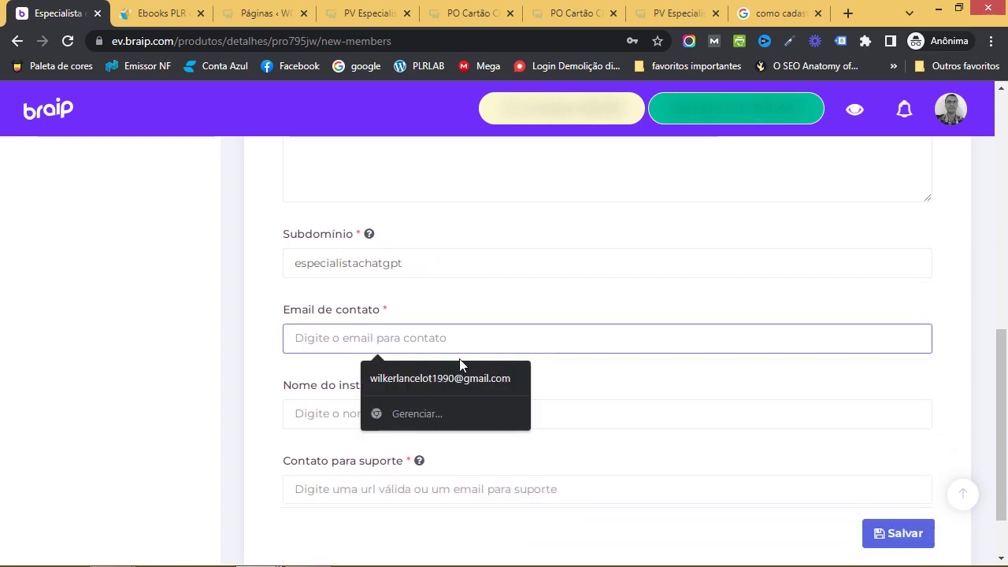
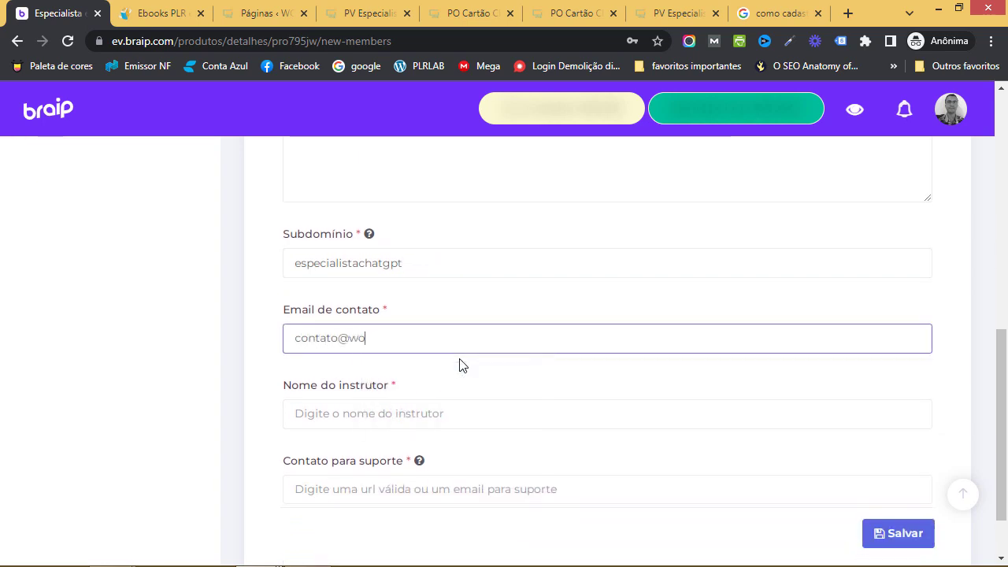
pyautogui.press('Tab')
pyautogui.scroll(-1, 497, 345)
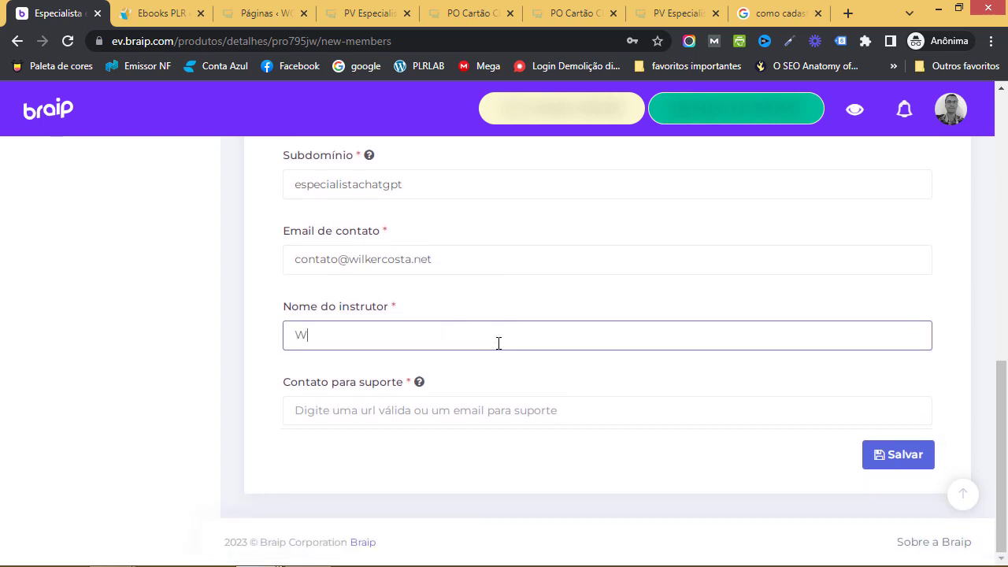
pyautogui.press('Tab')
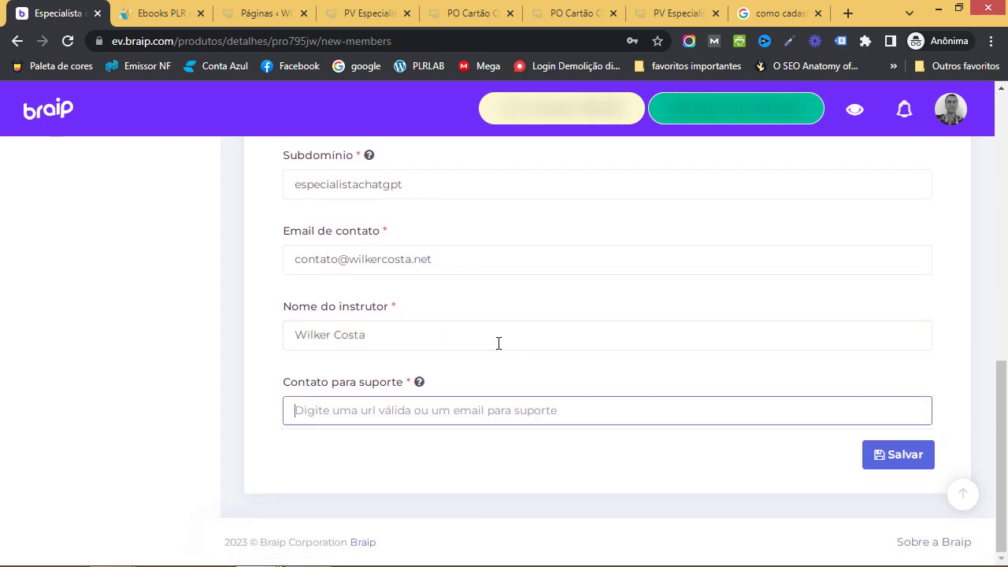
pyautogui.tripleClick(462, 266)
pyautogui.hotkey('ctrl', 'c')
pyautogui.click(457, 415)
pyautogui.hotkey('ctrl', 'v')
pyautogui.click(898, 454)
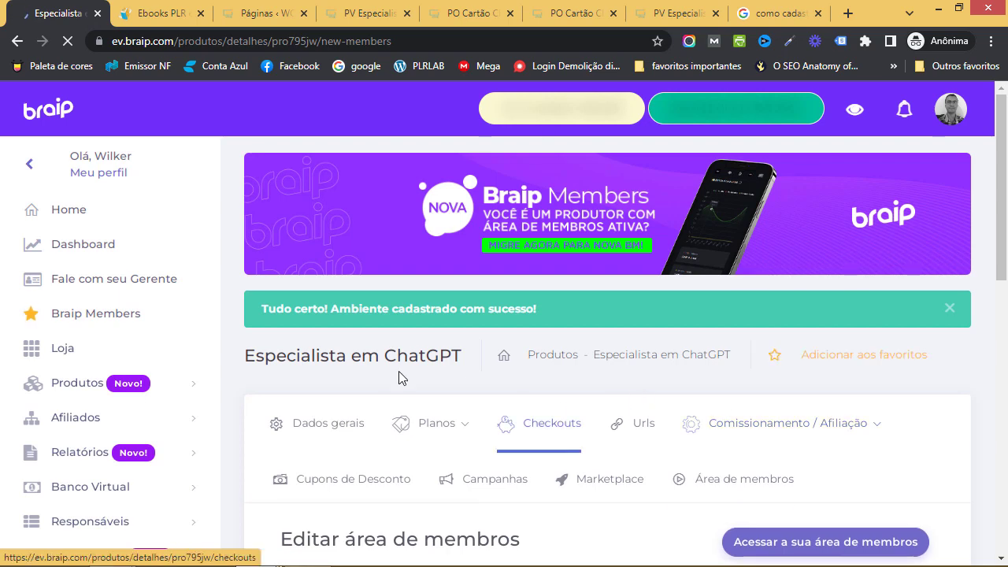
# Open 'Acessar a sua área de membros' in a new tab
pyautogui.scroll(-4, 612, 386)
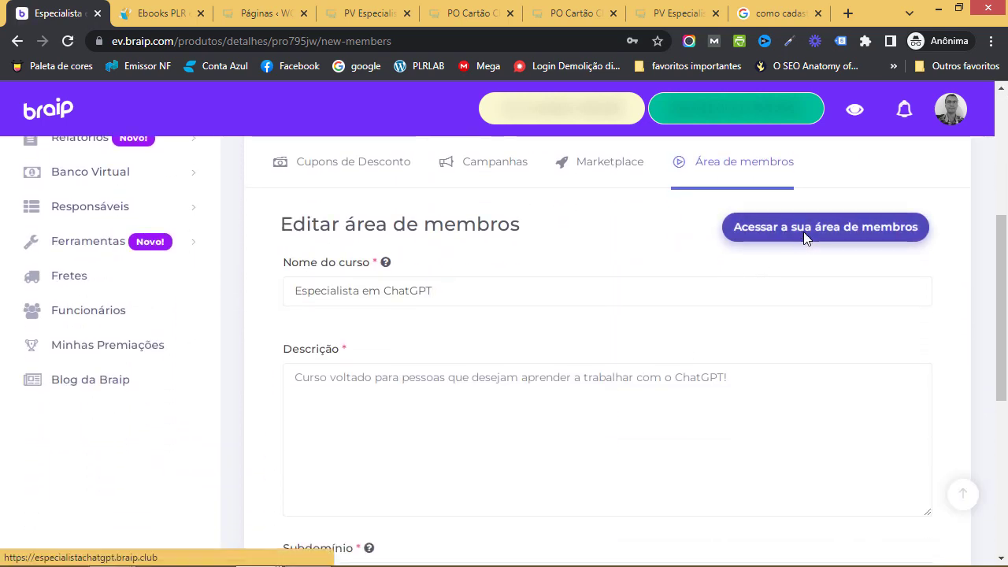
pyautogui.click(803, 234)
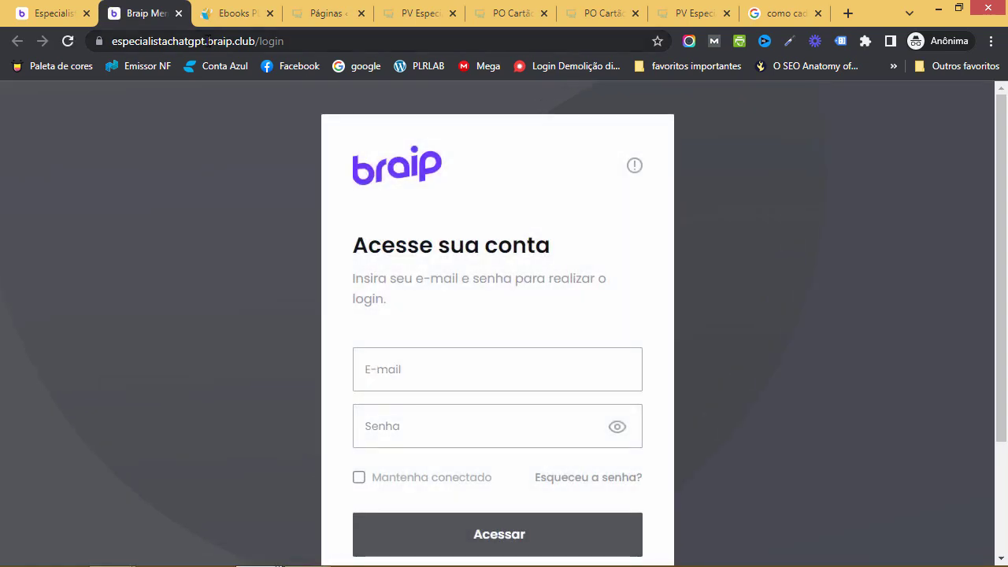
# Check the especialistachatgpt subdomain in the address and start entering the login e-mail
pyautogui.moveTo(205, 41); pyautogui.dragTo(116, 51)
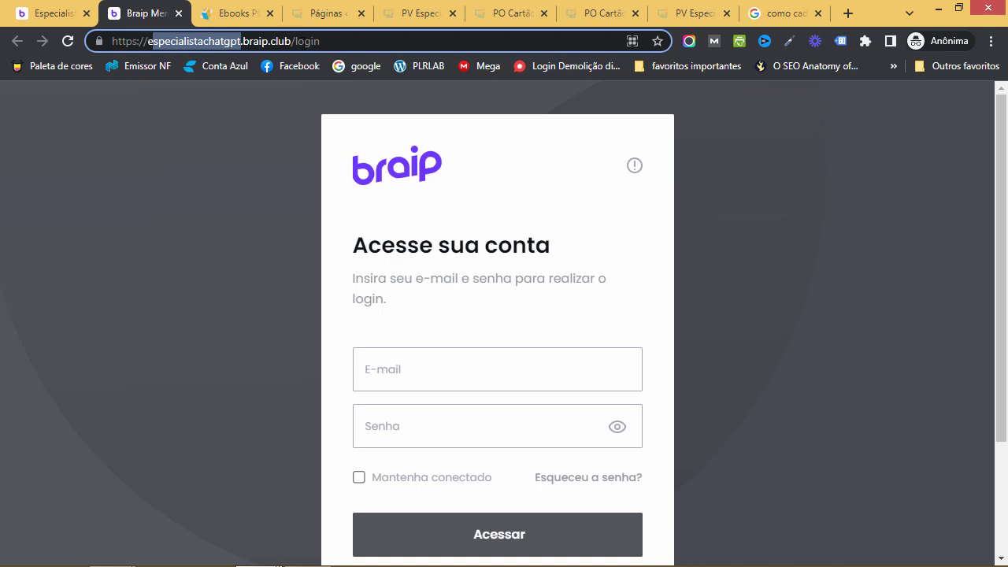
pyautogui.click(343, 47)
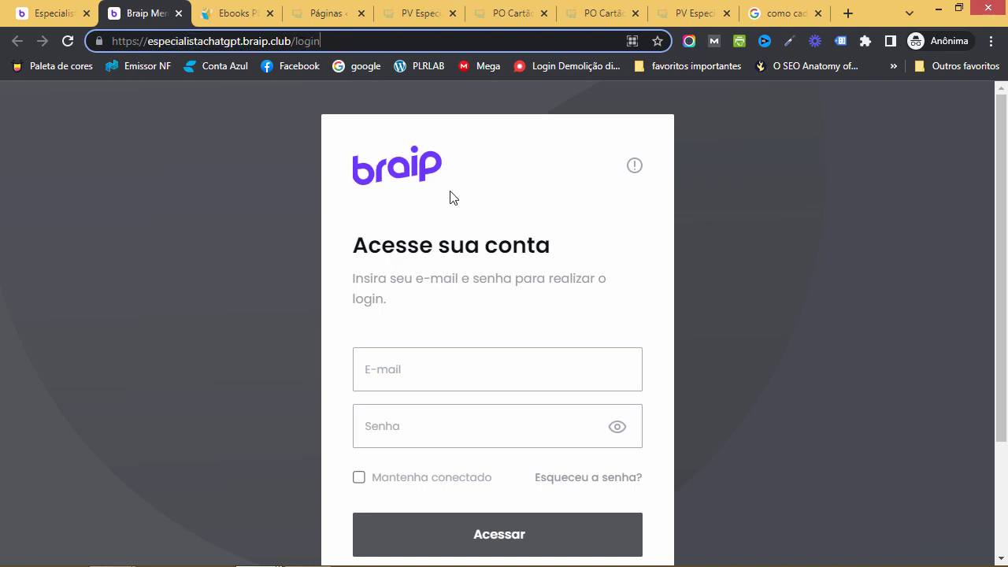
pyautogui.scroll(-1, 673, 253)
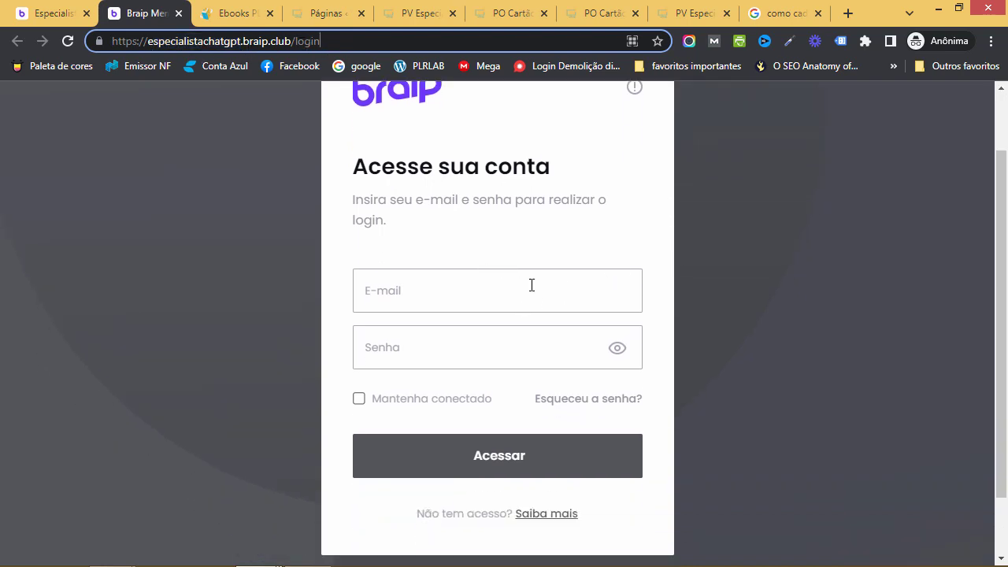
pyautogui.click(535, 292)
pyautogui.scroll(-1, 533, 319)
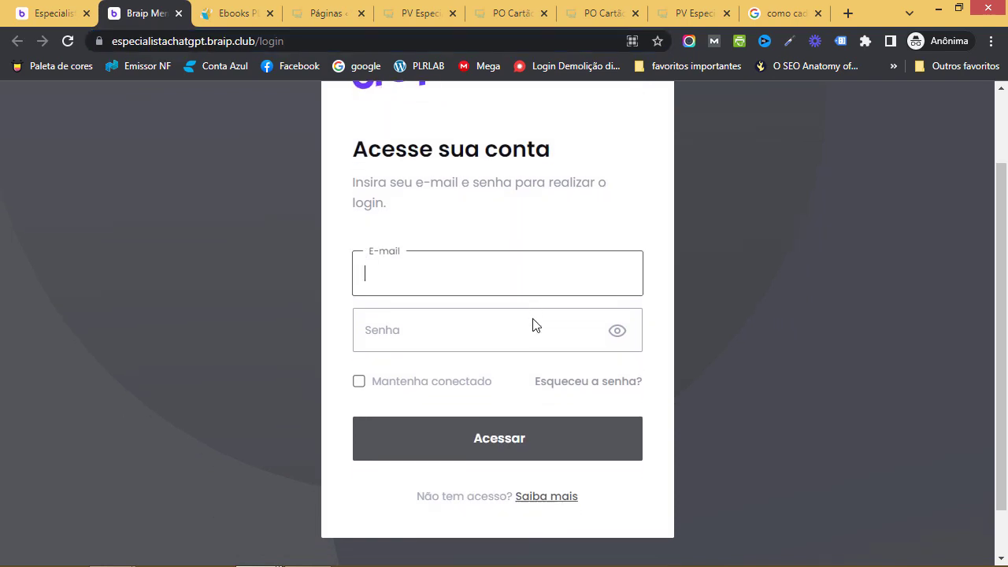
pyautogui.scroll(2, 533, 326)
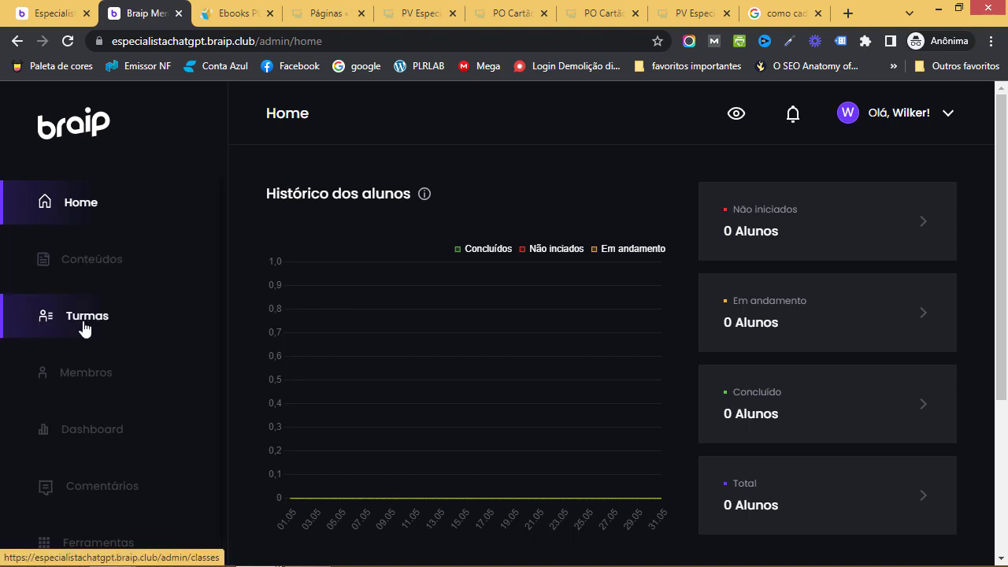
# Check the Turmas, Membros and Comentários sections, ending on Ferramentas with its Braip Play offer
pyautogui.scroll(-5, 102, 354)
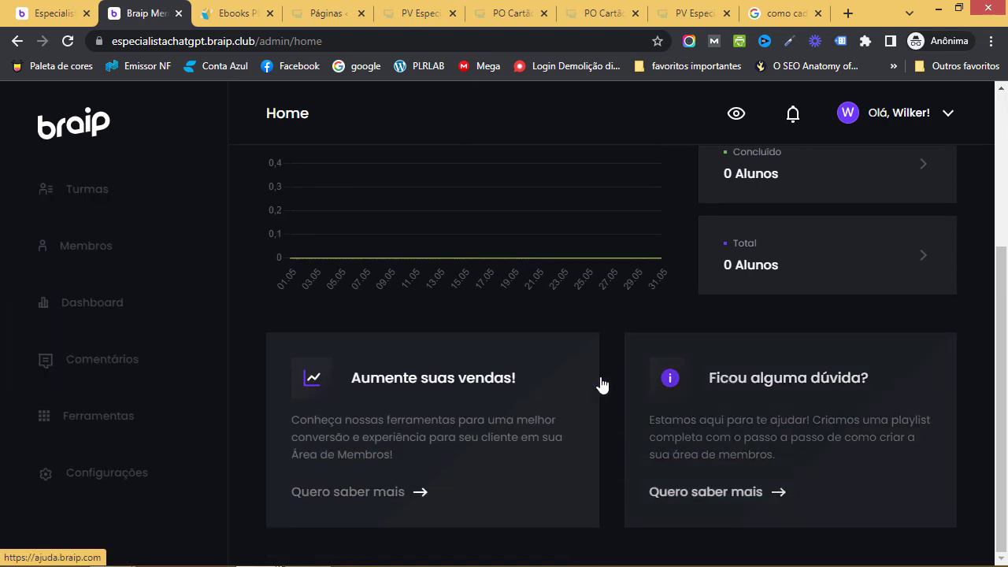
pyautogui.scroll(3, 603, 385)
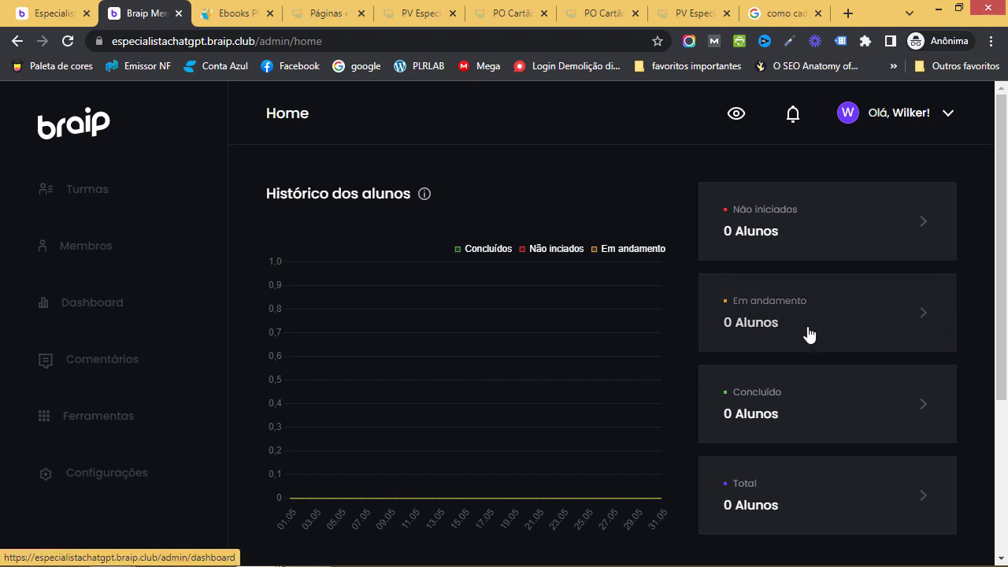
pyautogui.click(80, 193)
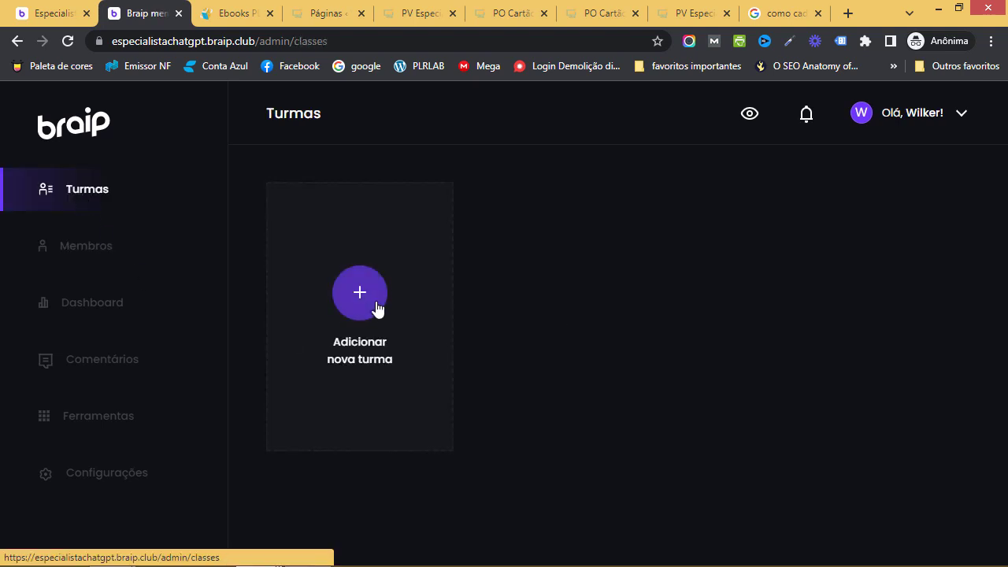
pyautogui.click(85, 256)
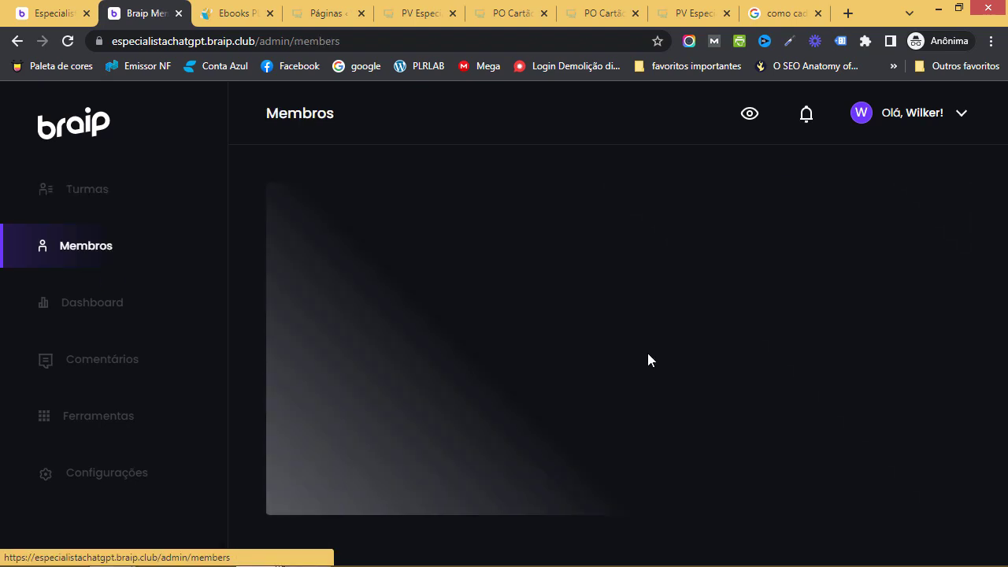
pyautogui.click(128, 370)
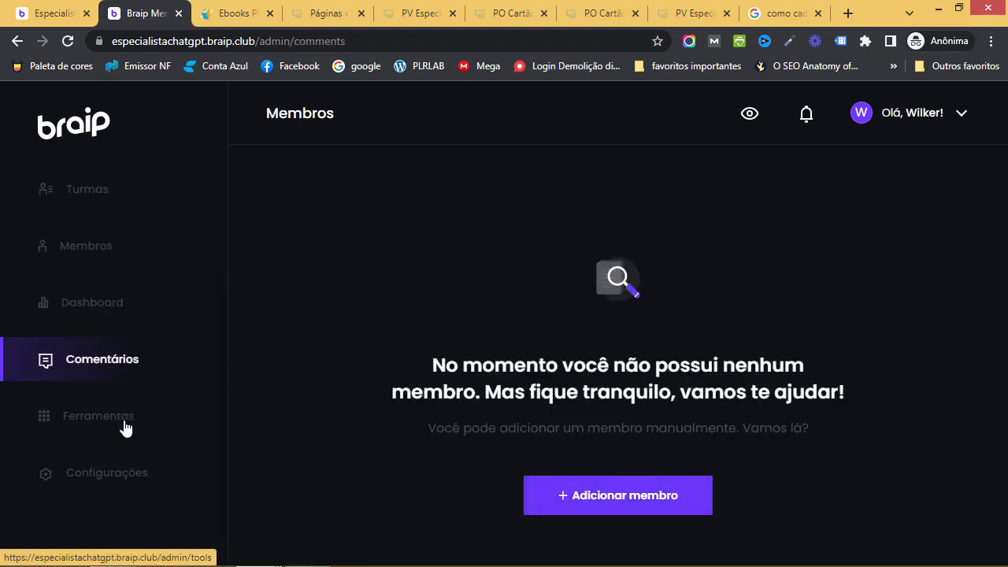
pyautogui.click(125, 427)
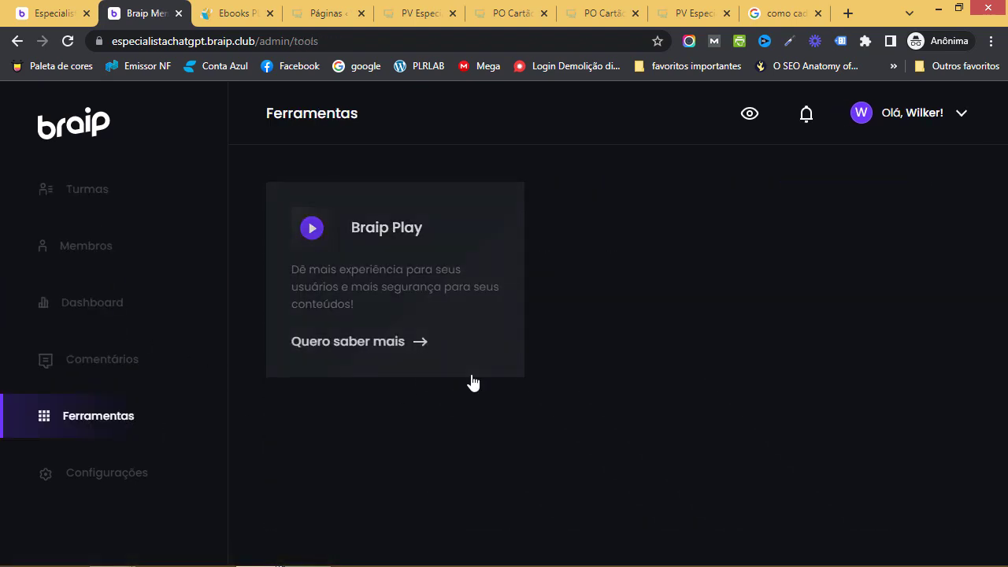
# Review the Dados gerais settings (area name, description, subdomain, contact fields), then return to the product's editor tab
pyautogui.click(126, 477)
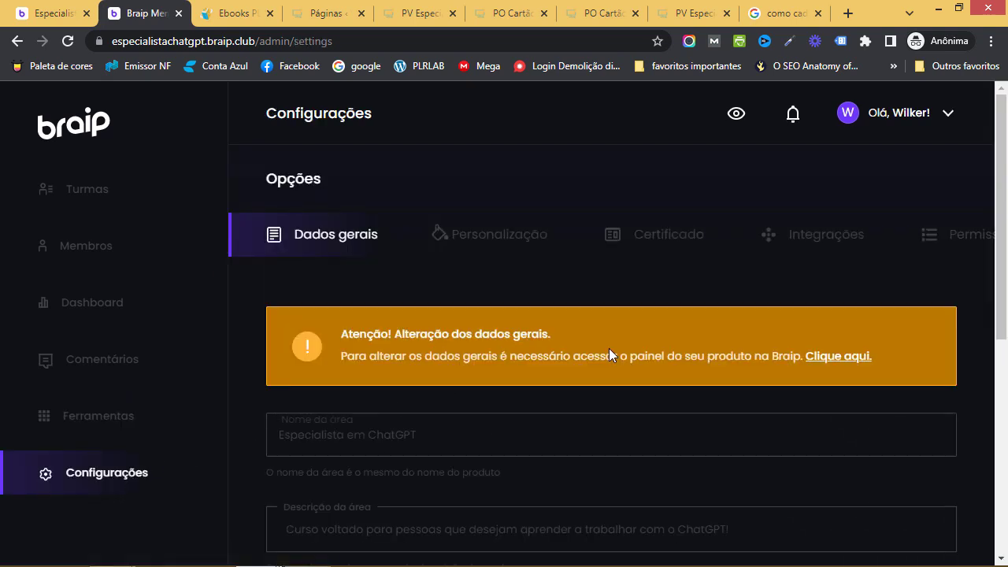
pyautogui.scroll(-3, 720, 366)
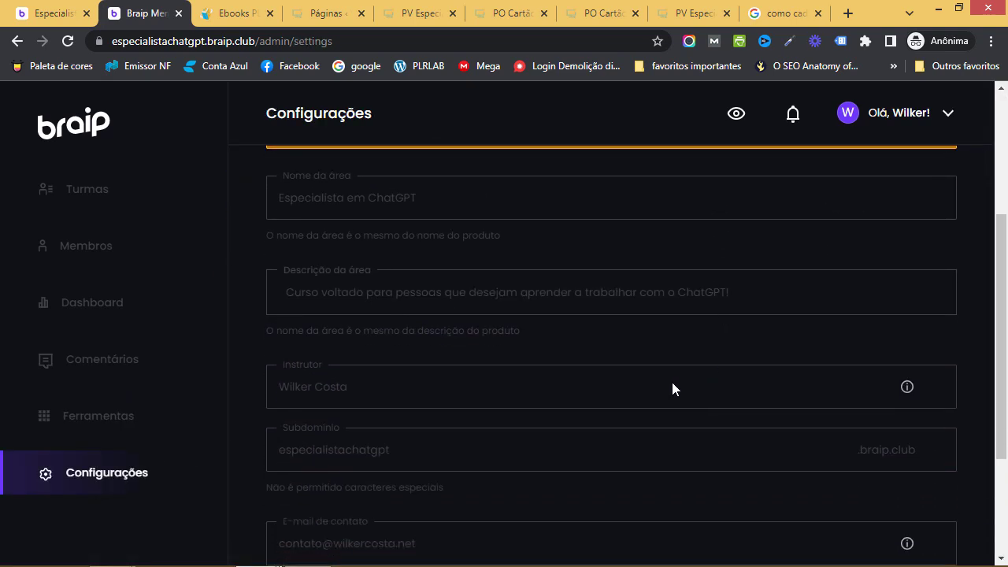
pyautogui.scroll(-2, 673, 388)
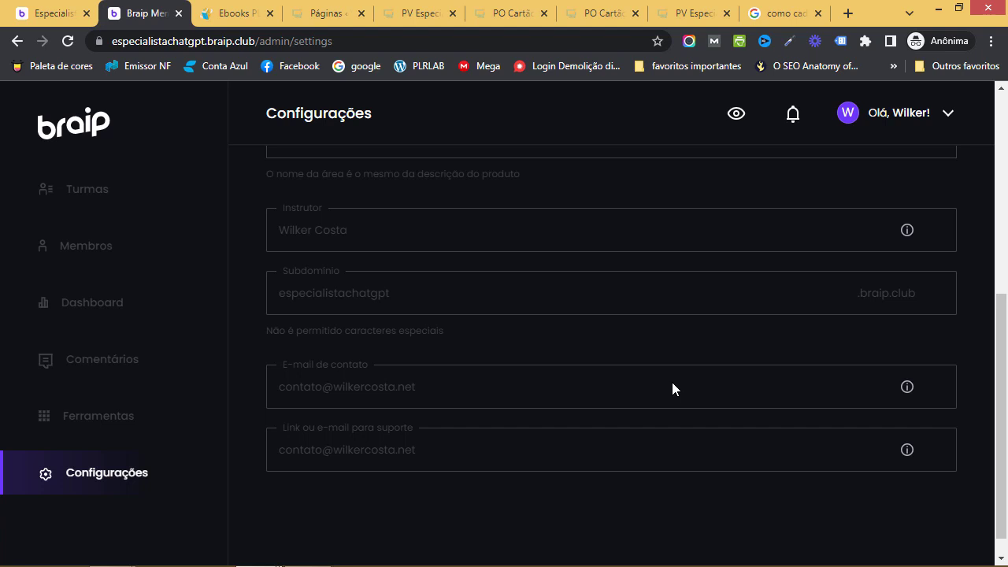
pyautogui.scroll(5, 586, 354)
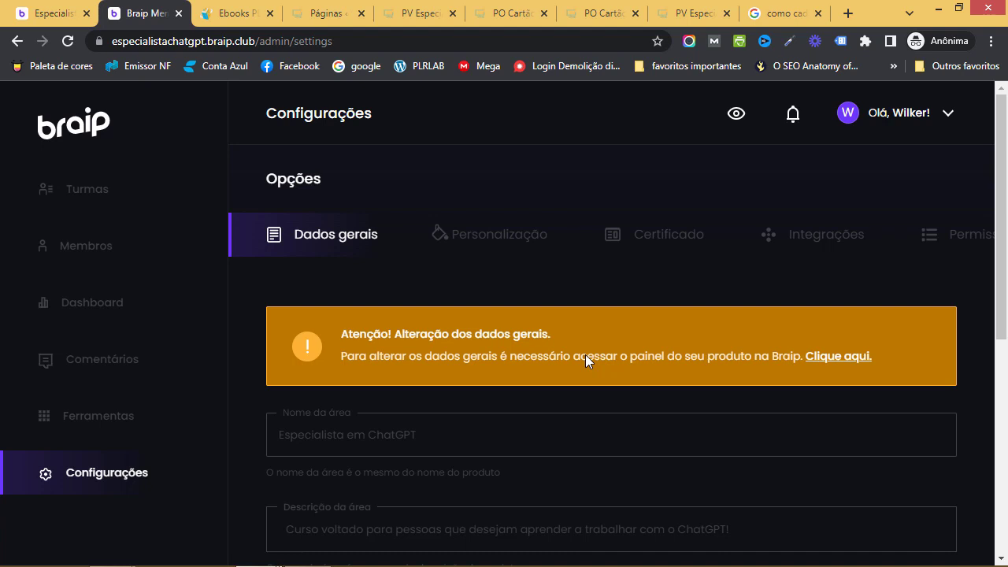
pyautogui.click(55, 13)
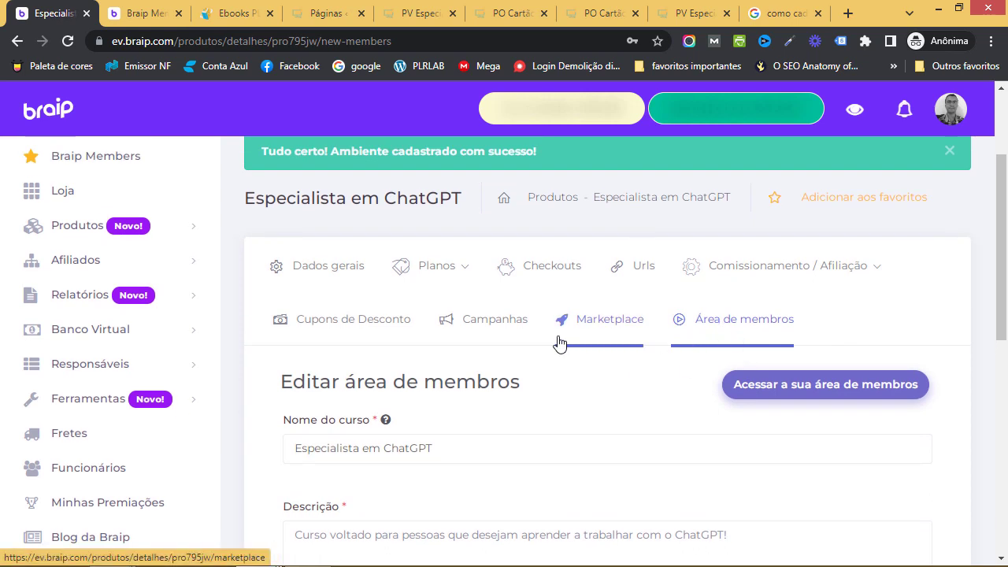
# Browse Meus produtos, including Especialista em ChatGPT, then go to the Loja's physical products listing
pyautogui.click(162, 231)
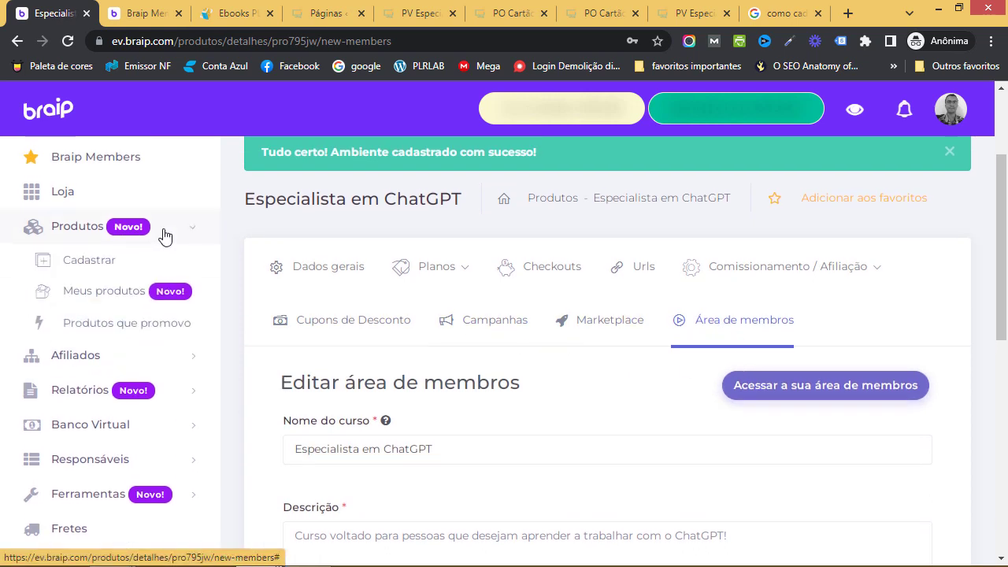
pyautogui.scroll(1, 170, 275)
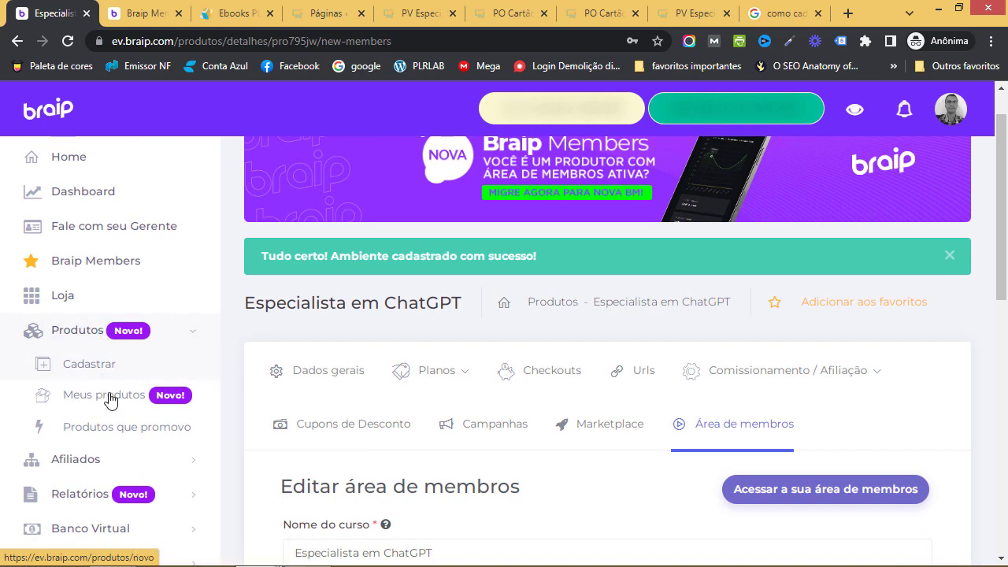
pyautogui.click(347, 424)
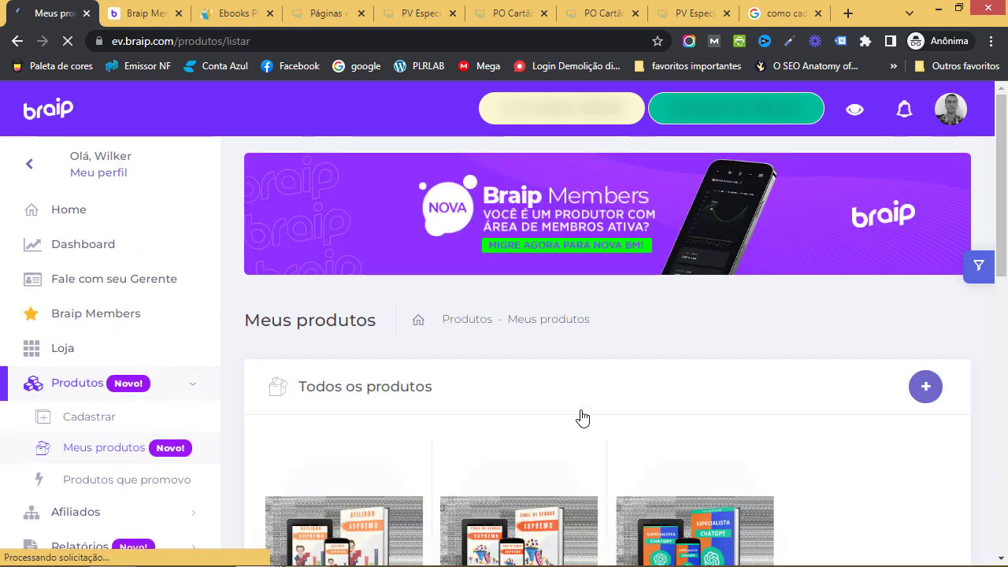
pyautogui.scroll(-2, 688, 412)
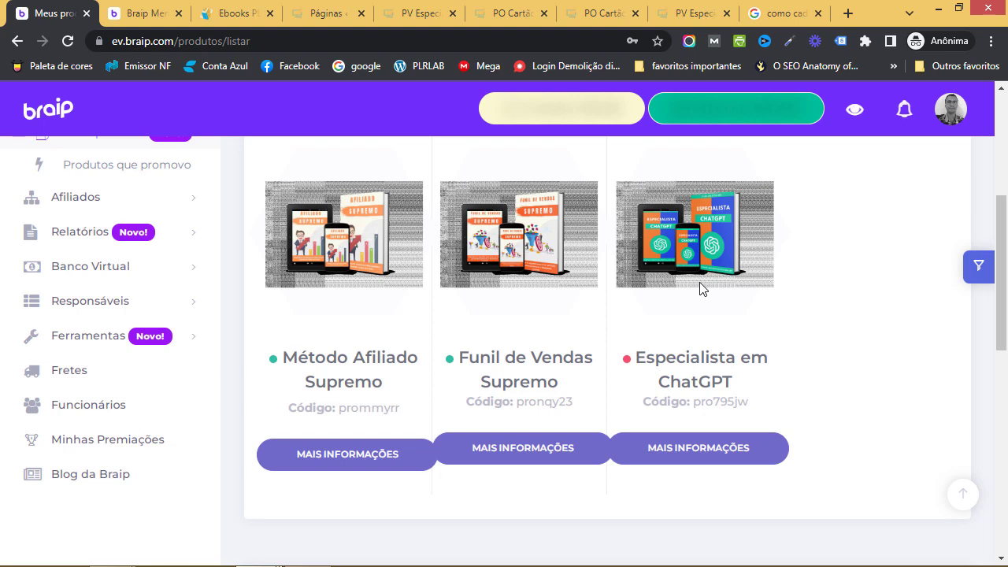
pyautogui.scroll(3, 155, 315)
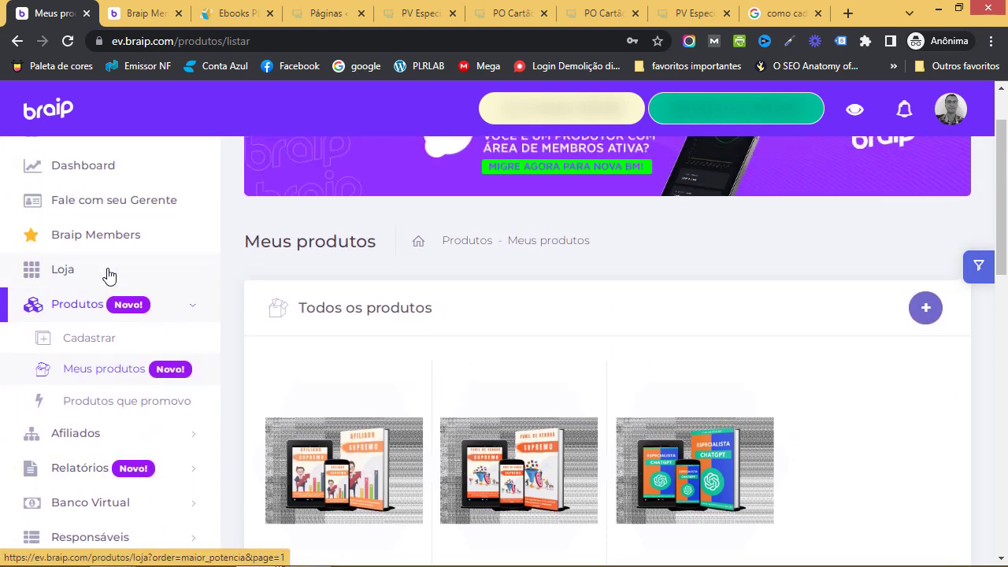
pyautogui.click(82, 272)
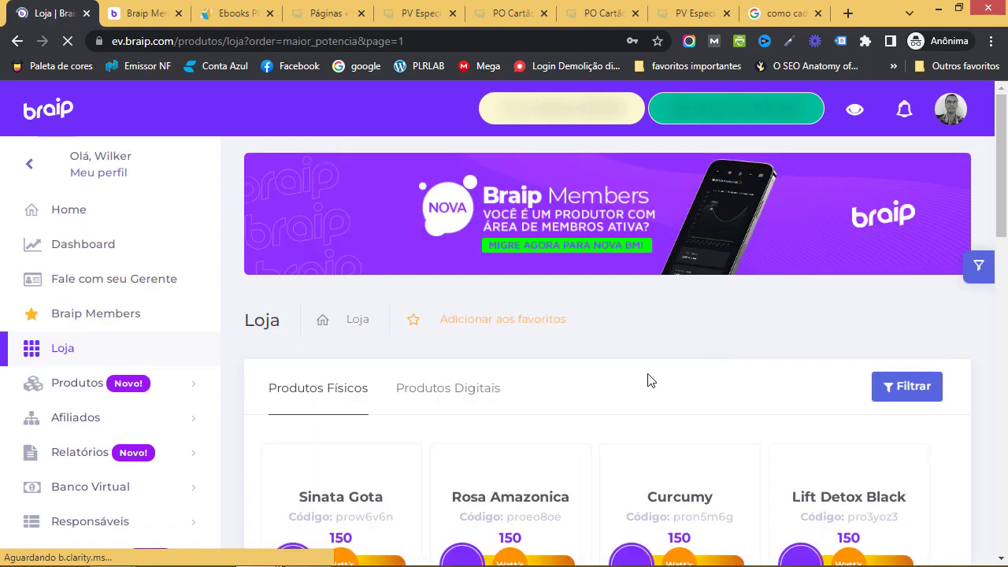
# Switch the Loja to digital products and search it for 'afiliado supremo'
pyautogui.scroll(-2, 648, 378)
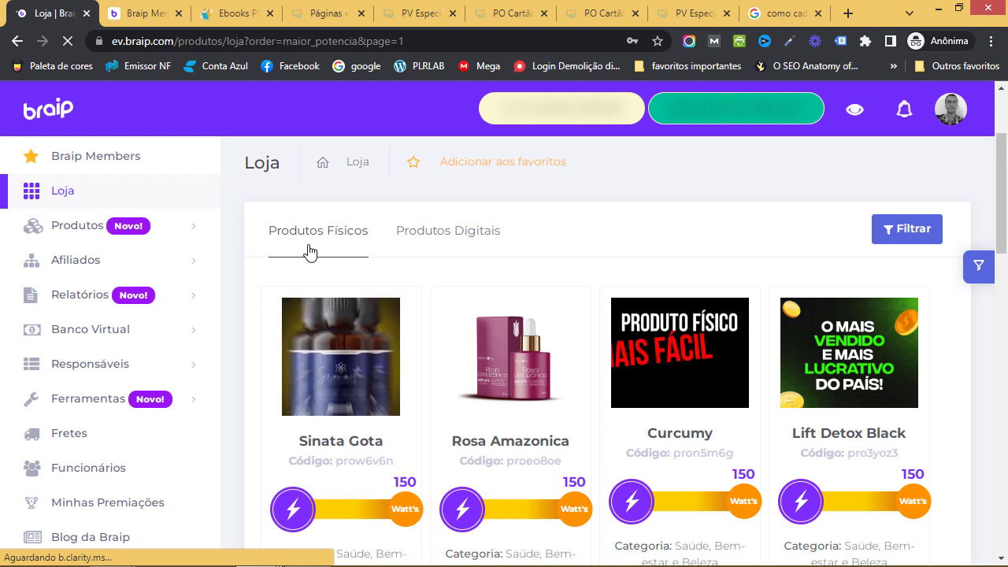
pyautogui.click(474, 238)
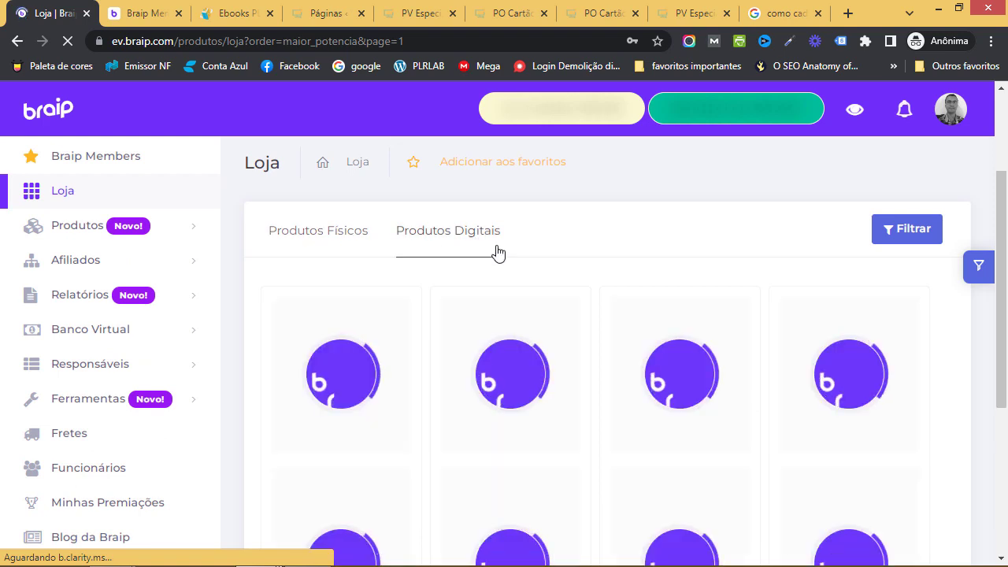
pyautogui.click(891, 236)
pyautogui.click(757, 203)
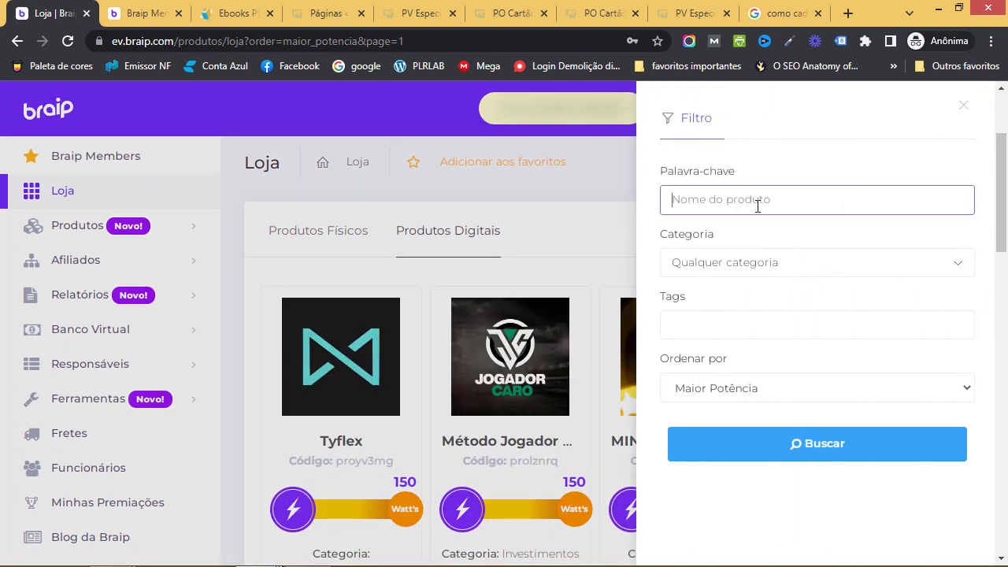
pyautogui.write('afiliado supremo')
pyautogui.click(885, 441)
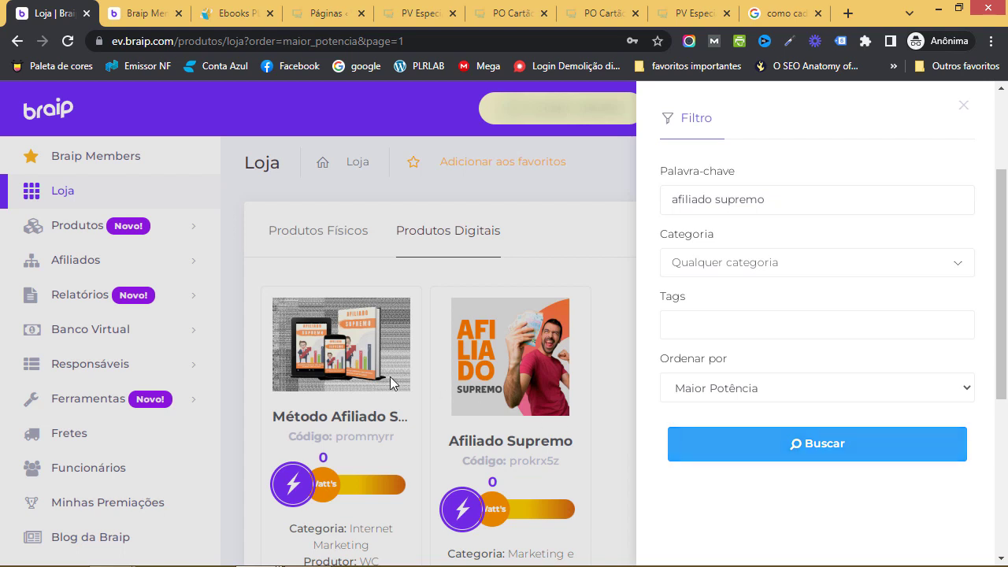
# Open the Método Afiliado Supremo details page from the two search results
pyautogui.click(236, 310)
pyautogui.scroll(-1, 386, 315)
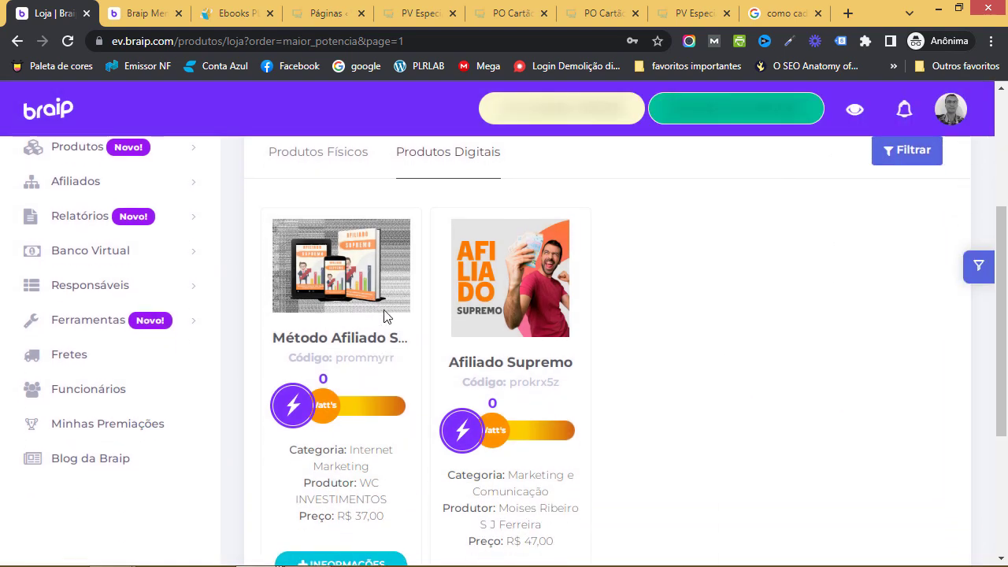
pyautogui.scroll(-1, 377, 326)
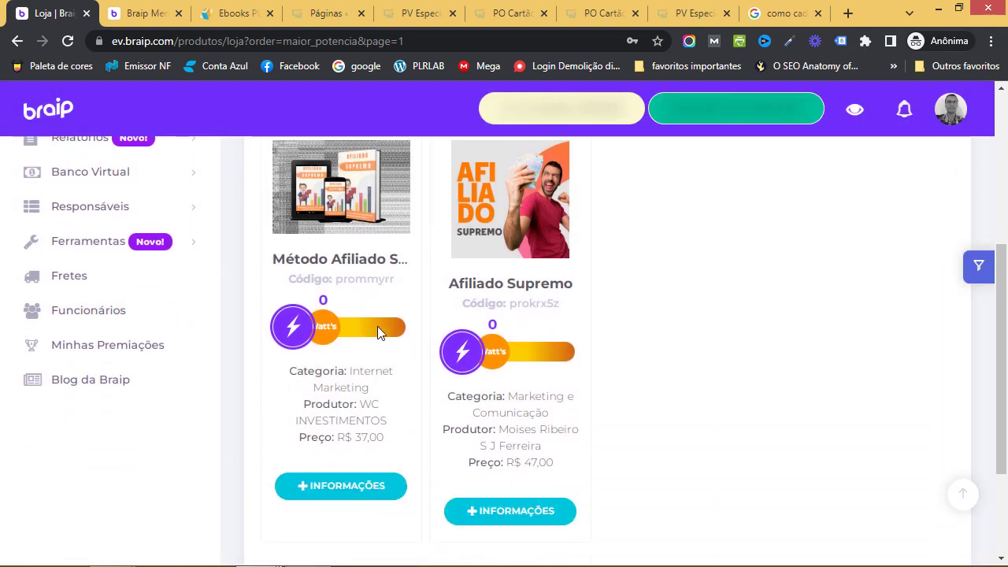
pyautogui.scroll(-1, 376, 420)
pyautogui.click(377, 410)
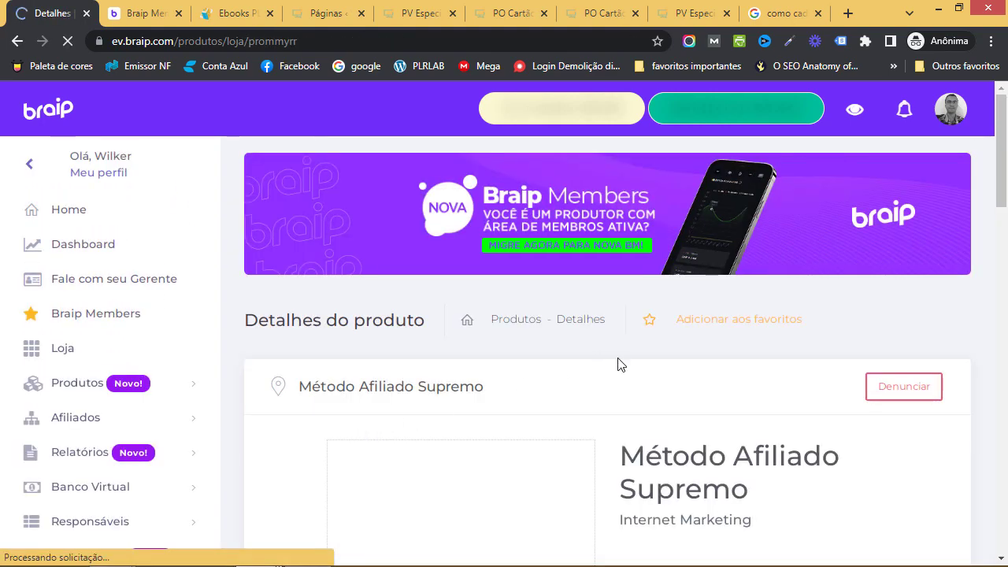
# Look over Método Afiliado Supremo's price, commission and plans on its details page
pyautogui.scroll(-2, 618, 367)
pyautogui.scroll(-13, 618, 369)
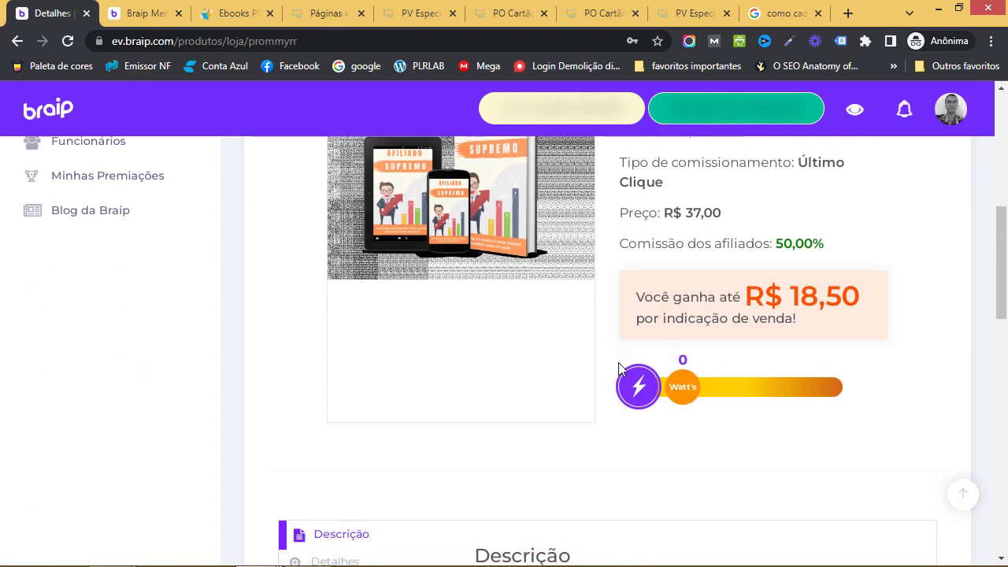
pyautogui.scroll(14, 619, 363)
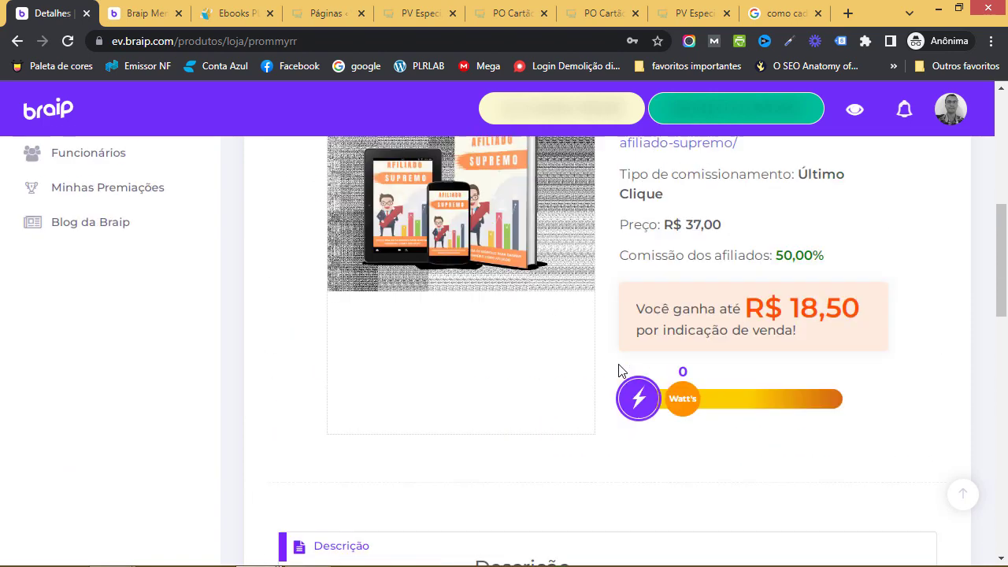
pyautogui.scroll(-1, 619, 370)
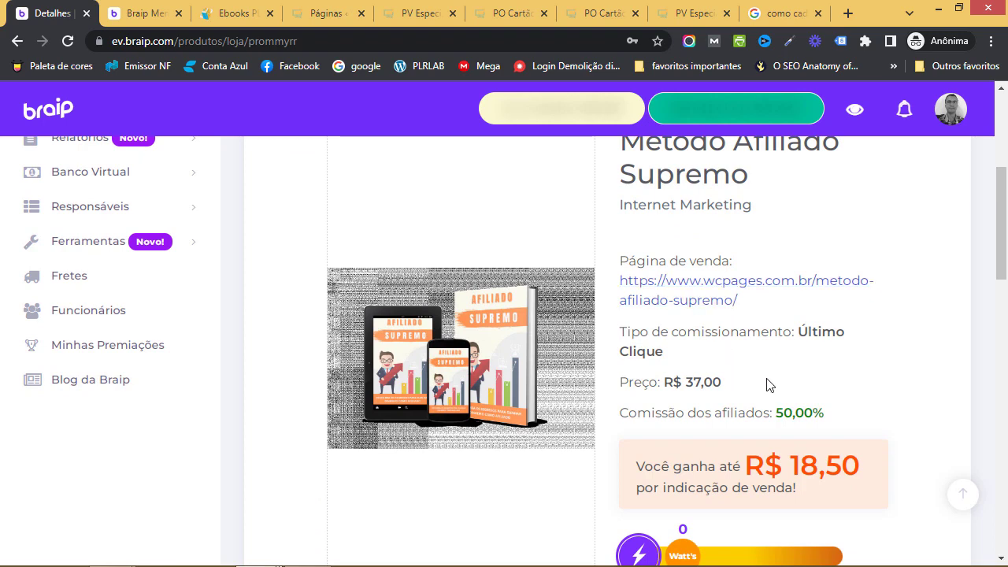
pyautogui.scroll(-1, 764, 381)
pyautogui.scroll(-6, 763, 423)
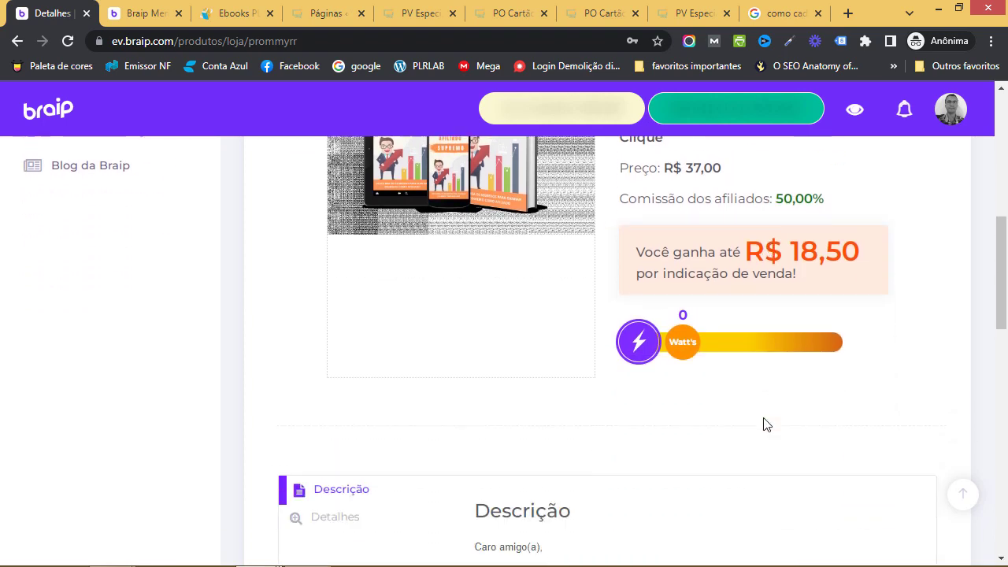
pyautogui.scroll(-3, 765, 423)
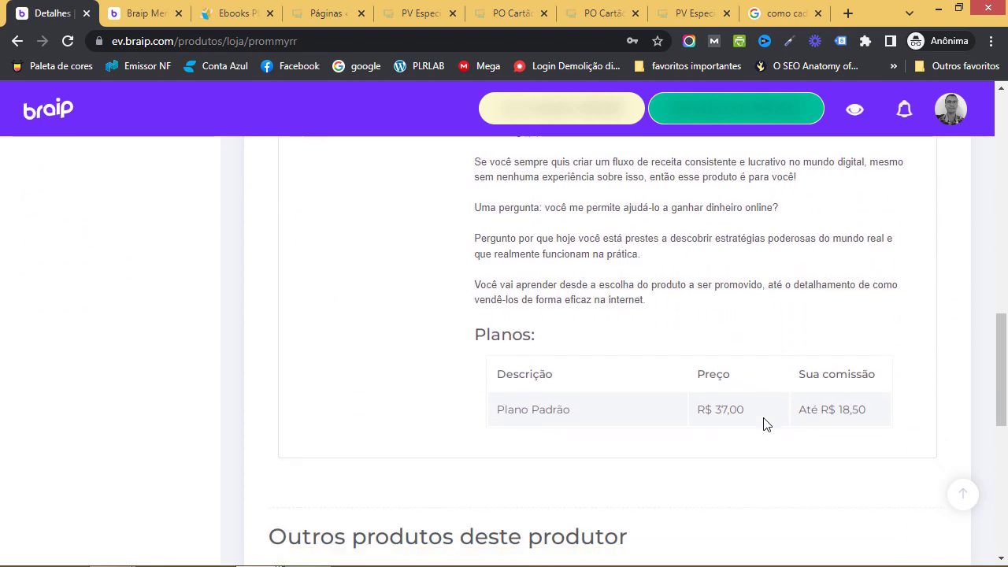
pyautogui.scroll(-3, 679, 400)
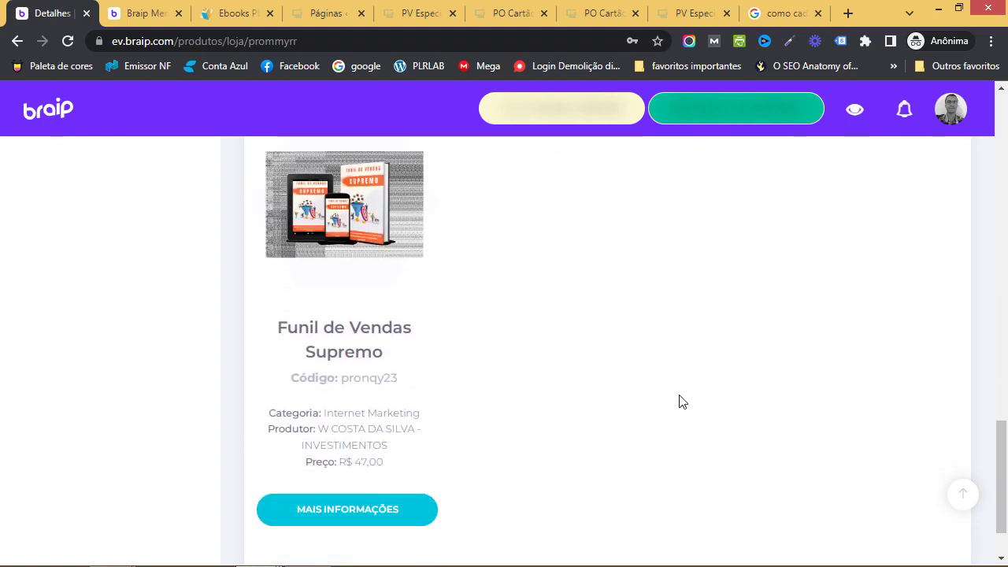
pyautogui.scroll(10, 680, 401)
pyautogui.scroll(5, 680, 401)
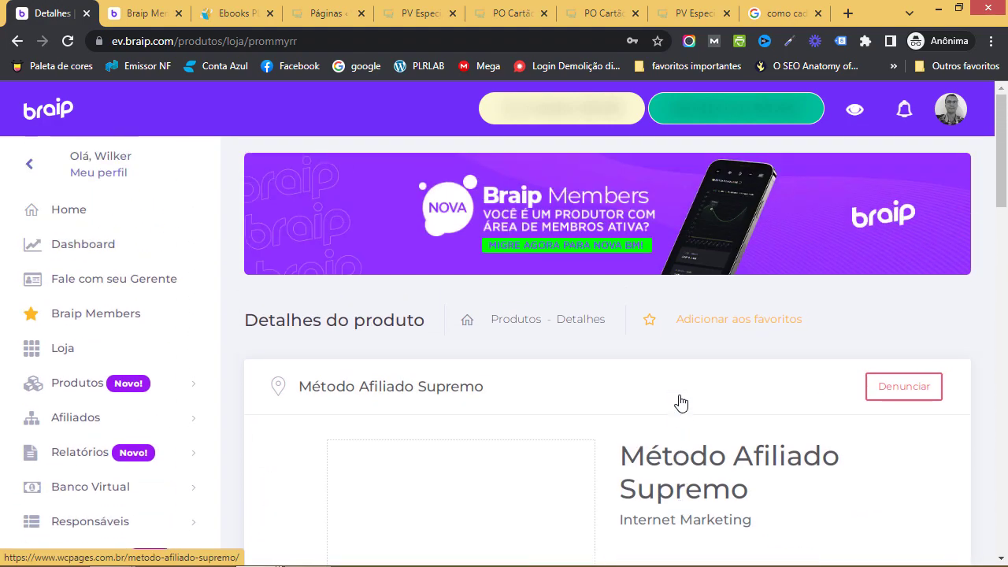
pyautogui.scroll(-2, 673, 405)
pyautogui.scroll(-2, 673, 408)
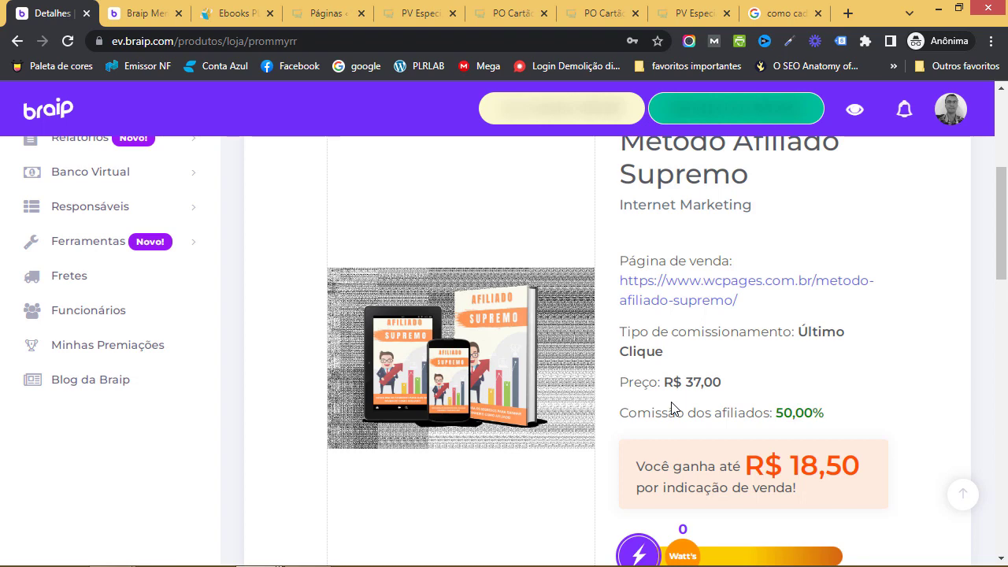
pyautogui.scroll(4, 326, 328)
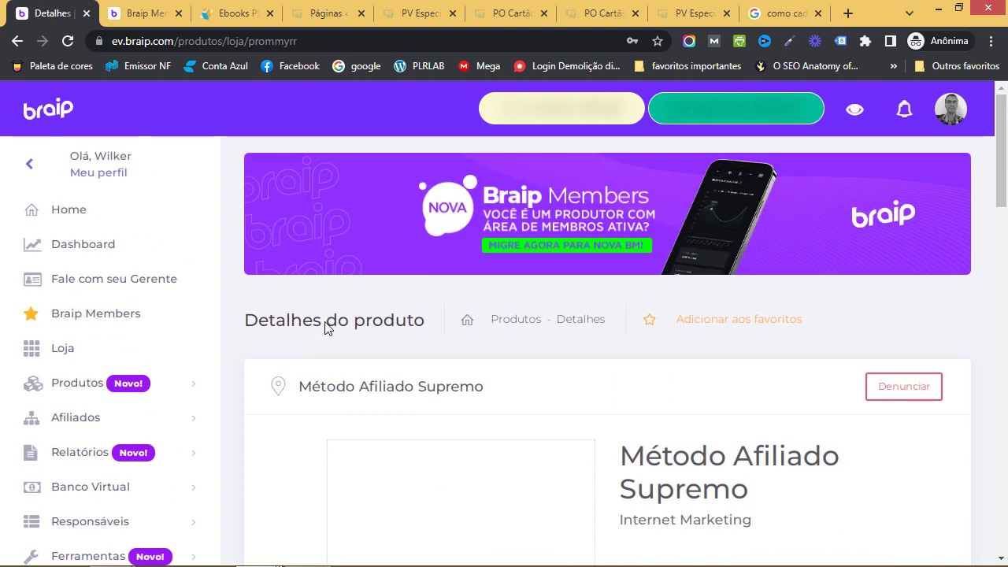
# Show Meus produtos, listing Método Afiliado Supremo, Funil de Vendas Supremo and Especialista em ChatGPT
pyautogui.click(123, 384)
pyautogui.scroll(-1, 124, 425)
pyautogui.click(103, 394)
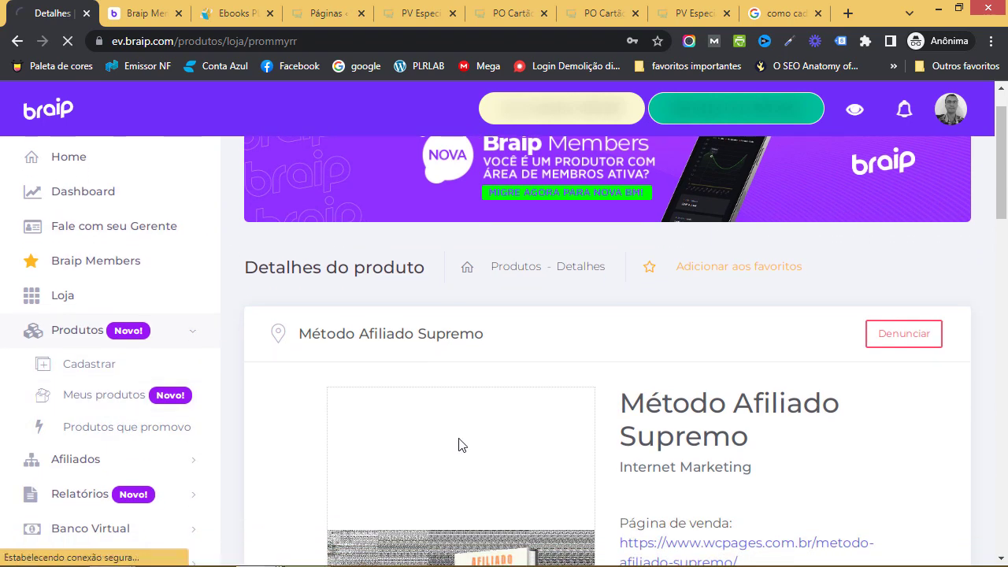
pyautogui.scroll(-2, 715, 416)
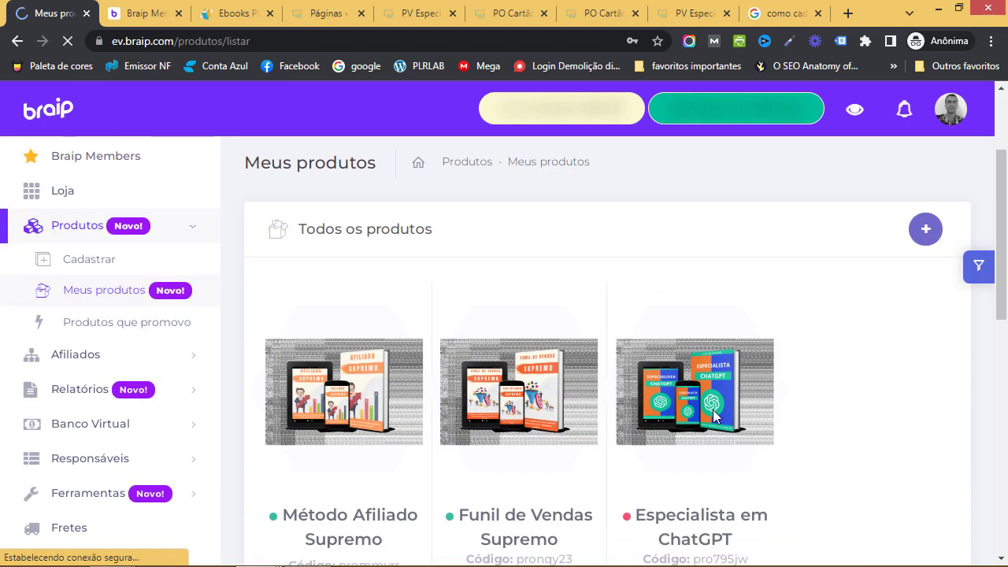
pyautogui.scroll(-2, 713, 378)
# View Especialista em ChatGPT's general data, then move to the PLRLAB store tab
pyautogui.click(705, 448)
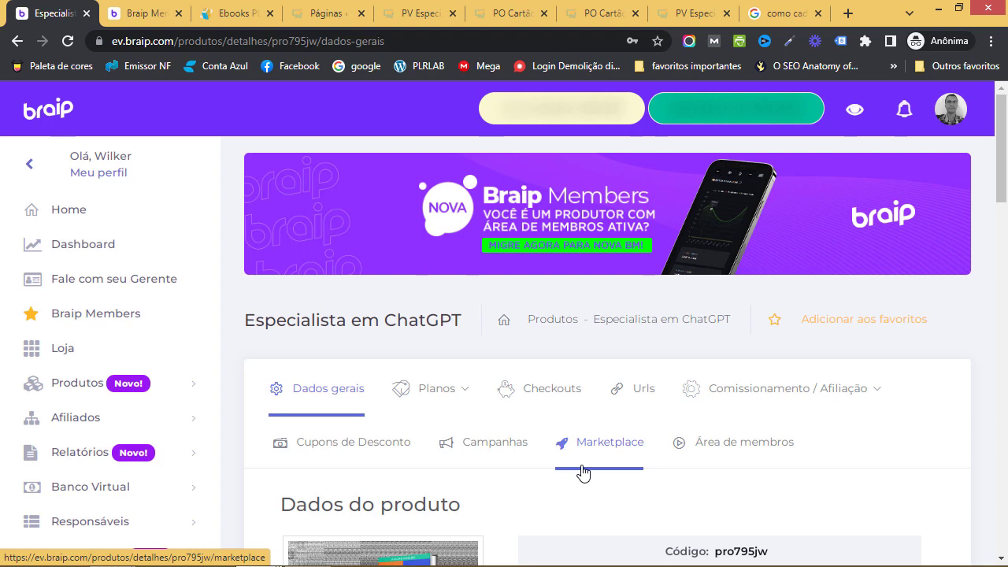
pyautogui.click(232, 13)
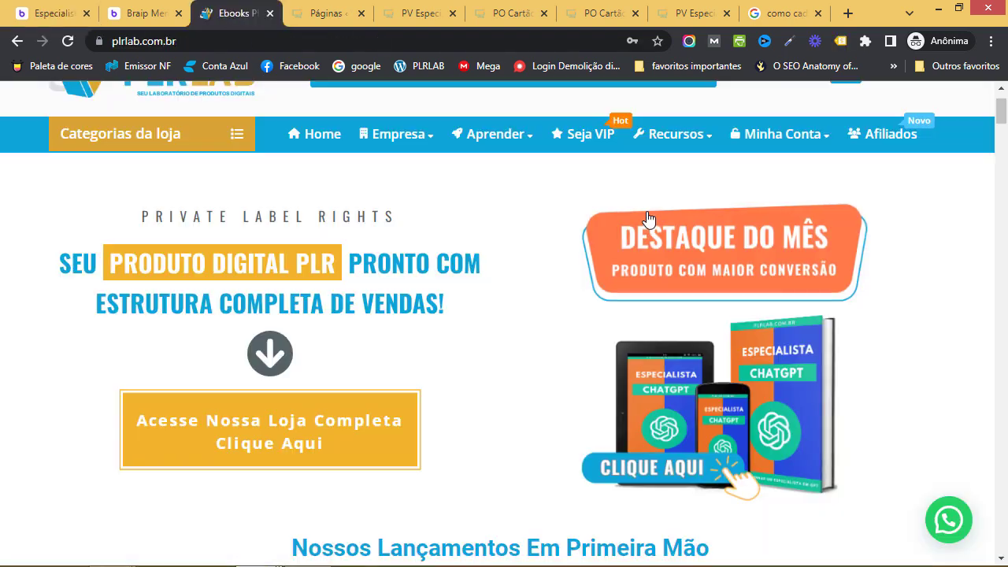
# Browse the plrlab.com.br PLR products, including the ChatGPT e-book
pyautogui.scroll(1, 574, 289)
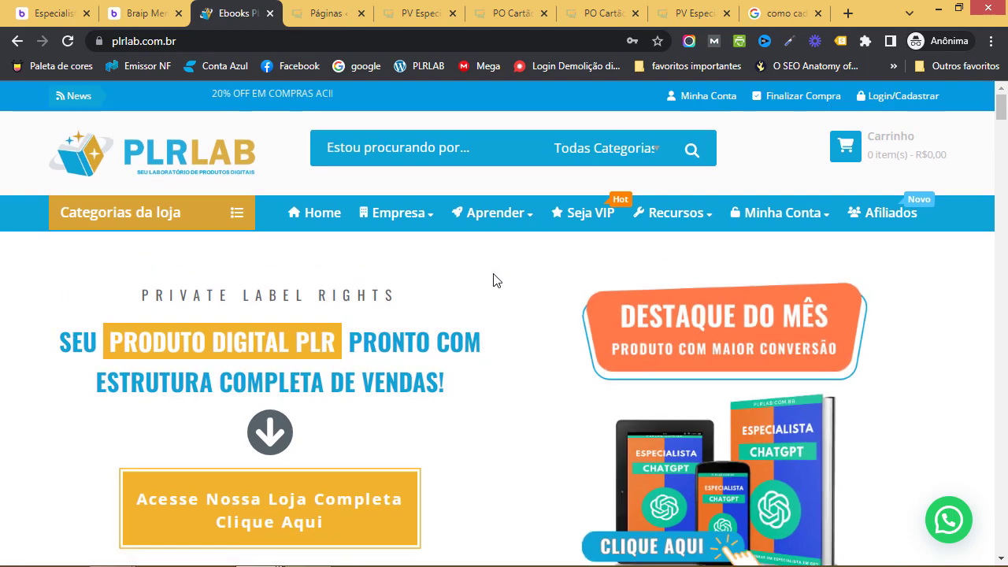
pyautogui.scroll(-3, 497, 281)
pyautogui.scroll(-1, 496, 280)
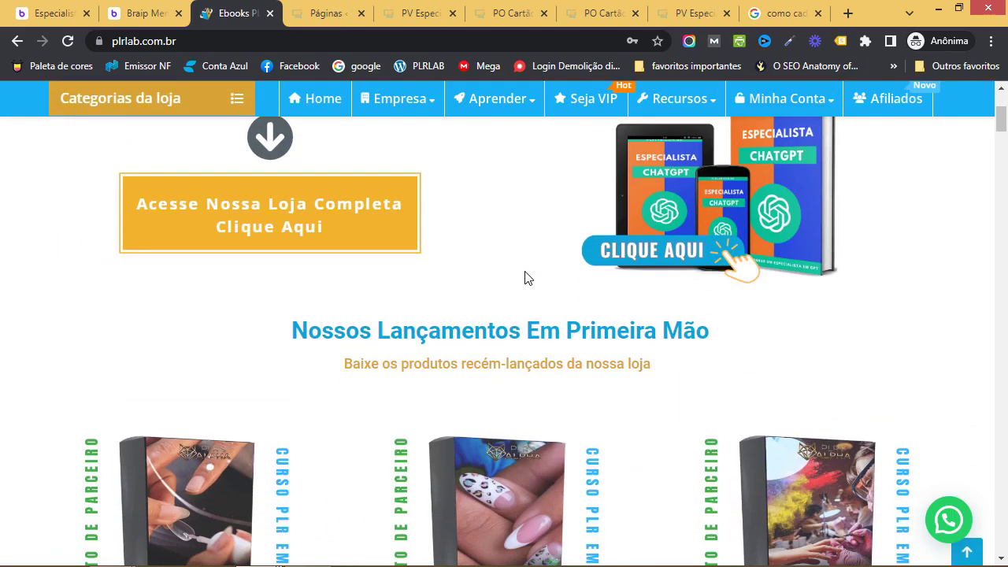
pyautogui.scroll(-9, 528, 278)
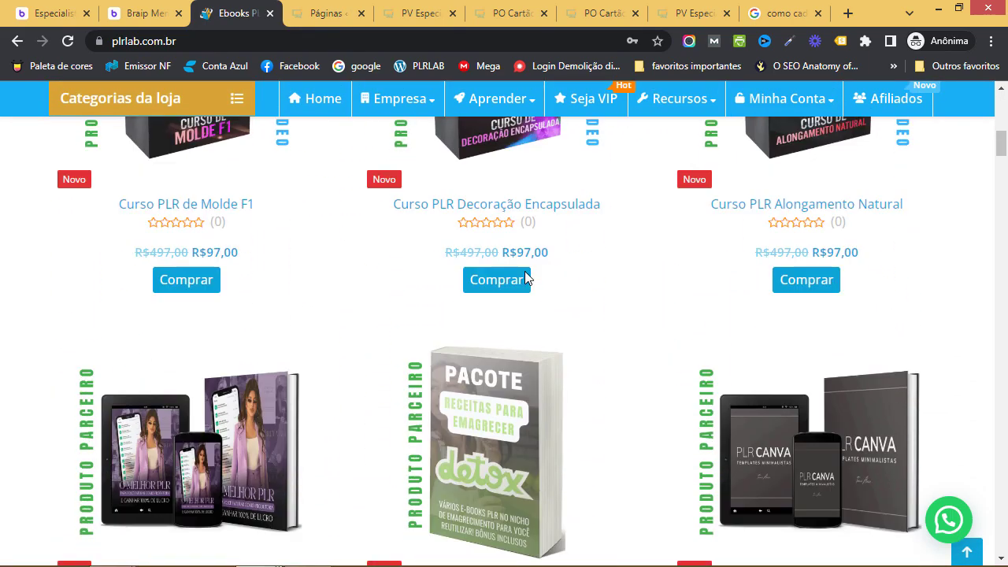
pyautogui.scroll(-5, 682, 289)
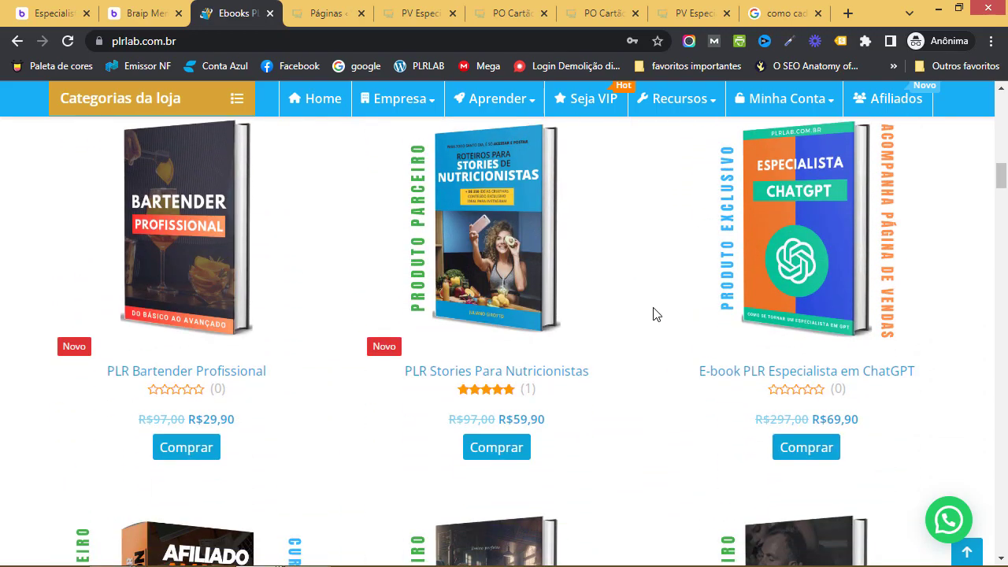
pyautogui.scroll(15, 612, 342)
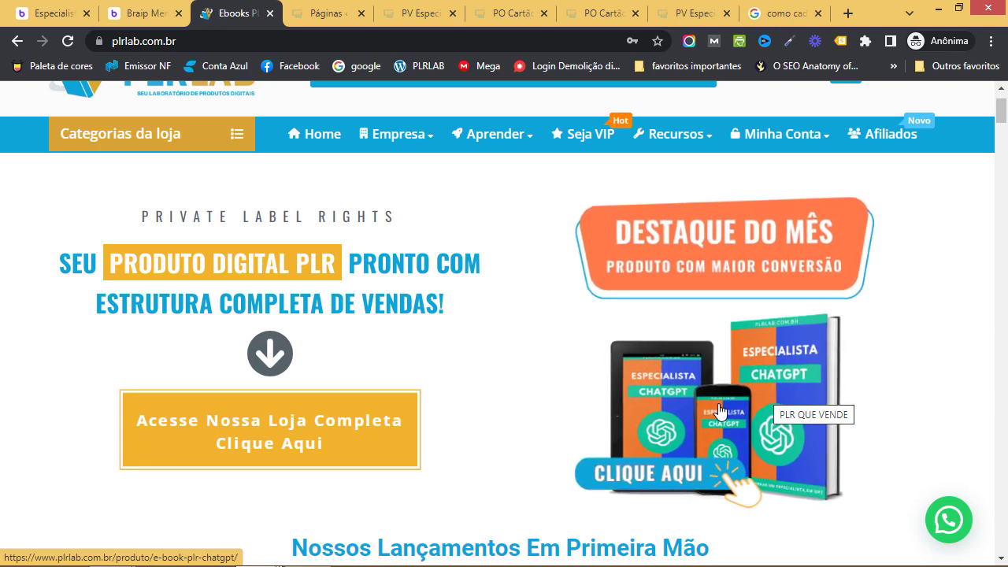
pyautogui.scroll(1, 718, 410)
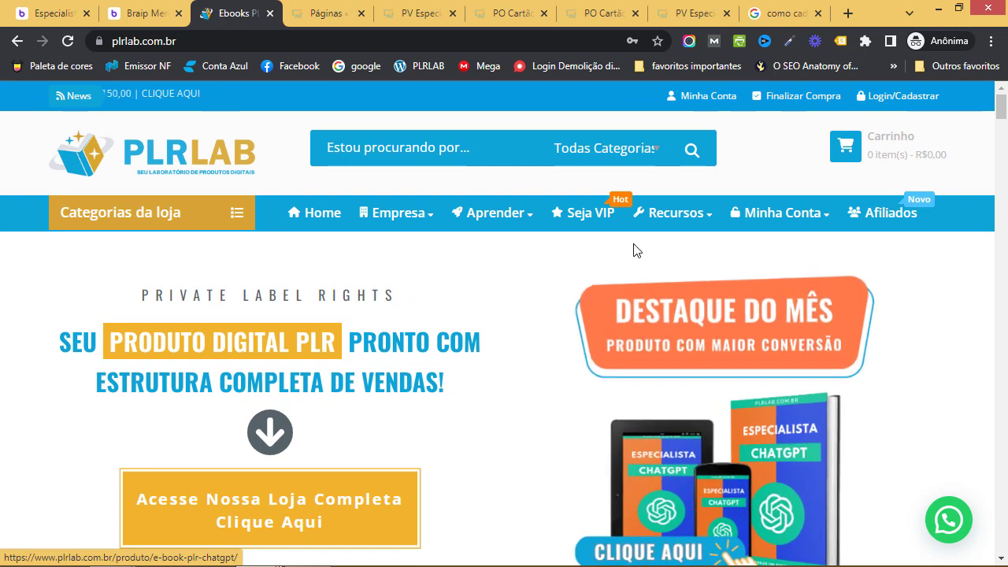
# Revisit the ChatGPT sales page editor, then move on to the WordPress Páginas list
pyautogui.click(418, 13)
pyautogui.scroll(5, 525, 291)
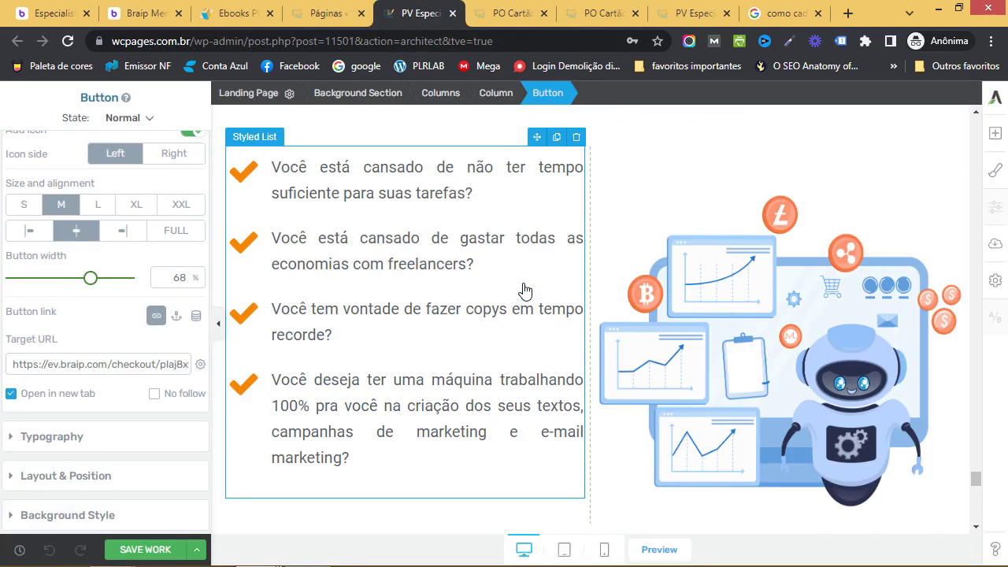
pyautogui.scroll(15, 525, 291)
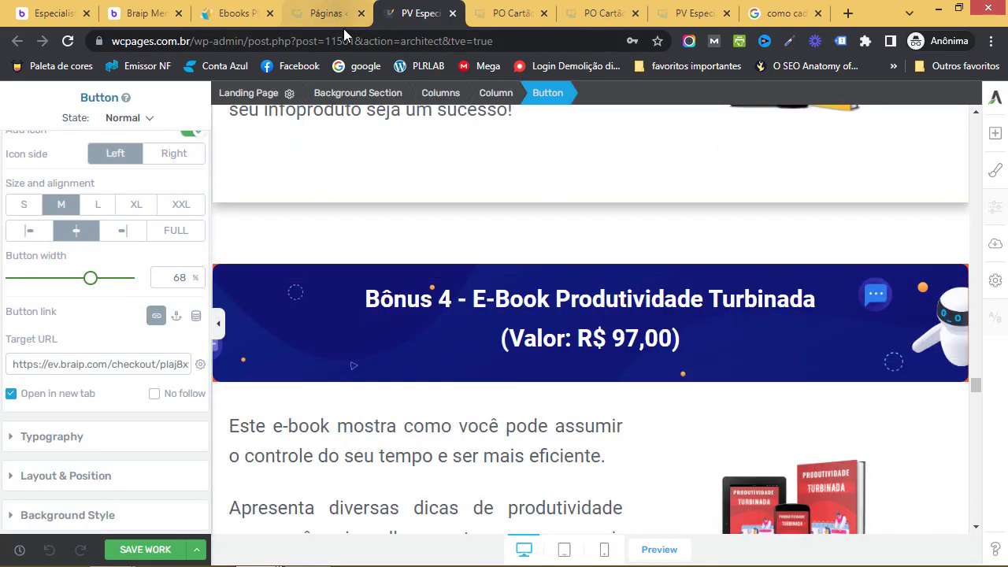
pyautogui.click(331, 14)
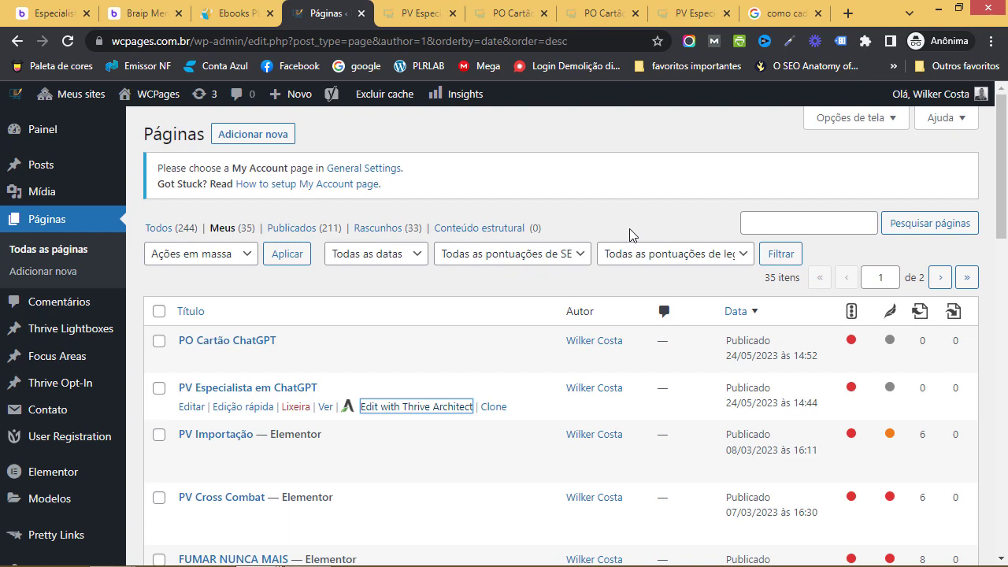